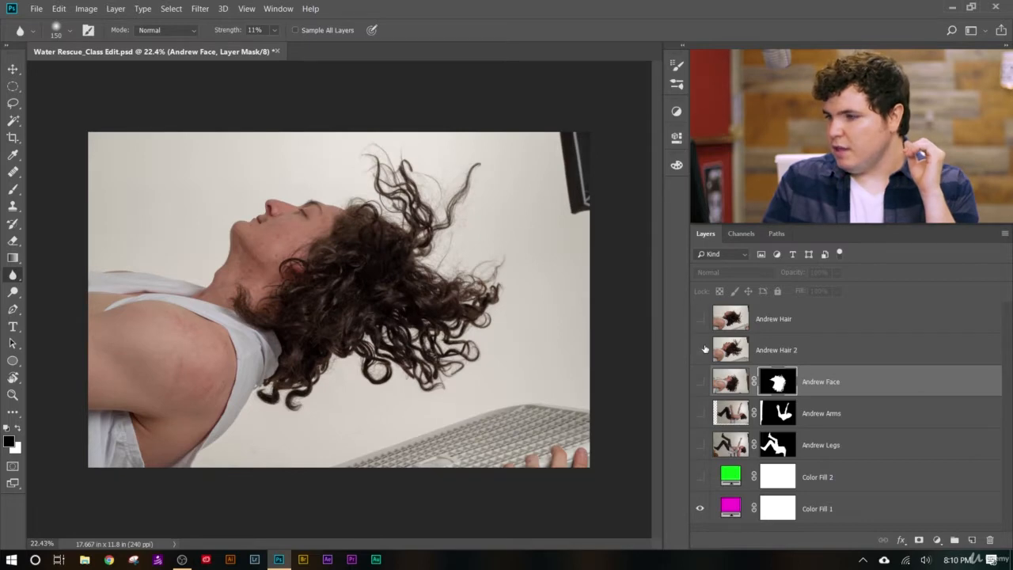
Show the topmost hair layer and select it for masking.
left_click(700, 319)
left_click(772, 320)
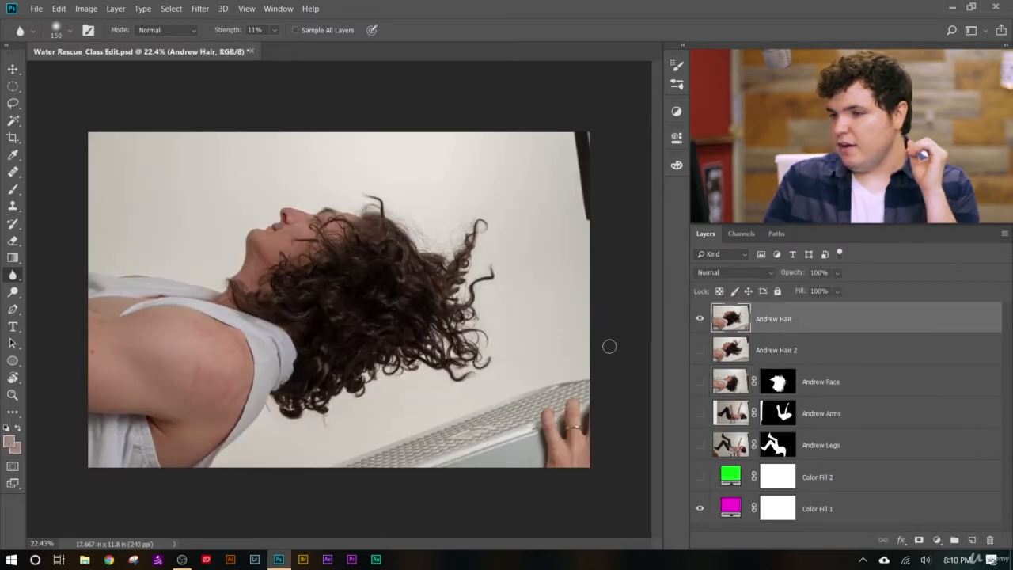
scroll(380, 444, "up", 5)
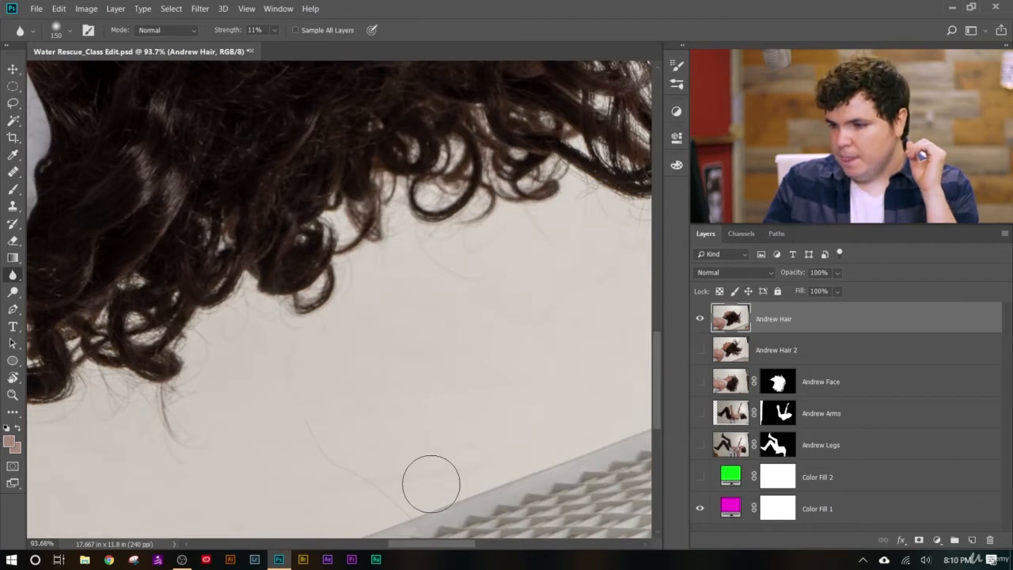
scroll(429, 482, "down", 5)
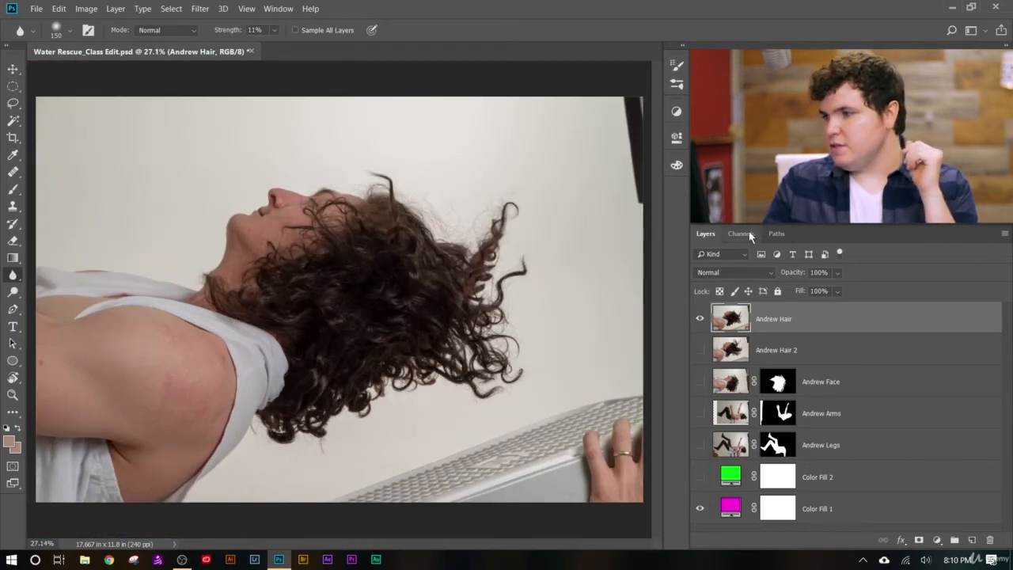
Isolate the Blue channel of the hair layer and load it as a selection.
left_click(740, 234)
left_click(773, 309)
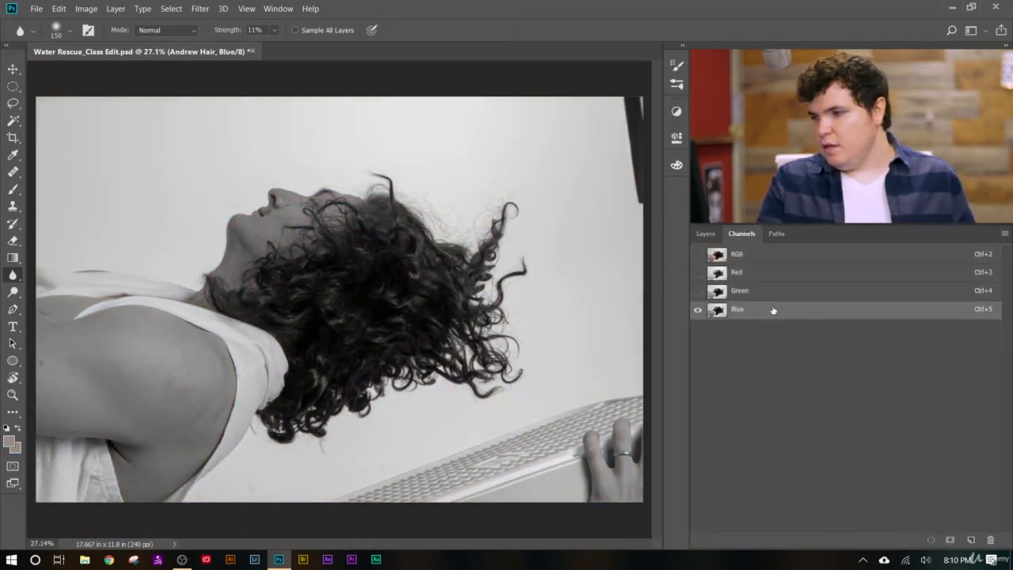
left_click(718, 310, "ctrl")
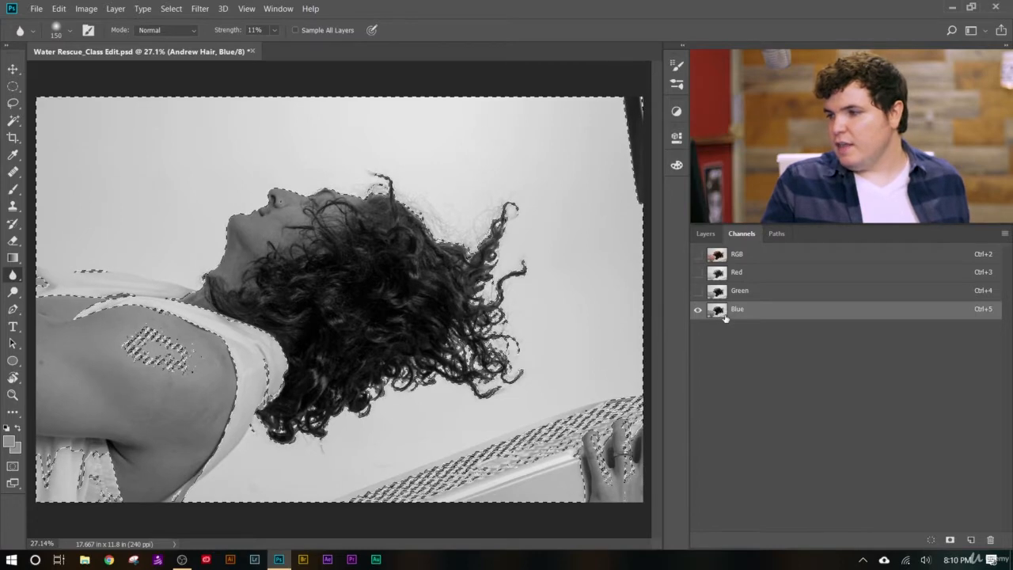
Add a layer mask to the topmost hair layer from the loaded selection and invert the mask.
left_click(709, 234)
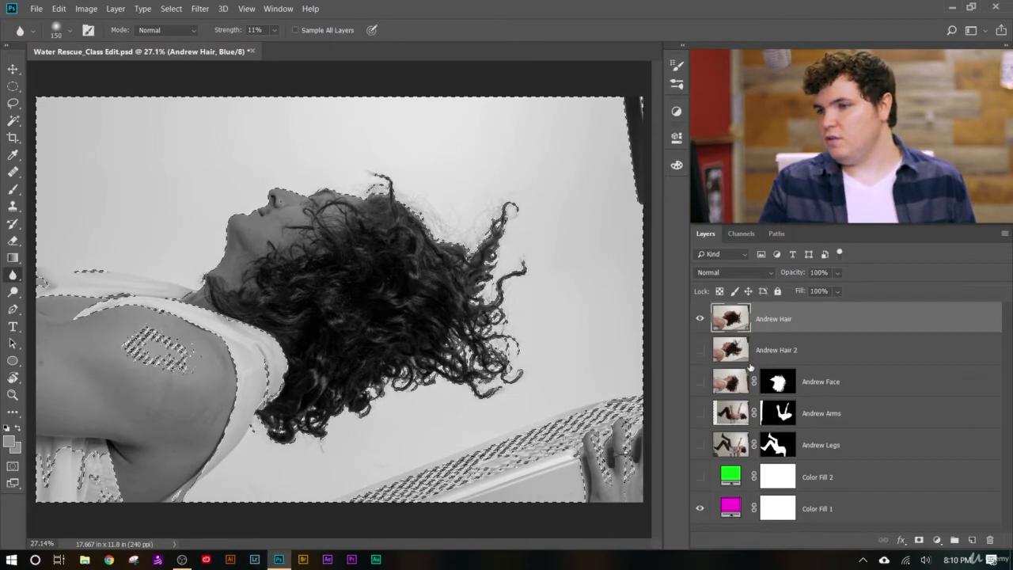
left_click(919, 540)
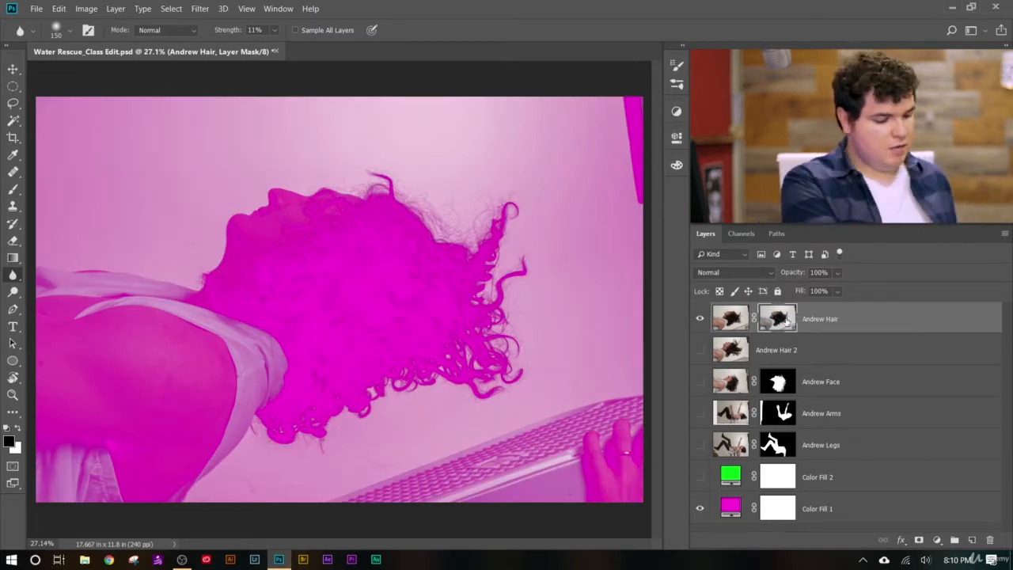
key("ctrl+i")
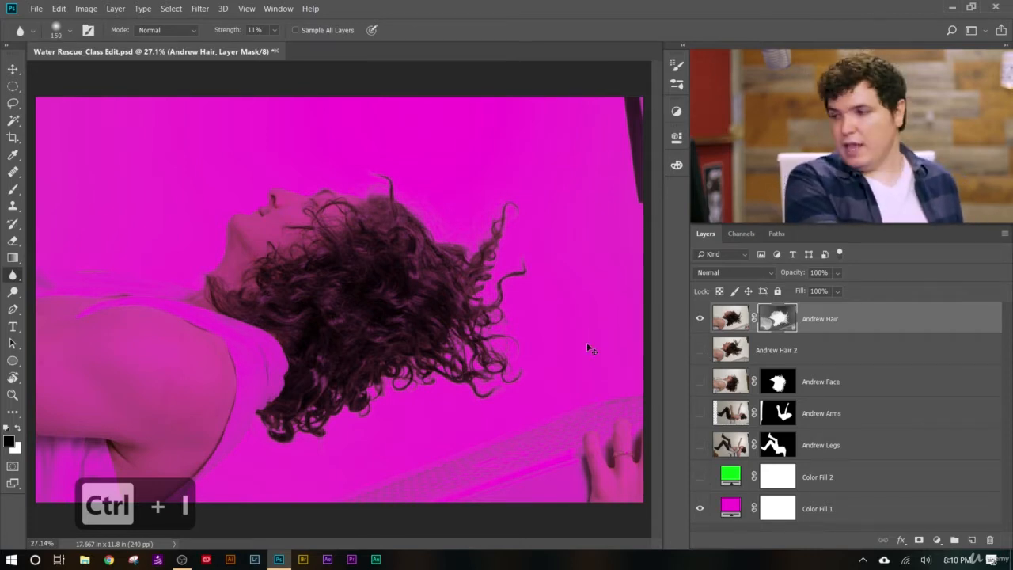
Apply Curves to the hair mask with white point input 199, black point input 17, and a midpoint at input 116, output 91.
key("ctrl+m")
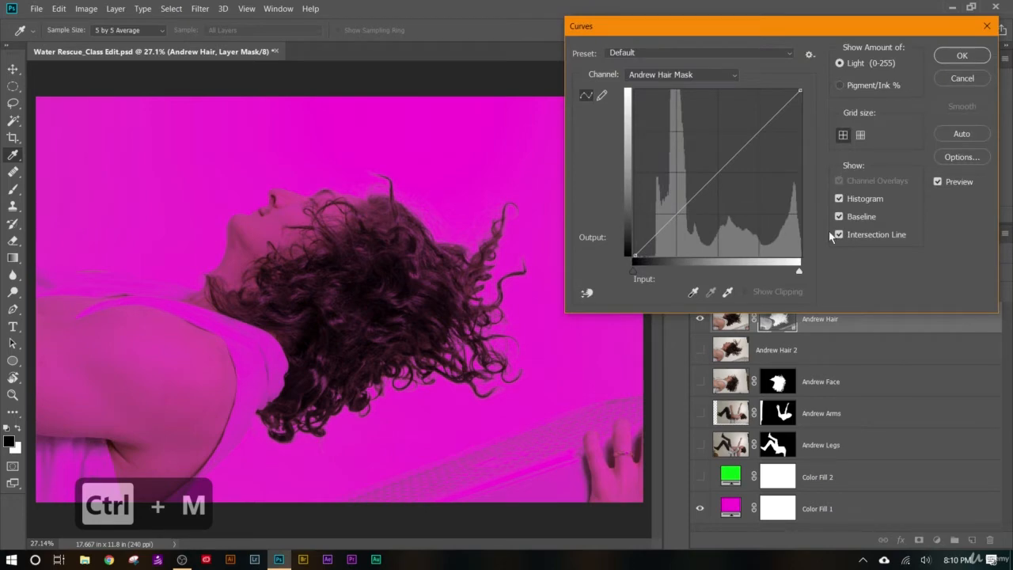
left_click_drag(799, 270, 763, 278)
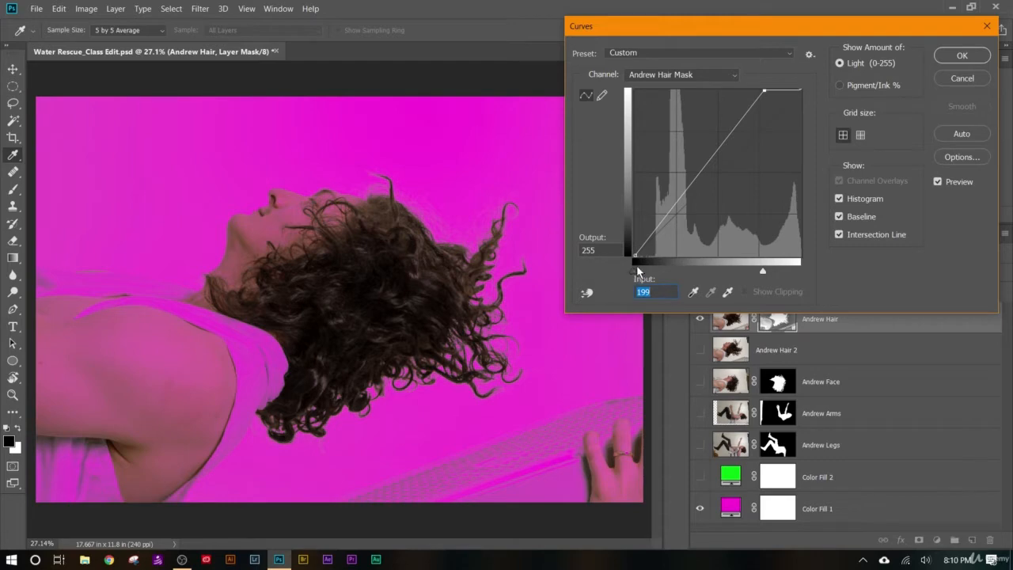
mouse_move(635, 272)
left_mouse_down()
mouse_move(710, 274)
mouse_move(633, 275)
mouse_move(661, 276)
mouse_move(645, 283)
left_mouse_up()
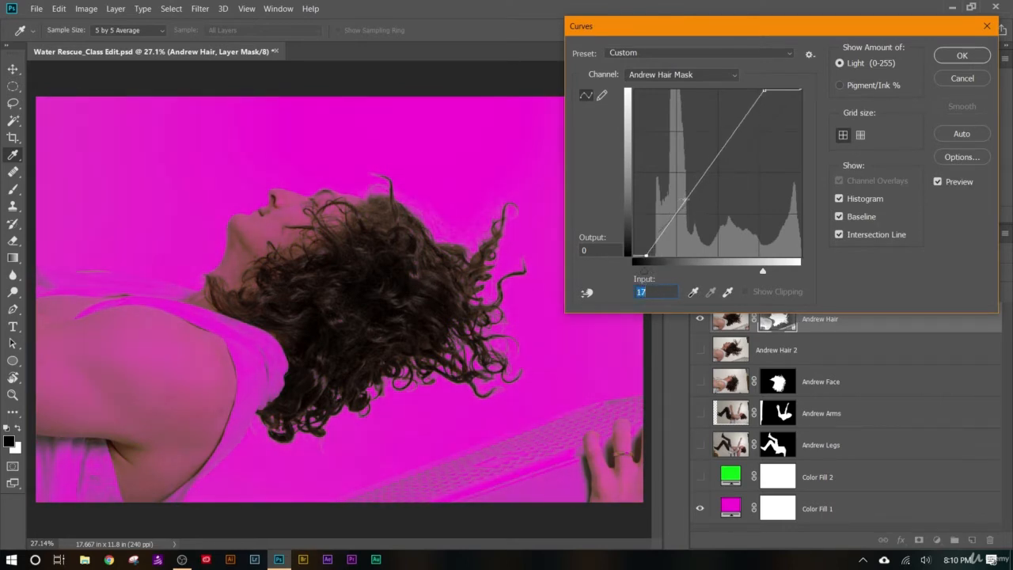
left_click_drag(686, 199, 711, 195)
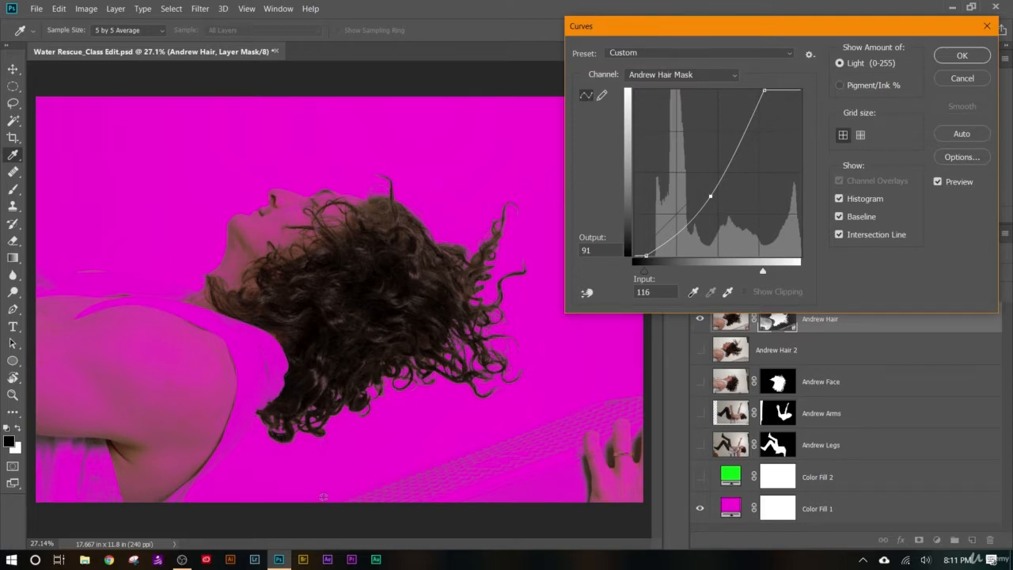
left_click(962, 57)
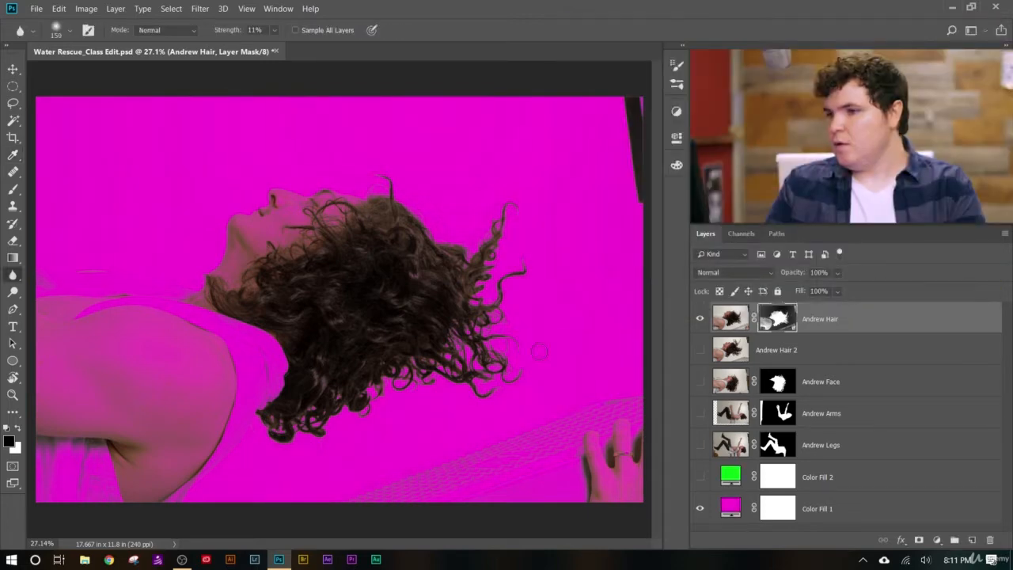
Lasso a loose selection around the head and hair, and invert it to cover the surrounding area.
scroll(354, 404, "up", 2)
scroll(354, 404, "up", 5)
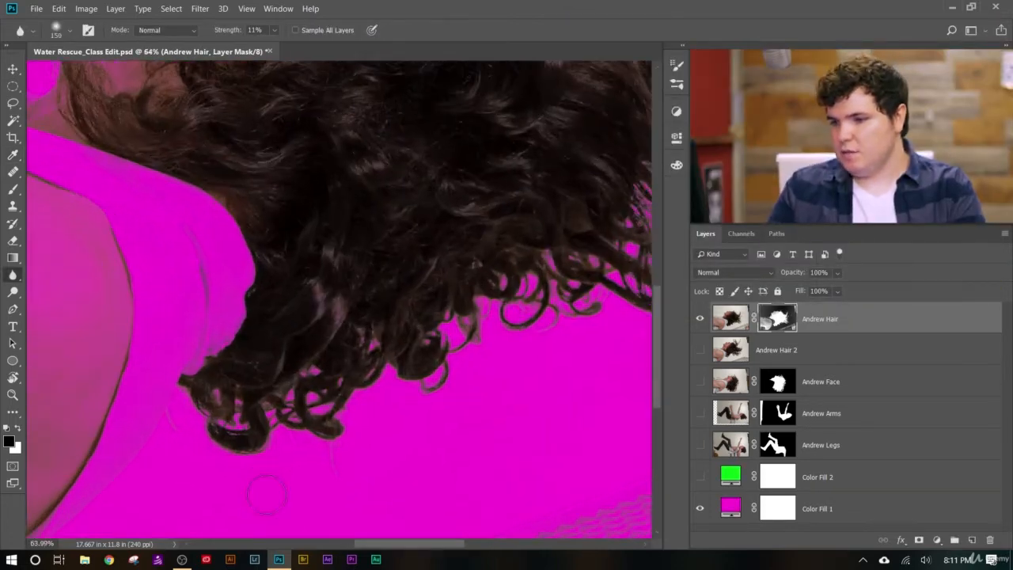
scroll(319, 466, "down", 3)
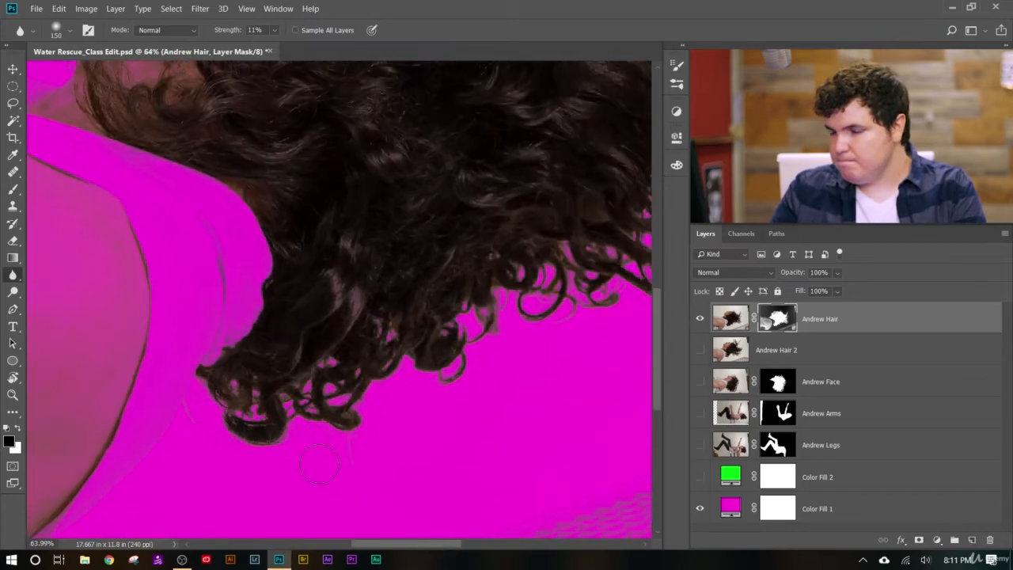
scroll(319, 466, "down", 3)
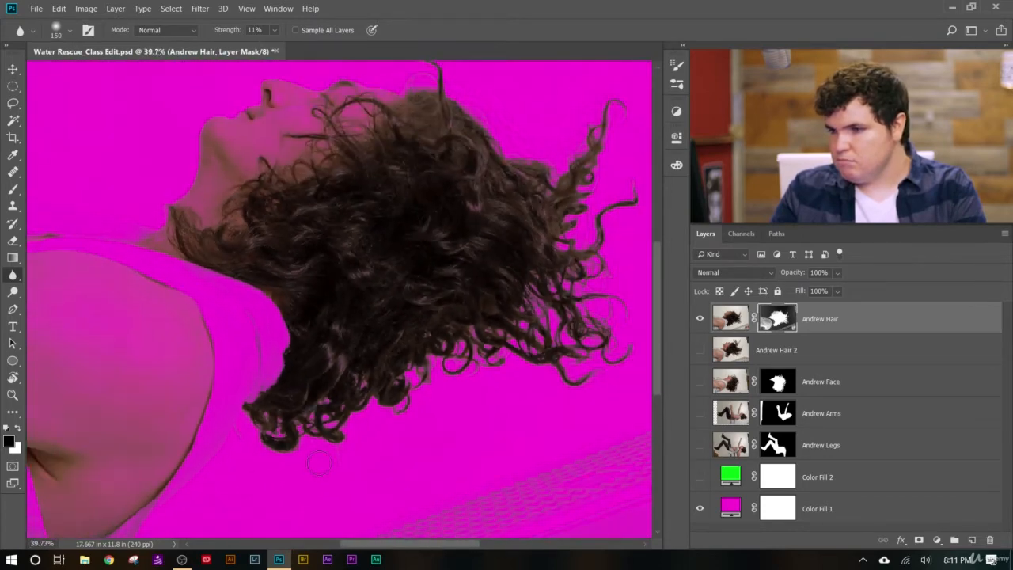
scroll(360, 478, "up", 1)
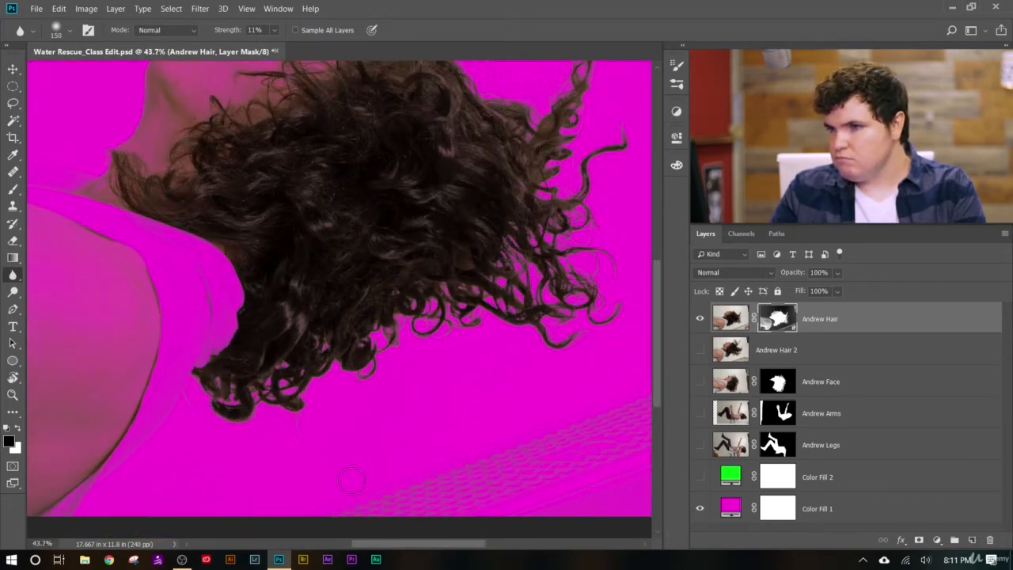
scroll(352, 478, "down", 3)
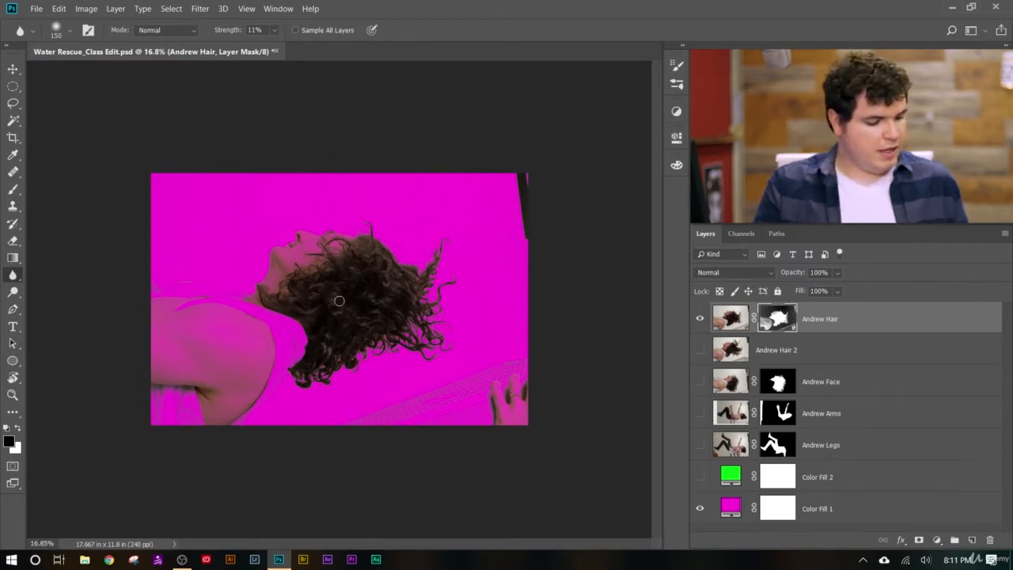
key("l")
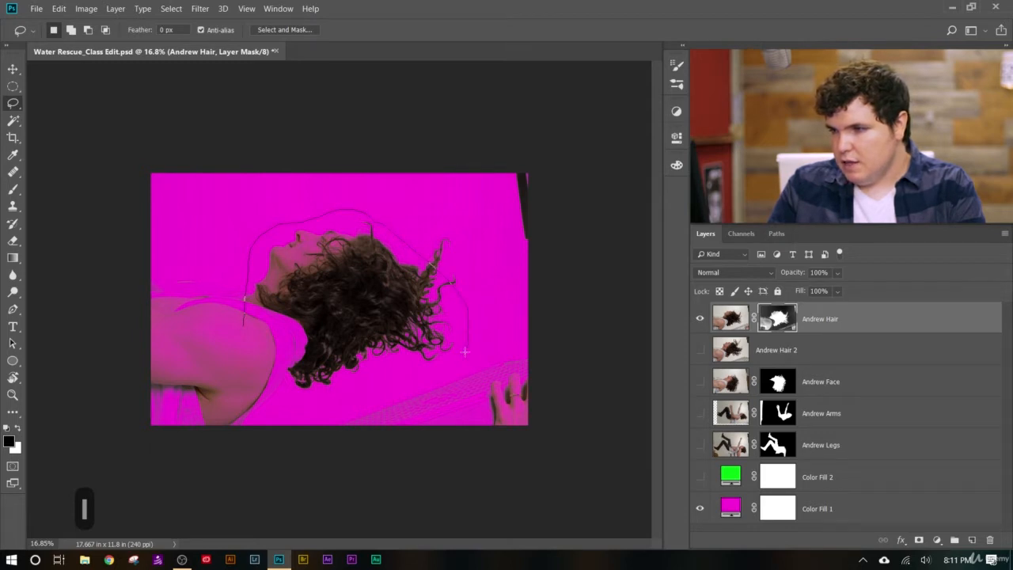
left_click_drag(291, 402, 246, 345)
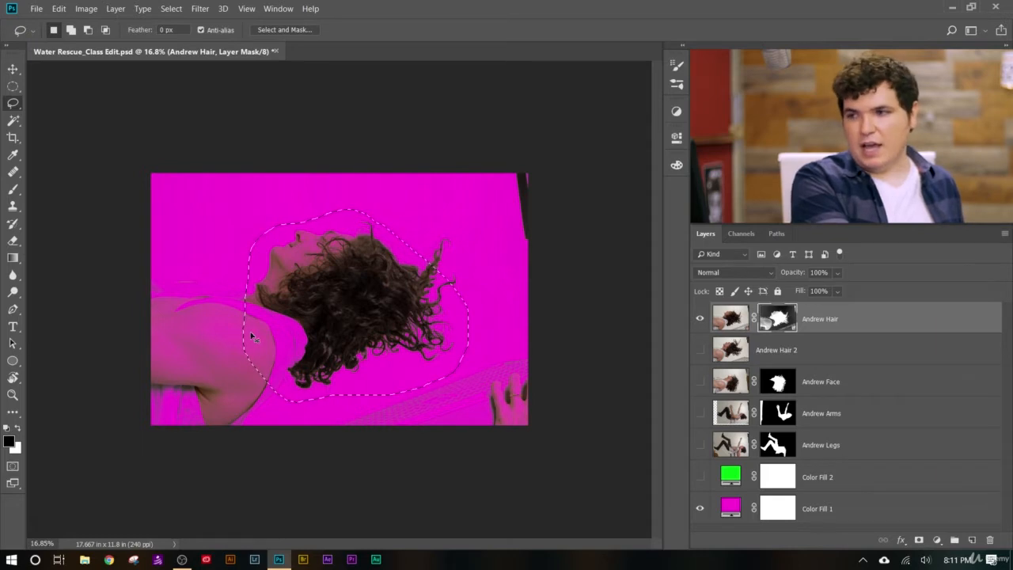
key("ctrl+shift+i")
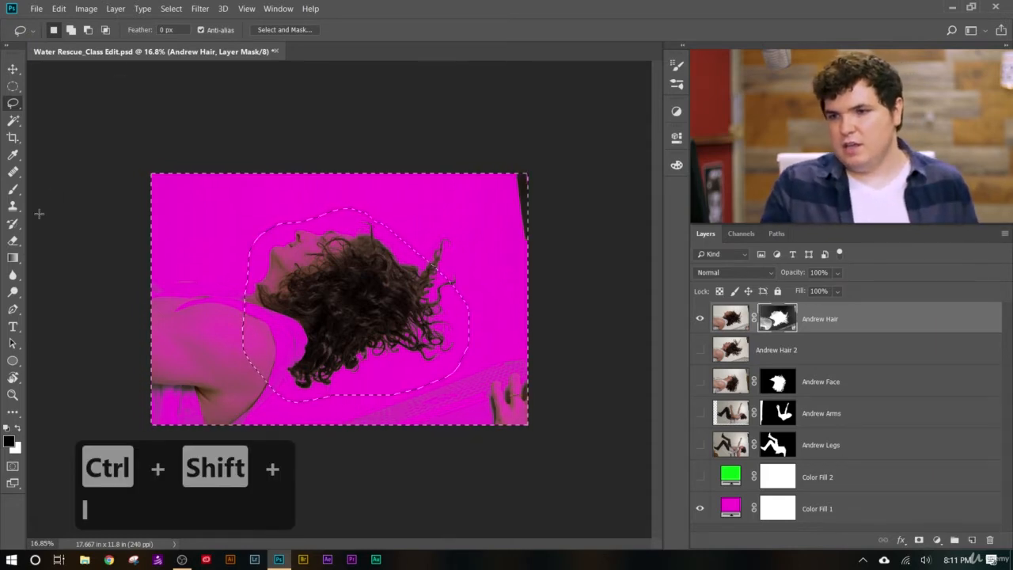
Paint the hair mask black across the selected surroundings with a 1300 px brush, and deselect.
left_click(12, 189)
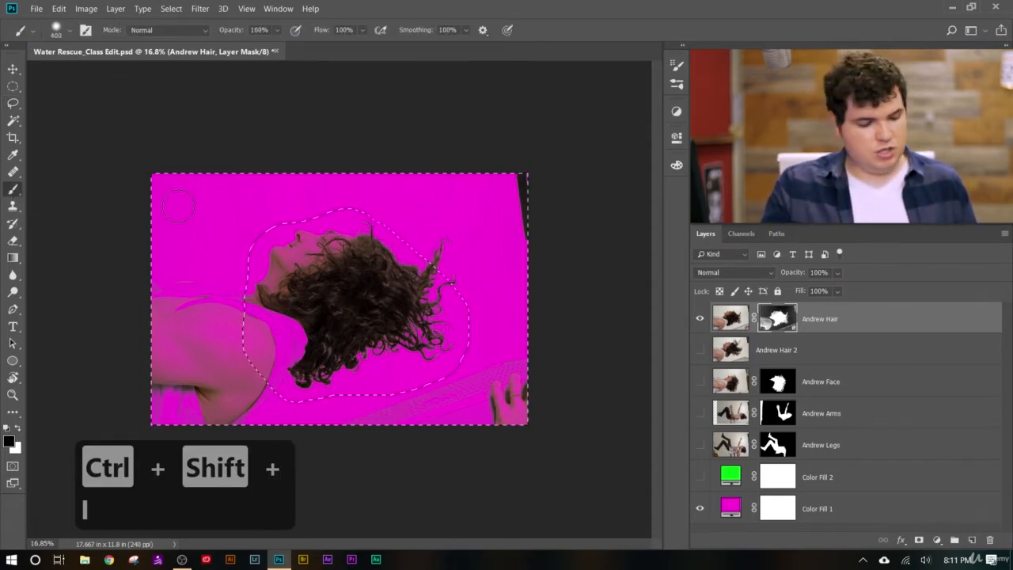
key("bracketright")
key("bracketright")
key("bracketright")
key("bracketright")
key("bracketright")
key("bracketright")
key("bracketright")
key("bracketright")
key("bracketright")
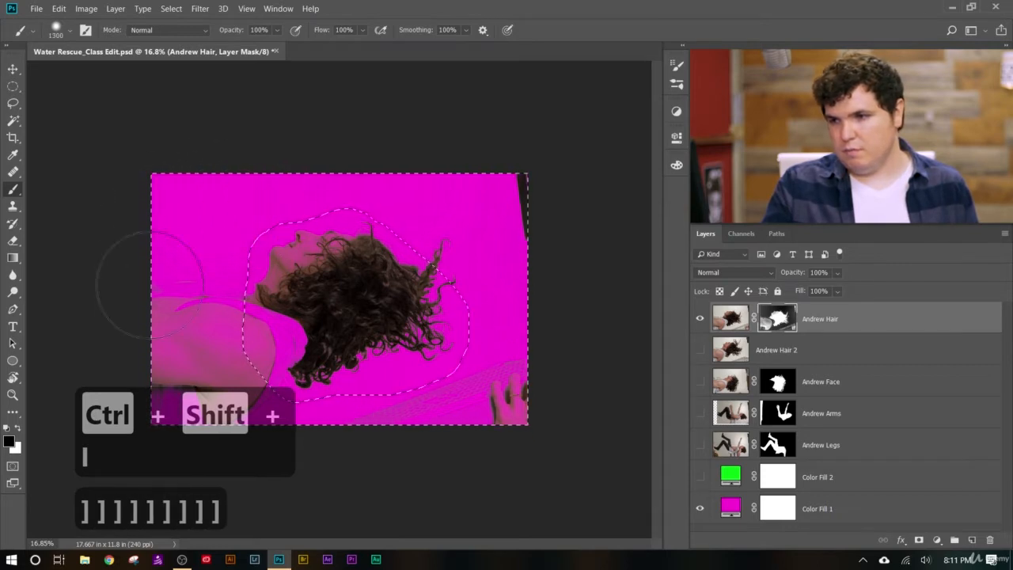
mouse_move(147, 282)
left_mouse_down()
mouse_move(375, 264)
mouse_move(32, 485)
mouse_move(154, 421)
left_mouse_up()
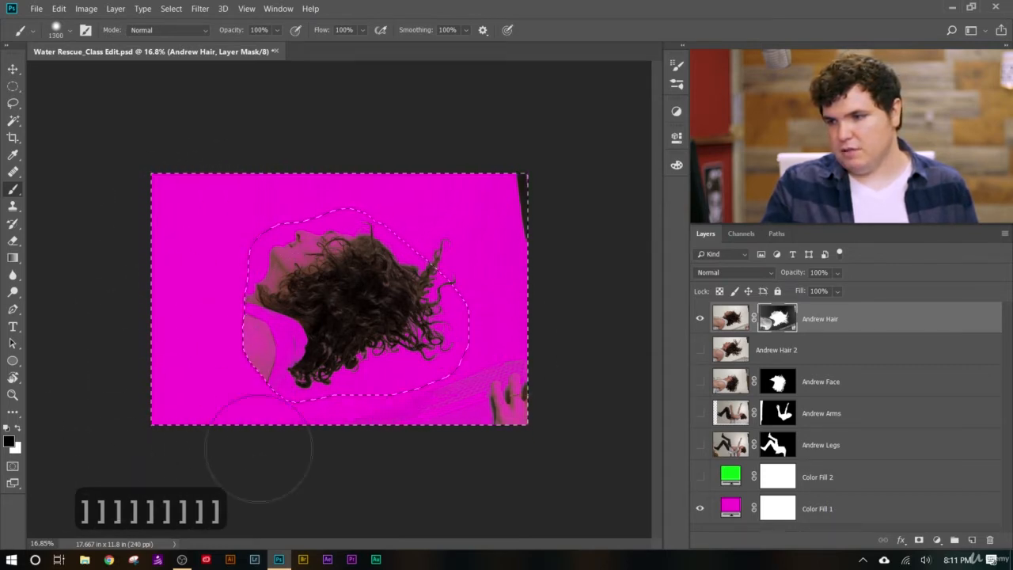
mouse_move(577, 362)
left_mouse_down()
mouse_move(510, 386)
mouse_move(502, 58)
mouse_move(482, 159)
mouse_move(257, 205)
left_mouse_up()
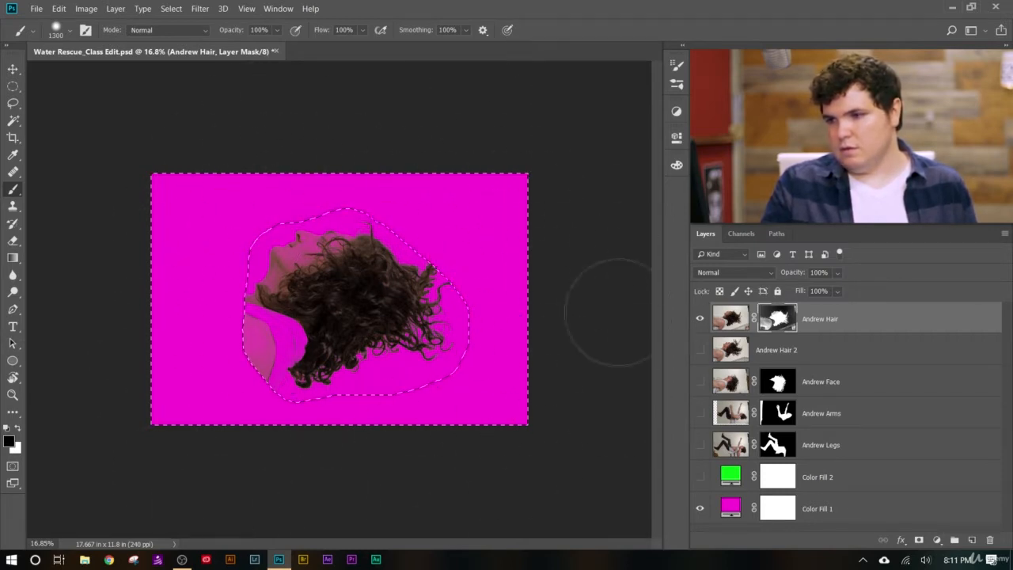
key("ctrl+d")
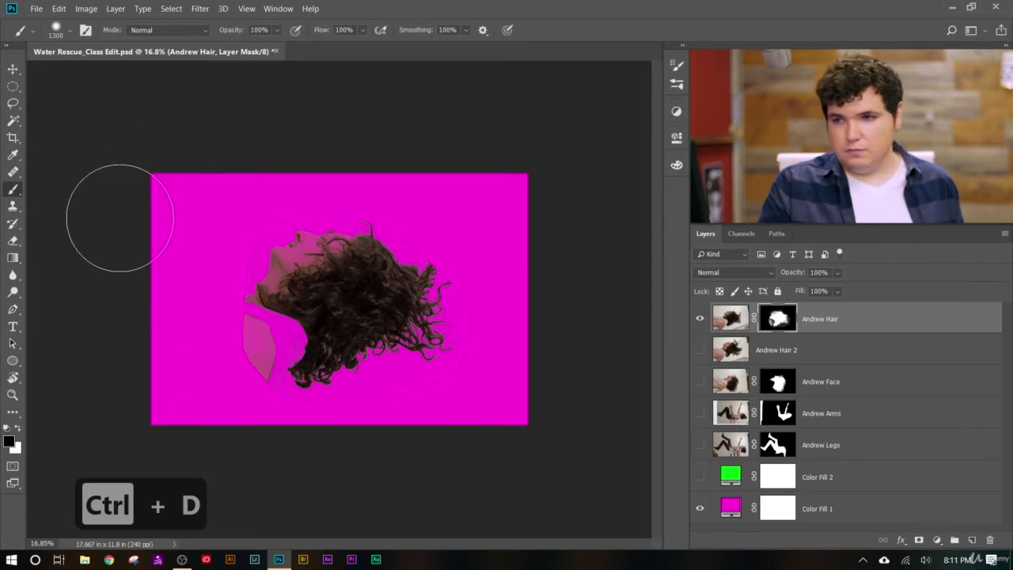
Paint black on the hair mask with a 500 px brush to hide the leftover shoulder patch beside the neck.
scroll(351, 377, "up", 2)
scroll(400, 438, "down", 2)
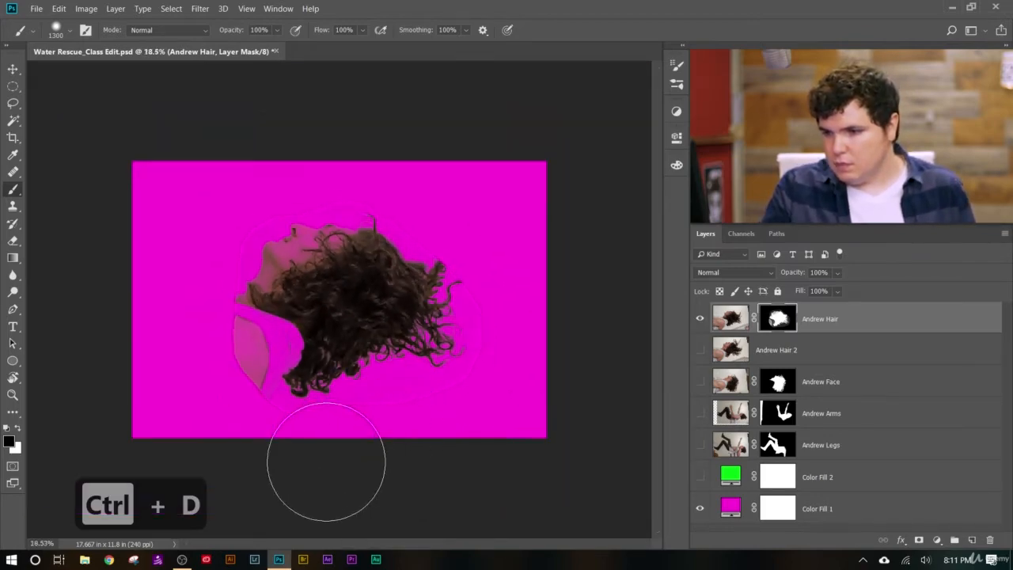
scroll(328, 464, "up", 4)
scroll(515, 439, "down", 2)
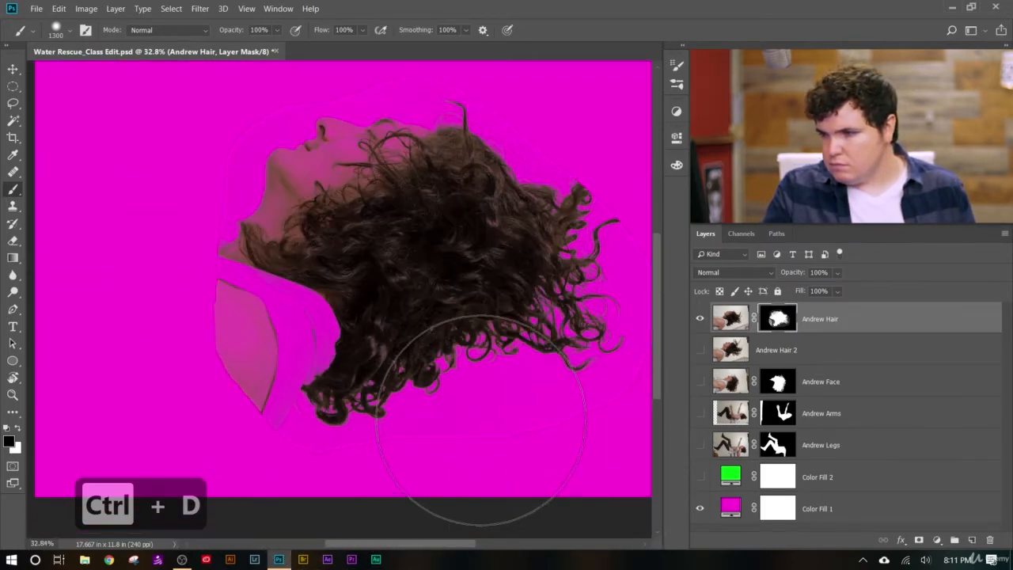
scroll(441, 475, "up", 2)
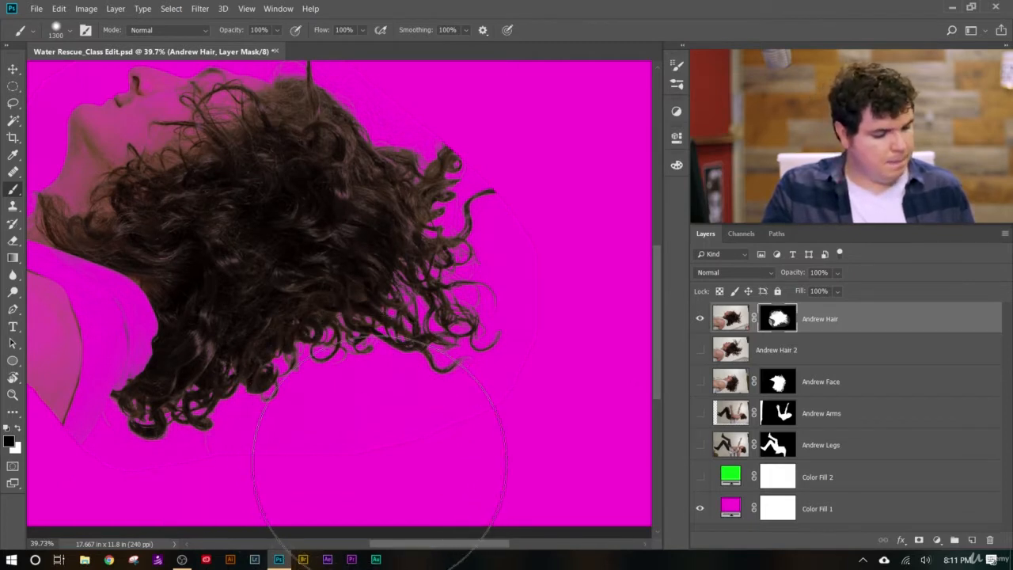
key("bracketleft")
key("bracketleft")
key("bracketleft")
key("bracketleft")
key("bracketleft")
key("bracketleft")
key("bracketleft")
key("bracketleft")
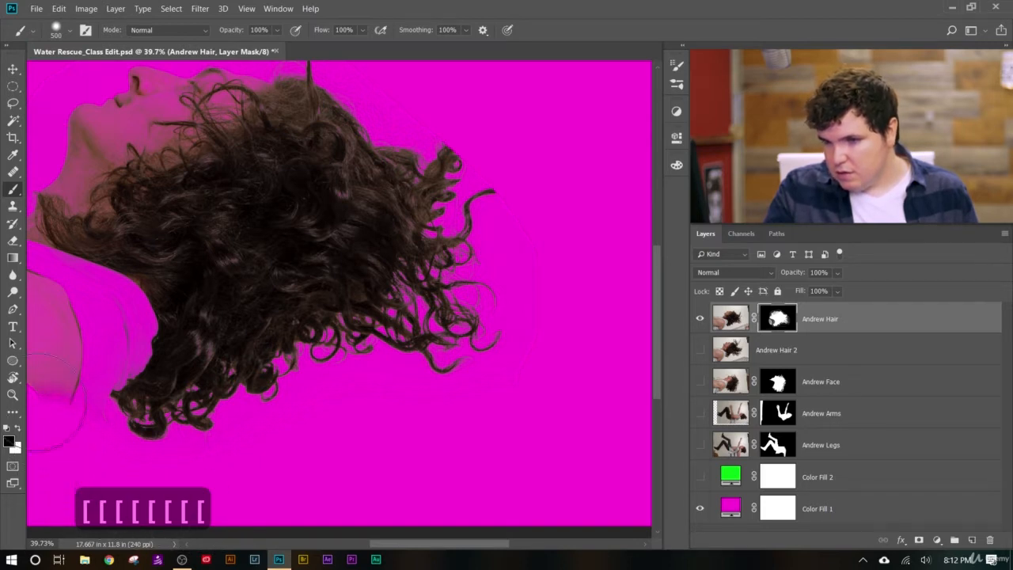
left_click_drag(412, 546, 350, 544)
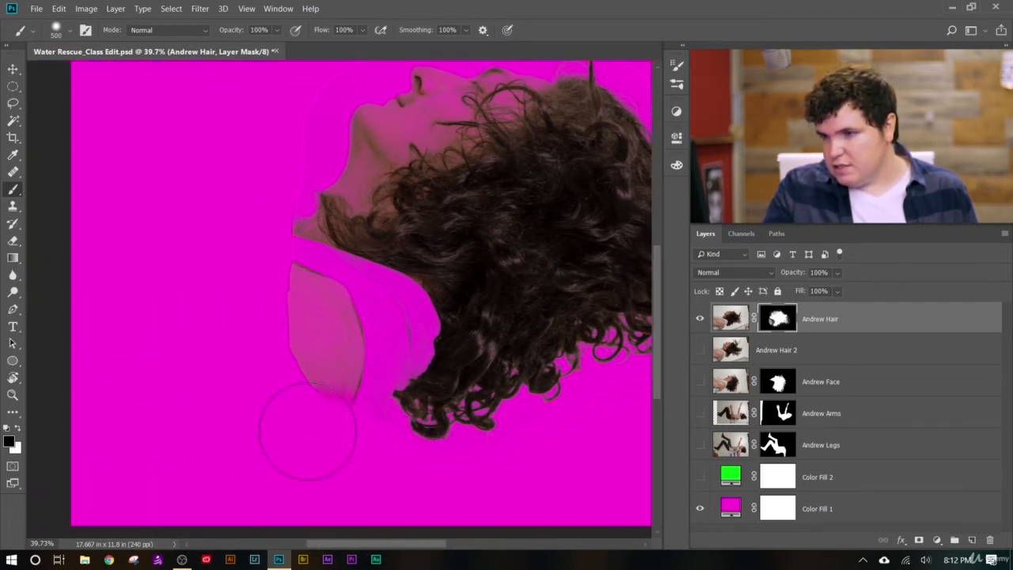
mouse_move(334, 397)
left_mouse_down()
mouse_move(340, 310)
mouse_move(339, 351)
mouse_move(327, 285)
mouse_move(289, 331)
left_mouse_up()
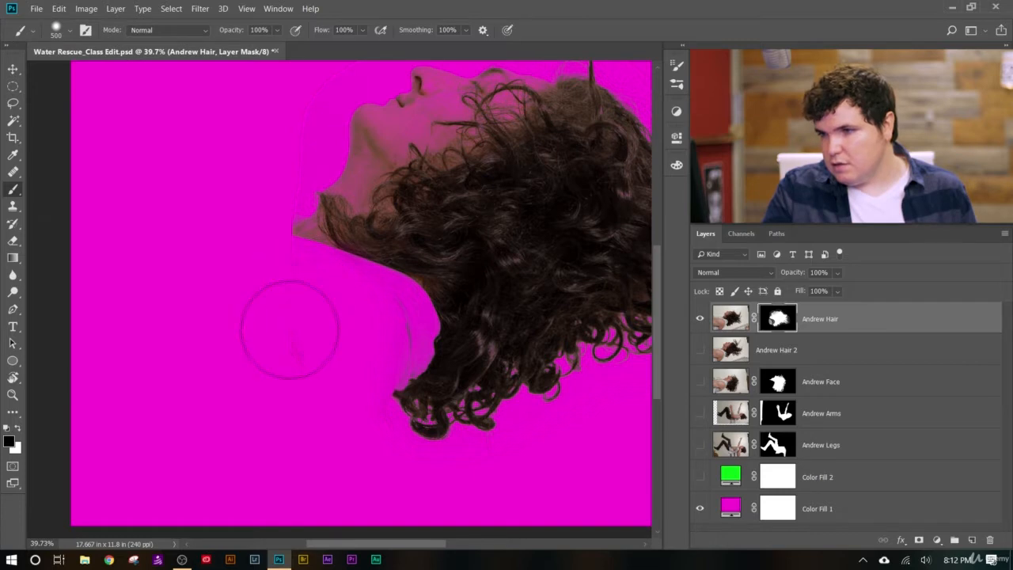
scroll(328, 323, "down", 3)
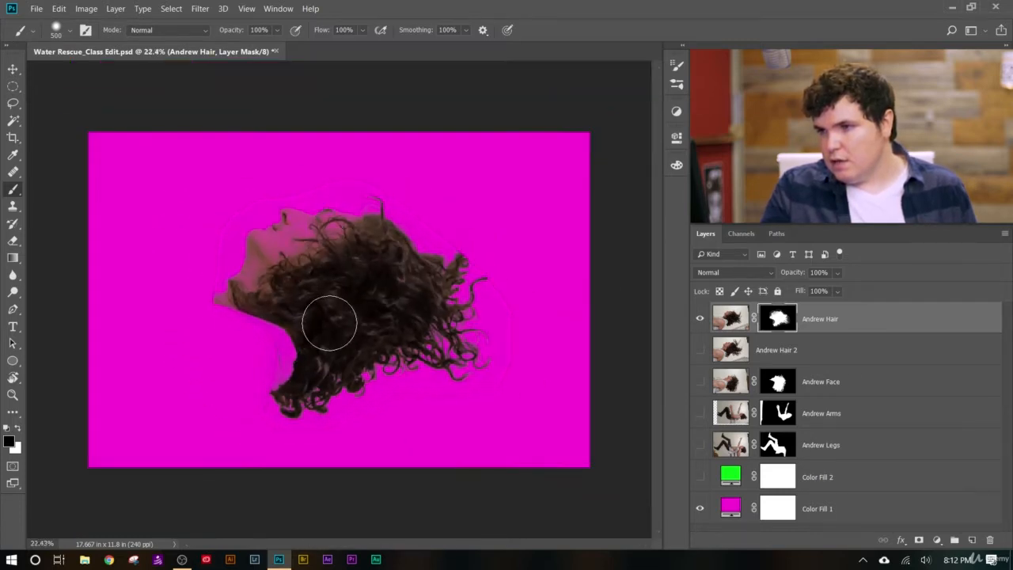
scroll(282, 263, "up", 2)
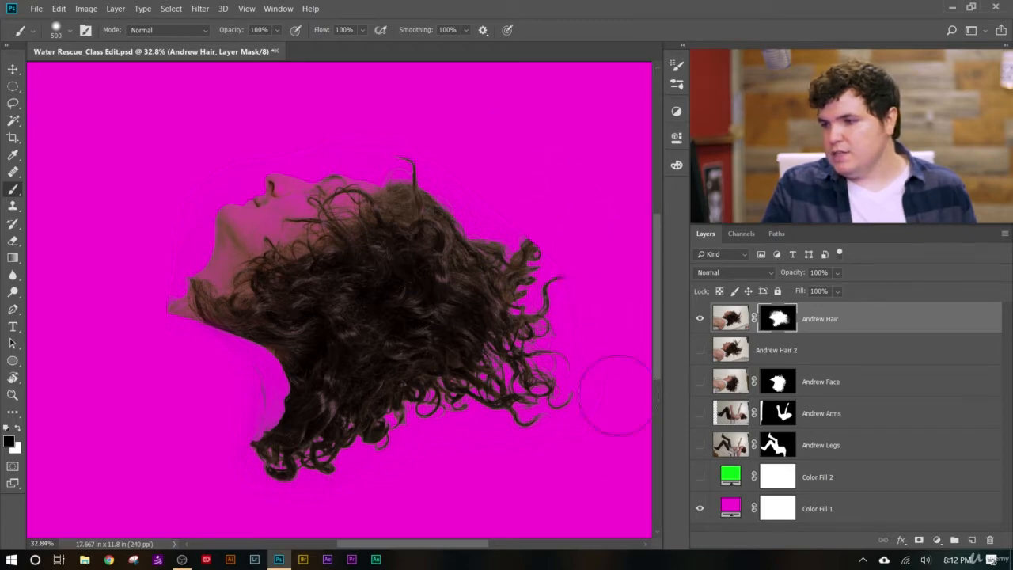
scroll(586, 487, "up", 7)
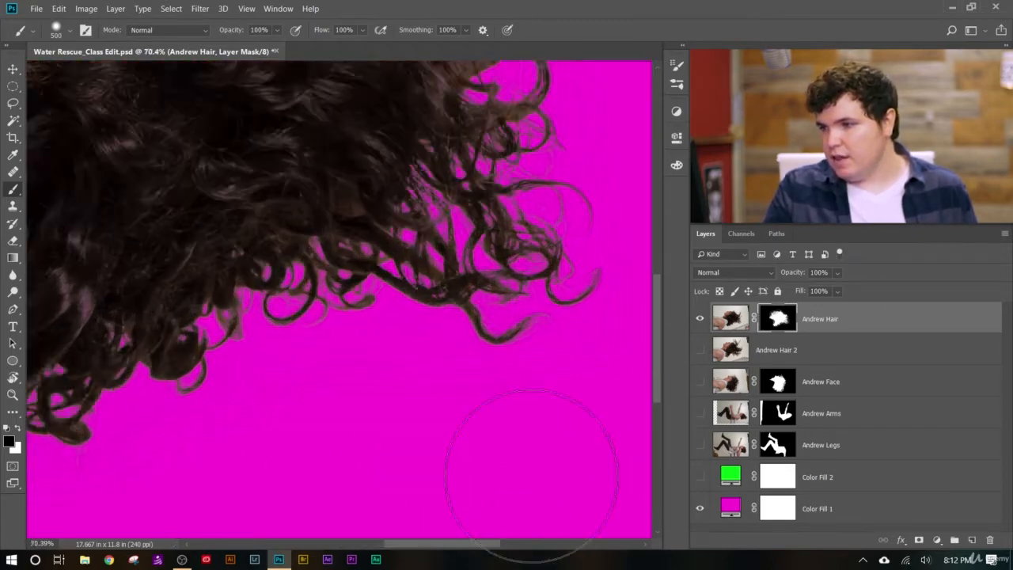
Examine the cutout edge of the curls against the magenta fill for leftover background.
scroll(493, 351, "down", 4)
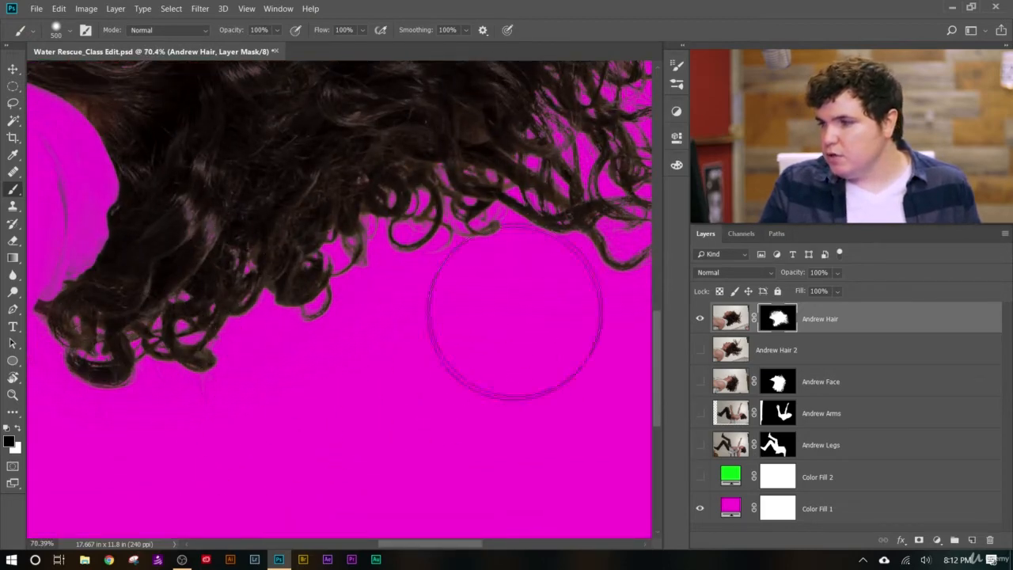
scroll(340, 301, "down", 4)
scroll(342, 298, "up", 3)
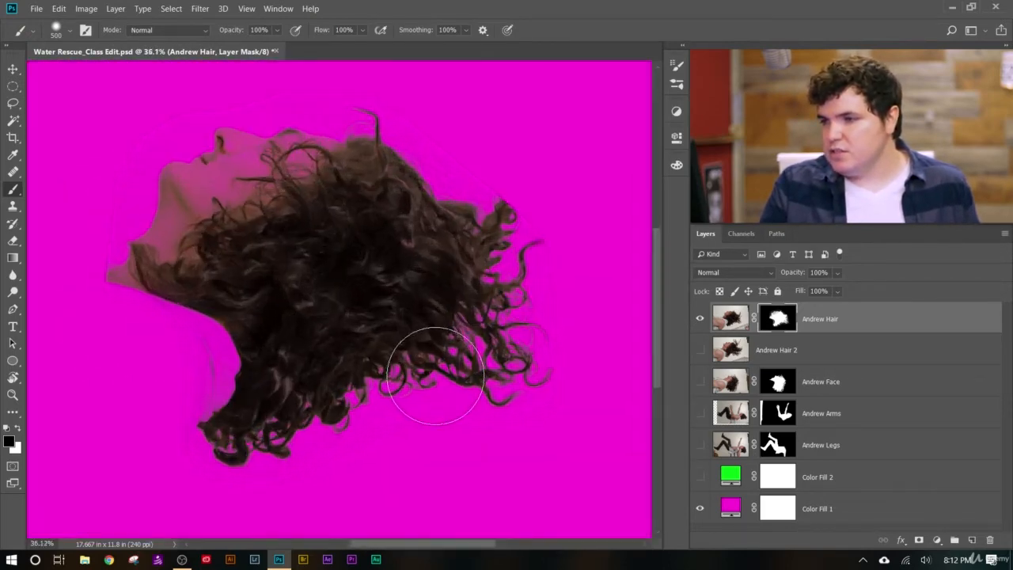
scroll(654, 333, "down", 2)
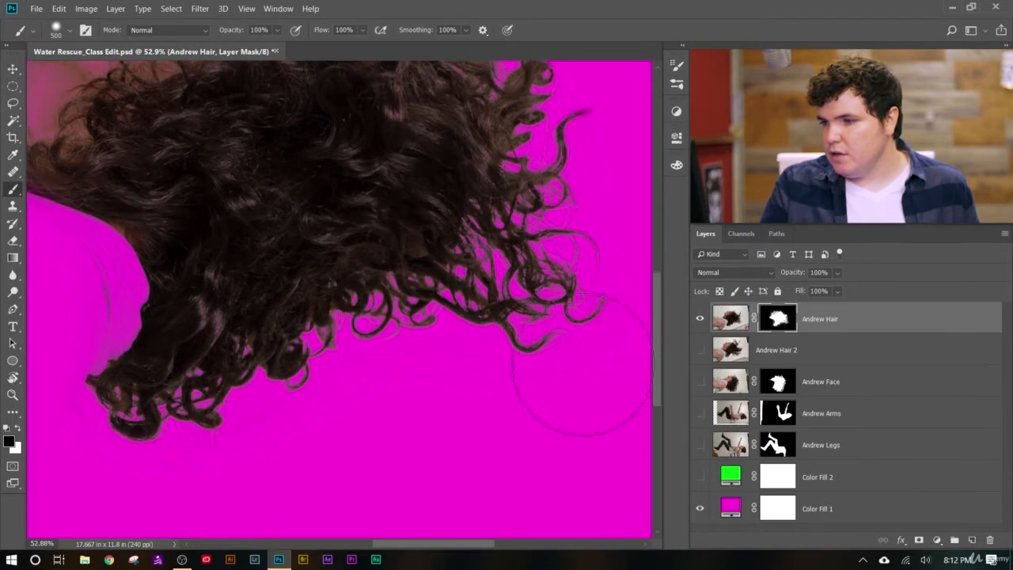
scroll(376, 428, "up", 2)
scroll(384, 408, "down", 1)
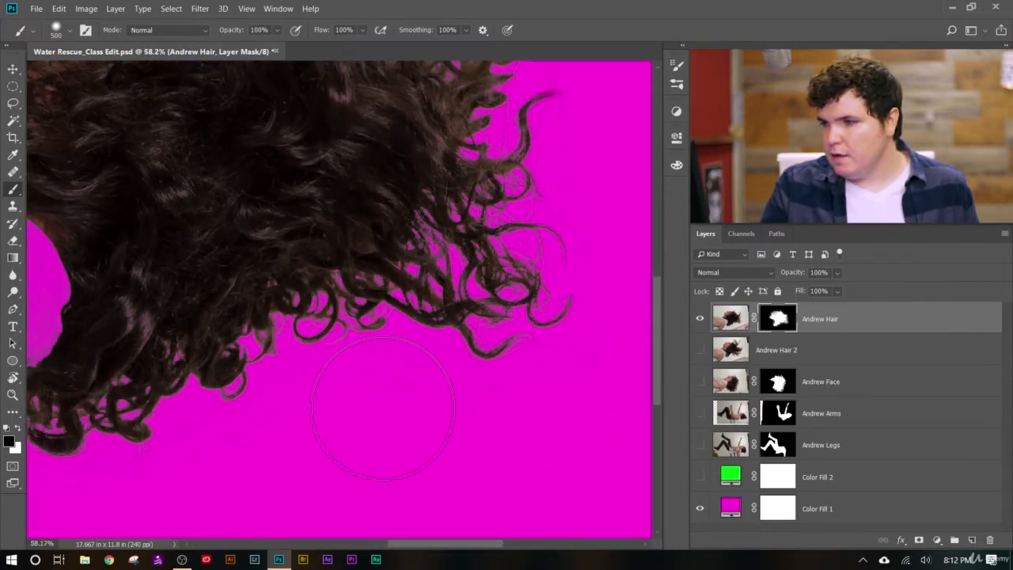
left_click(201, 9)
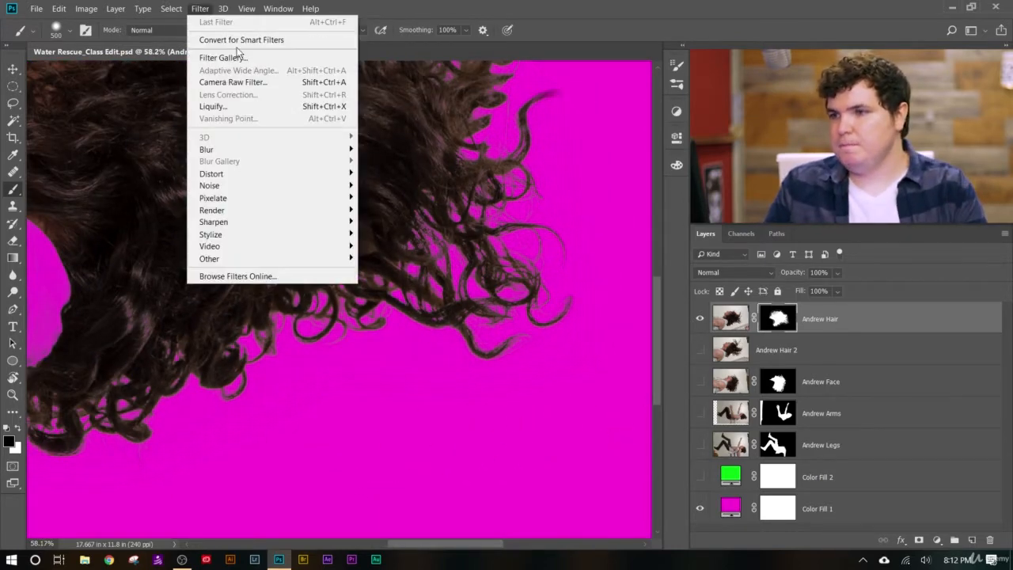
left_click(187, 9)
left_click(197, 9)
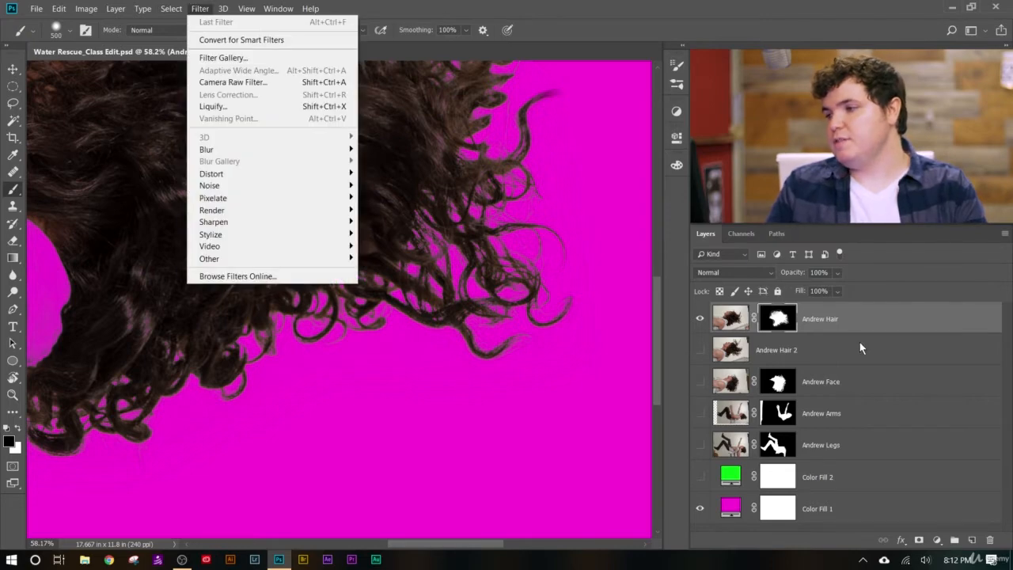
Target the Andrew Hair layer mask and open the Gaussian Blur filter for it.
left_click(740, 319)
left_click(780, 319)
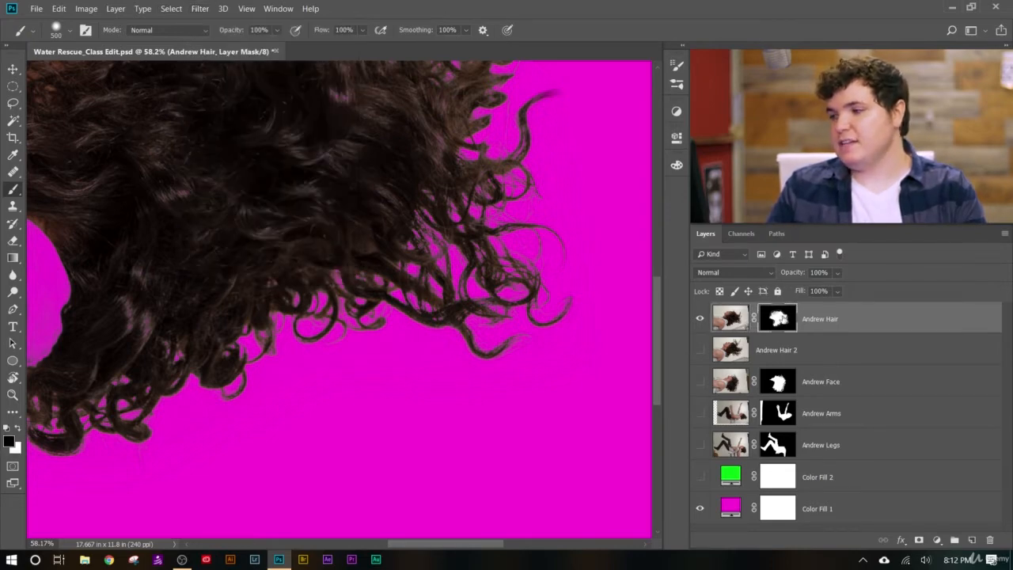
left_click(729, 319)
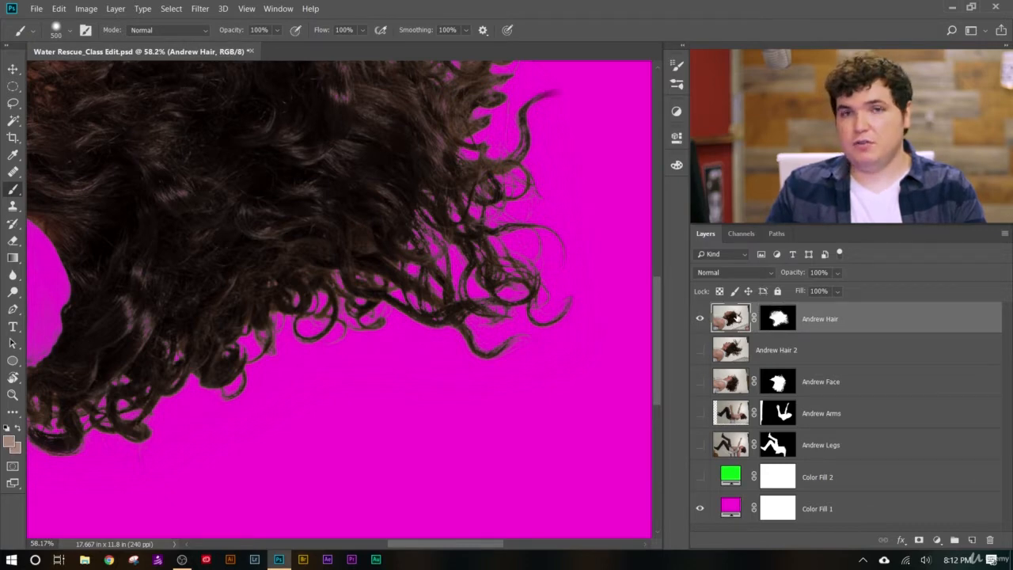
left_click(793, 316)
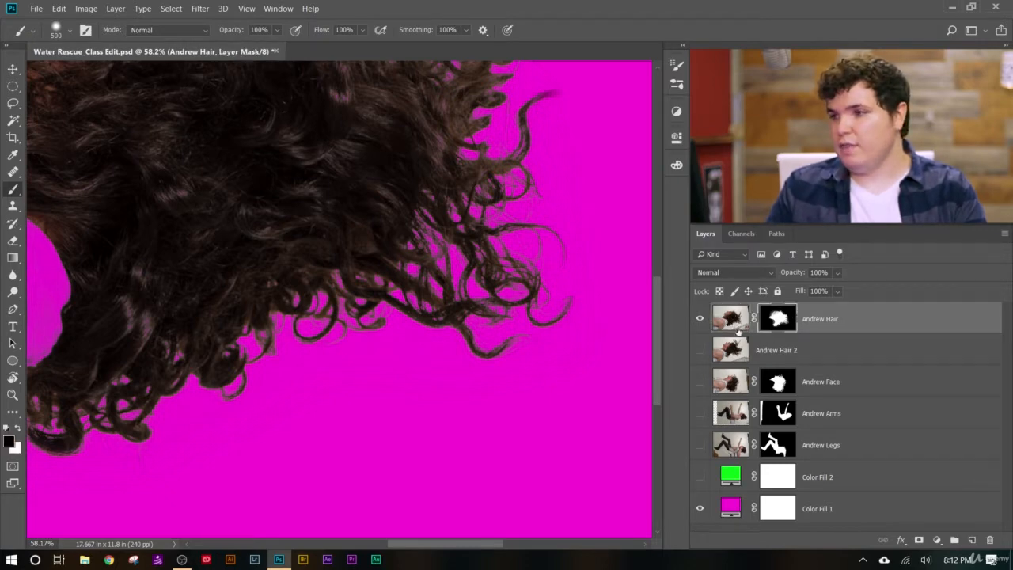
scroll(464, 271, "down", 1)
scroll(317, 392, "up", 2)
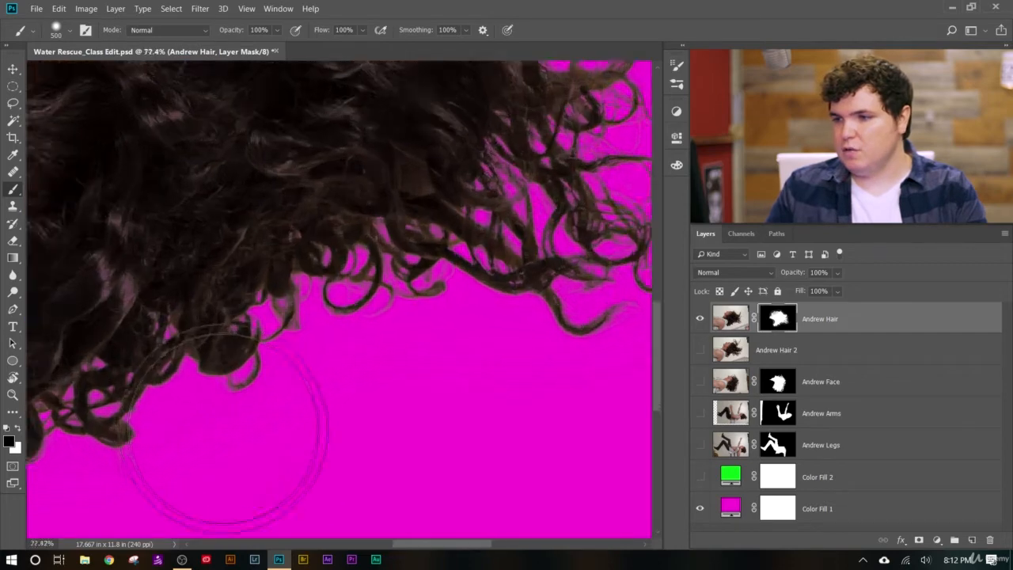
scroll(230, 420, "up", 3)
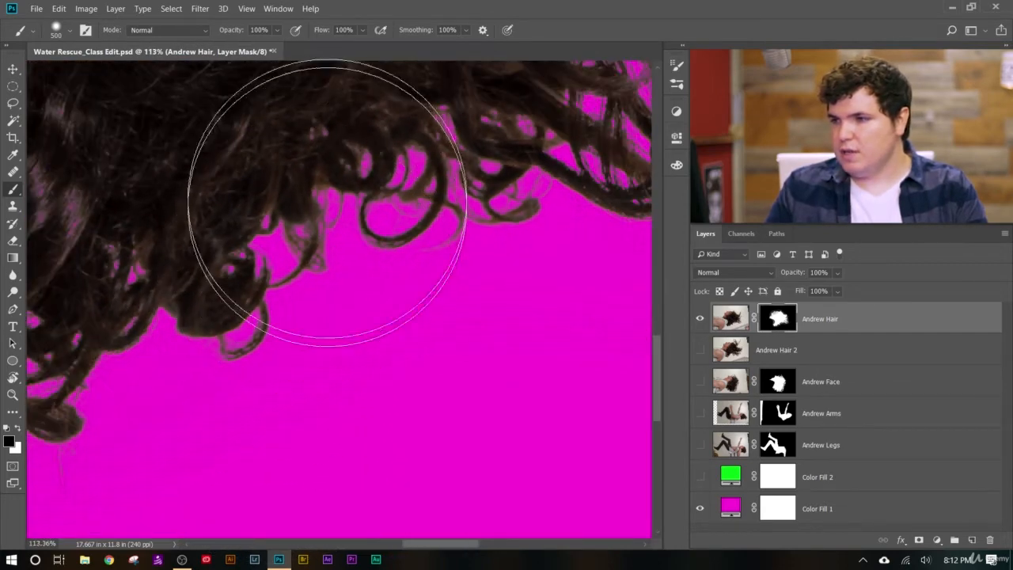
left_click(200, 9)
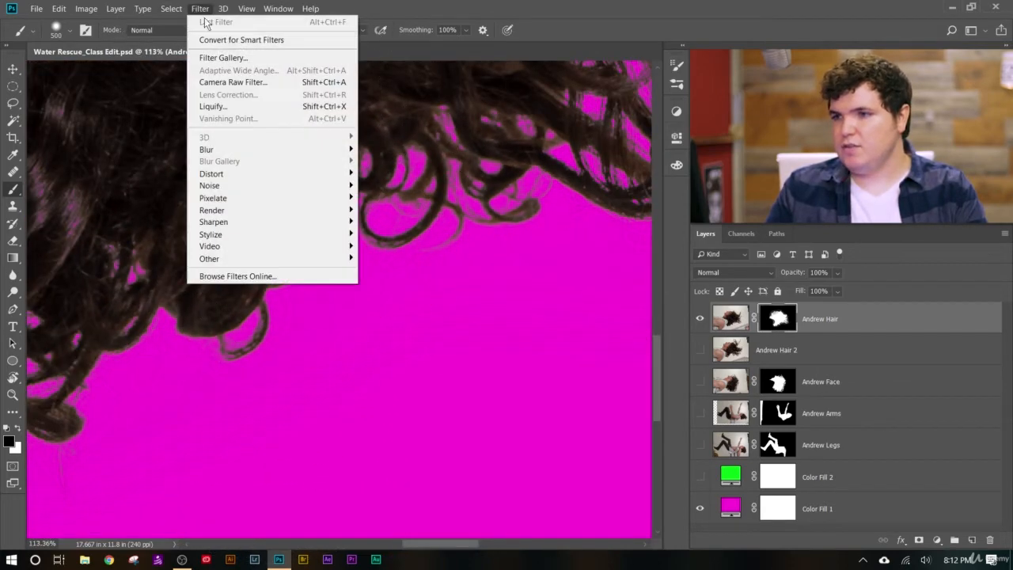
mouse_move(289, 152)
left_click(400, 198)
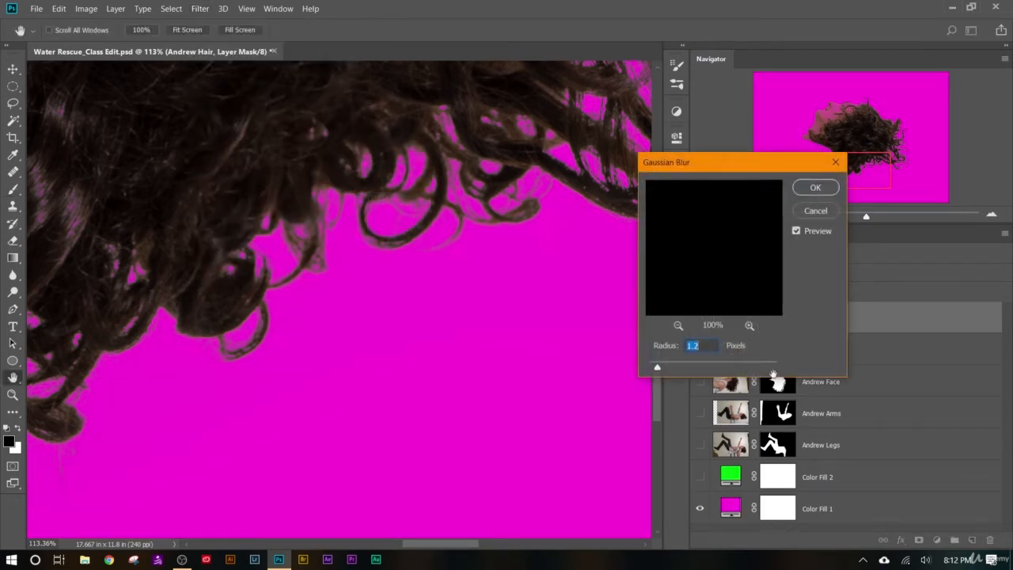
Examine a single curl of the mask at 200% in the Gaussian Blur preview.
left_click(677, 325)
left_click(677, 324)
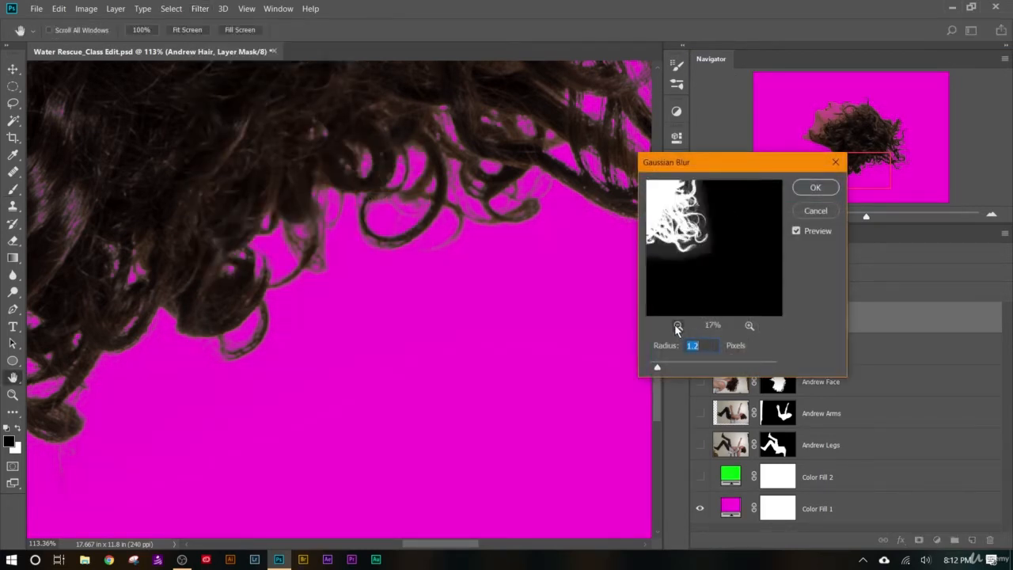
left_click(677, 325)
left_click(749, 325)
left_click(749, 325)
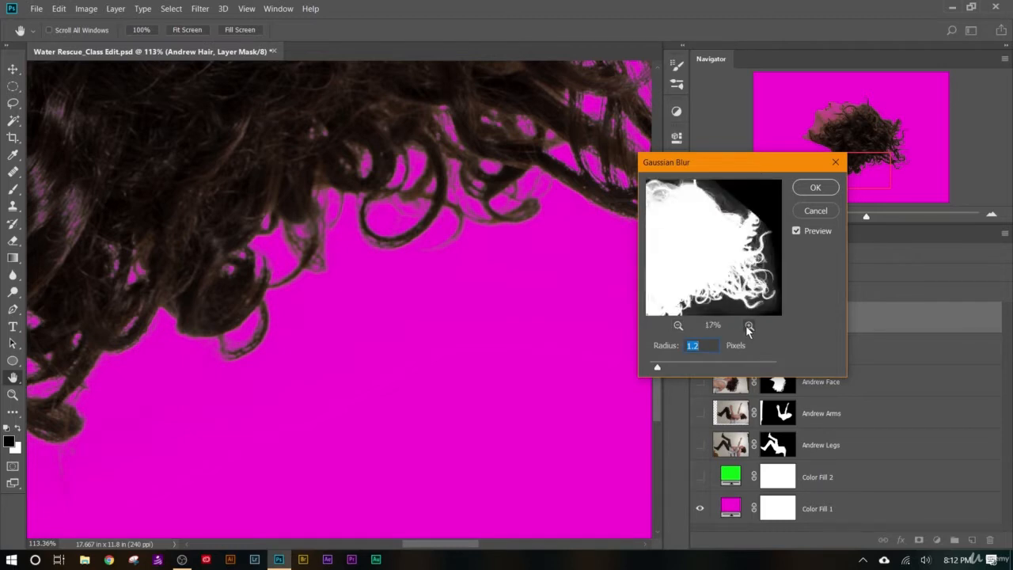
left_click(749, 325)
left_click(749, 326)
mouse_move(699, 283)
left_mouse_down()
mouse_move(700, 251)
mouse_move(717, 249)
mouse_move(699, 265)
left_mouse_up()
left_click(749, 325)
left_click(749, 326)
left_click(749, 325)
left_click(750, 327)
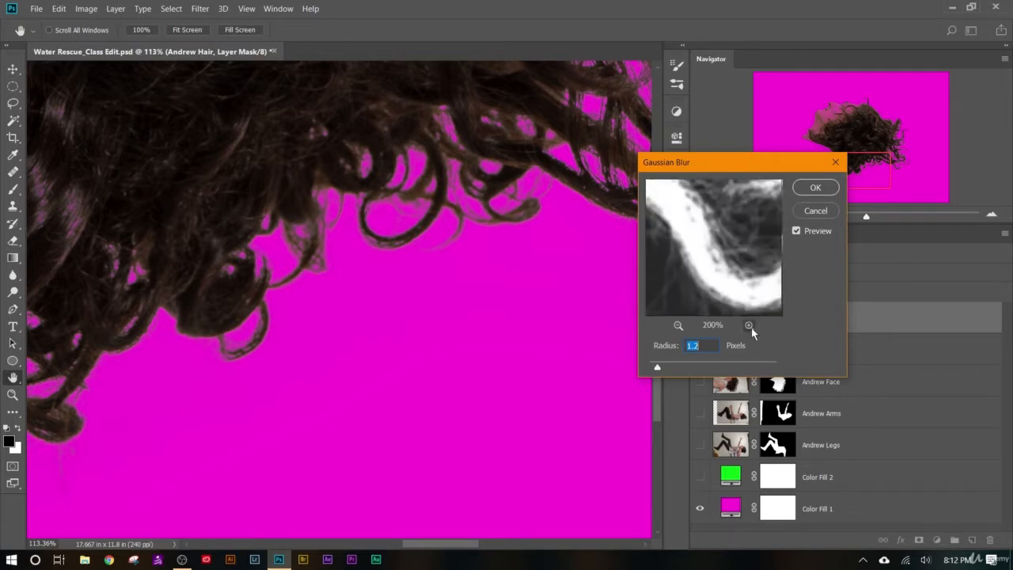
Apply Gaussian Blur to the hair mask with a radius of 1.2 pixels, and return to the Brush tool.
left_click_drag(659, 366, 627, 367)
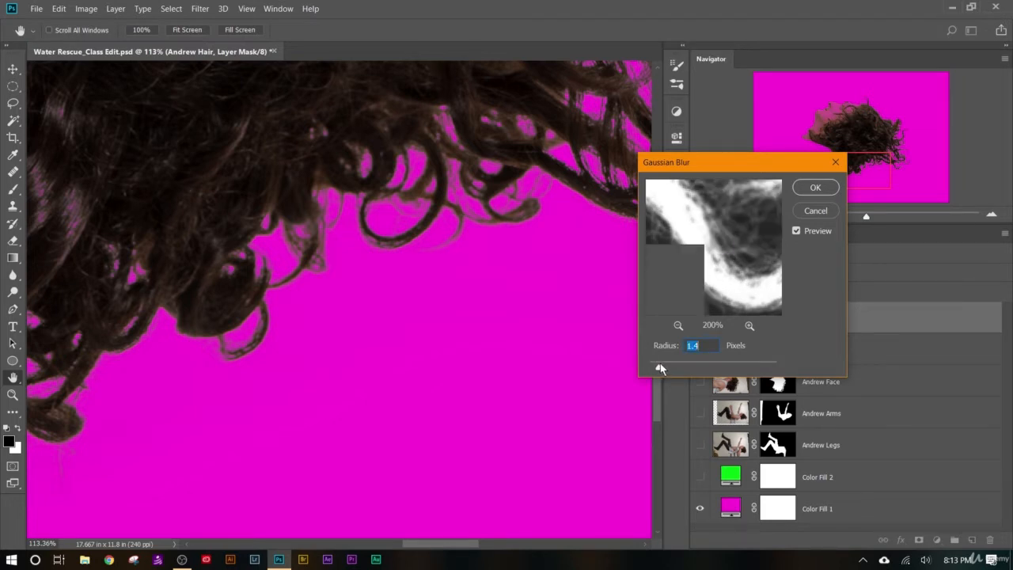
left_click_drag(659, 368, 659, 368)
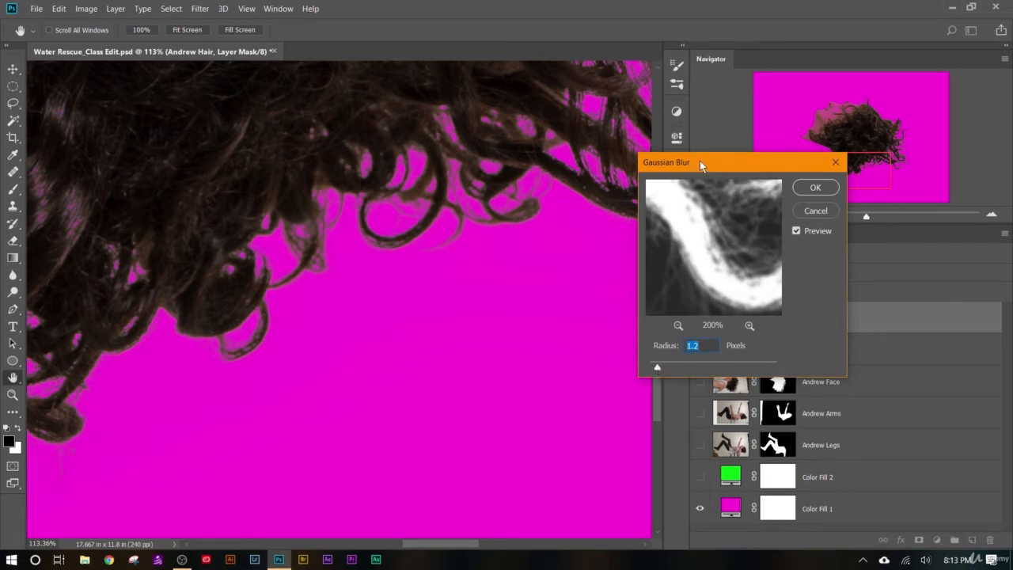
left_click_drag(699, 161, 797, 167)
left_click(912, 196)
key("b")
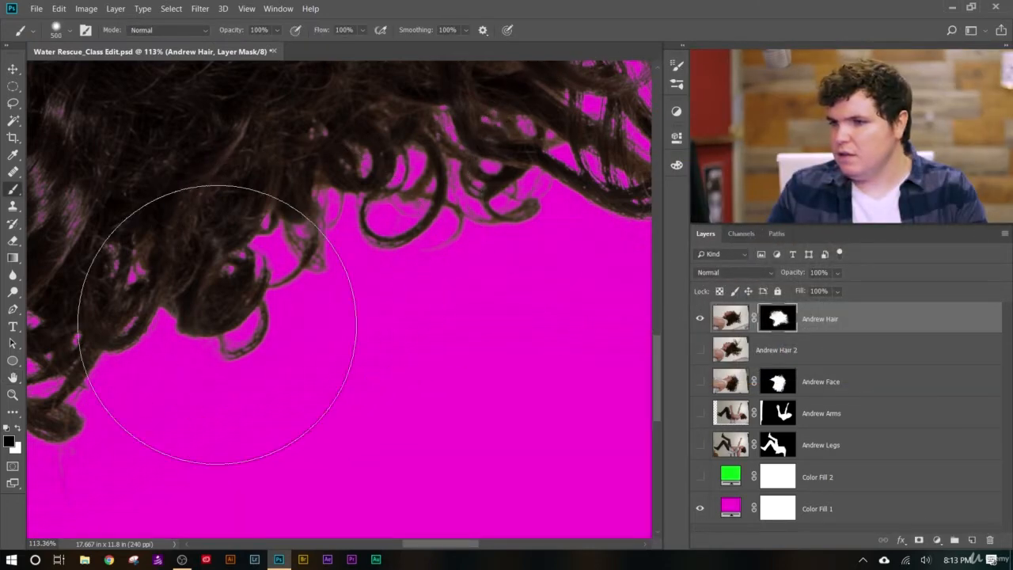
Display the Andrew Hair layer mask on its own in black and white, close up on the lower curls.
scroll(215, 289, "down", 8)
scroll(354, 487, "up", 7)
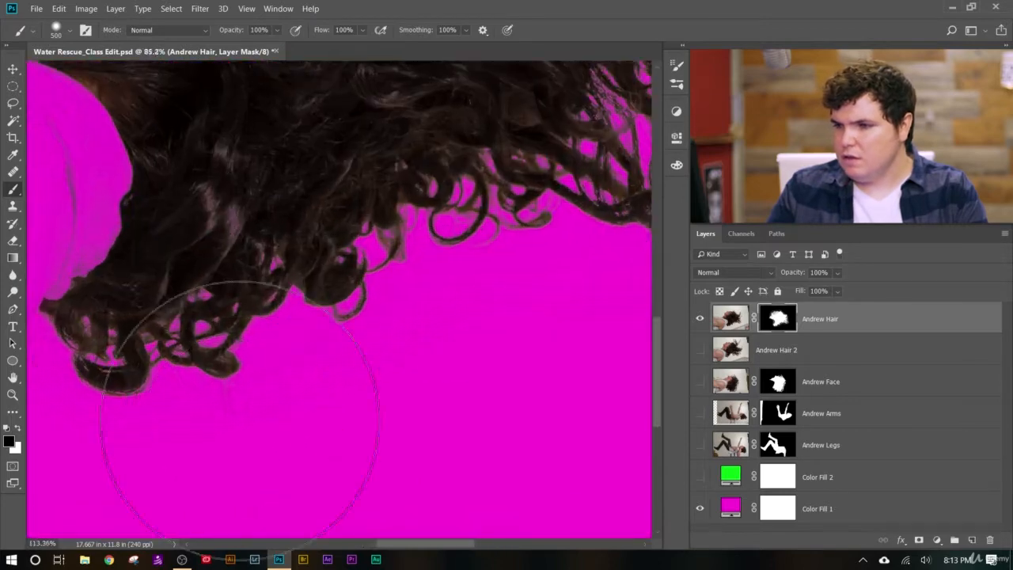
scroll(408, 257, "down", 9)
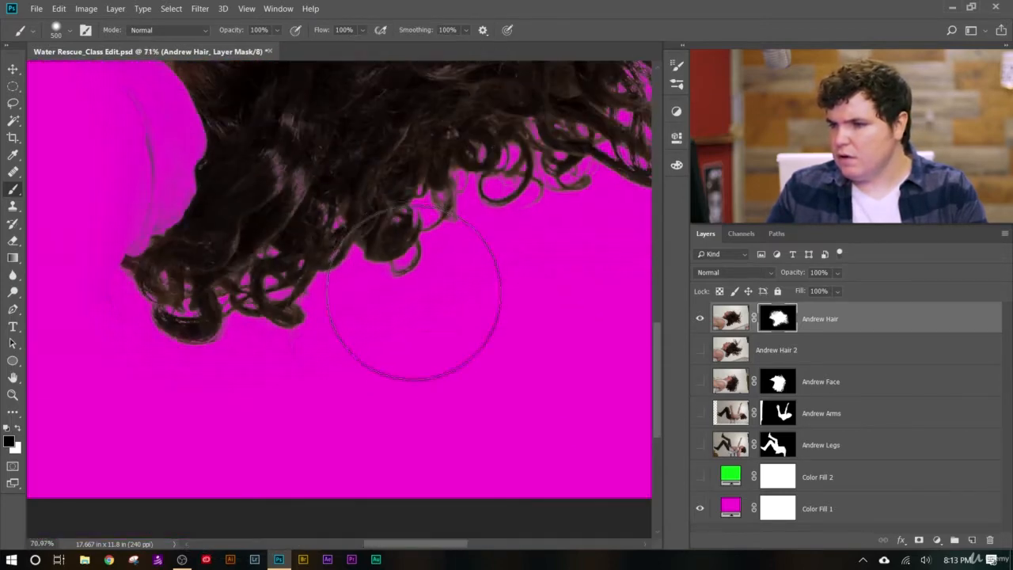
left_click(786, 320, "alt")
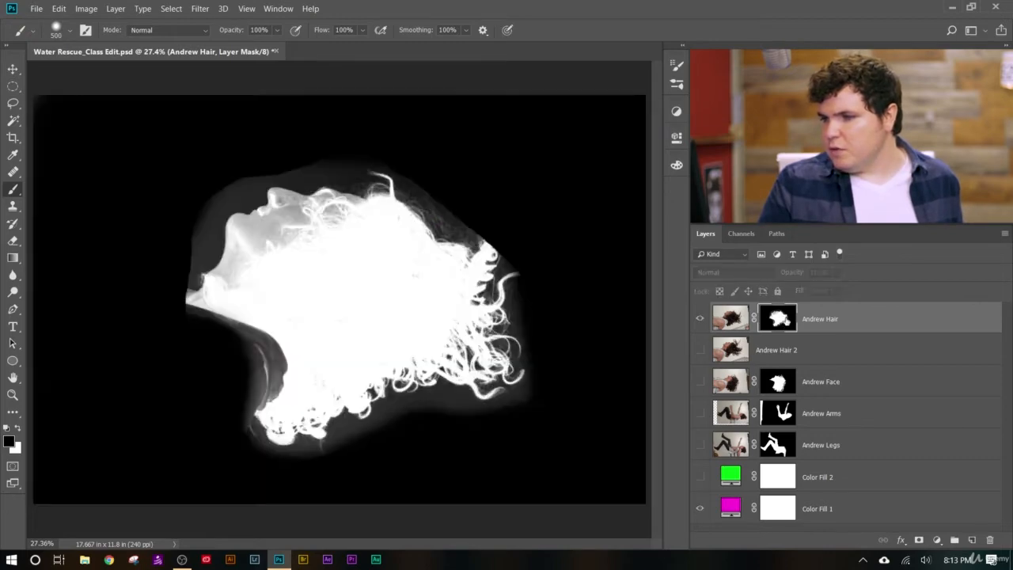
scroll(406, 477, "up", 3)
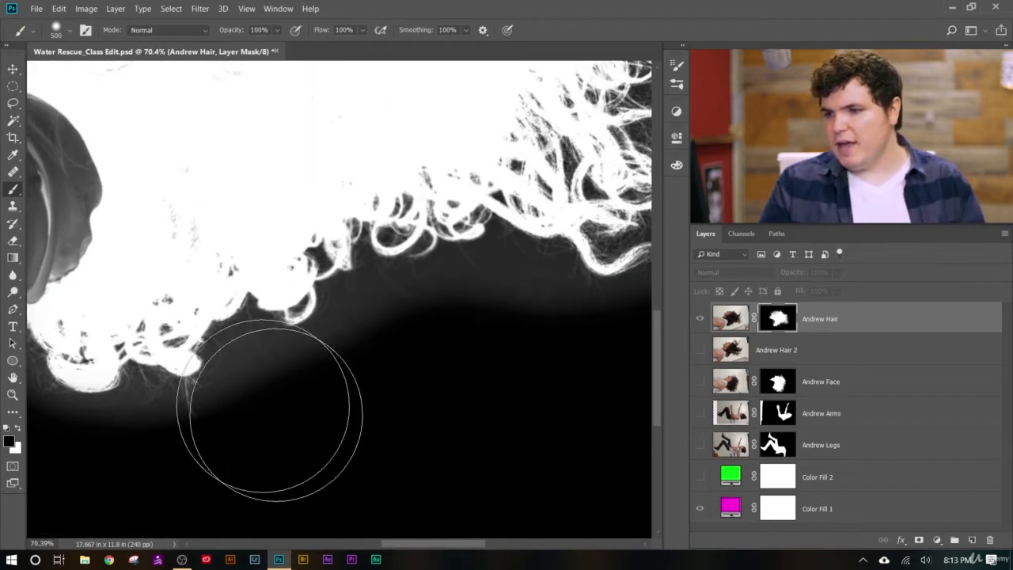
Darken the grey haze under the lower curls with a 100 px Burn tool, range Shadows, exposure 4%.
right_click(13, 191)
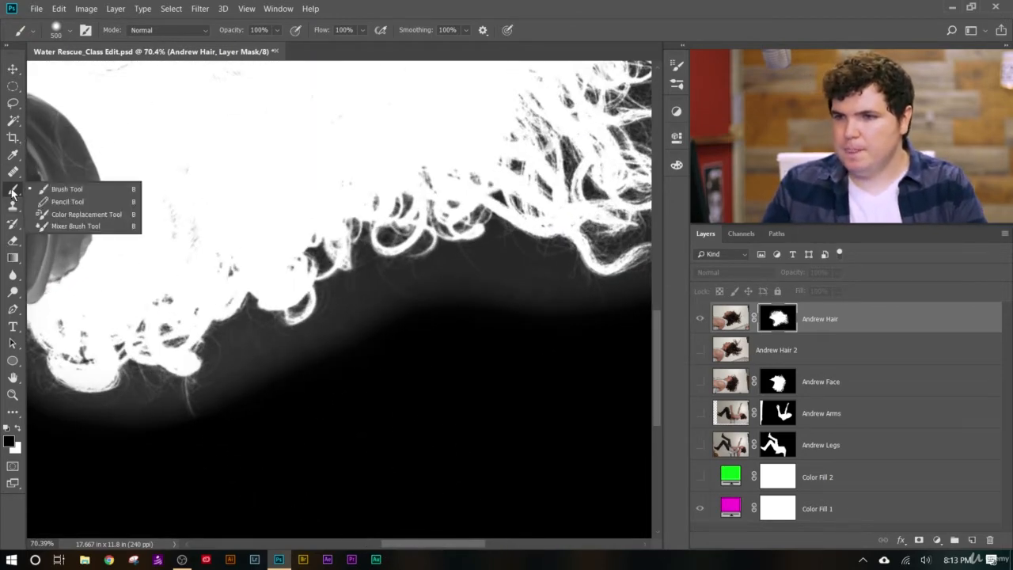
right_click(13, 274)
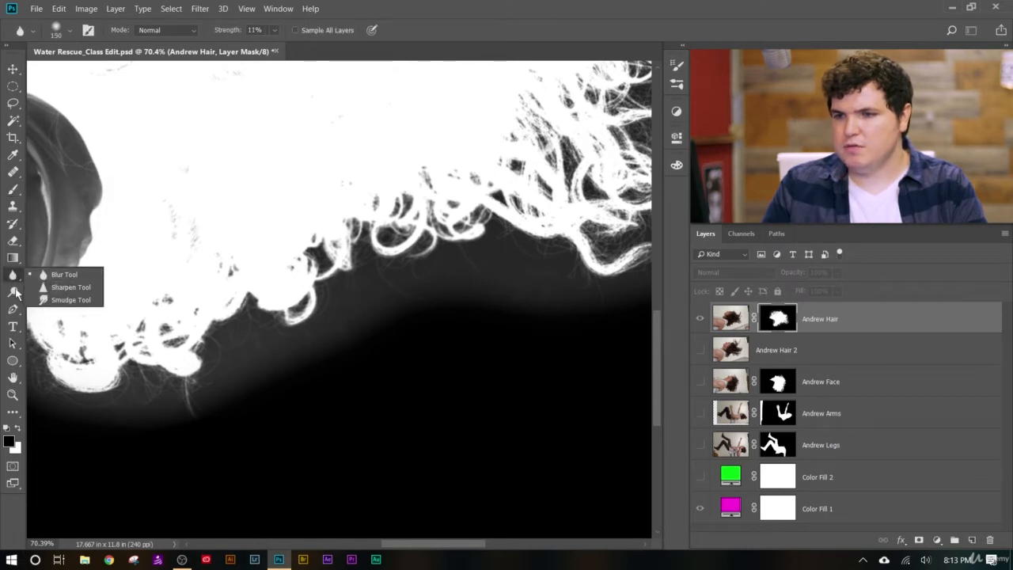
left_click(12, 292)
left_click(57, 304)
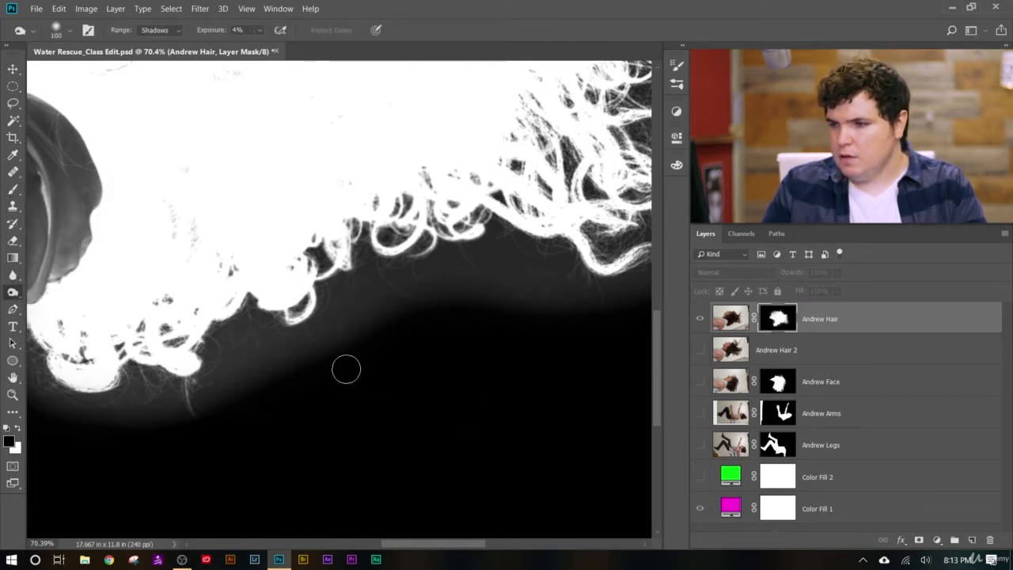
mouse_move(271, 333)
left_mouse_down()
mouse_move(244, 427)
mouse_move(226, 316)
mouse_move(226, 330)
mouse_move(277, 384)
left_mouse_up()
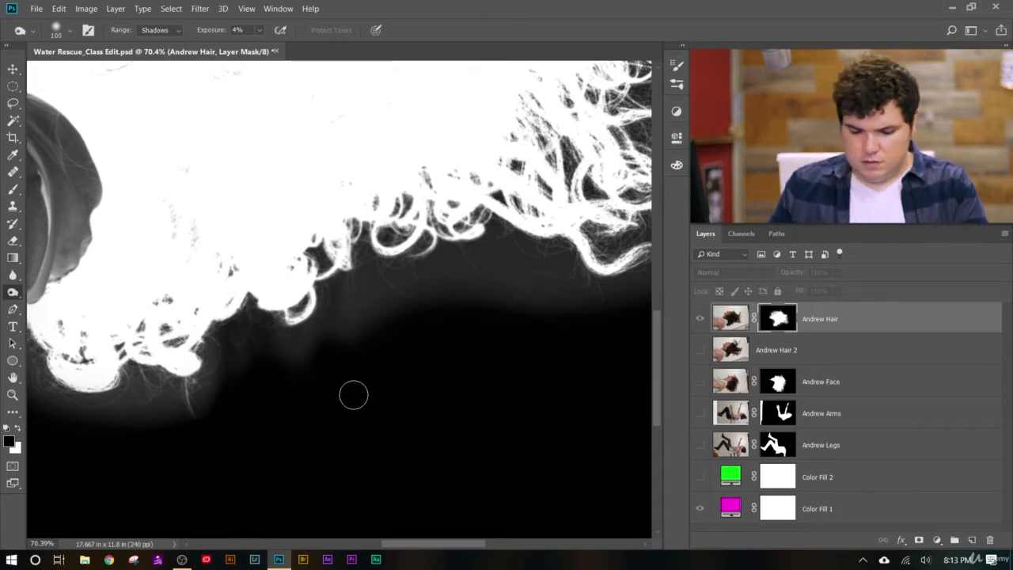
mouse_move(218, 404)
left_mouse_down()
mouse_move(235, 309)
mouse_move(170, 410)
mouse_move(211, 368)
mouse_move(248, 351)
mouse_move(184, 445)
mouse_move(275, 362)
mouse_move(255, 369)
mouse_move(261, 312)
mouse_move(289, 300)
mouse_move(310, 318)
mouse_move(313, 276)
mouse_move(358, 207)
mouse_move(293, 289)
mouse_move(370, 246)
mouse_move(393, 268)
mouse_move(336, 327)
mouse_move(453, 280)
mouse_move(330, 376)
mouse_move(367, 298)
mouse_move(331, 340)
mouse_move(383, 221)
mouse_move(296, 333)
mouse_move(306, 369)
left_mouse_up()
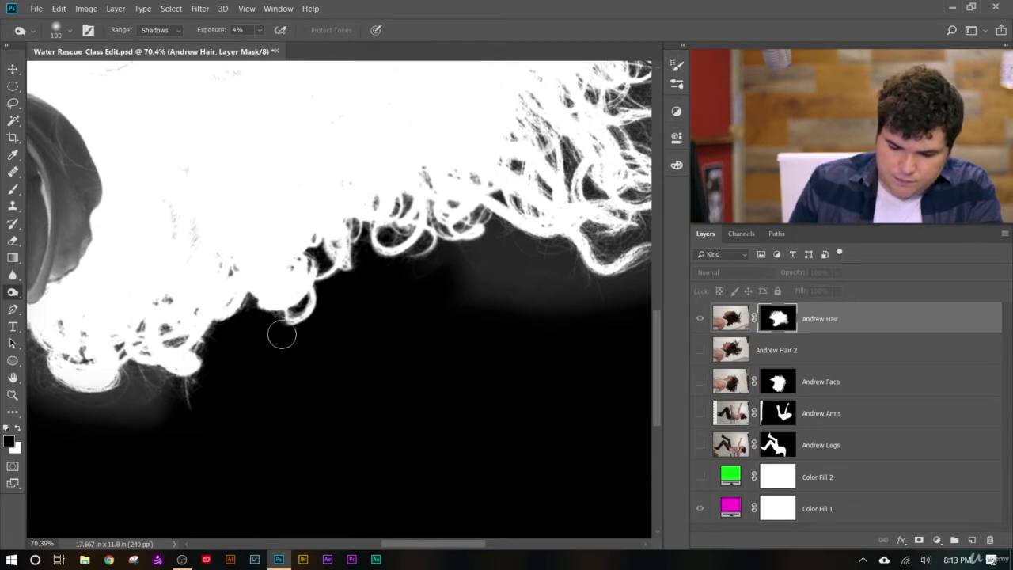
Burn the remaining grey haze around the curls by the neck and beneath the long lower curls to black.
left_click_drag(303, 300, 644, 263)
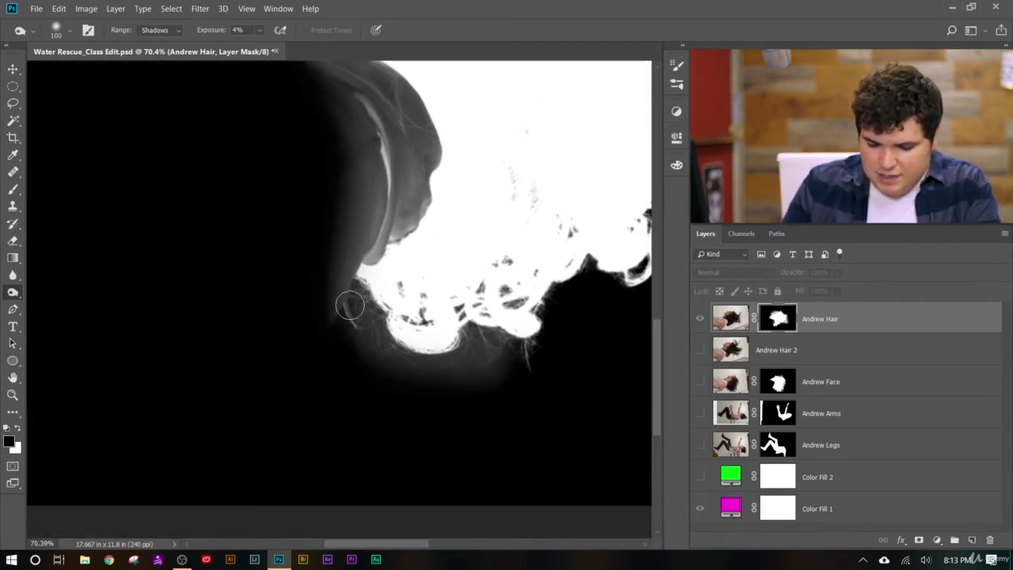
mouse_move(350, 305)
left_mouse_down()
mouse_move(366, 265)
mouse_move(386, 378)
mouse_move(414, 363)
mouse_move(467, 357)
mouse_move(464, 337)
mouse_move(411, 396)
mouse_move(513, 314)
mouse_move(455, 372)
mouse_move(519, 331)
mouse_move(471, 388)
mouse_move(552, 330)
left_mouse_up()
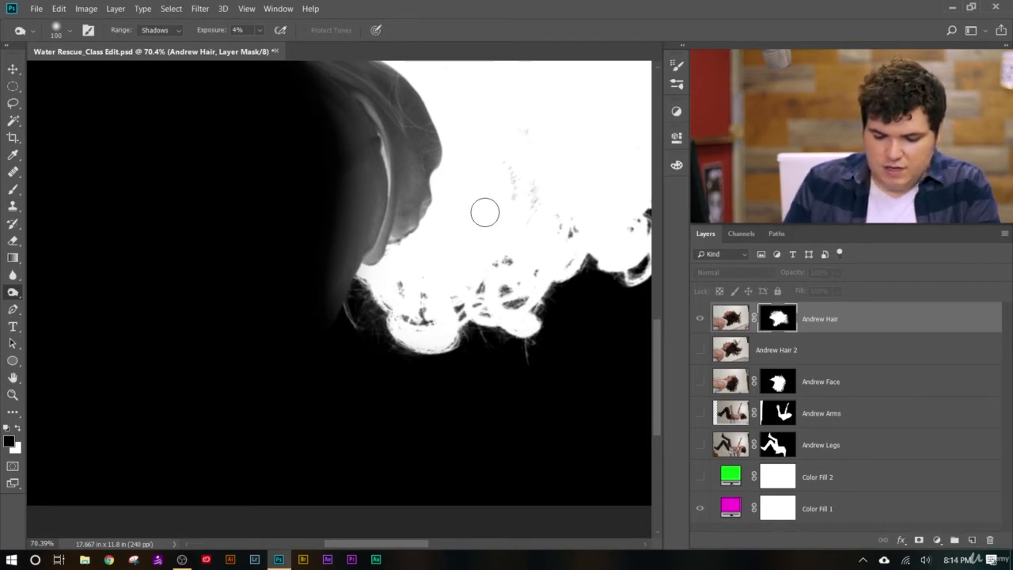
scroll(497, 277, "right", 5)
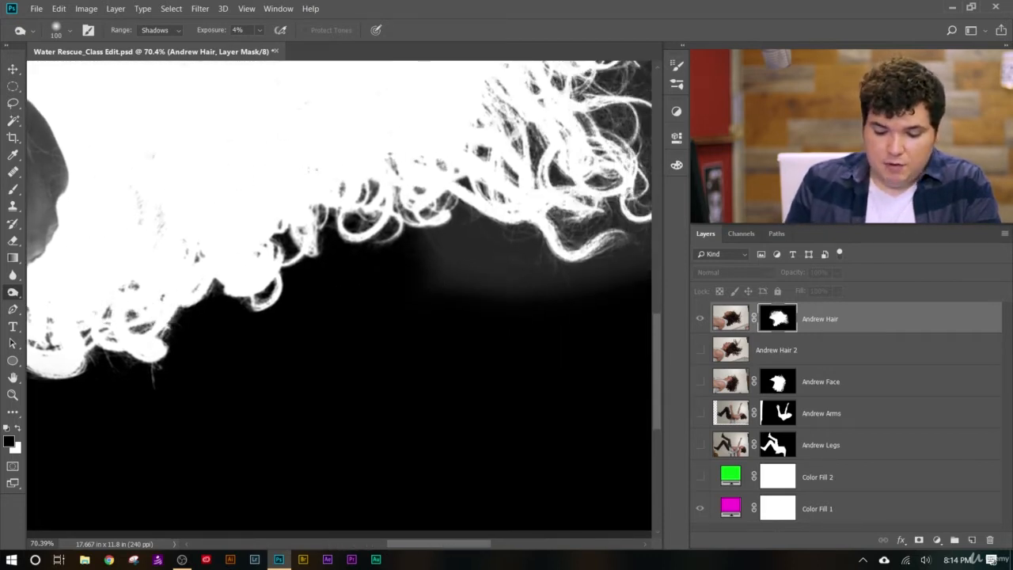
mouse_move(443, 237)
left_mouse_down()
mouse_move(518, 262)
mouse_move(625, 254)
mouse_move(594, 273)
left_mouse_up()
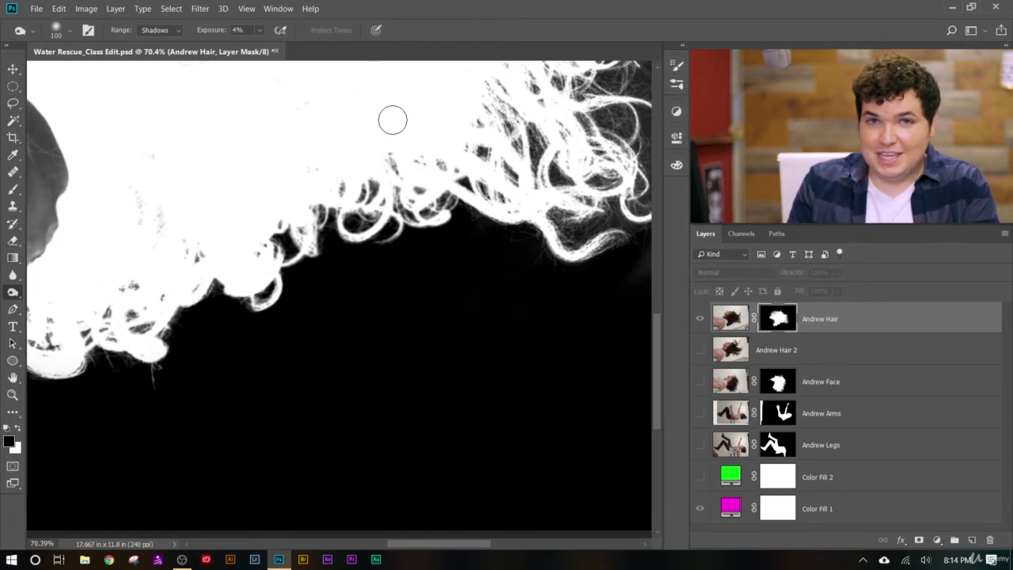
Burn away the grey haze beside the outermost curl tips, and switch from the mask view back to the image.
left_click_drag(569, 267, 357, 285)
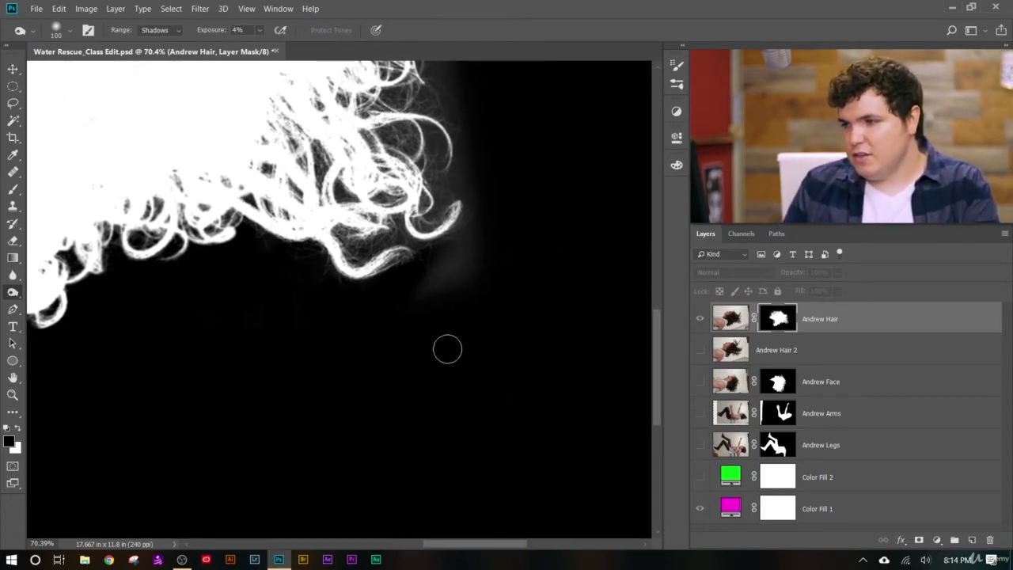
mouse_move(526, 216)
left_mouse_down()
mouse_move(502, 219)
mouse_move(470, 268)
mouse_move(368, 207)
left_mouse_up()
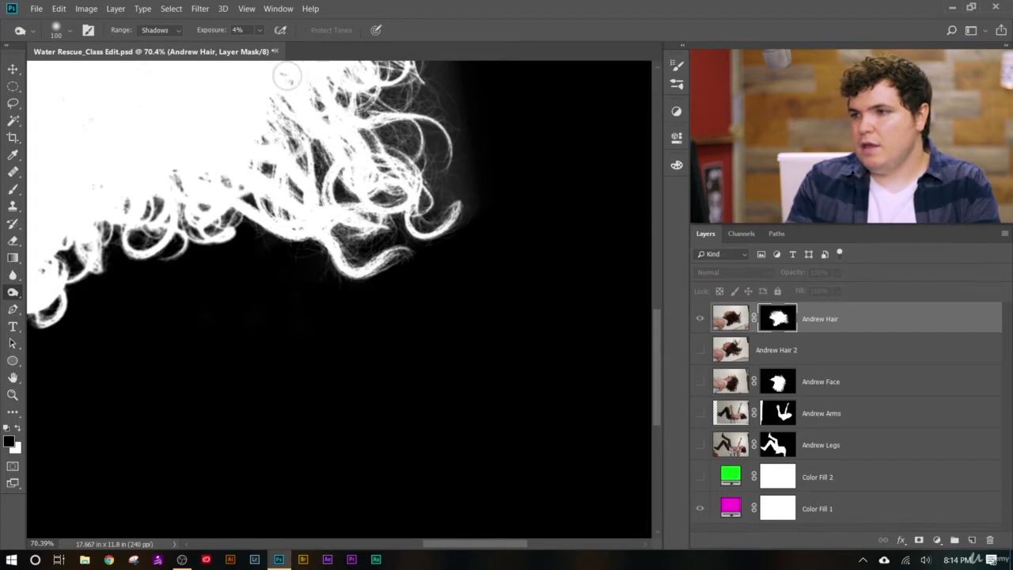
left_click_drag(573, 203, 432, 277)
left_click(699, 318)
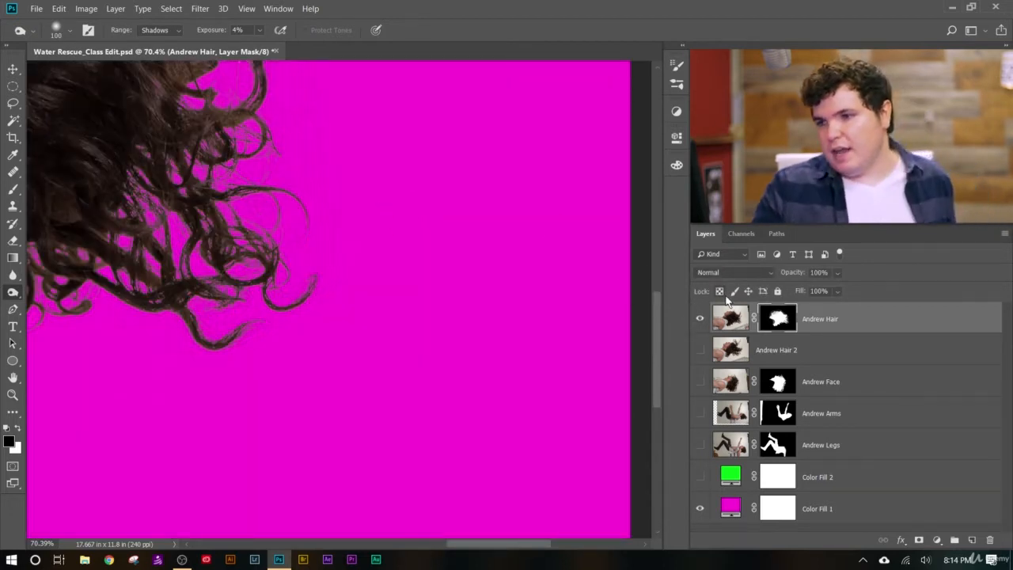
Show the Andrew Hair mask on its own and burn away the grey haze beside the outer lower curls.
left_click(784, 329, "alt")
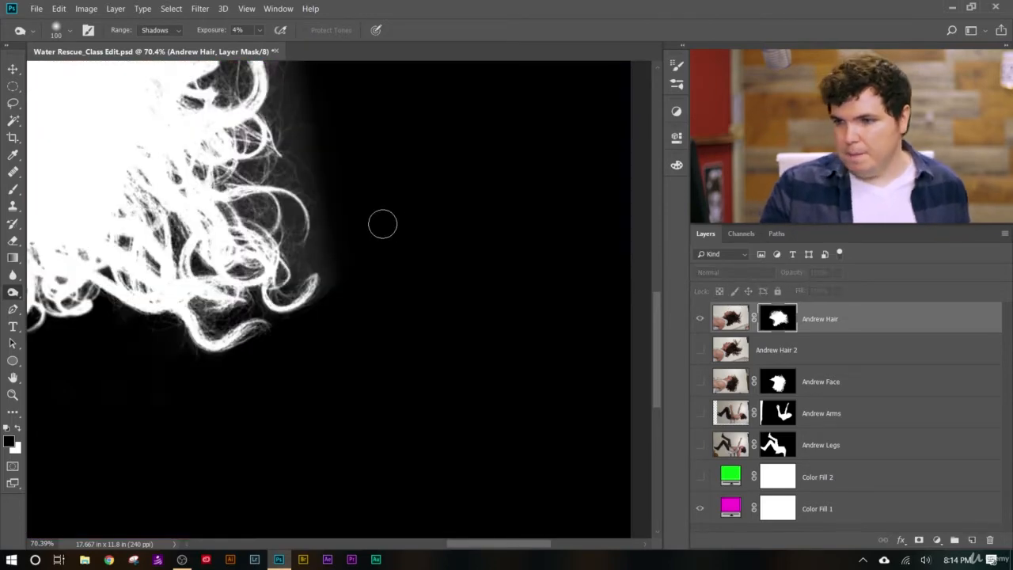
mouse_move(312, 305)
left_mouse_down()
mouse_move(324, 247)
mouse_move(294, 255)
mouse_move(272, 233)
mouse_move(289, 141)
mouse_move(239, 213)
mouse_move(233, 91)
left_mouse_up()
mouse_move(300, 100)
left_mouse_down()
mouse_move(318, 181)
mouse_move(302, 279)
mouse_move(304, 190)
mouse_move(359, 205)
left_mouse_up()
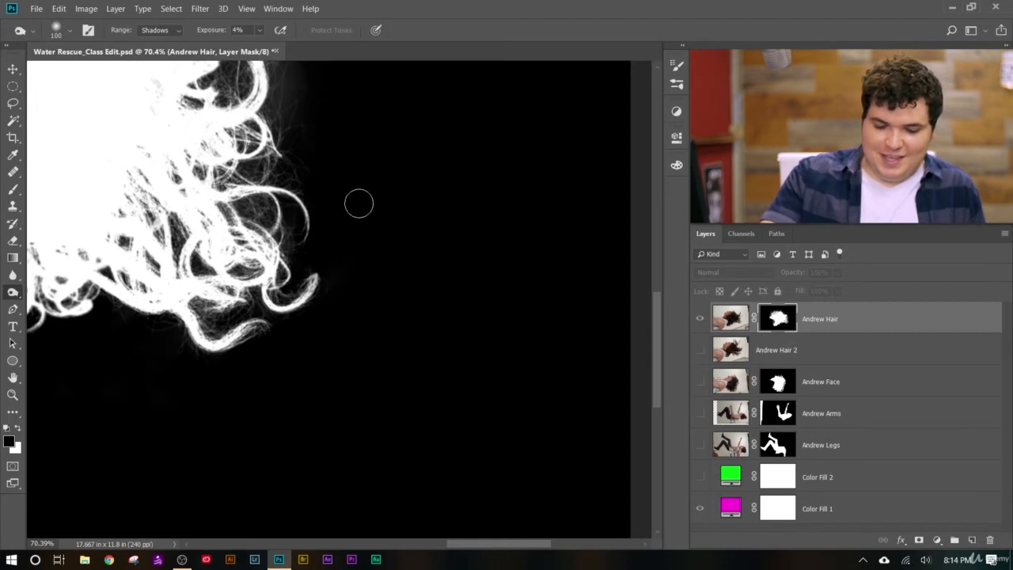
Burn the grey haze to black around the upper outer curls and along the flyaway strands at the crown.
scroll(412, 161, "up", 5)
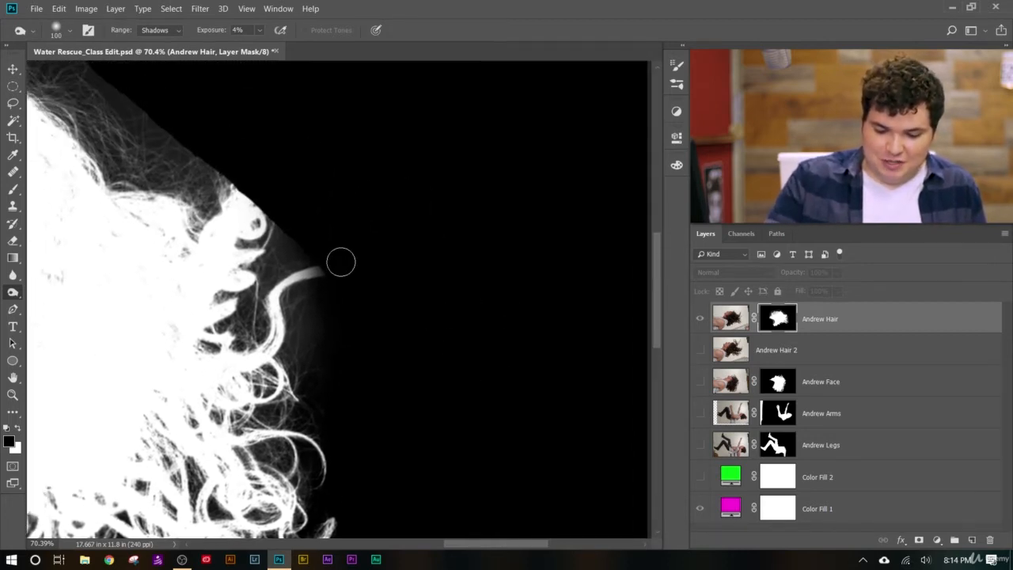
mouse_move(312, 242)
left_mouse_down()
mouse_move(277, 298)
mouse_move(233, 286)
mouse_move(293, 228)
mouse_move(257, 335)
mouse_move(294, 190)
mouse_move(263, 263)
mouse_move(271, 216)
left_mouse_up()
mouse_move(299, 319)
left_mouse_down()
mouse_move(326, 225)
mouse_move(296, 413)
mouse_move(323, 346)
mouse_move(298, 370)
left_mouse_up()
left_click_drag(293, 226, 572, 359)
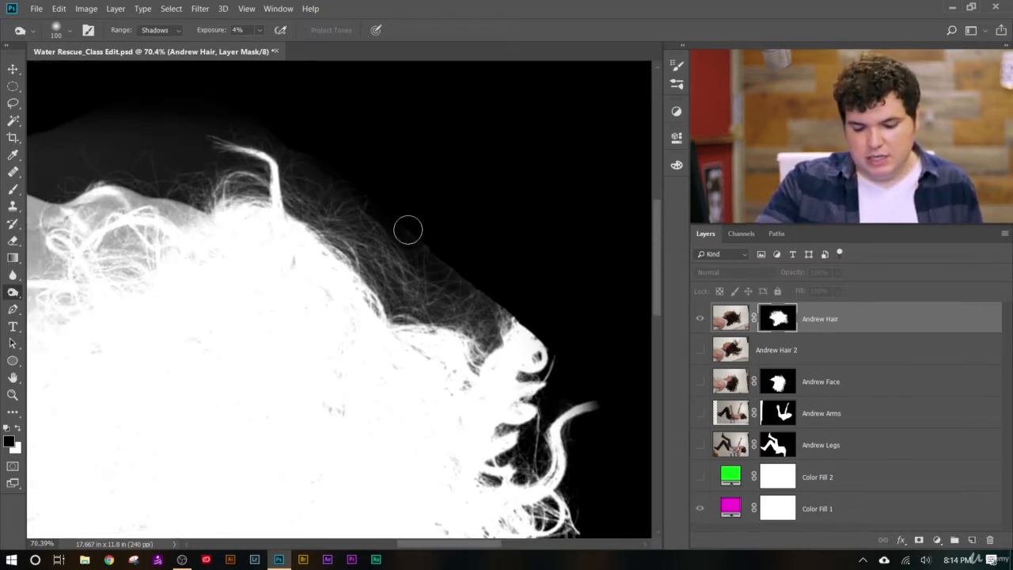
mouse_move(472, 294)
left_mouse_down()
mouse_move(468, 230)
mouse_move(413, 340)
mouse_move(398, 261)
mouse_move(375, 339)
mouse_move(369, 192)
mouse_move(340, 253)
mouse_move(338, 161)
left_mouse_up()
mouse_move(298, 207)
left_mouse_down()
mouse_move(313, 159)
mouse_move(386, 208)
left_mouse_up()
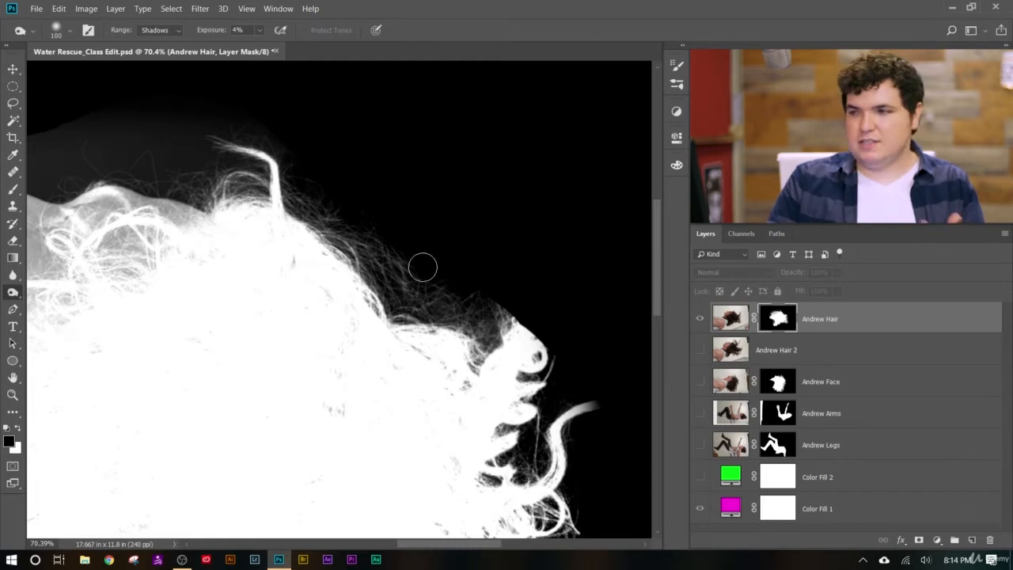
Burn the grey haze around the lowest curls beside the collar on the hair mask.
left_click_drag(170, 428, 447, 409)
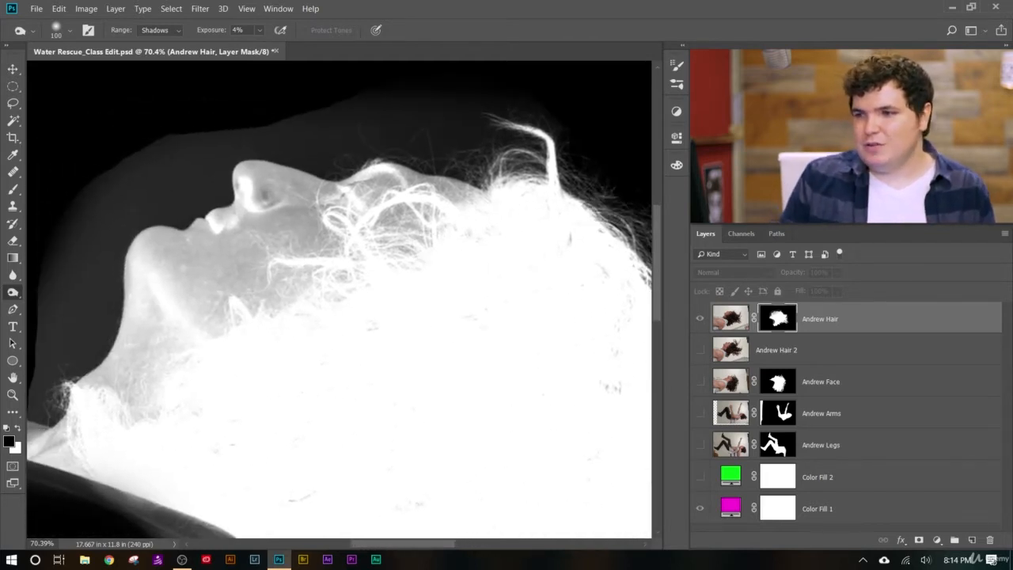
scroll(336, 390, "down", 5)
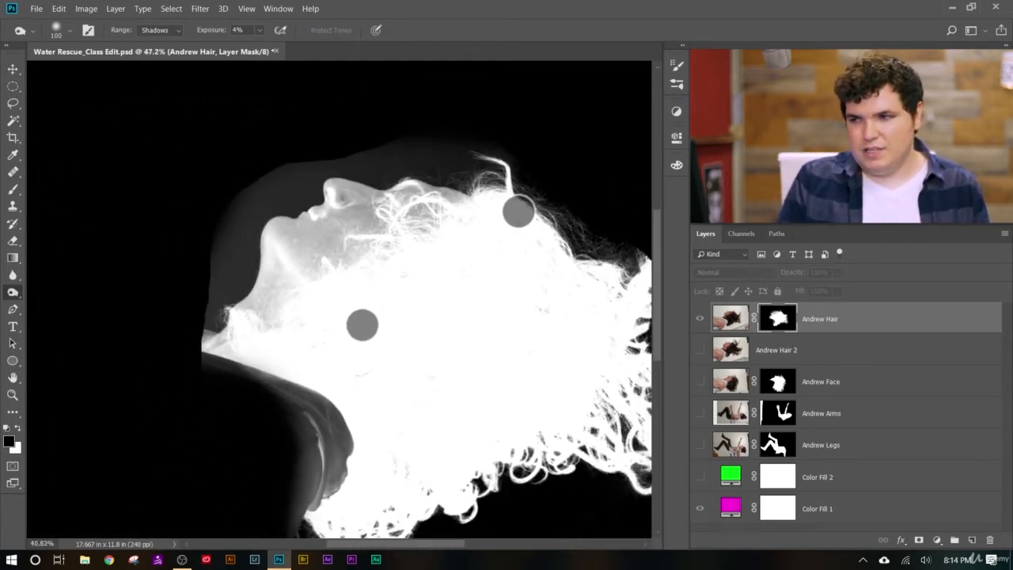
scroll(314, 361, "up", 4)
left_click_drag(297, 474, 347, 303)
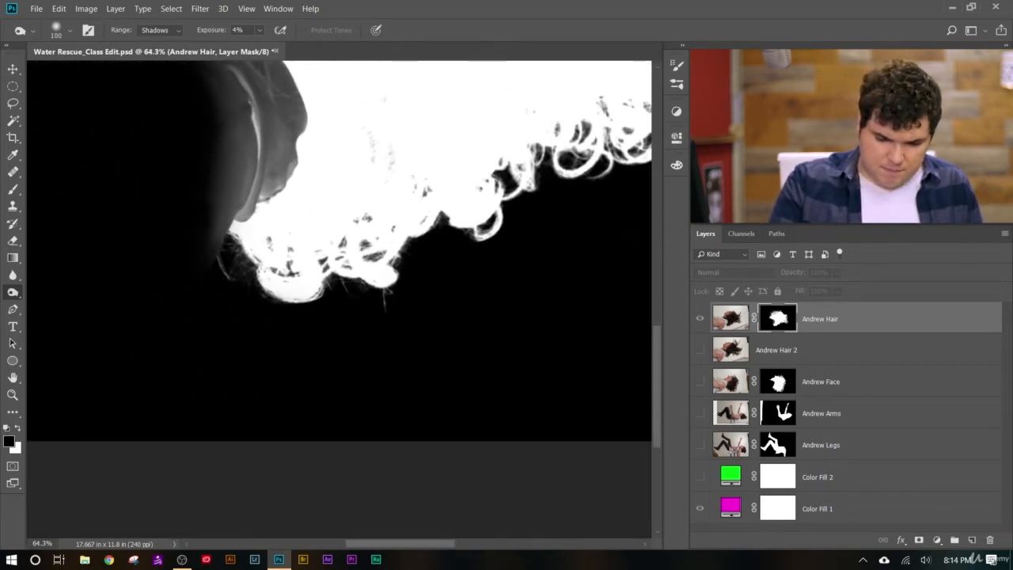
mouse_move(222, 242)
left_mouse_down()
mouse_move(226, 190)
mouse_move(260, 162)
mouse_move(262, 184)
mouse_move(230, 152)
mouse_move(247, 134)
mouse_move(266, 142)
left_mouse_up()
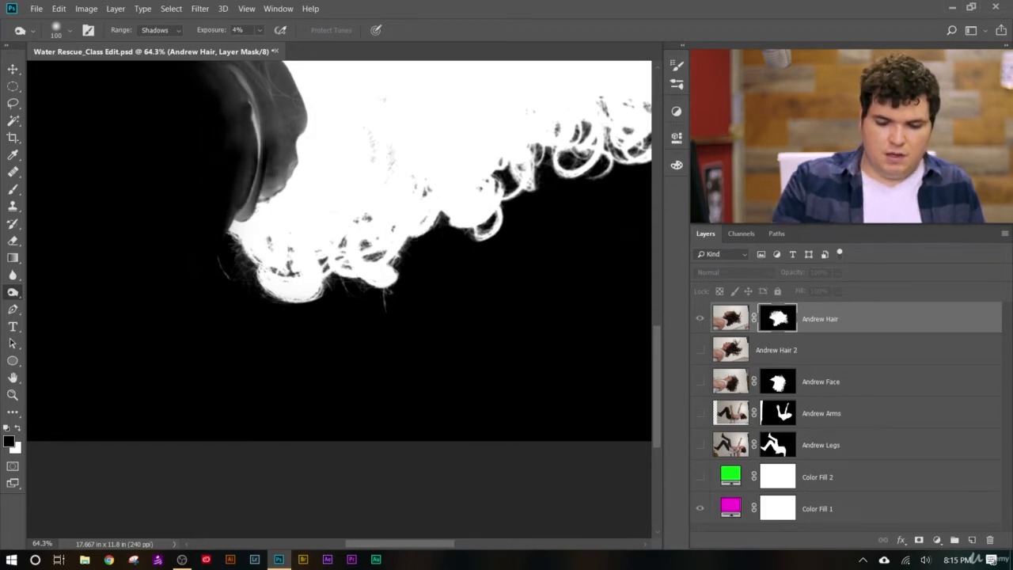
Whiten the grey specks inside the hair mask with an 80 px Dodge tool, range Highlights, exposure 51%.
scroll(352, 431, "down", 5)
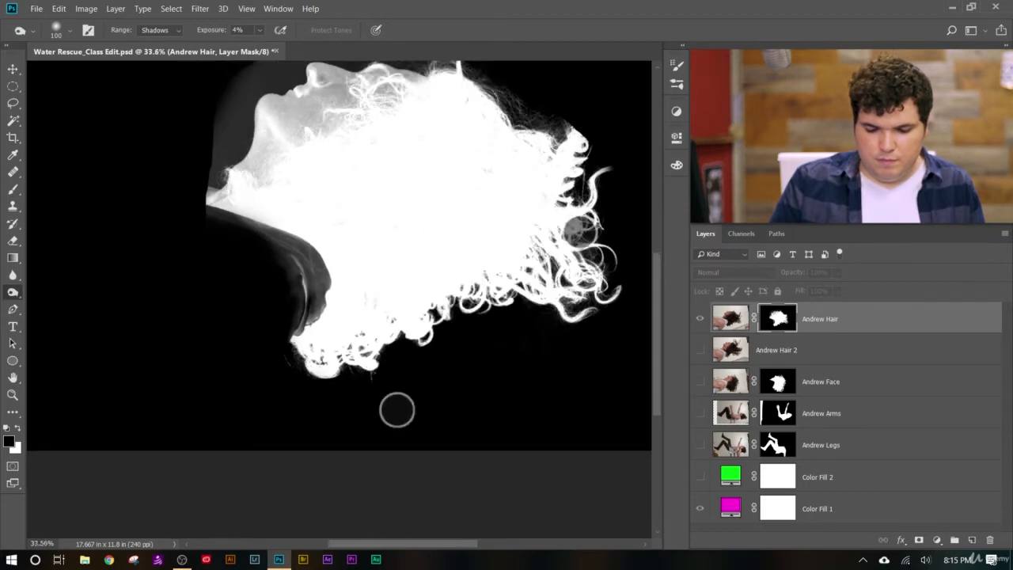
scroll(335, 502, "up", 2)
scroll(318, 522, "up", 5)
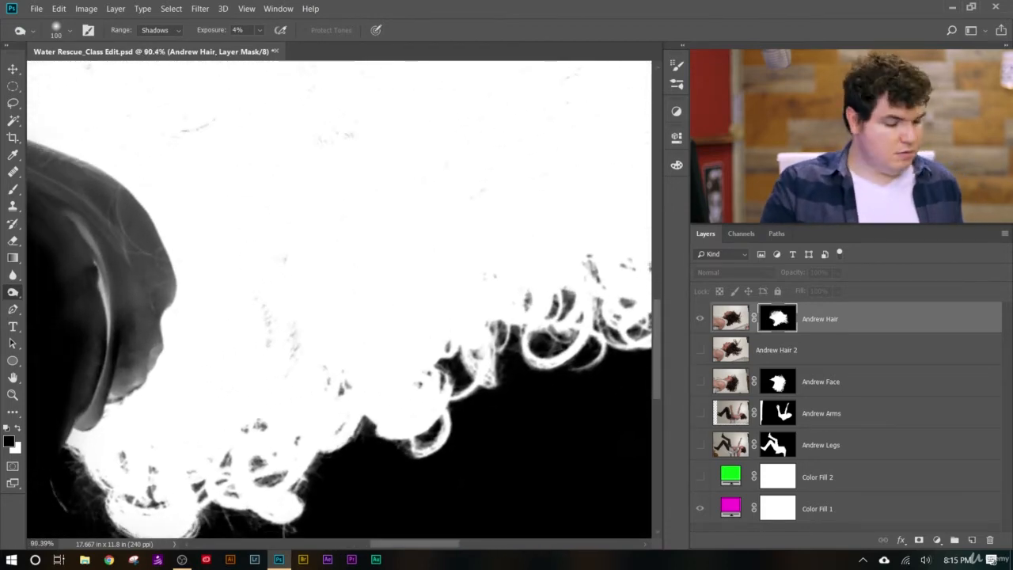
right_click(16, 295)
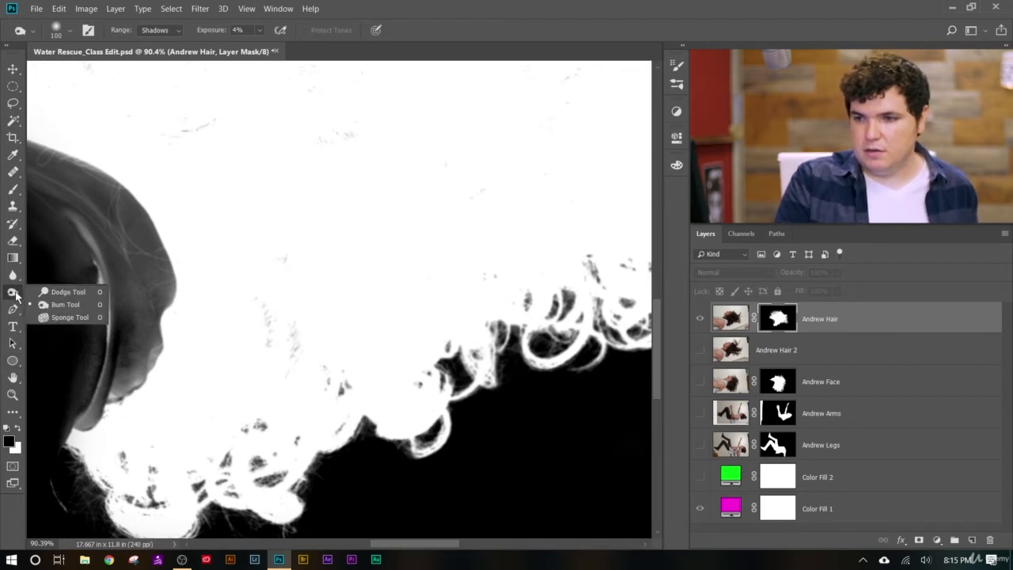
left_click(56, 292)
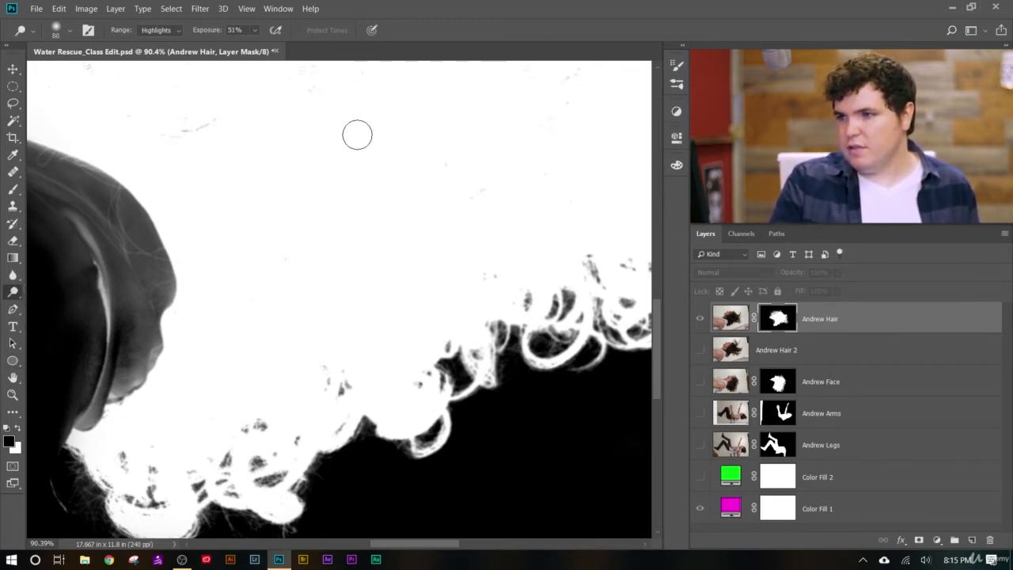
scroll(237, 122, "down", 4)
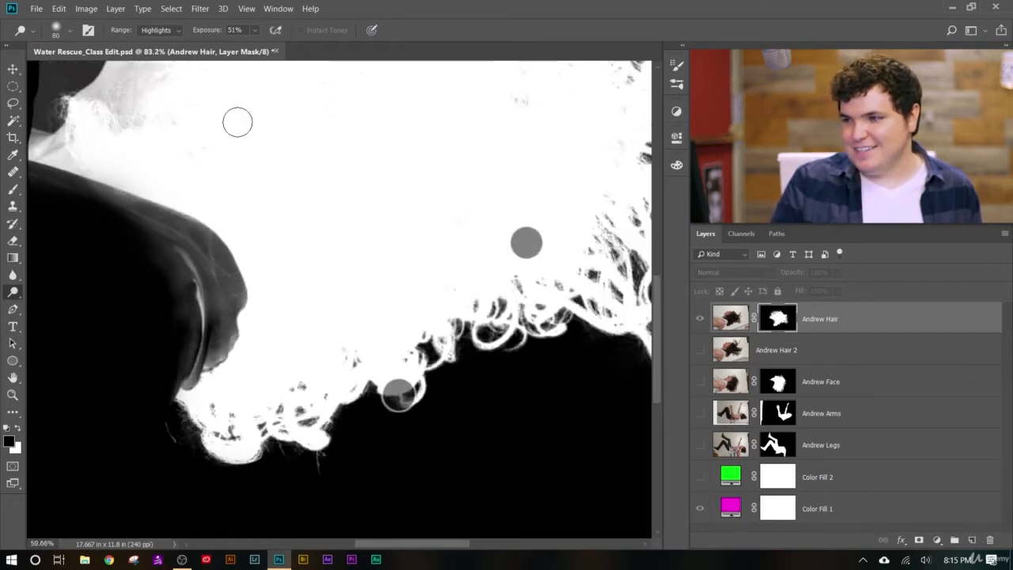
Return to the image view and examine the light fringing along the edges of the lowest curls up close.
left_click(736, 323)
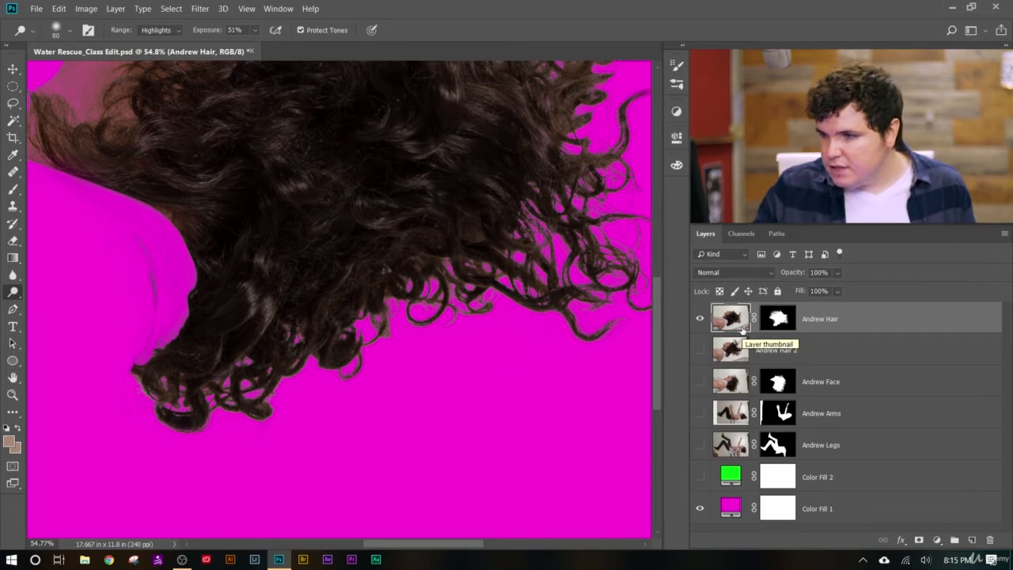
scroll(198, 388, "up", 5)
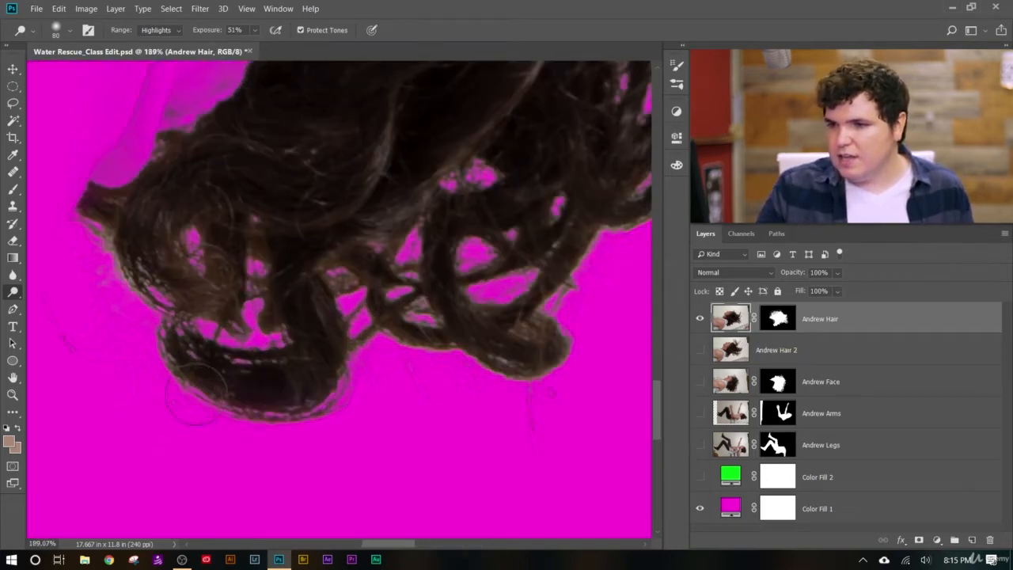
scroll(206, 372, "up", 2)
scroll(107, 210, "up", 5)
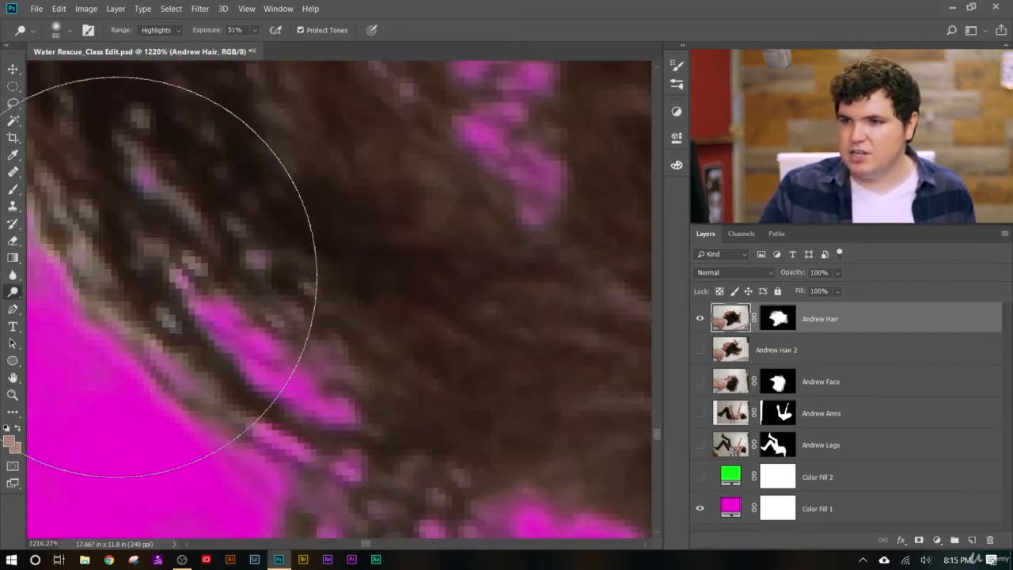
scroll(316, 418, "down", 3)
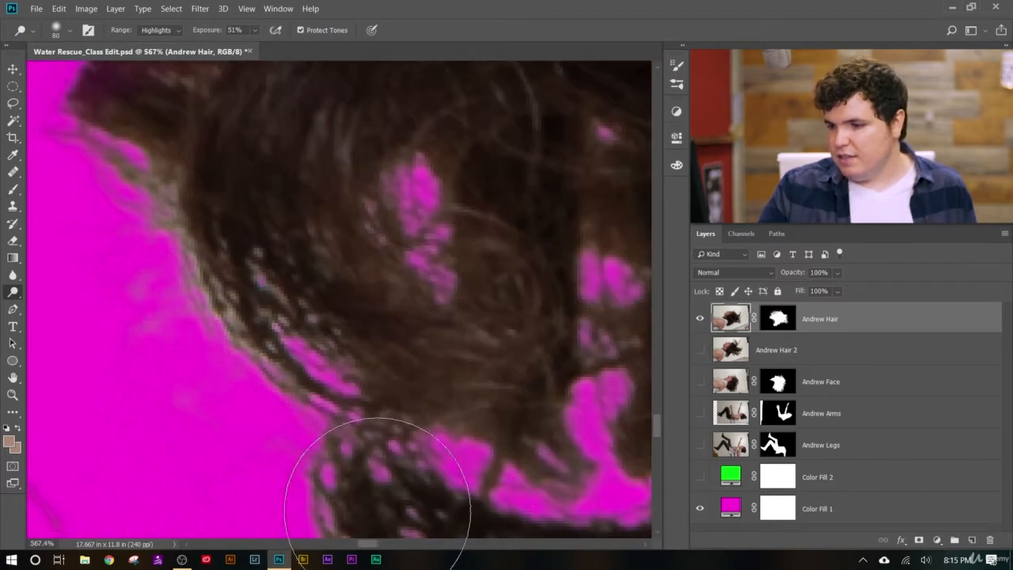
scroll(368, 543, "down", 4)
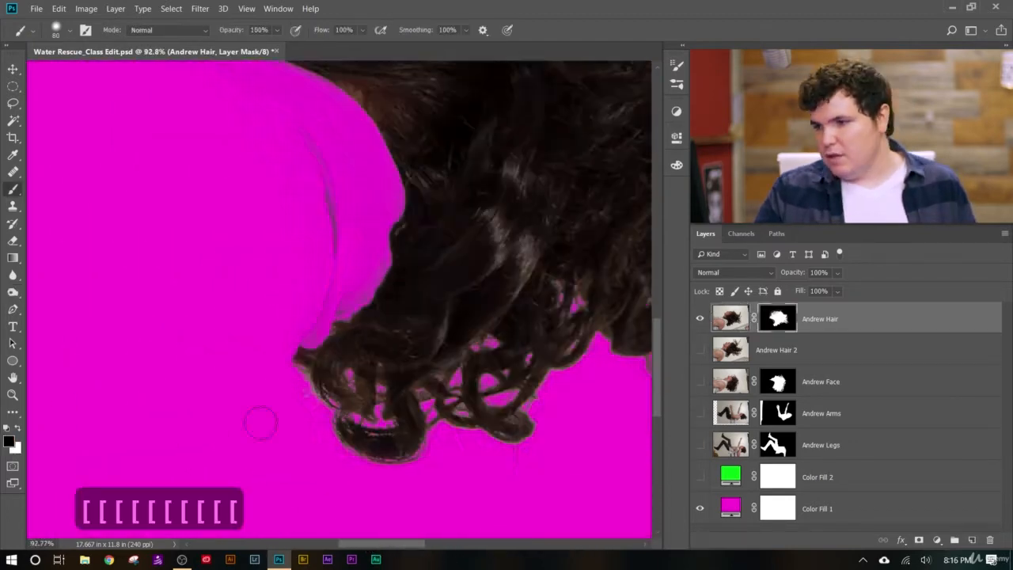
scroll(348, 475, "down", 5)
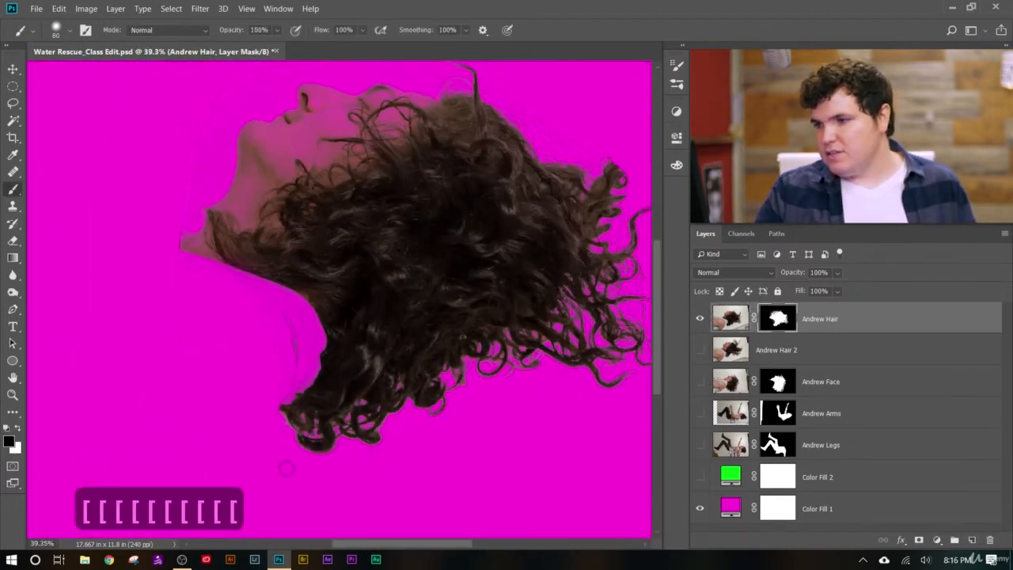
scroll(206, 436, "up", 4)
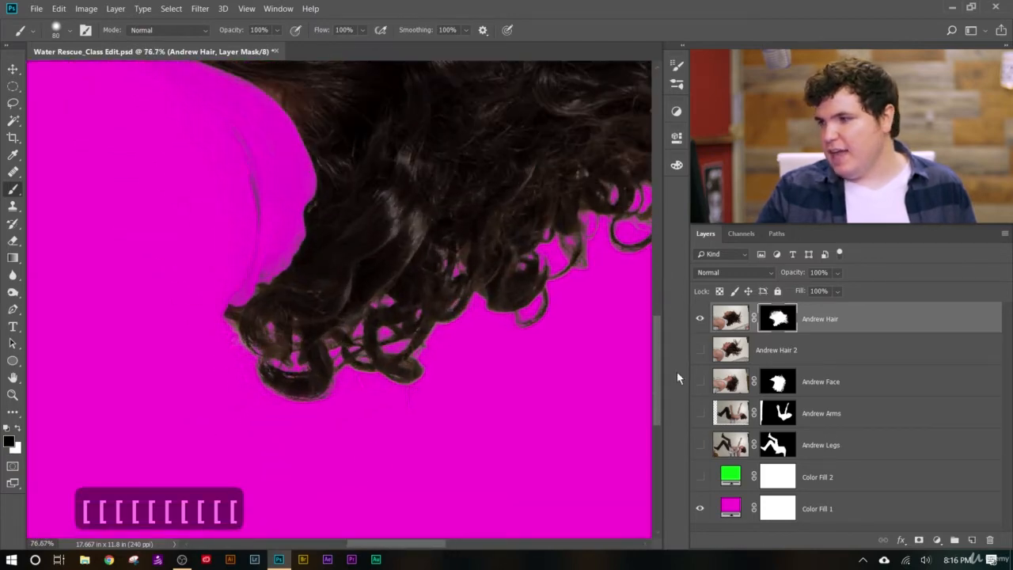
Add a new layer above Andrew Hair and sample the dark hair colour from the lowest curl as the brush colour.
left_click(729, 319)
left_click(973, 540)
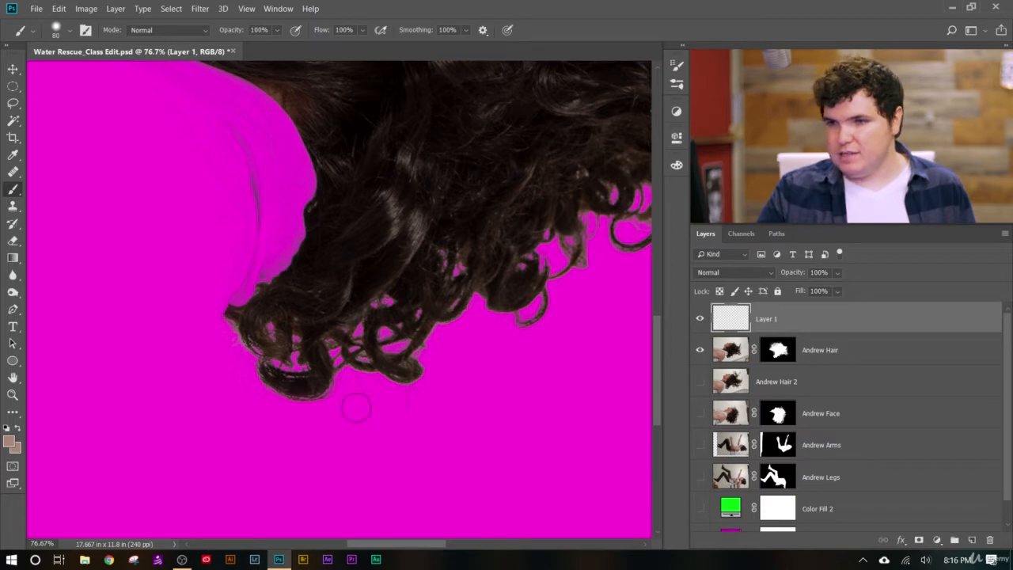
scroll(381, 472, "up", 5)
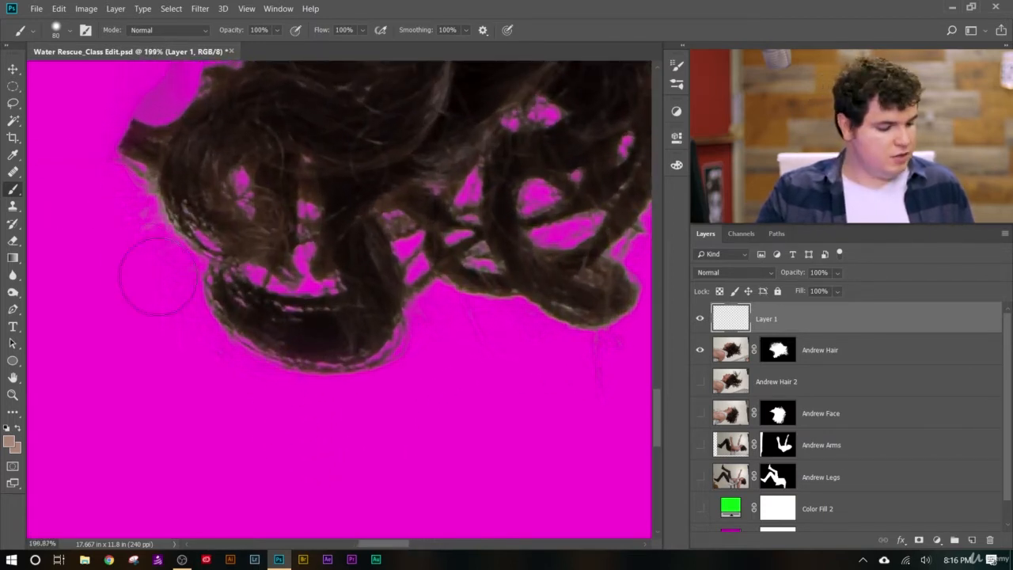
key("i")
left_click(313, 326)
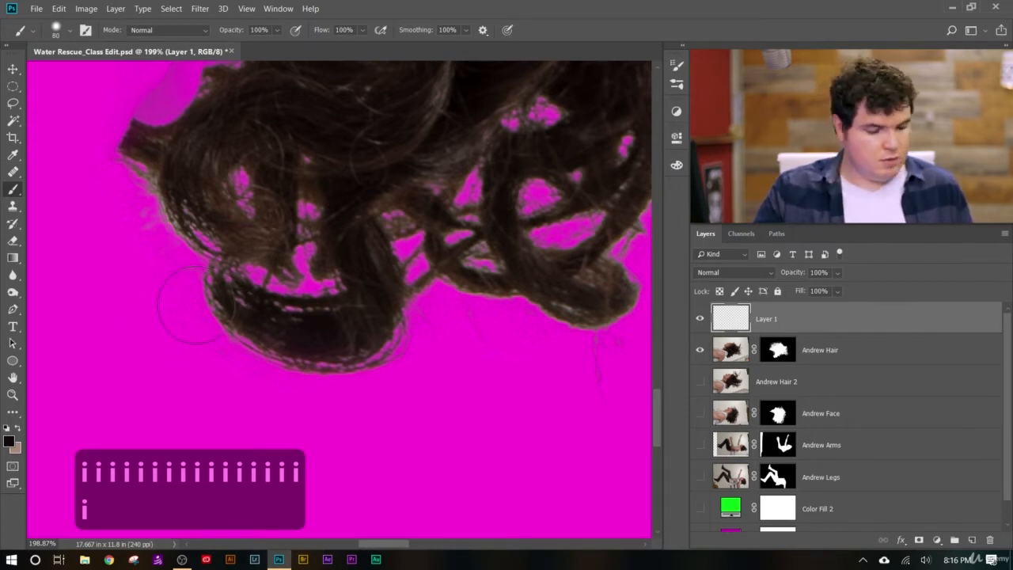
Paint the sampled dark colour around the outer edge of the lowest curl with a soft 175 px brush.
key("bracketright")
key("bracketright")
key("bracketright")
key("bracketright")
key("bracketright")
left_click(157, 321)
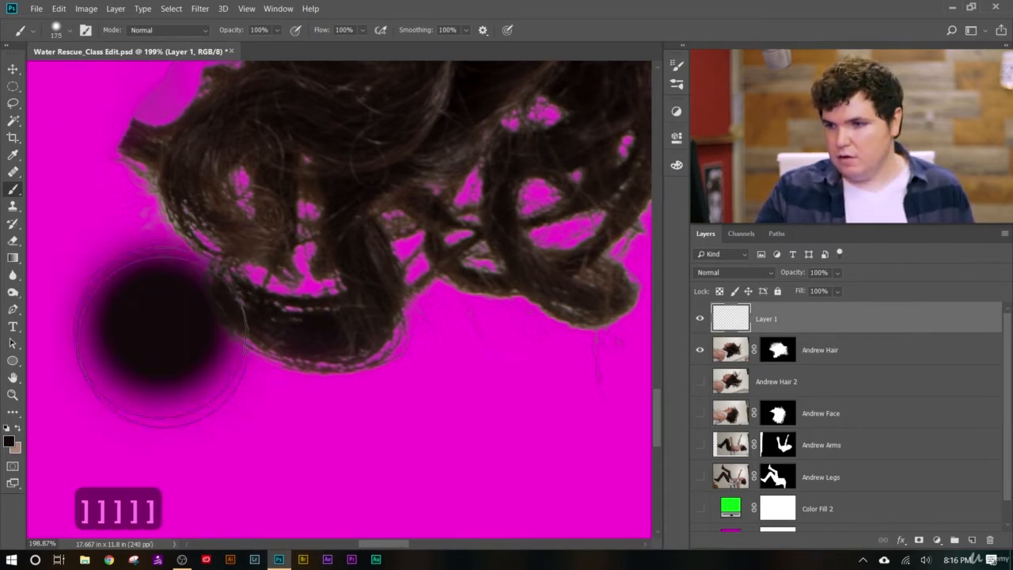
mouse_move(203, 373)
left_mouse_down()
mouse_move(203, 407)
mouse_move(278, 444)
mouse_move(371, 446)
mouse_move(178, 398)
mouse_move(297, 420)
mouse_move(483, 422)
mouse_move(502, 380)
mouse_move(464, 341)
mouse_move(468, 441)
left_mouse_up()
Paint over the remaining light edges on and between the lowest curls with a 70 px brush.
key("bracketleft")
key("bracketleft")
key("bracketleft")
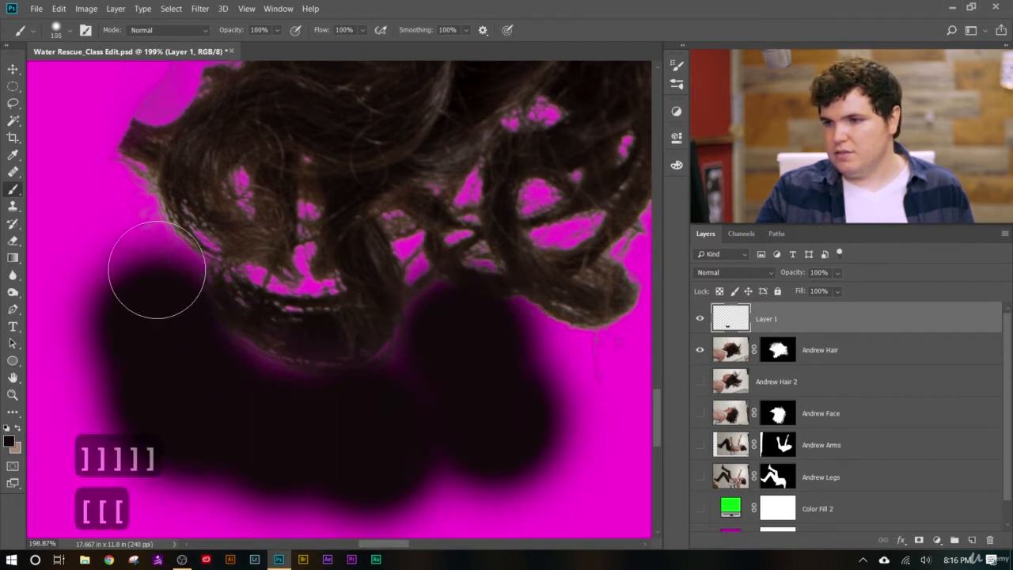
key("bracketleft")
key("bracketleft")
key("bracketleft")
mouse_move(157, 270)
left_mouse_down()
mouse_move(139, 212)
mouse_move(177, 290)
mouse_move(192, 269)
mouse_move(185, 236)
mouse_move(198, 252)
mouse_move(309, 287)
mouse_move(314, 300)
mouse_move(208, 272)
left_mouse_up()
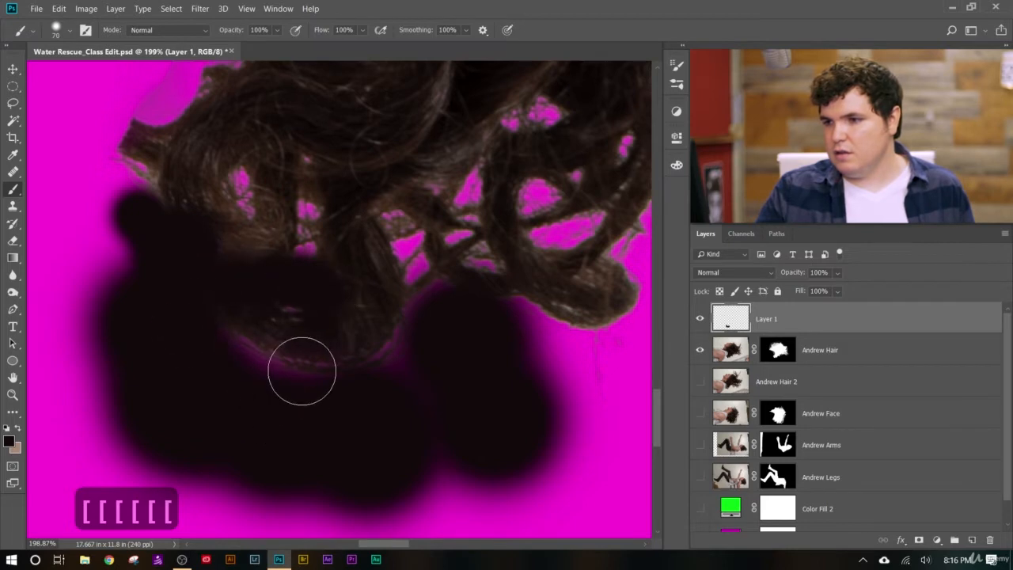
mouse_move(461, 314)
left_mouse_down()
mouse_move(435, 310)
mouse_move(421, 268)
mouse_move(380, 237)
left_mouse_up()
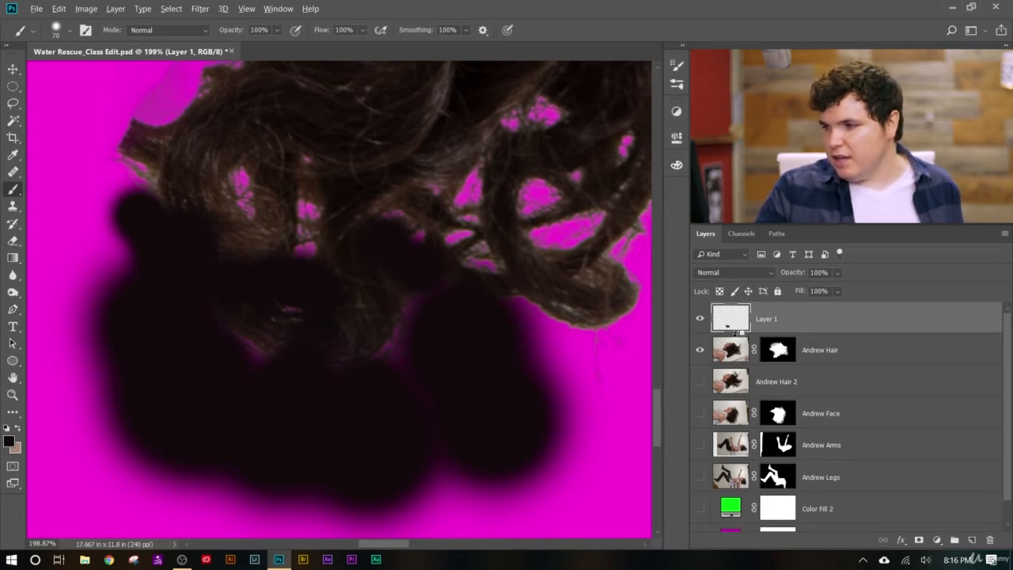
Clip the painted layer to the Andrew Hair layer and toggle its visibility to compare the curl edges.
left_click(736, 332, "alt")
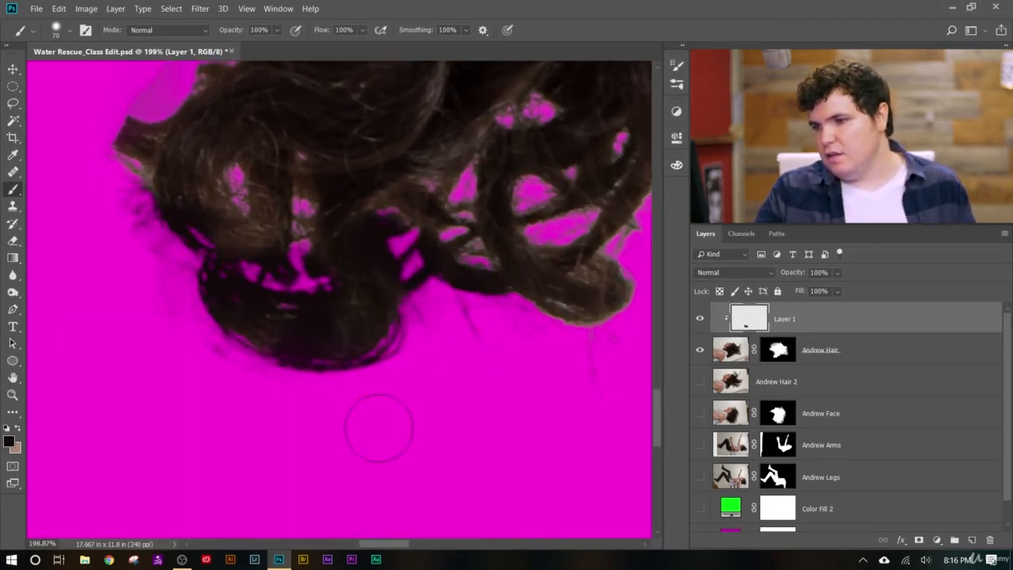
left_click(702, 321)
left_click(701, 320)
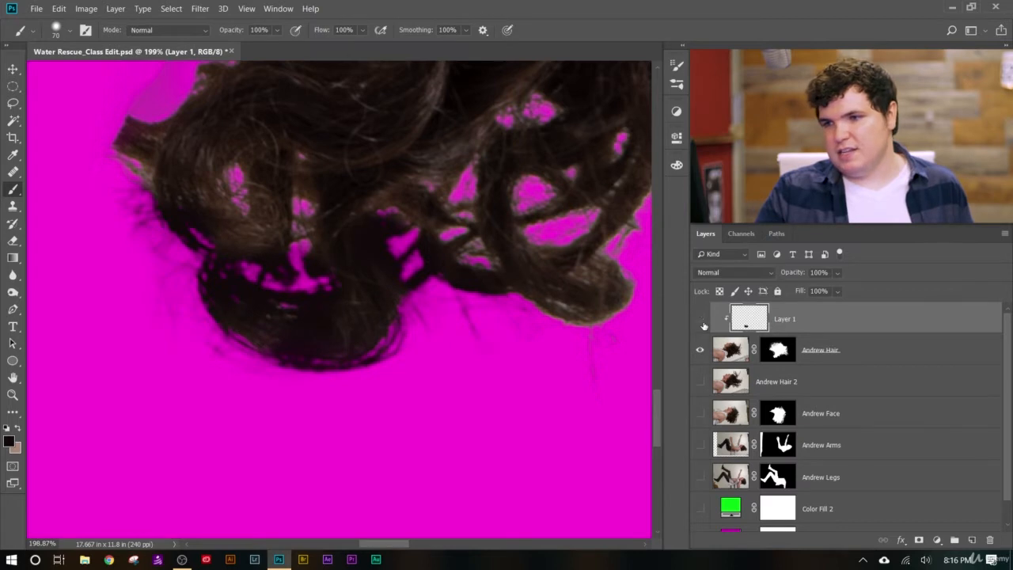
left_click(700, 320)
left_click(701, 321)
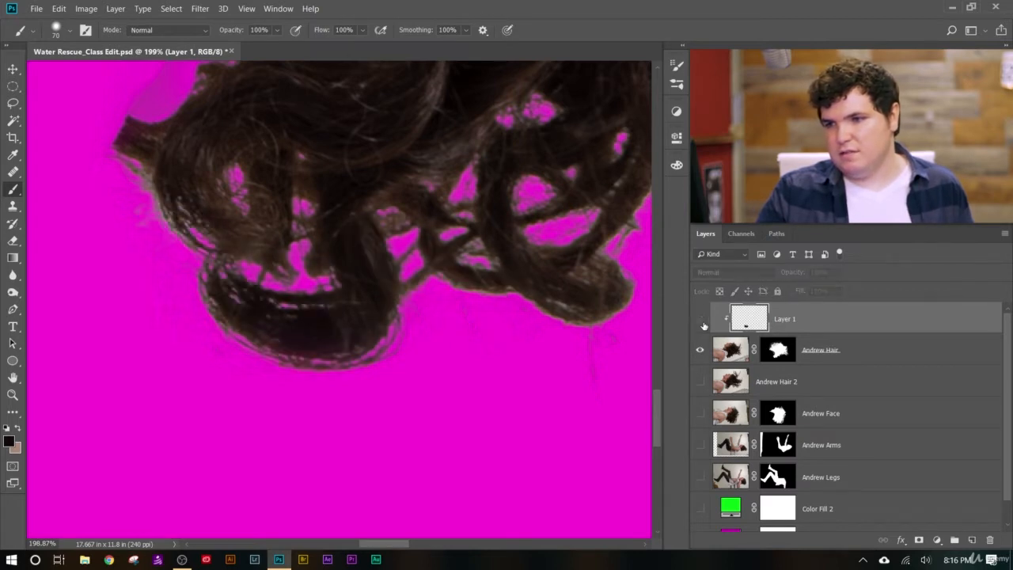
left_click(702, 321)
left_click(704, 325)
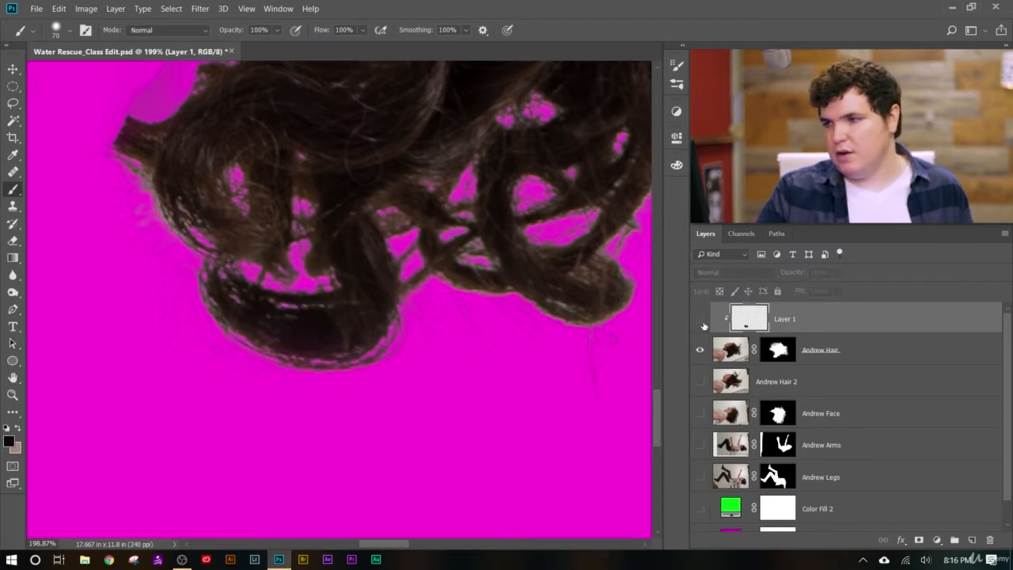
left_click(702, 321)
left_click(701, 322)
left_click(702, 321)
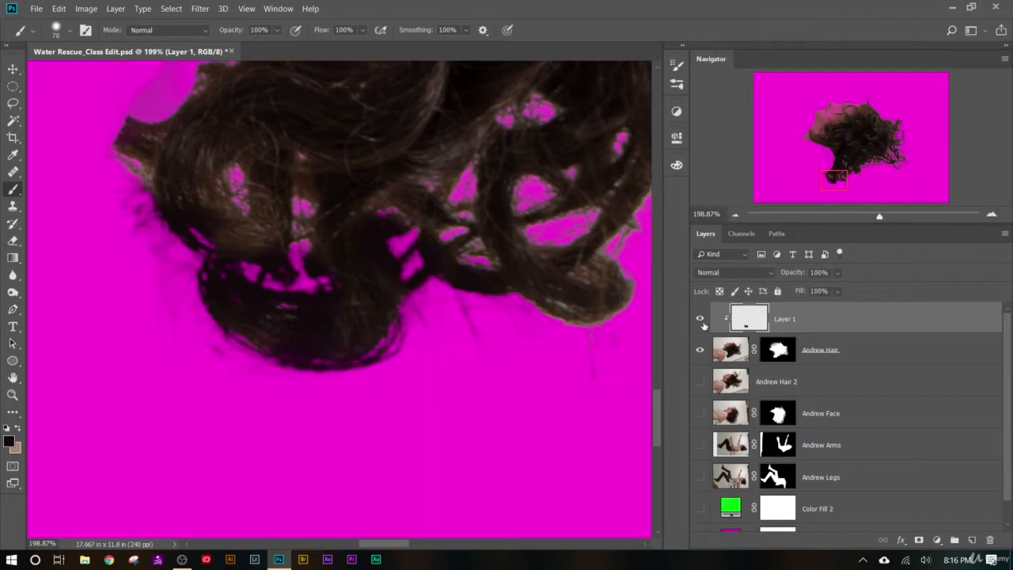
Try the Overlay blend mode on Layer 1, switch it to Soft Light, and set its opacity to 54%.
left_click(729, 270)
left_click(735, 157)
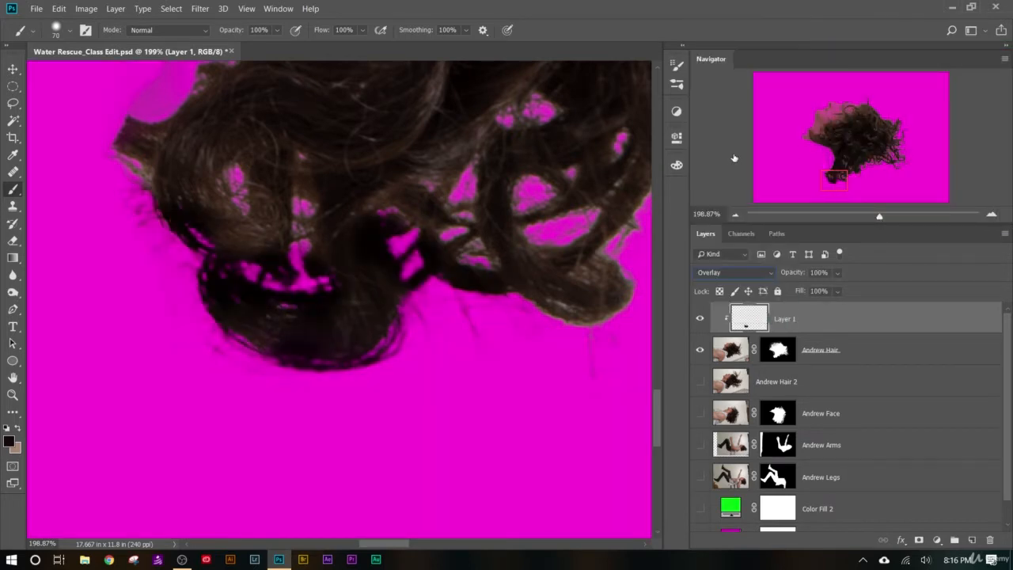
left_click(746, 274)
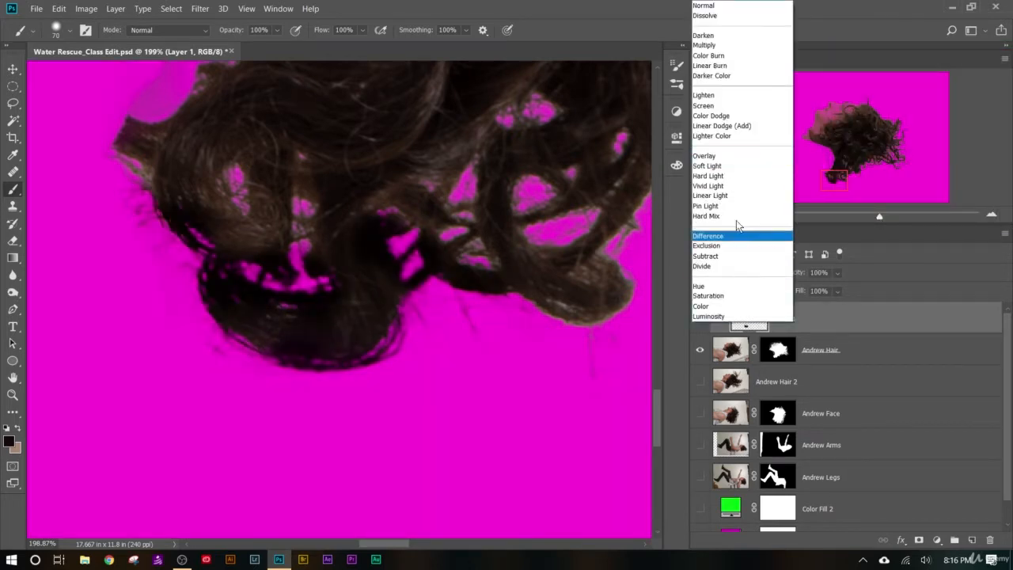
left_click(734, 168)
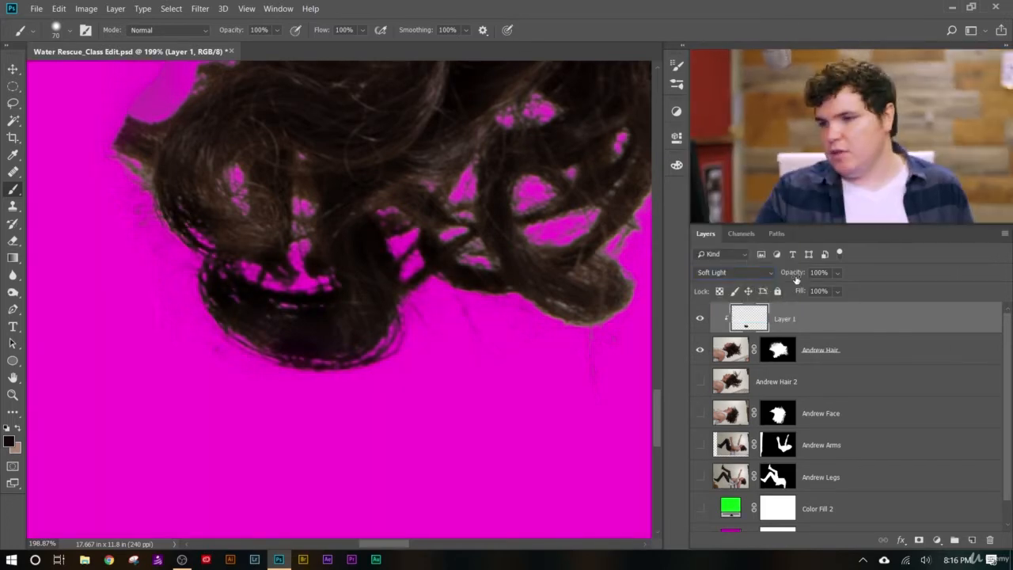
left_click_drag(792, 274, 786, 274)
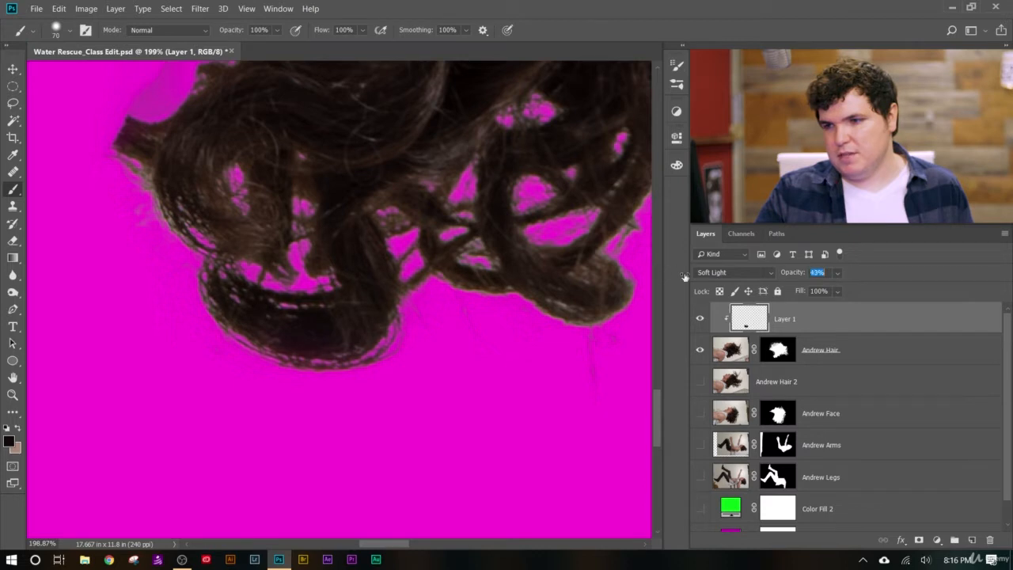
left_click_drag(685, 276, 690, 279)
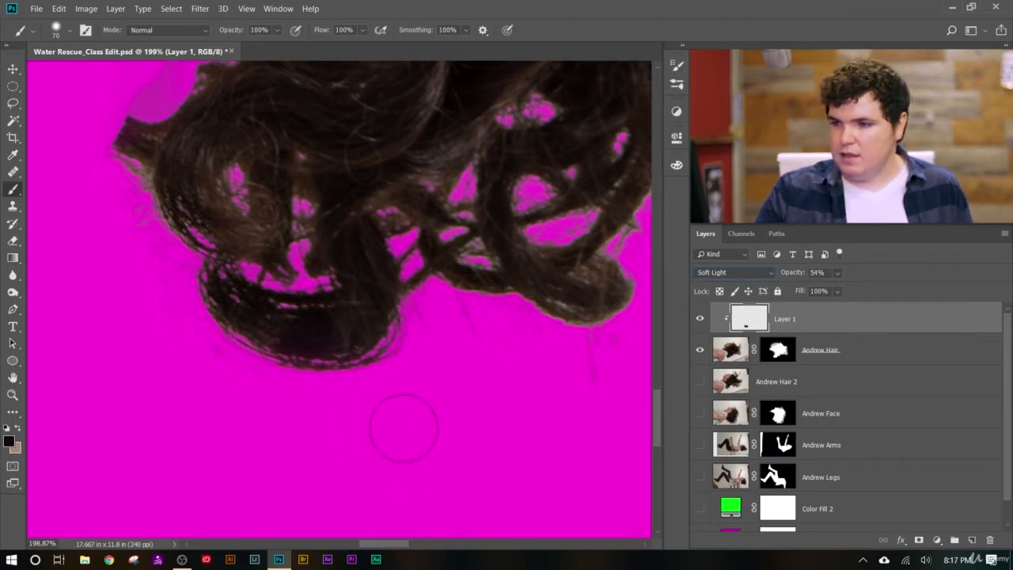
Darken the light strands in and around the lowest curls with the 70 px brush, and undo the last stroke.
left_click(12, 395)
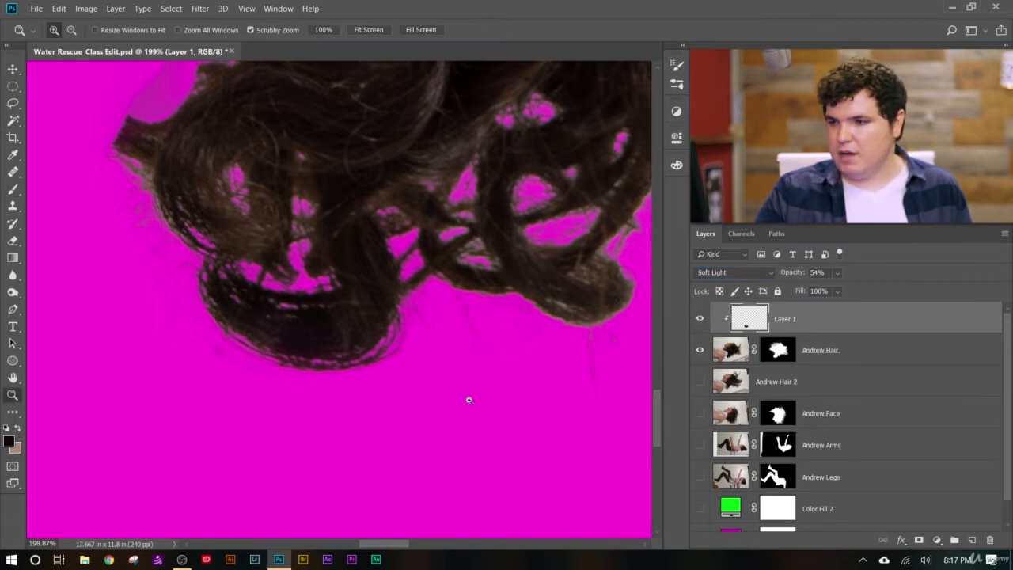
left_click_drag(469, 400, 579, 357)
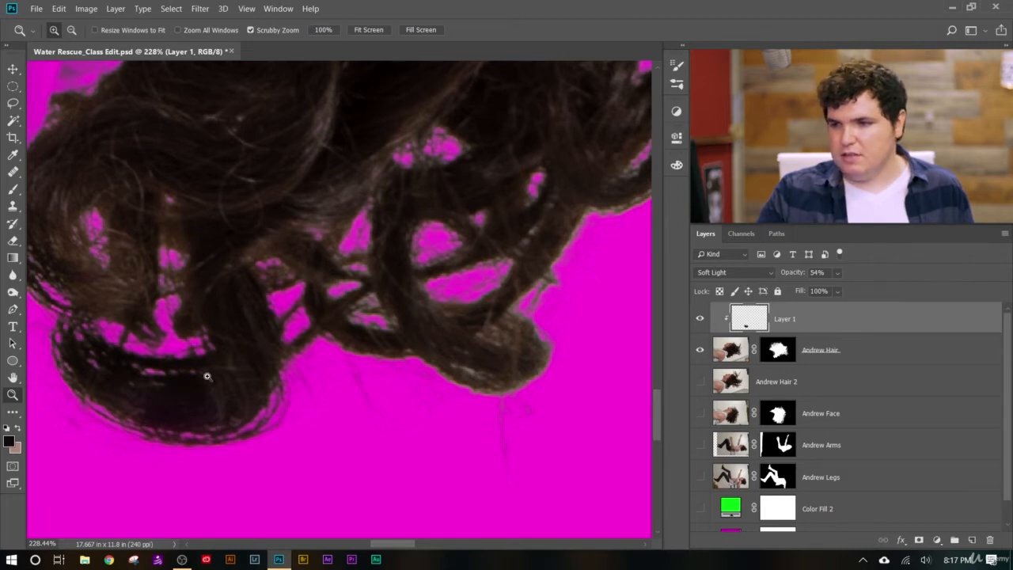
left_click_drag(336, 449, 317, 451)
left_click_drag(513, 428, 487, 420)
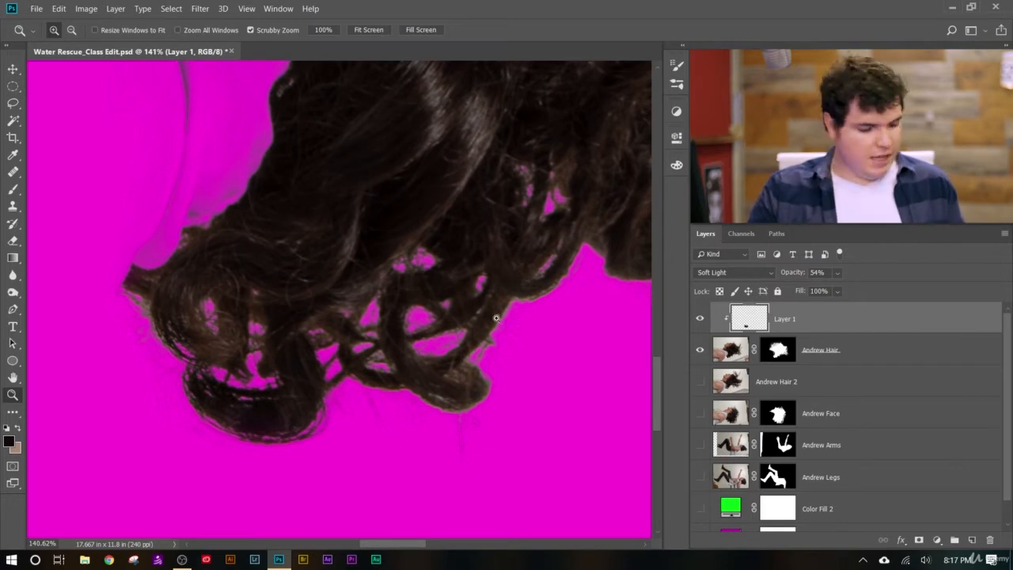
key("b")
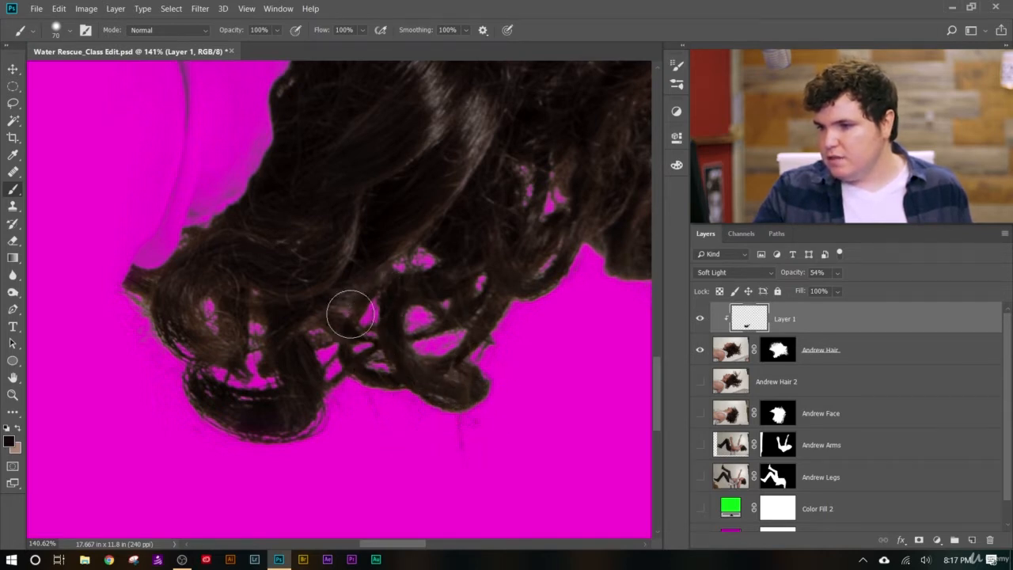
left_click_drag(248, 322, 213, 316)
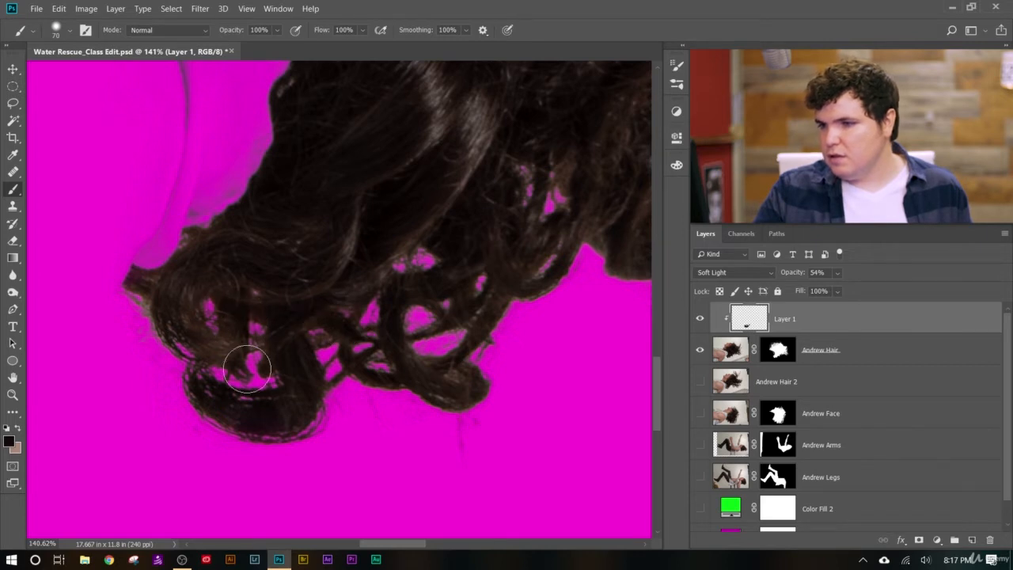
left_click_drag(477, 103, 467, 181)
left_click_drag(478, 80, 406, 153)
left_click_drag(190, 327, 238, 348)
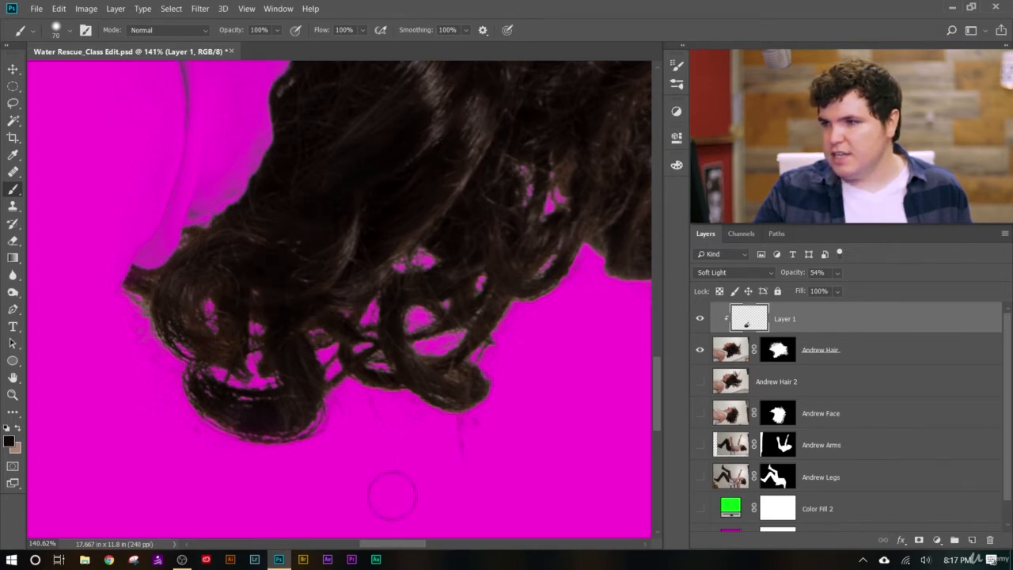
key("ctrl+z")
Paint the dark colour with the 70 px brush along the hair's lower edge, from the lowest curls to the far right curls.
mouse_move(152, 335)
left_mouse_down()
mouse_move(260, 370)
mouse_move(420, 318)
mouse_move(395, 278)
mouse_move(543, 199)
left_mouse_up()
scroll(543, 199, "right", 4)
left_click_drag(470, 274, 475, 224)
scroll(483, 245, "down", 5)
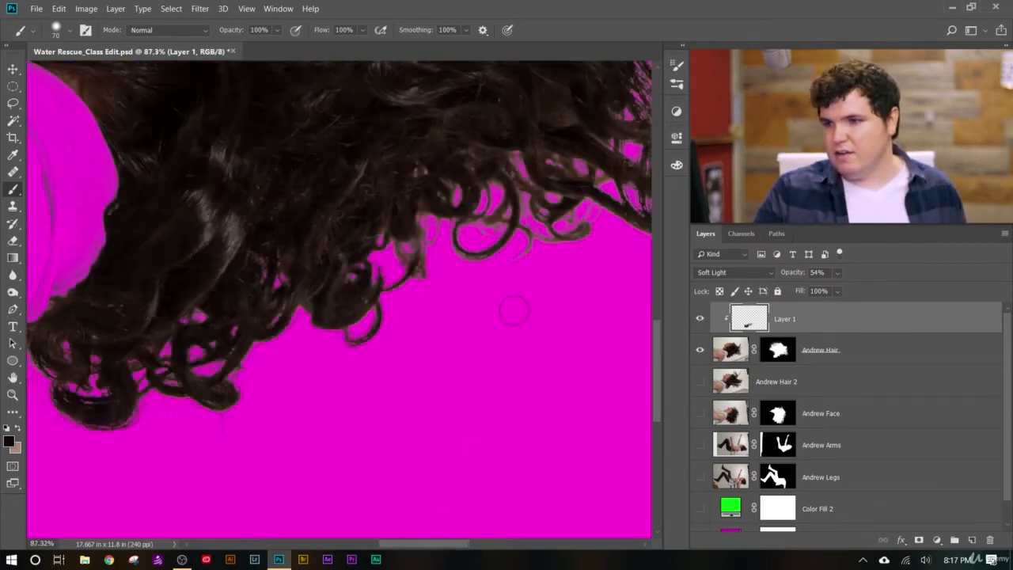
scroll(511, 293, "up", 4)
mouse_move(364, 257)
left_mouse_down()
mouse_move(476, 176)
mouse_move(564, 246)
mouse_move(553, 198)
mouse_move(515, 145)
left_mouse_up()
scroll(515, 145, "down", 5)
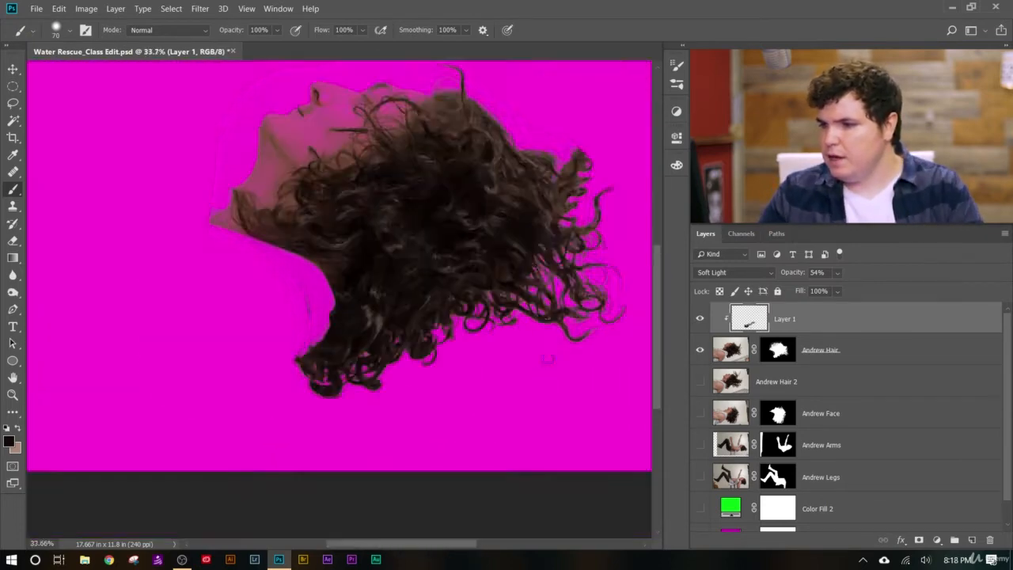
scroll(403, 432, "up", 3)
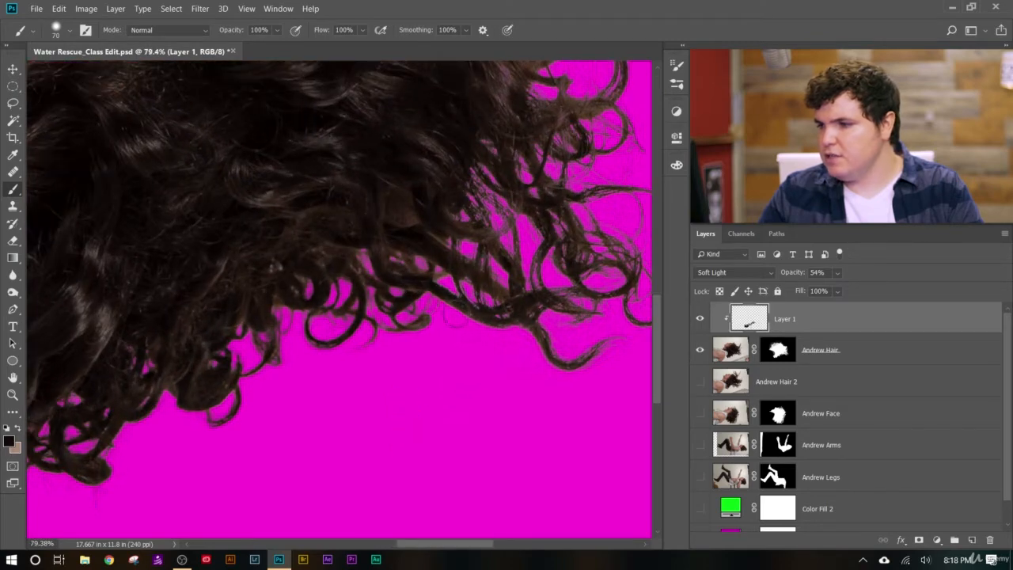
left_click_drag(456, 304, 588, 355)
Enlarge the brush to 200 px and darken the loose curls along the hair's right edge up towards the crown.
scroll(583, 369, "down", 5)
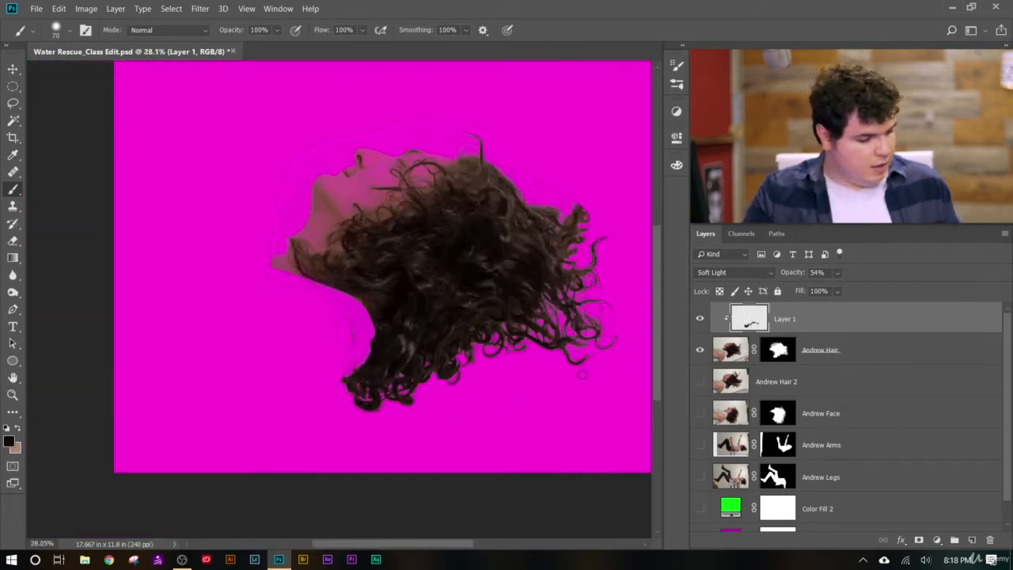
key("bracketright")
key("bracketright")
key("bracketright")
key("bracketright")
key("bracketright")
key("bracketright")
key("bracketright")
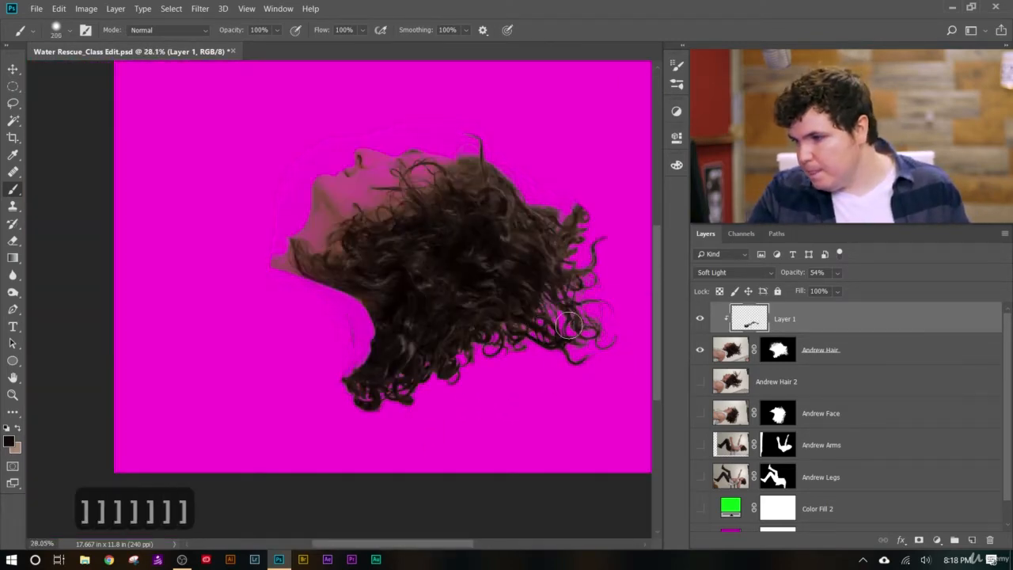
mouse_move(608, 310)
left_mouse_down()
mouse_move(565, 244)
mouse_move(556, 311)
left_mouse_up()
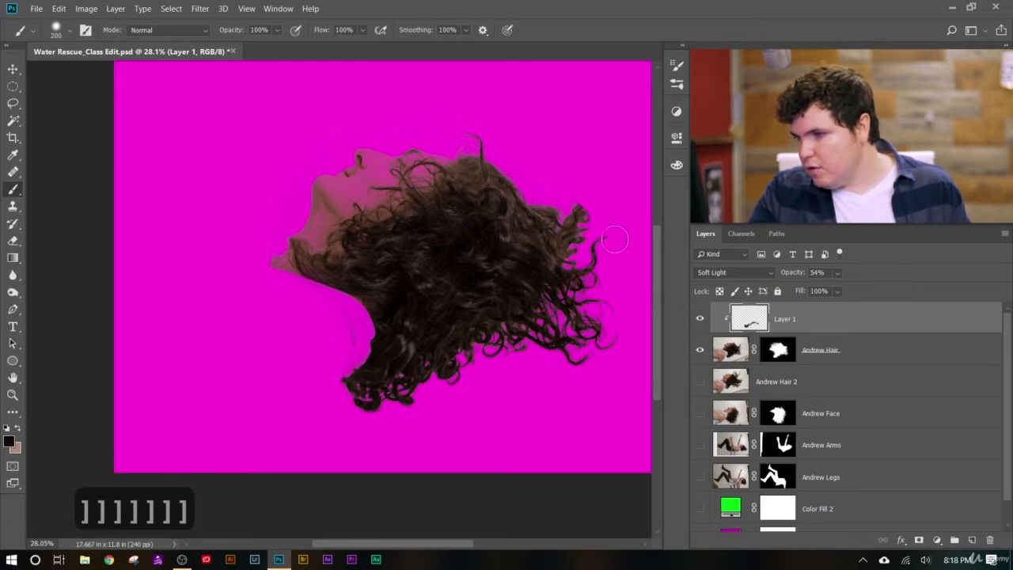
left_click_drag(578, 278, 612, 247)
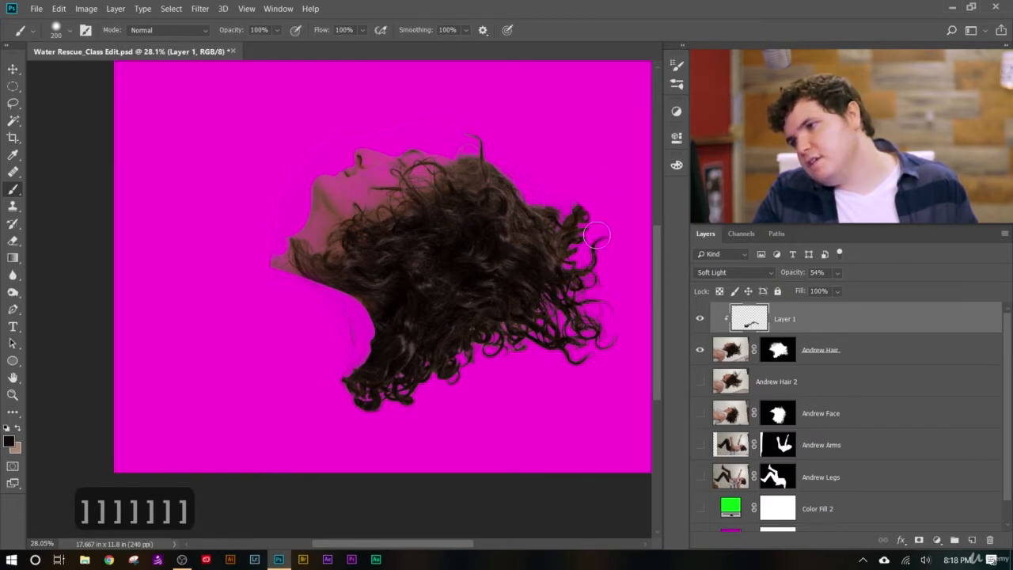
mouse_move(560, 282)
left_mouse_down()
mouse_move(560, 192)
mouse_move(545, 249)
mouse_move(530, 171)
left_mouse_up()
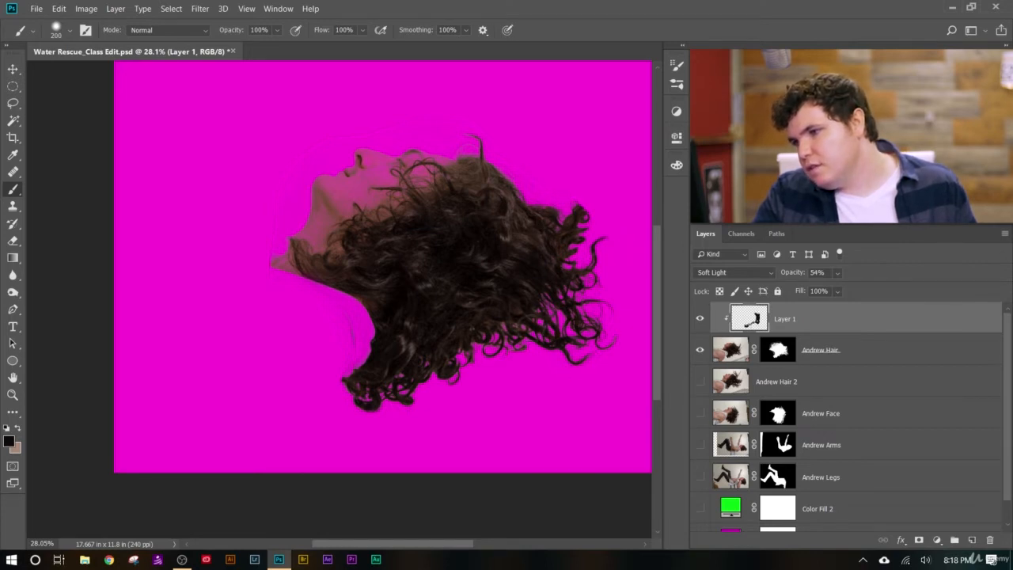
Examine the darkened curl edges up close and in the full image for remaining fringing or leftover background.
scroll(476, 429, "down", 4)
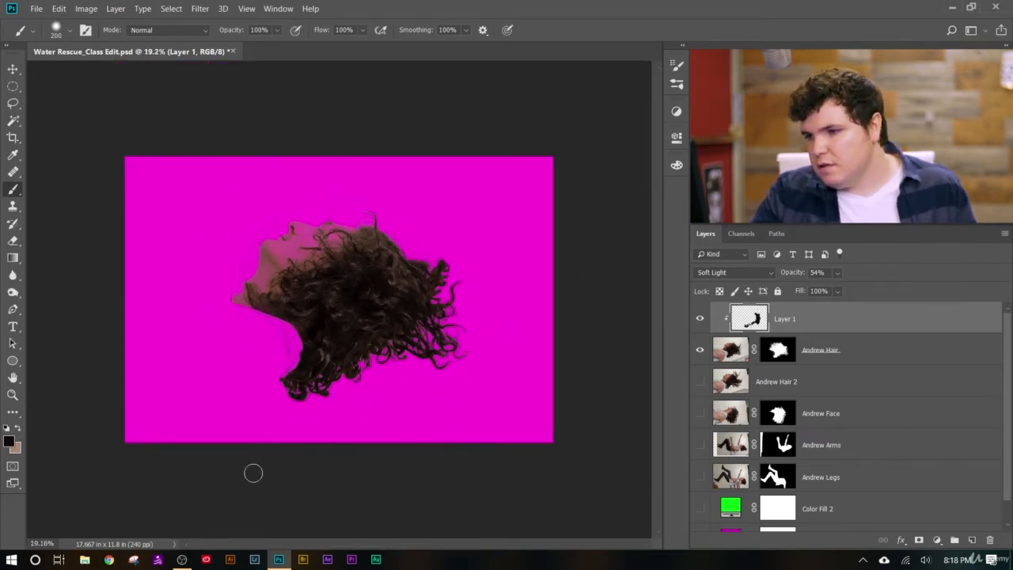
scroll(254, 479, "up", 9)
scroll(416, 460, "up", 5)
scroll(475, 348, "up", 2)
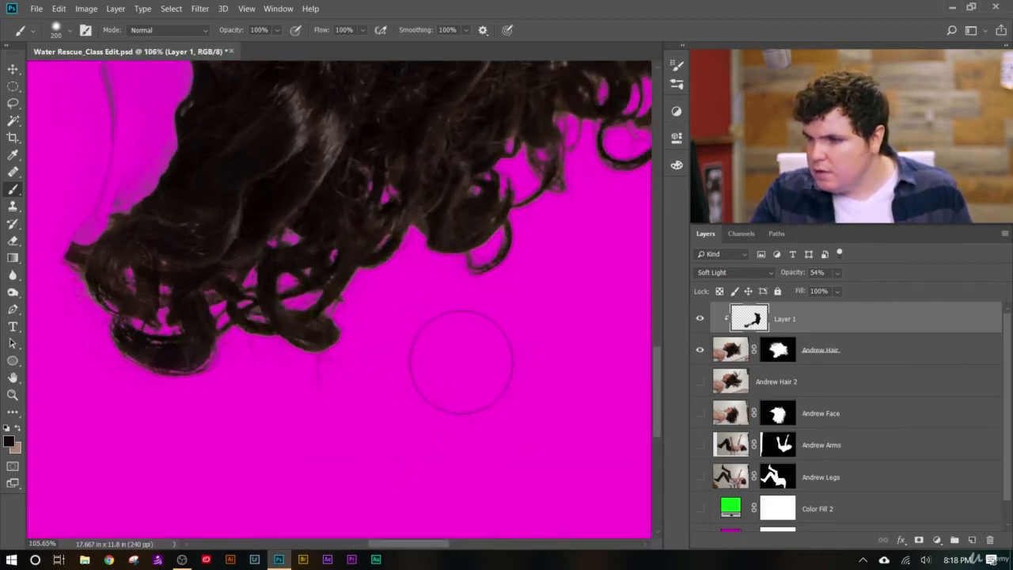
scroll(443, 420, "down", 3)
scroll(440, 418, "down", 1)
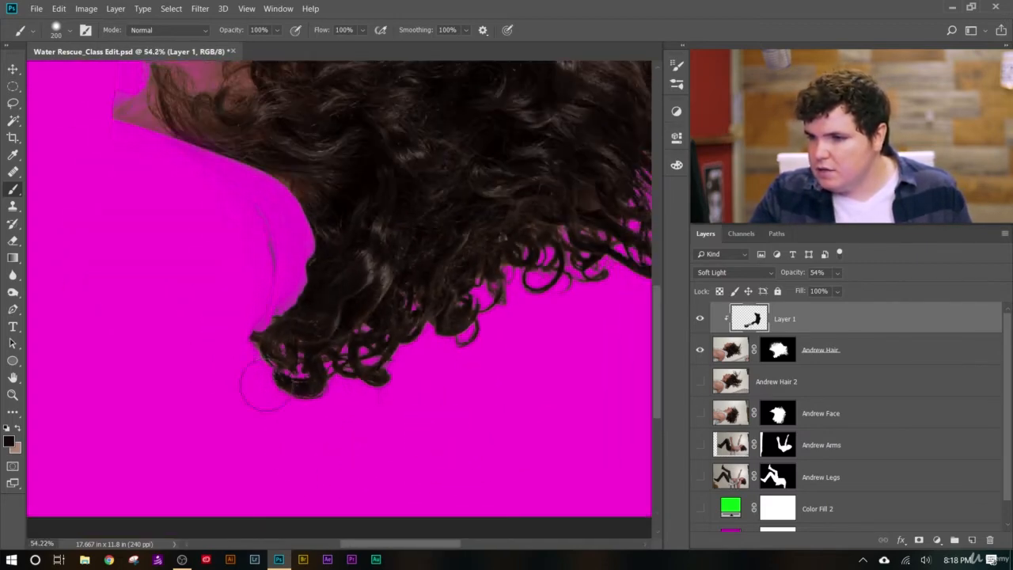
scroll(390, 413, "down", 4)
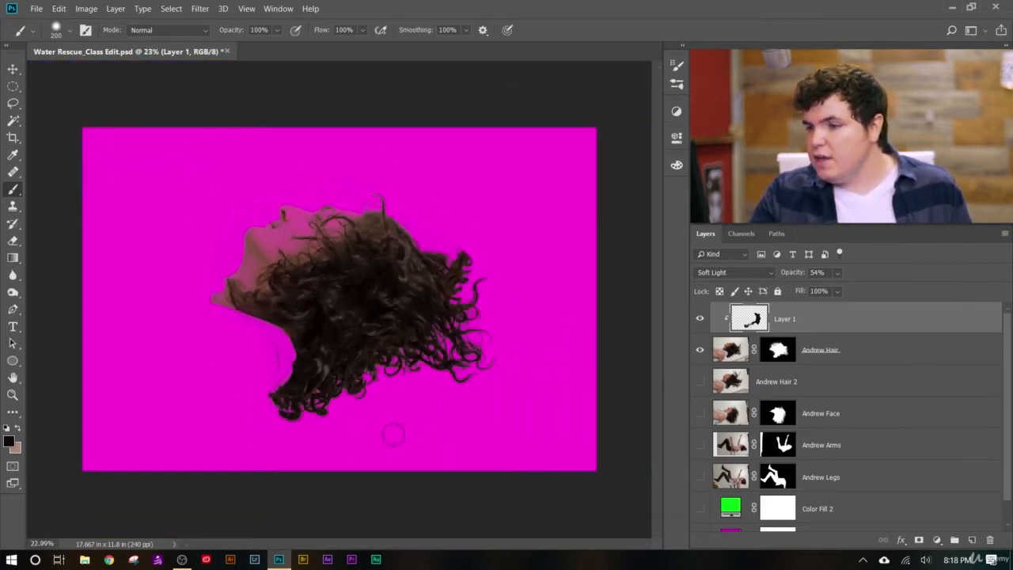
scroll(204, 384, "up", 4)
scroll(168, 398, "down", 3)
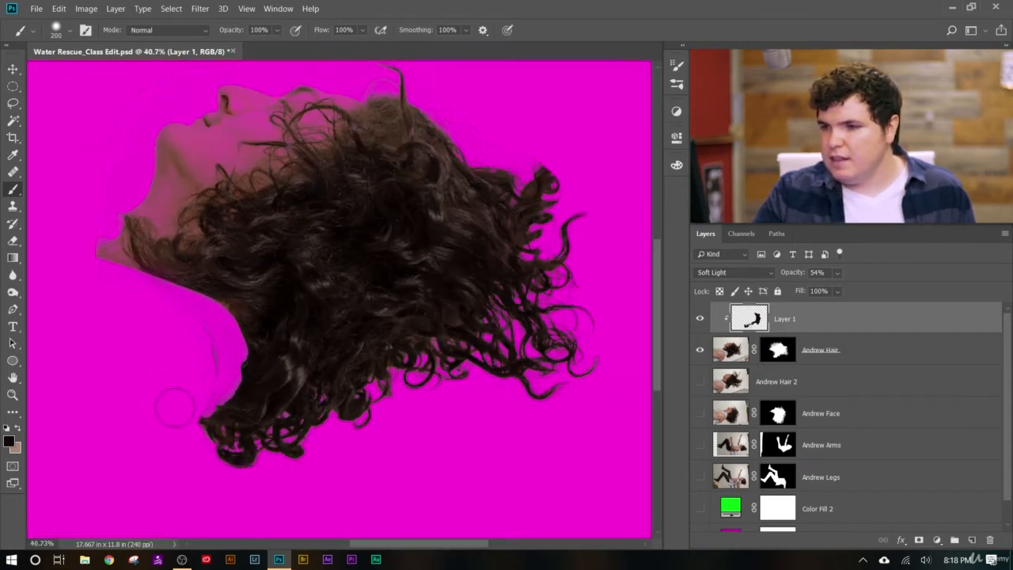
Paint black on the Andrew Hair layer mask with the 200 px brush to hide the background residue below the neck.
scroll(95, 403, "up", 5)
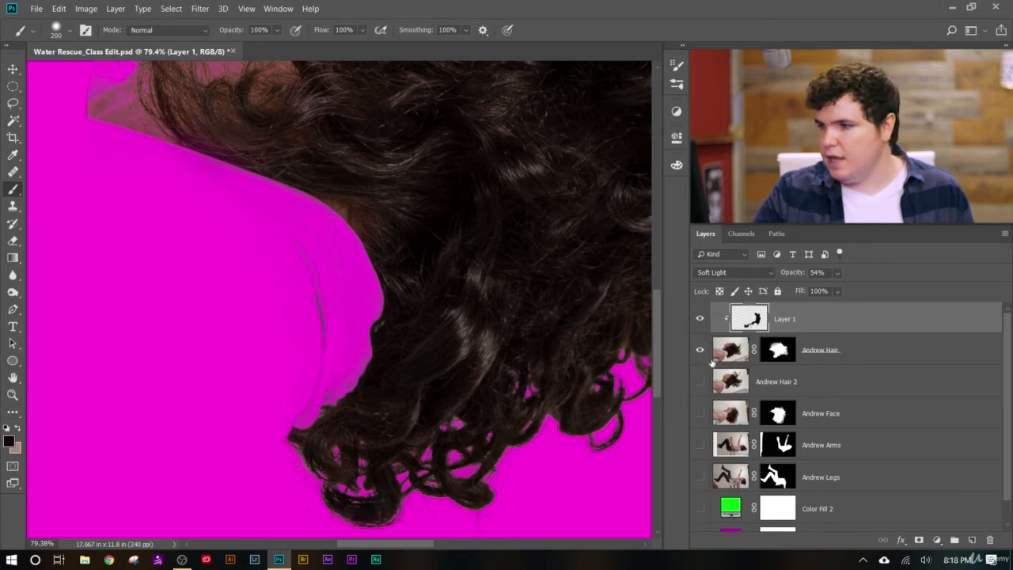
left_click(777, 349)
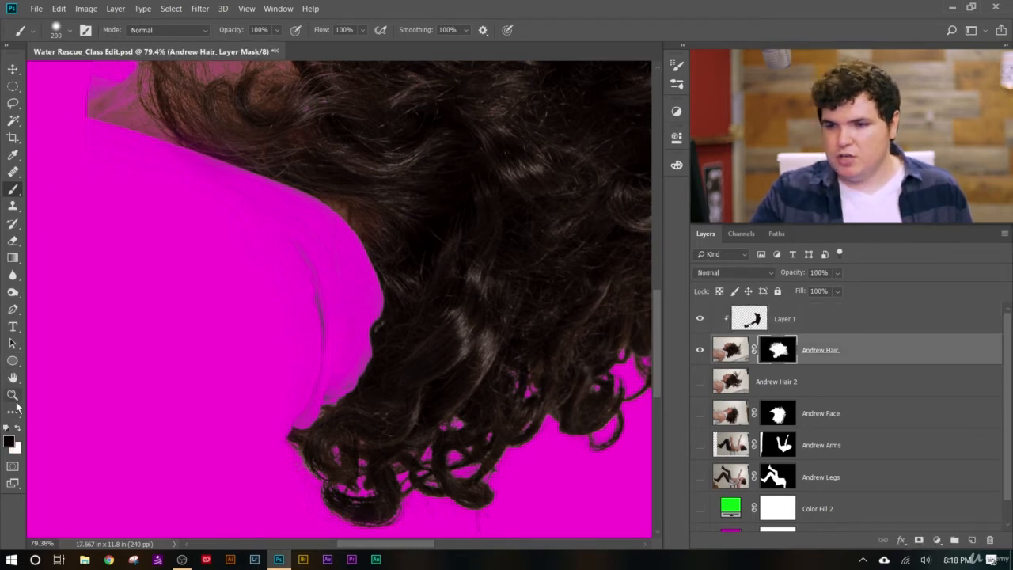
left_click(277, 254)
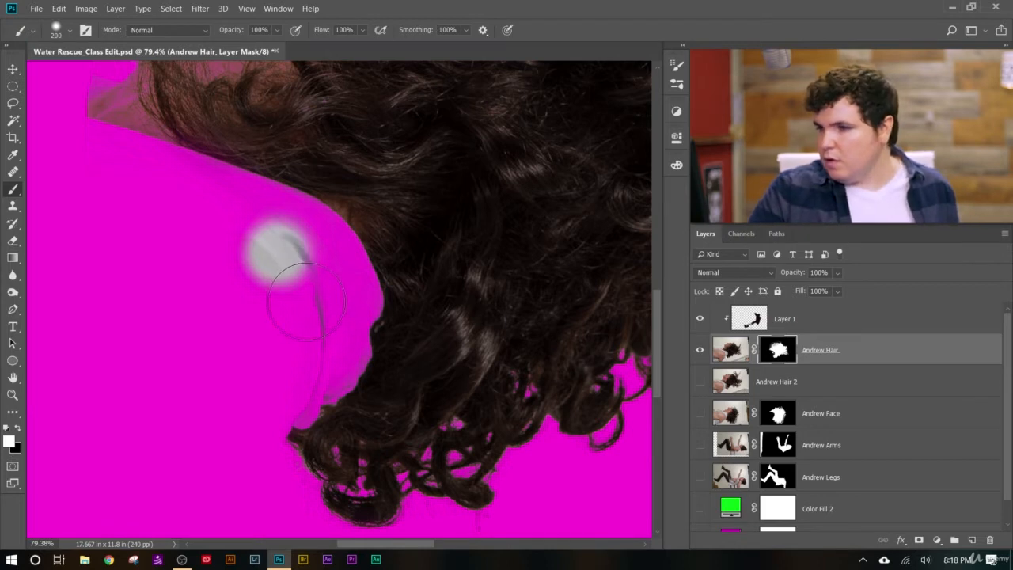
key("ctrl+z")
key("x")
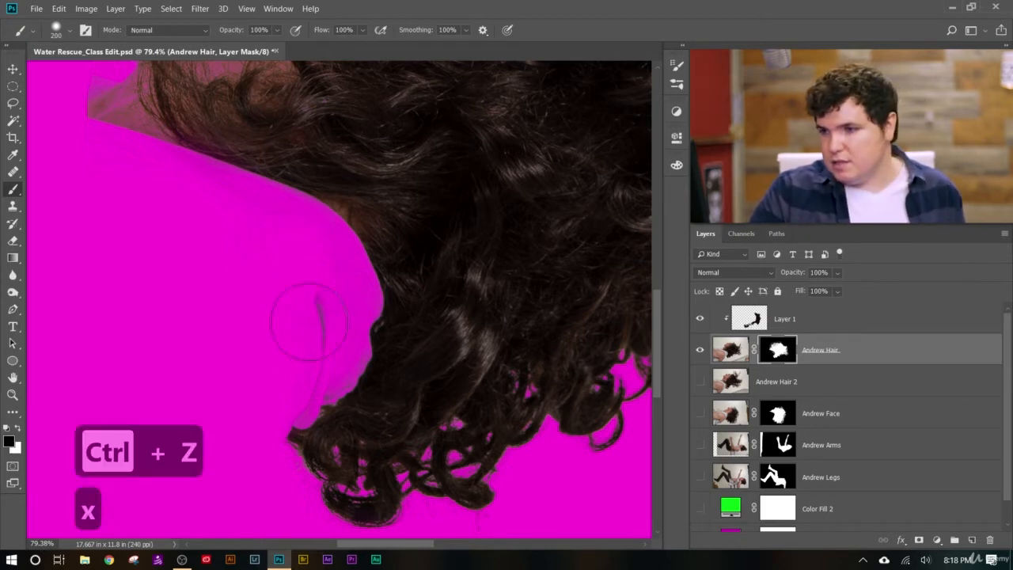
left_click_drag(309, 322, 277, 380)
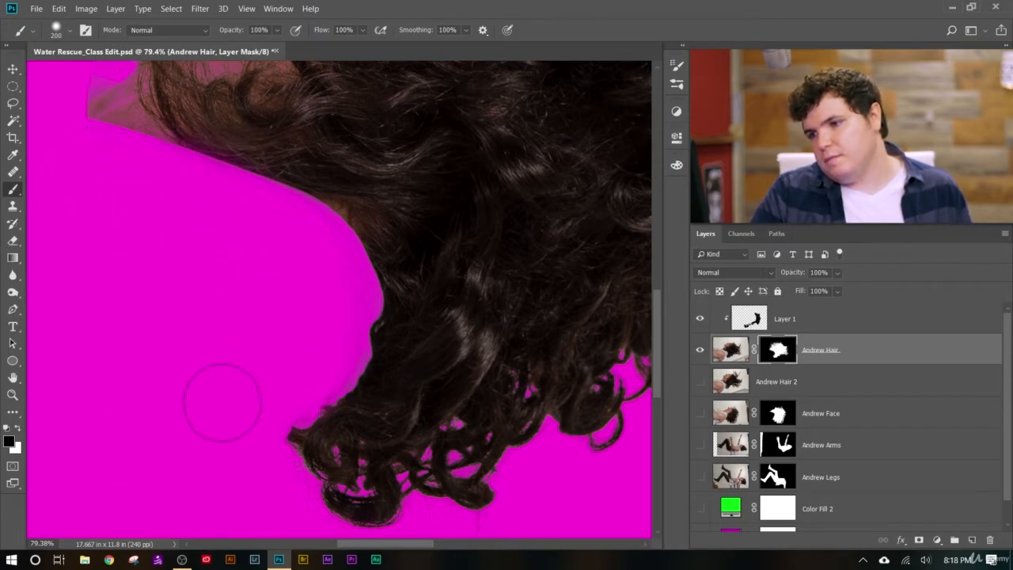
Lower Layer 1's opacity to 31% and check the hair edges up close and in the full image.
scroll(248, 468, "down", 5)
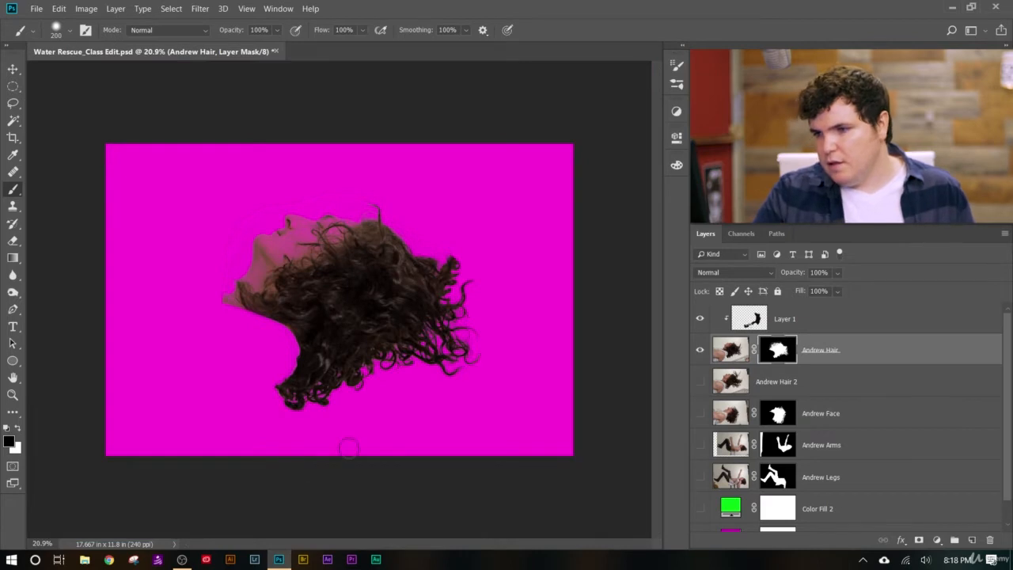
scroll(354, 455, "up", 1)
left_click(742, 327)
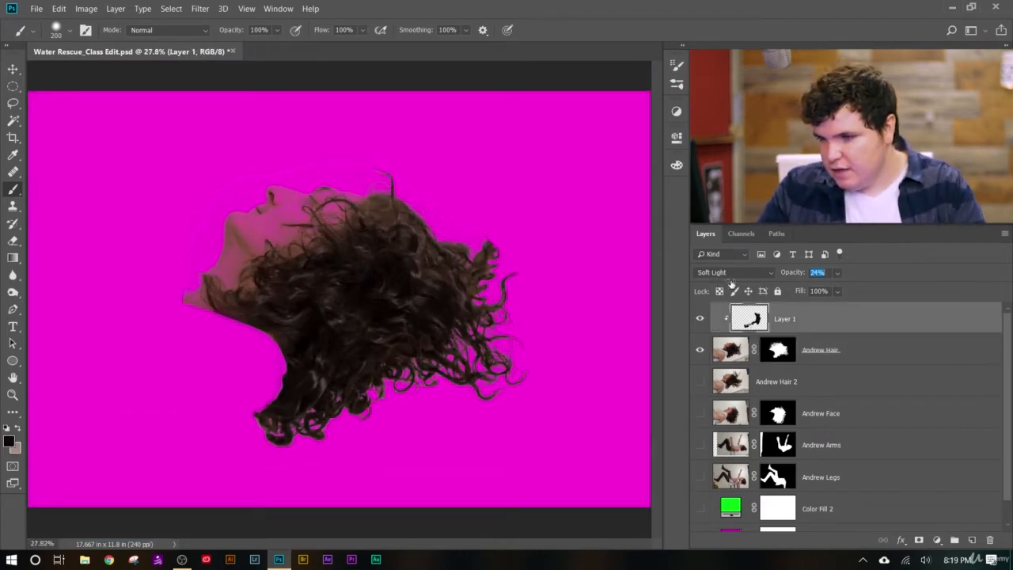
left_click_drag(732, 284, 735, 285)
scroll(273, 447, "up", 5)
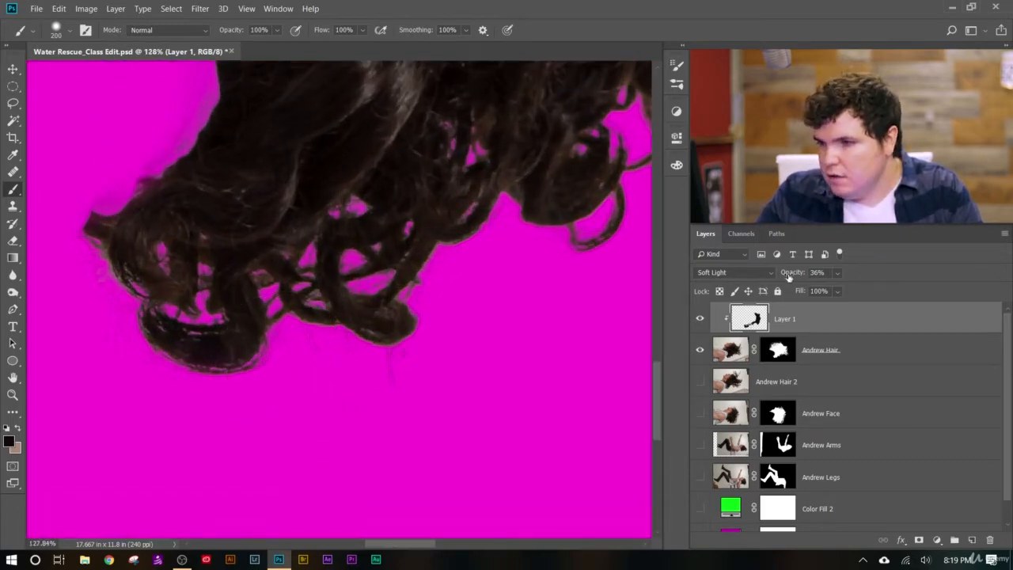
left_click_drag(789, 276, 642, 292)
scroll(520, 350, "down", 3)
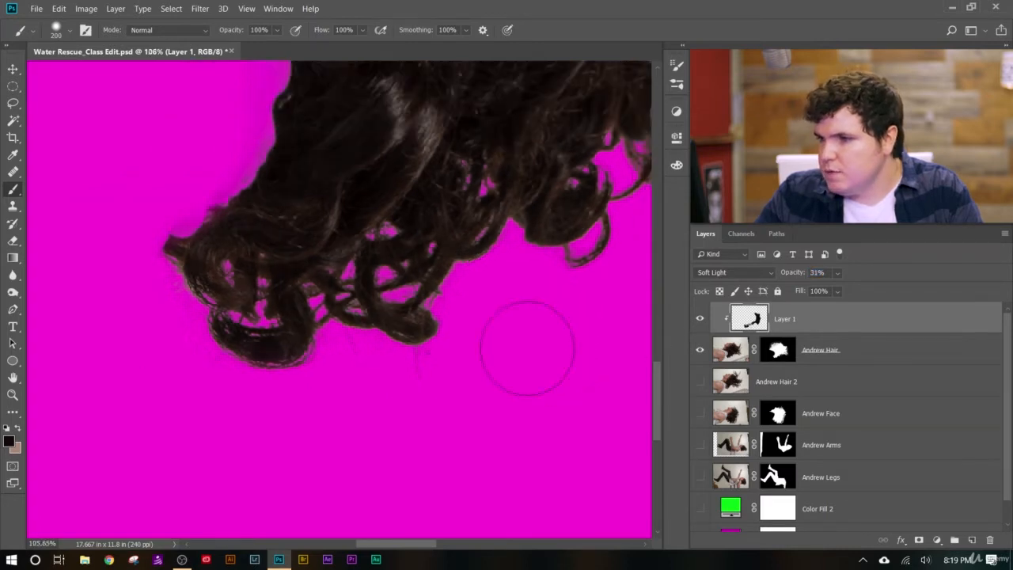
scroll(447, 373, "down", 4)
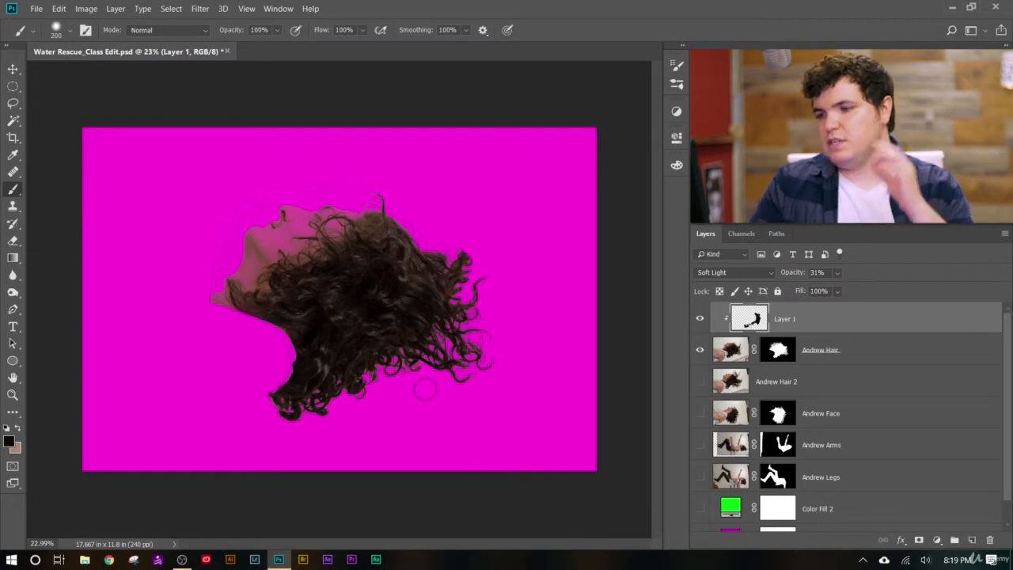
scroll(405, 427, "down", 1)
scroll(406, 432, "up", 1)
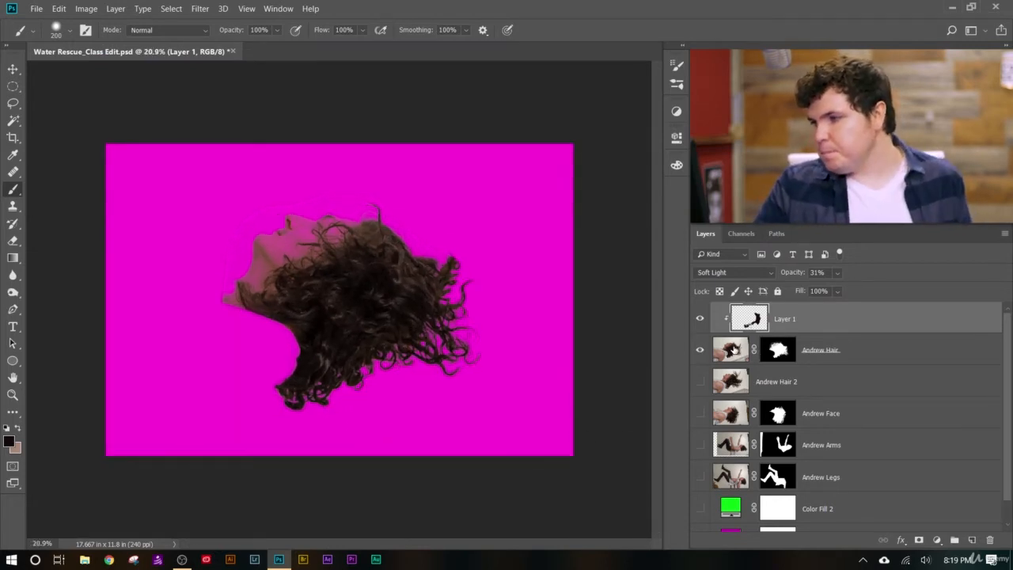
Show the Andrew Face layer and hide the Andrew Hair layer after comparing how the two overlap.
left_click(855, 423)
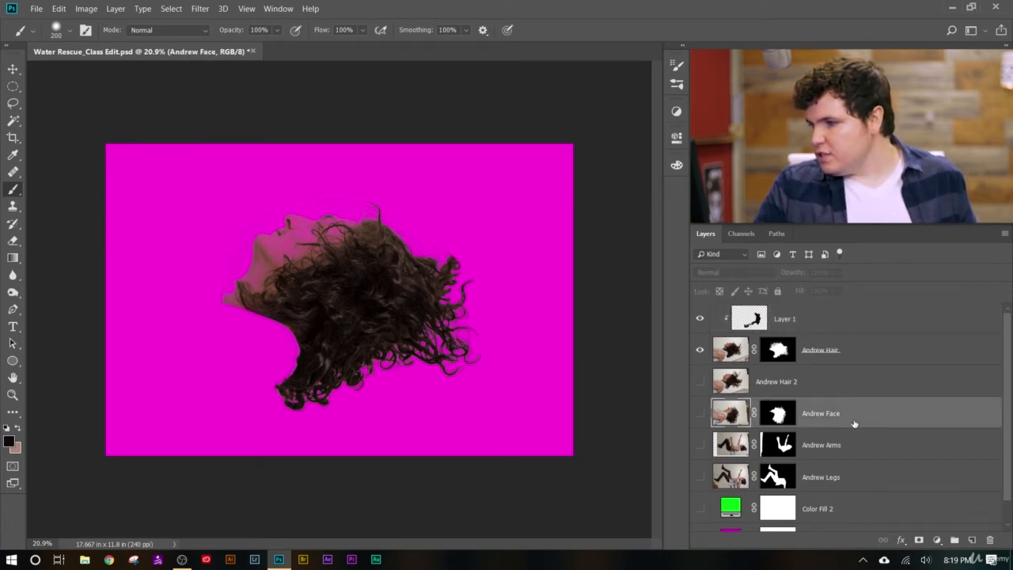
left_click(700, 413)
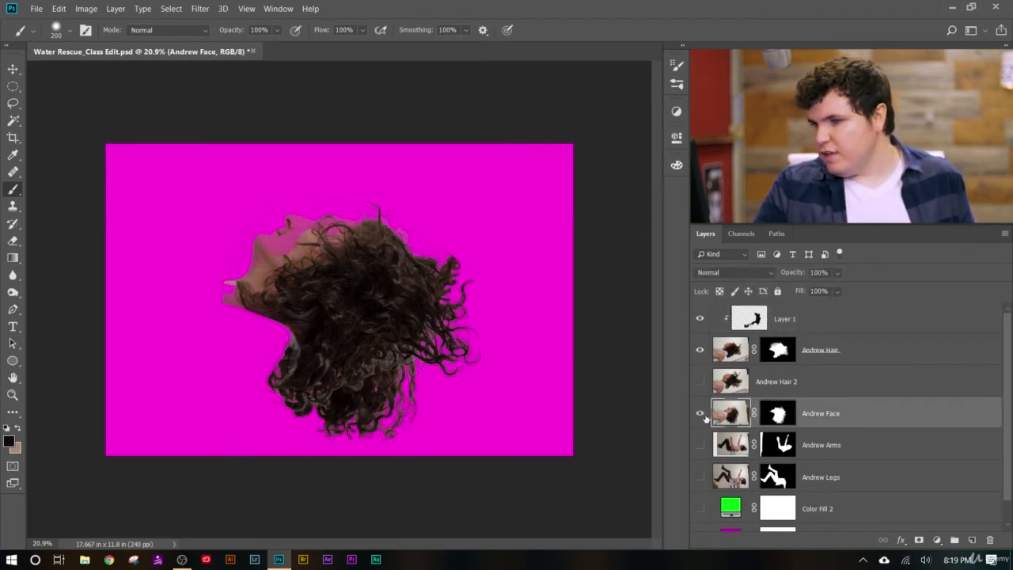
left_click(699, 350)
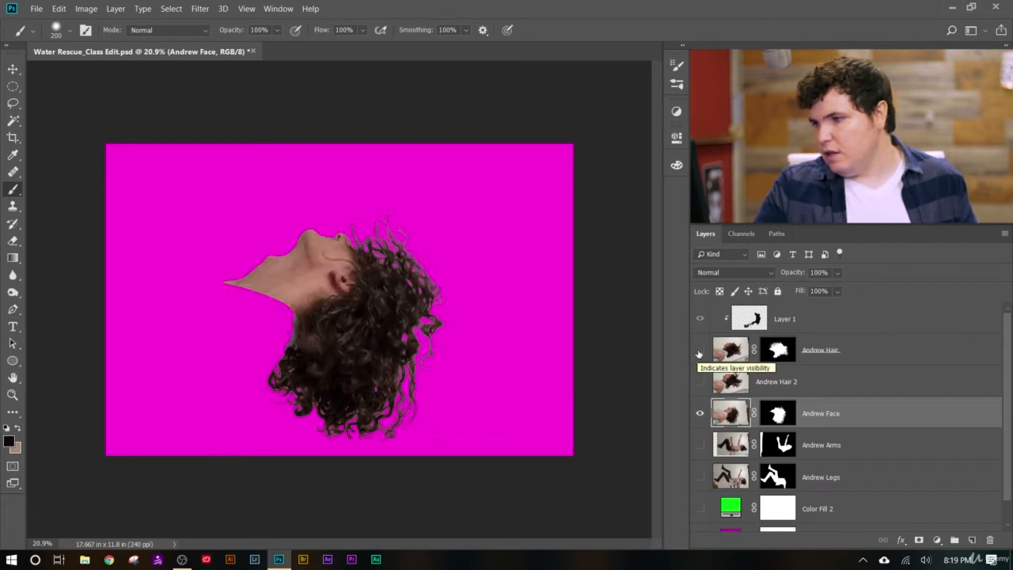
left_click(699, 351)
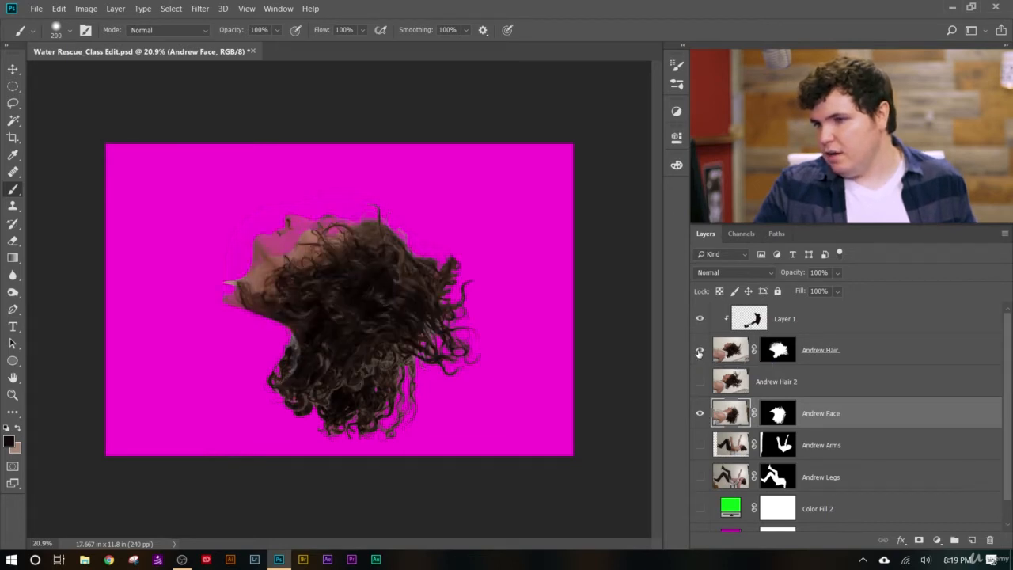
left_click(699, 351)
scroll(331, 388, "up", 3)
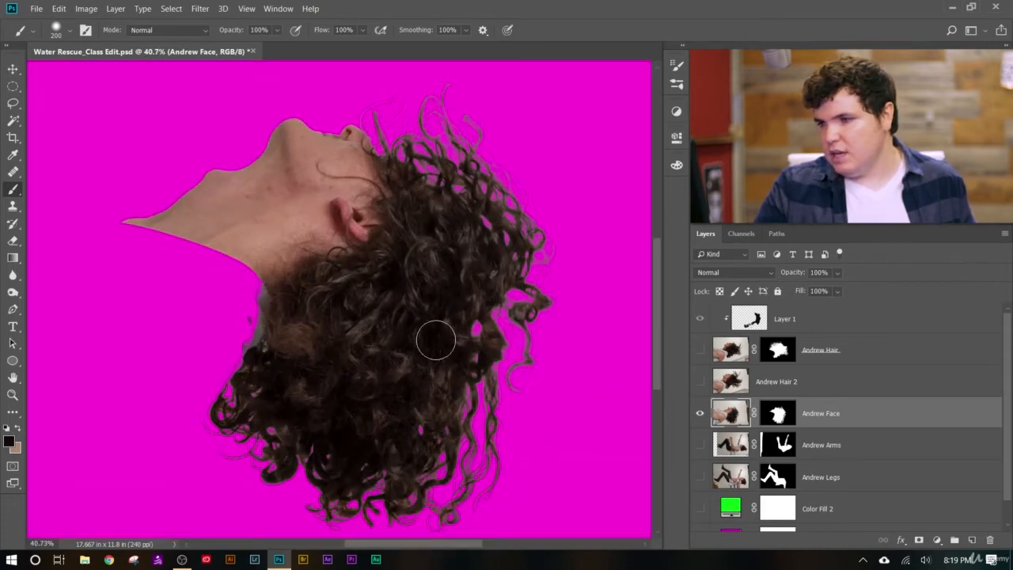
Paint black on the Andrew Face layer mask with a 700 px brush to hide the lower half of the hair.
left_click(777, 413)
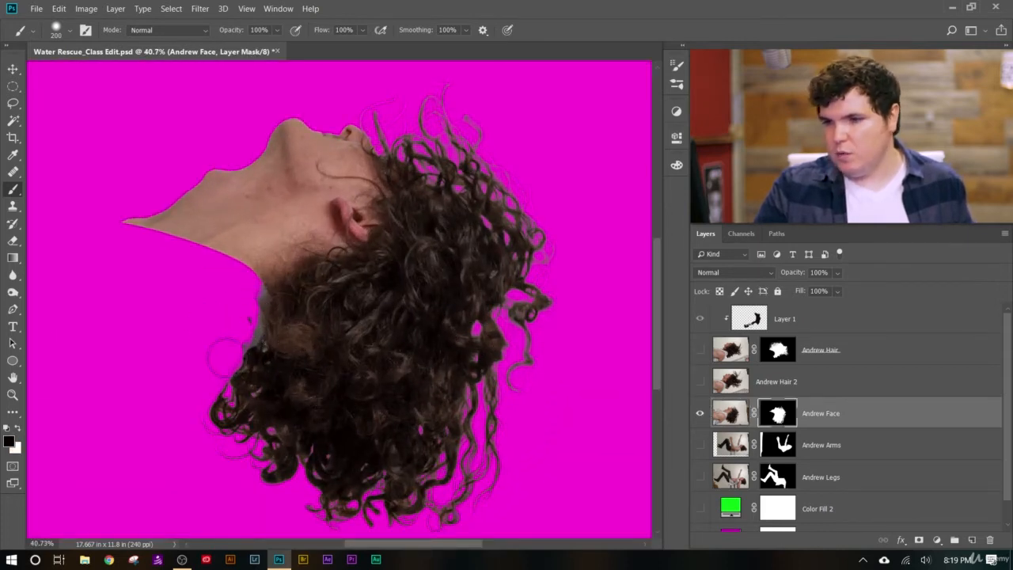
scroll(238, 369, "down", 3)
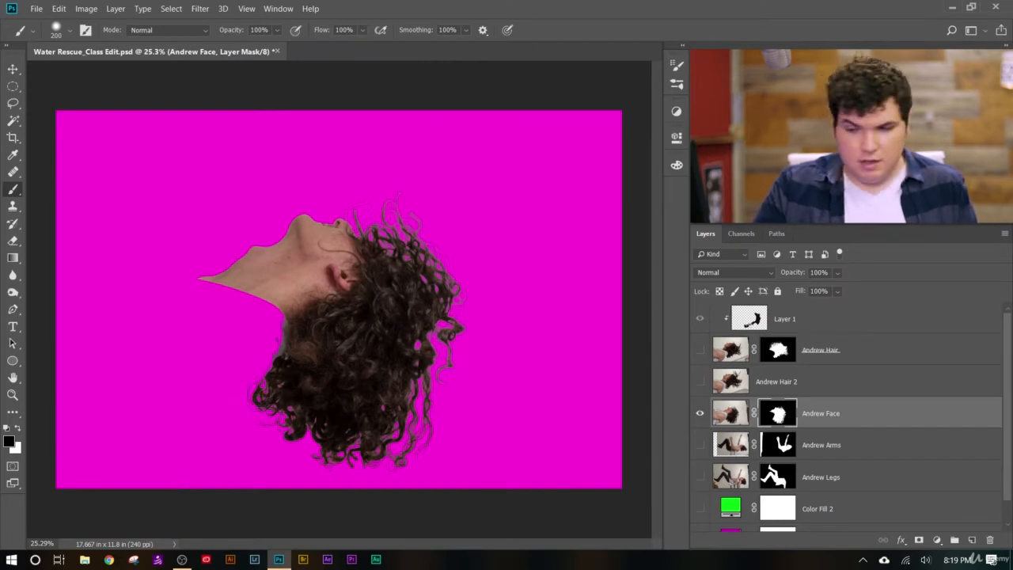
key("bracketright")
key("bracketright")
key("bracketright")
key("bracketright")
key("bracketright")
key("bracketright")
mouse_move(254, 356)
left_mouse_down()
mouse_move(296, 363)
mouse_move(348, 400)
mouse_move(400, 400)
mouse_move(378, 408)
mouse_move(384, 427)
mouse_move(277, 402)
mouse_move(310, 418)
mouse_move(281, 362)
left_mouse_up()
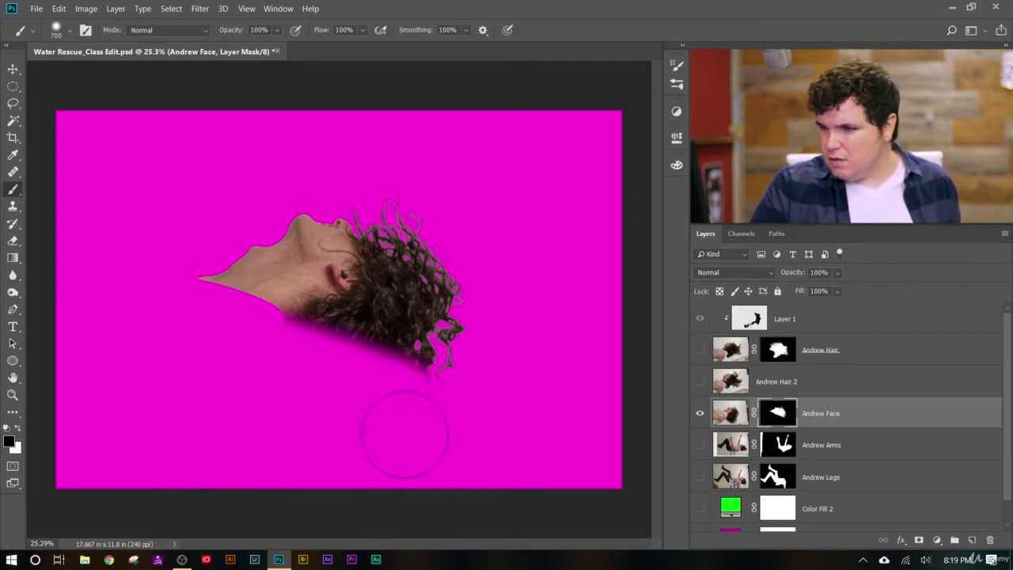
Show the Andrew Hair layer again and merge it with its clipped Layer 1.
left_click(701, 351)
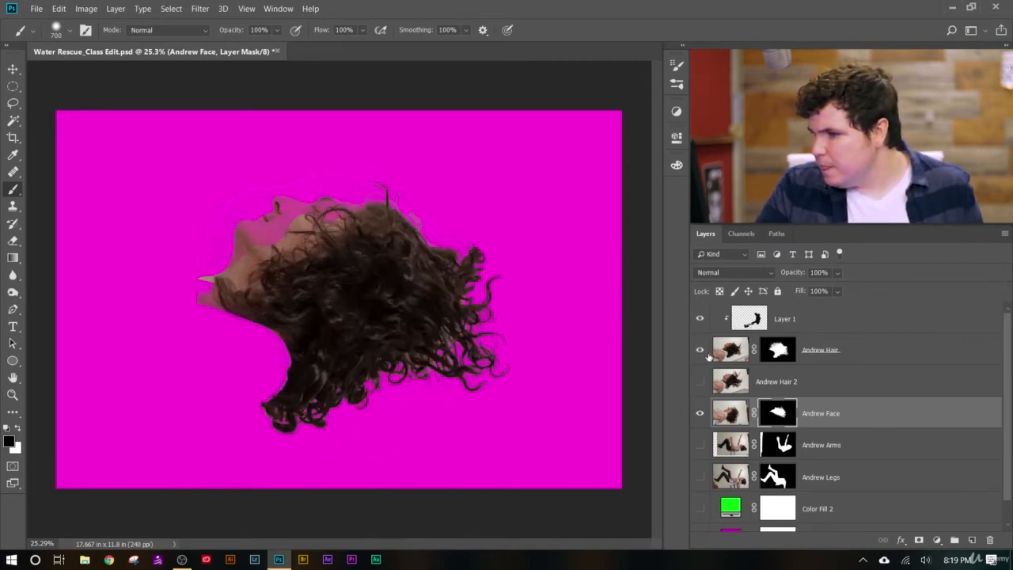
left_click(730, 353)
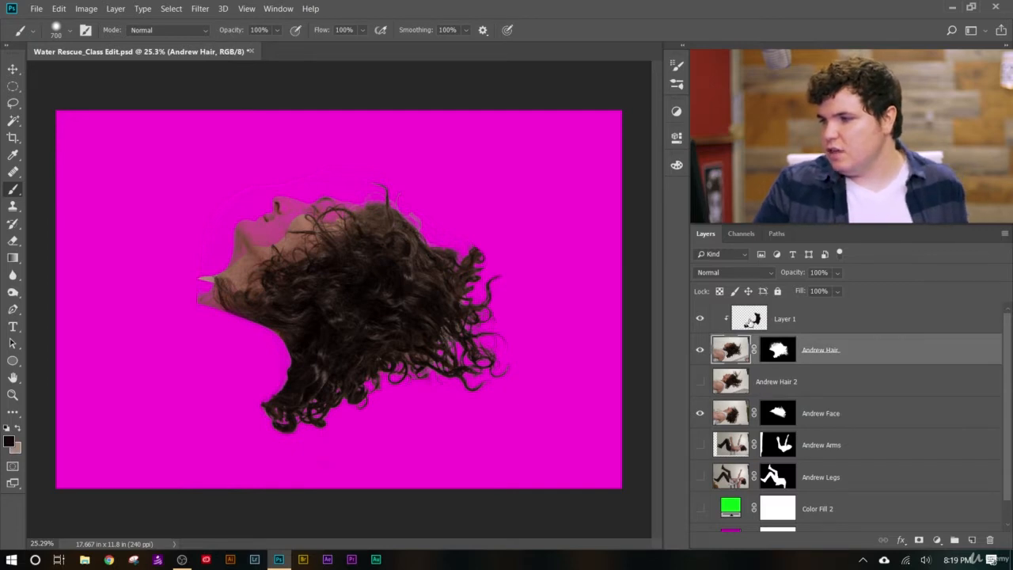
left_click(837, 333, "shift")
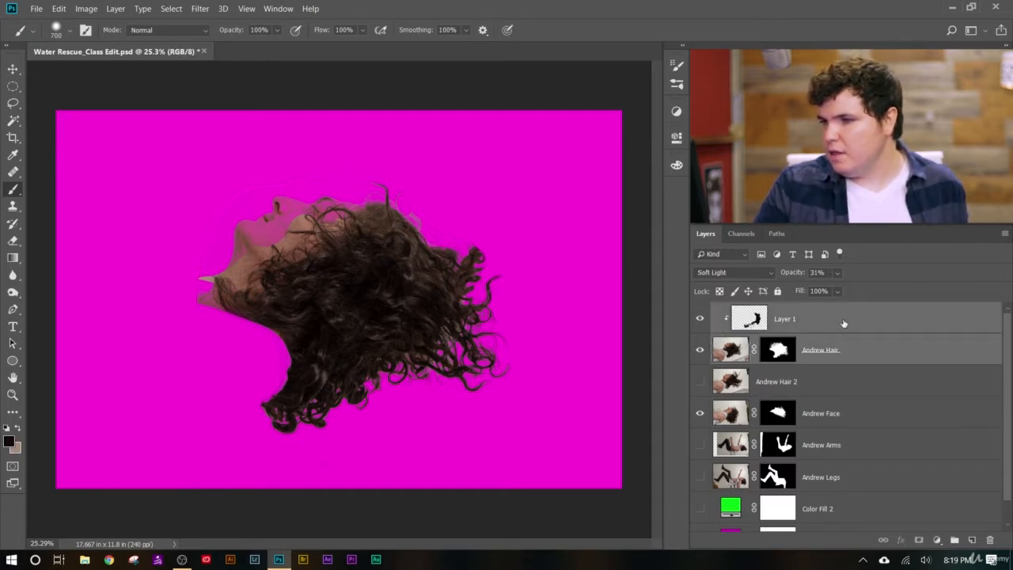
right_click(843, 320)
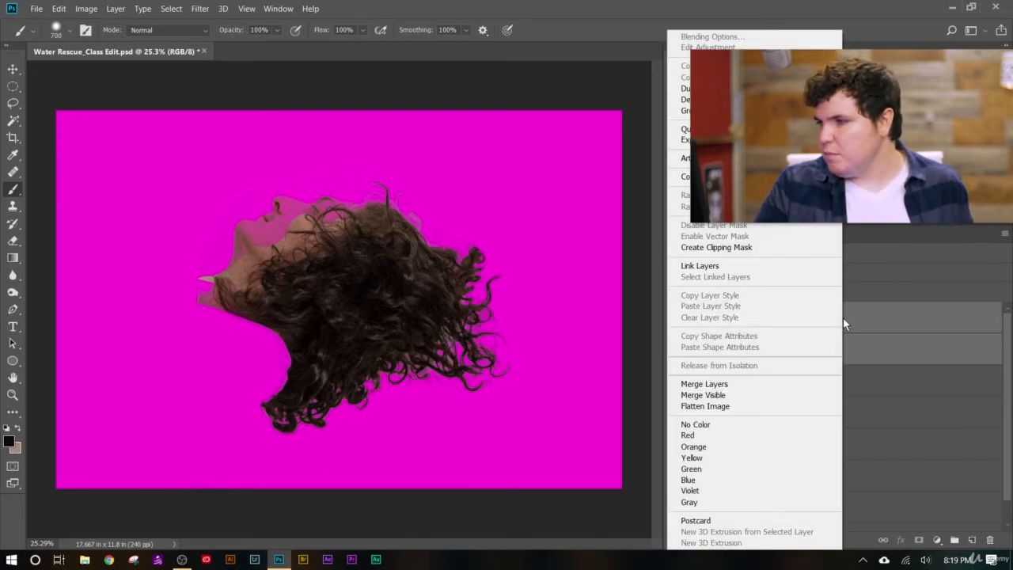
left_click(756, 387)
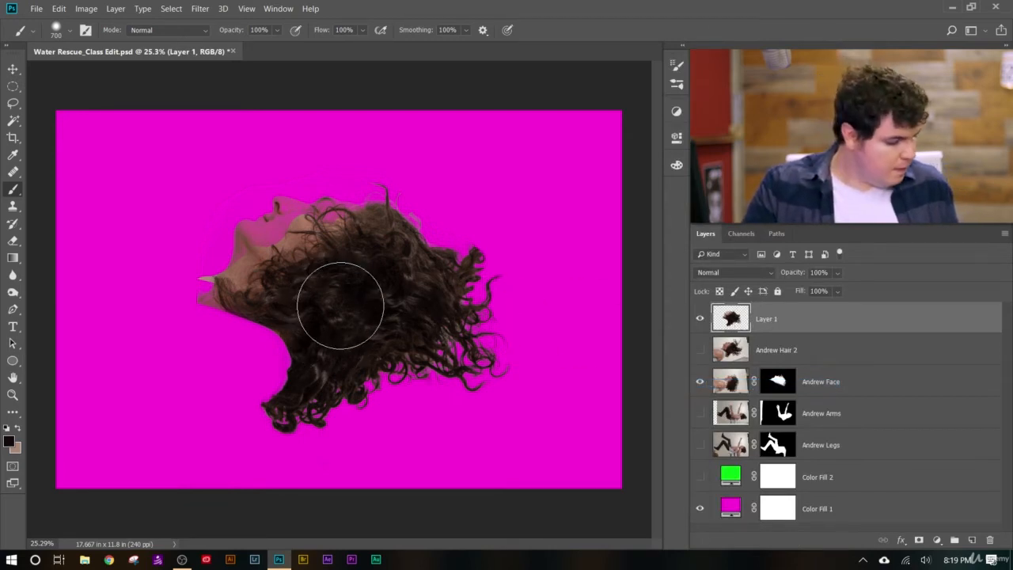
Scale the merged hair layer to 84.83%, rotate it 23.54° and position it over the Andrew Face head.
key("v")
mouse_move(387, 307)
left_mouse_down()
mouse_move(405, 333)
mouse_move(463, 339)
mouse_move(506, 365)
mouse_move(444, 337)
mouse_move(398, 299)
left_mouse_up()
key("ctrl+t")
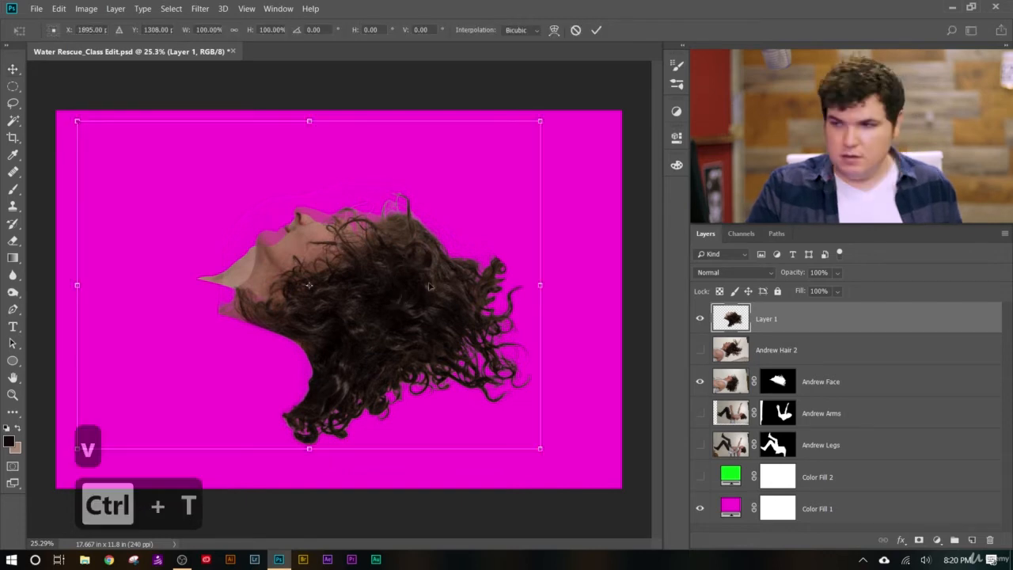
left_click_drag(546, 254, 586, 421)
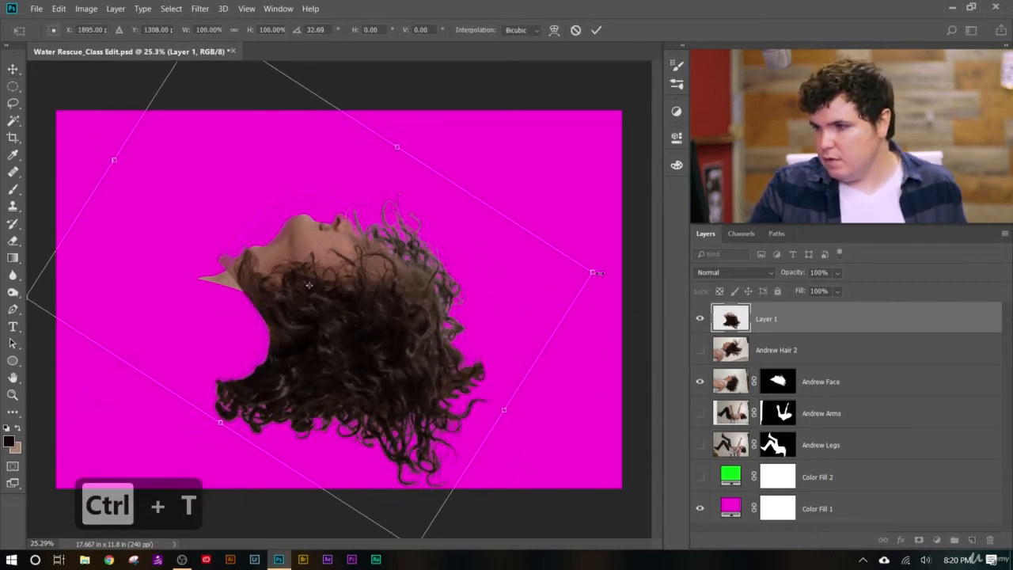
left_click_drag(594, 271, 523, 261)
left_click_drag(354, 304, 447, 328)
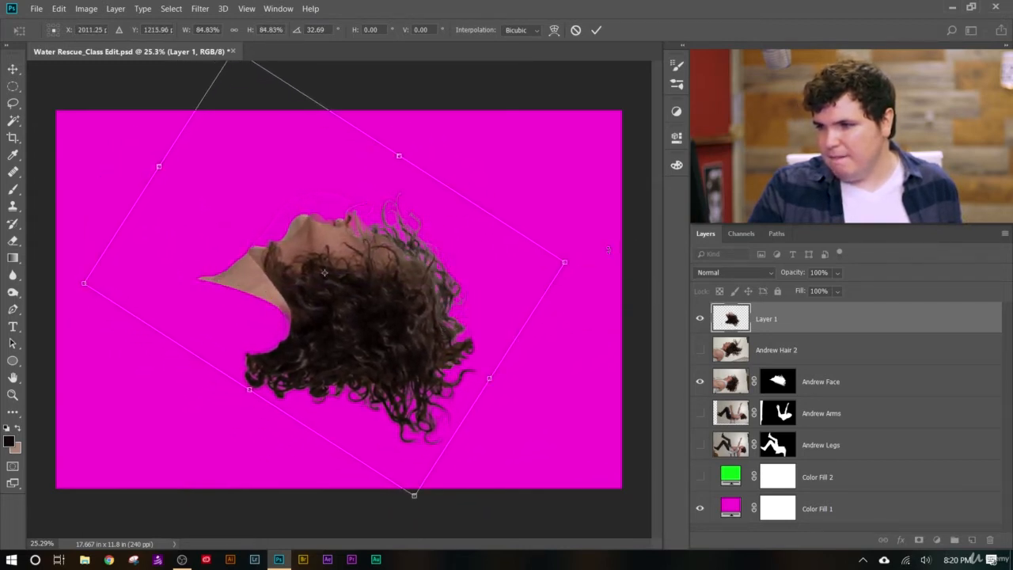
left_click_drag(580, 261, 572, 221)
left_click_drag(513, 310, 490, 318)
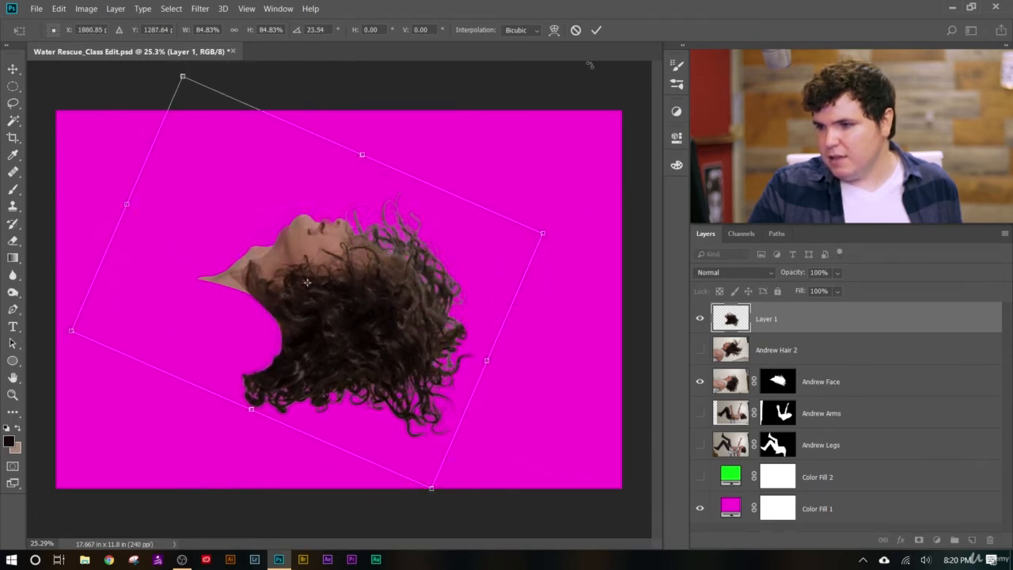
left_click(594, 29)
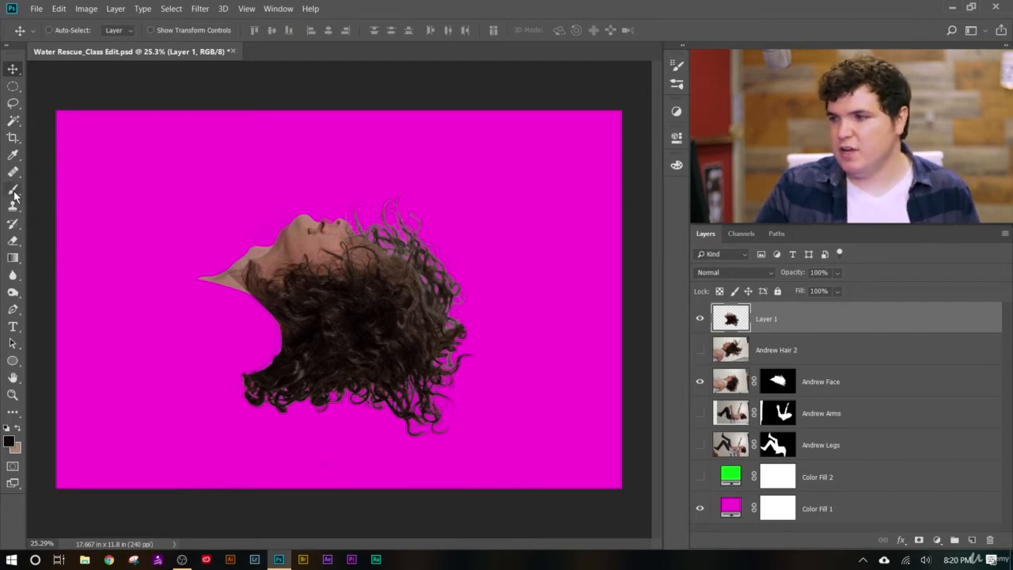
Add a layer mask to Layer 1 and paint black with the 700 px brush over its face and upper hair.
left_click(919, 541)
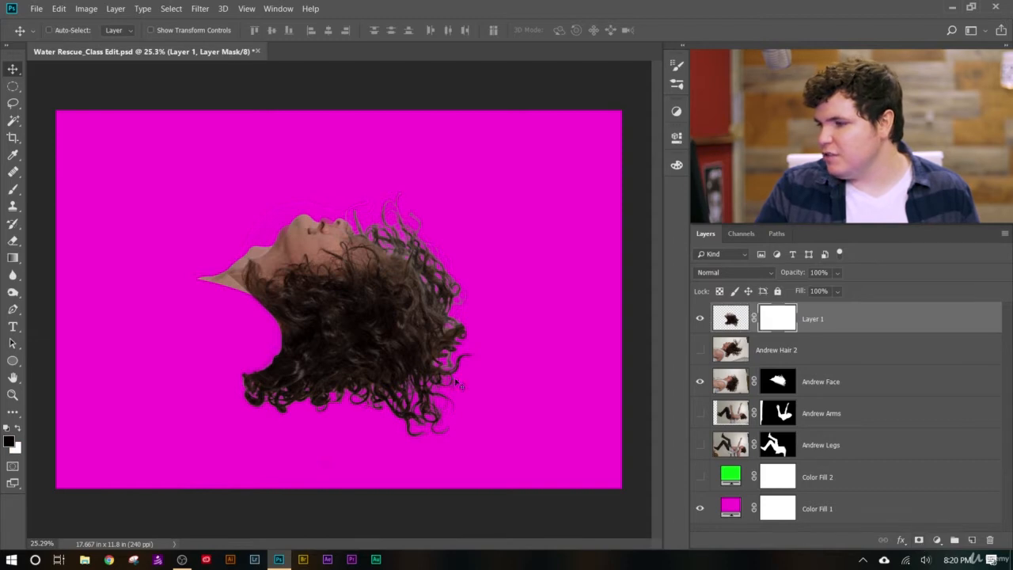
left_click(16, 197)
mouse_move(214, 272)
left_mouse_down()
mouse_move(277, 223)
mouse_move(332, 261)
mouse_move(396, 277)
left_mouse_up()
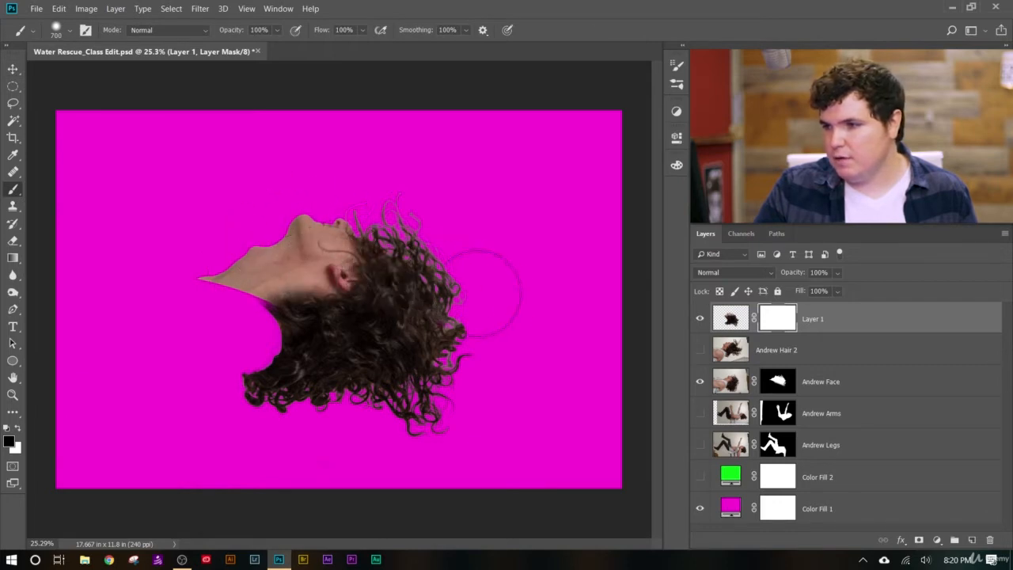
mouse_move(465, 283)
left_mouse_down()
mouse_move(236, 297)
mouse_move(232, 314)
mouse_move(221, 307)
mouse_move(248, 317)
mouse_move(237, 286)
mouse_move(233, 316)
mouse_move(260, 293)
left_mouse_up()
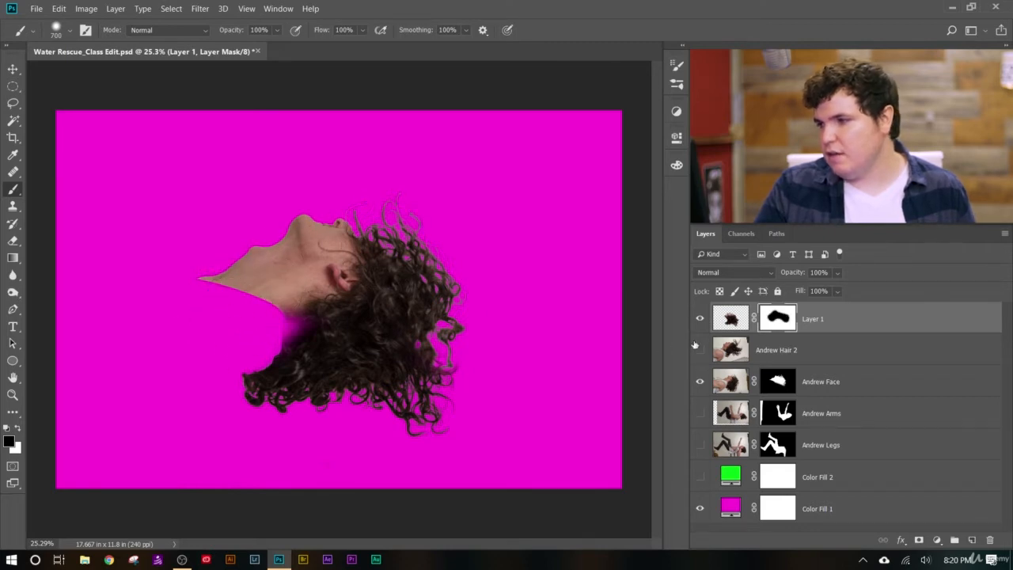
Move Layer 1's hair slightly up and to the right to close the gap beneath the neck.
left_click(727, 323)
key("v")
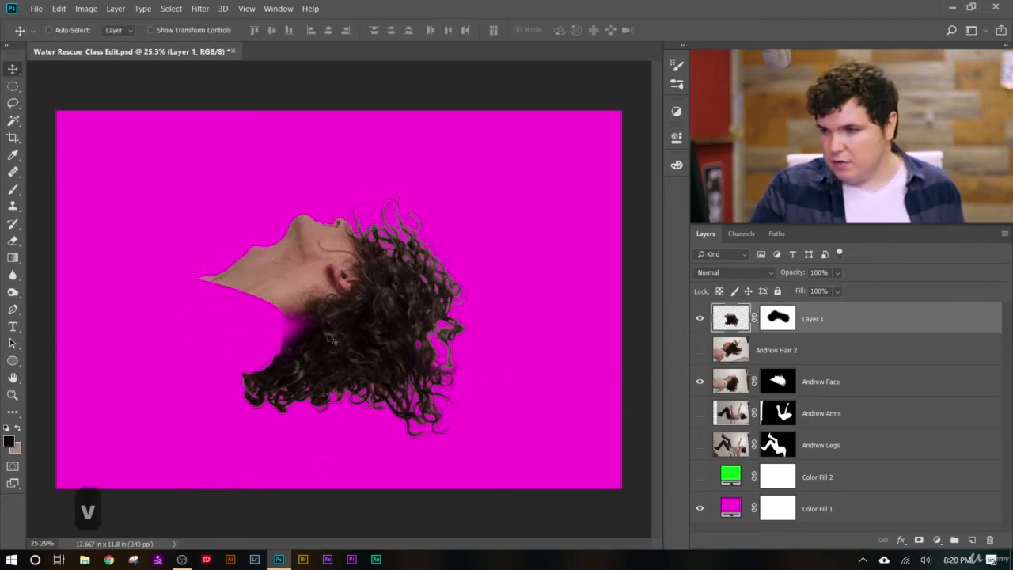
mouse_move(335, 357)
left_mouse_down()
mouse_move(366, 369)
mouse_move(344, 359)
left_mouse_up()
left_click_drag(448, 393, 447, 393)
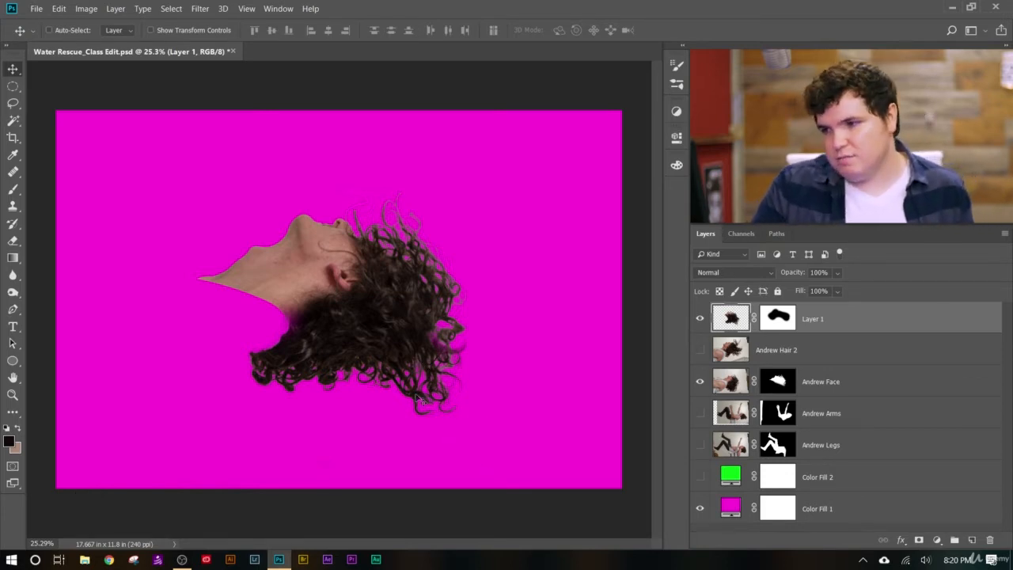
key("b")
mouse_move(407, 357)
left_mouse_down()
mouse_move(441, 376)
mouse_move(509, 373)
mouse_move(430, 385)
mouse_move(390, 422)
mouse_move(430, 321)
mouse_move(417, 353)
mouse_move(389, 323)
left_mouse_up()
key("ctrl+z")
Rotate Layer 1 together with its mask by 33.55° and position the curls below the ear and nape.
left_click(766, 325)
key("ctrl+t")
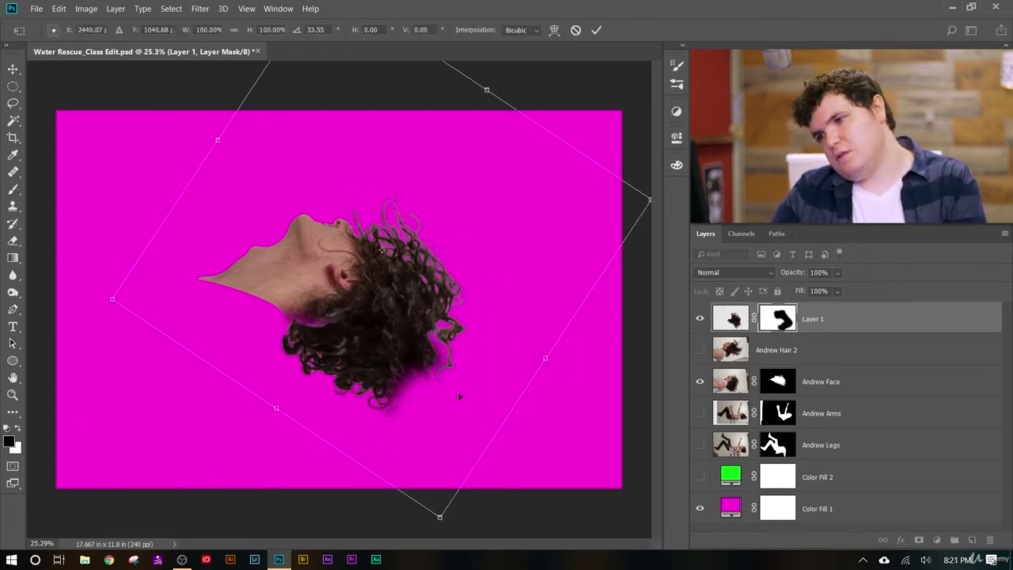
left_click_drag(460, 396, 464, 389)
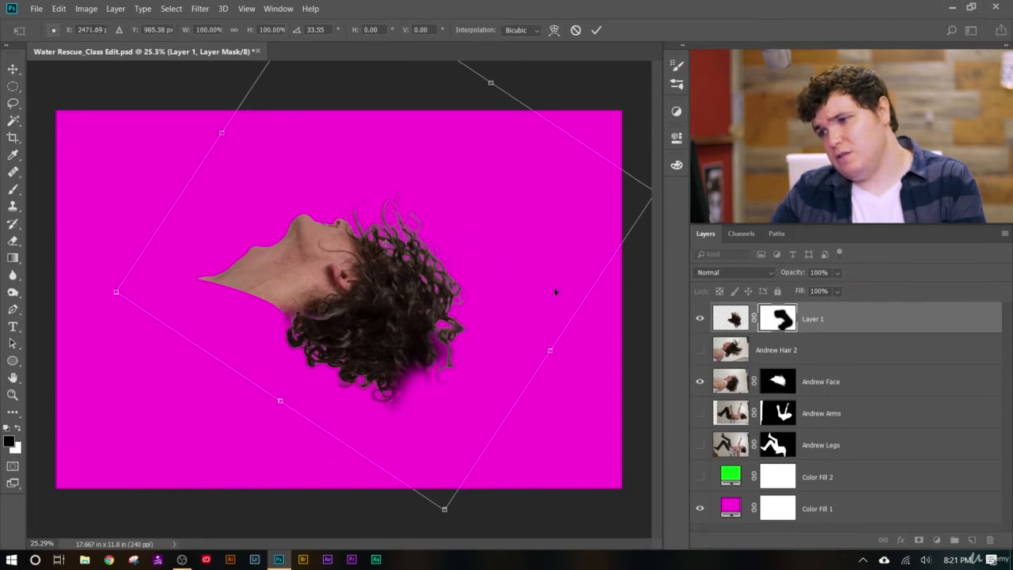
scroll(464, 310, "down", 3)
scroll(391, 401, "up", 6)
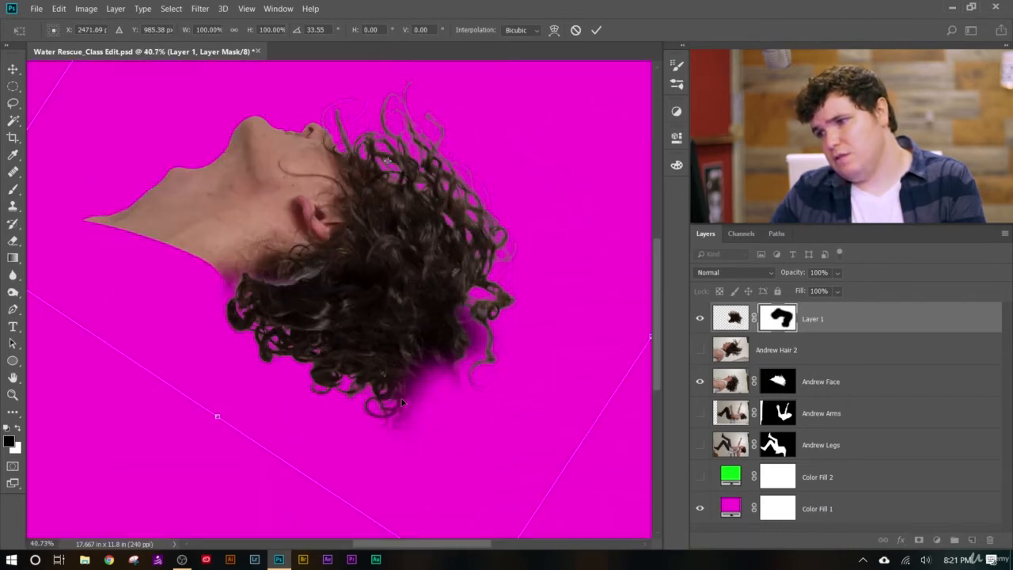
left_click(597, 31)
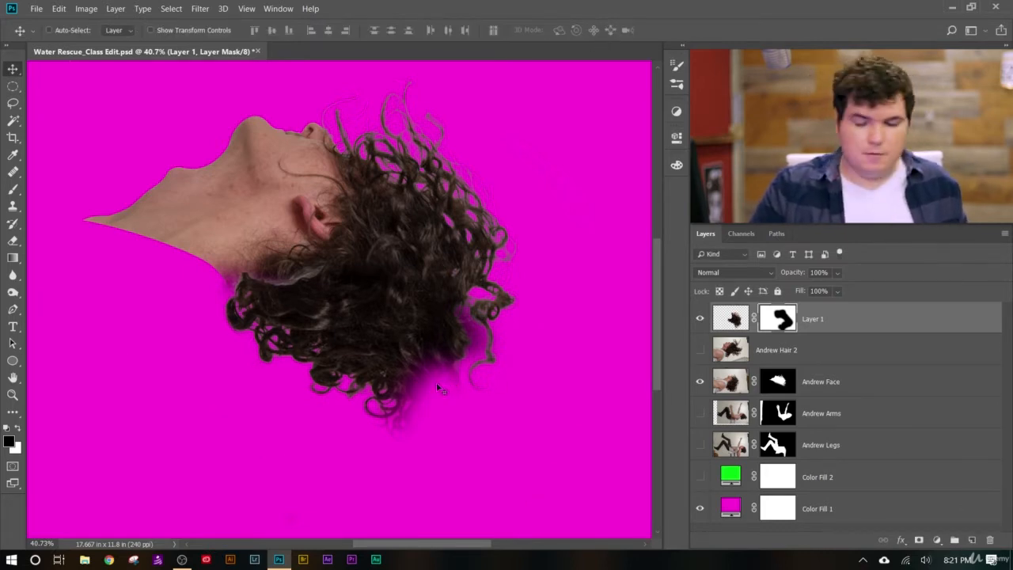
Paint white on Layer 1's mask with the 700 px brush to reveal more hair below and right of the ear.
key("b")
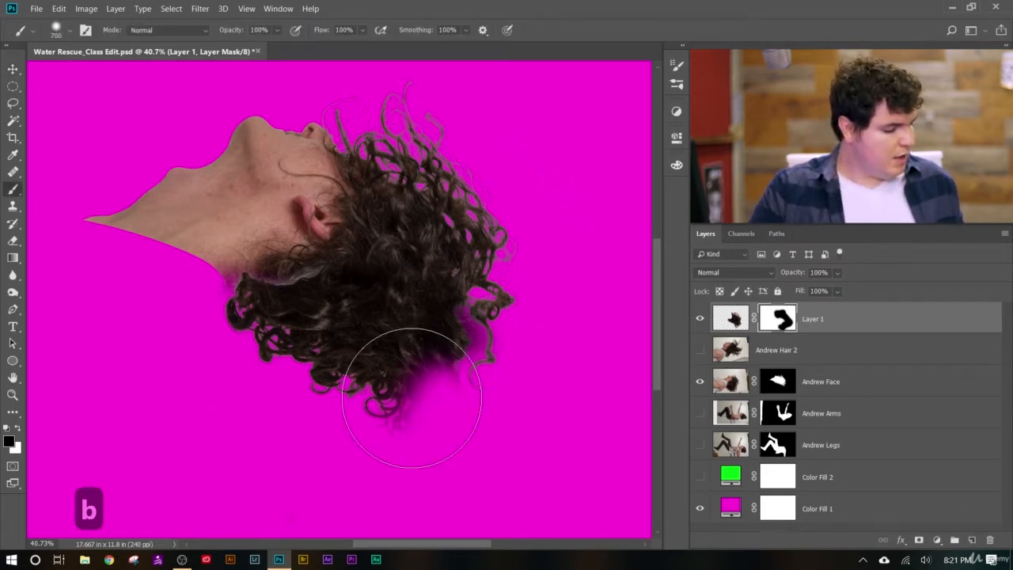
key("x")
mouse_move(421, 406)
left_mouse_down()
mouse_move(467, 476)
mouse_move(516, 347)
mouse_move(495, 175)
mouse_move(442, 127)
mouse_move(488, 209)
mouse_move(473, 328)
mouse_move(494, 338)
mouse_move(439, 423)
left_mouse_up()
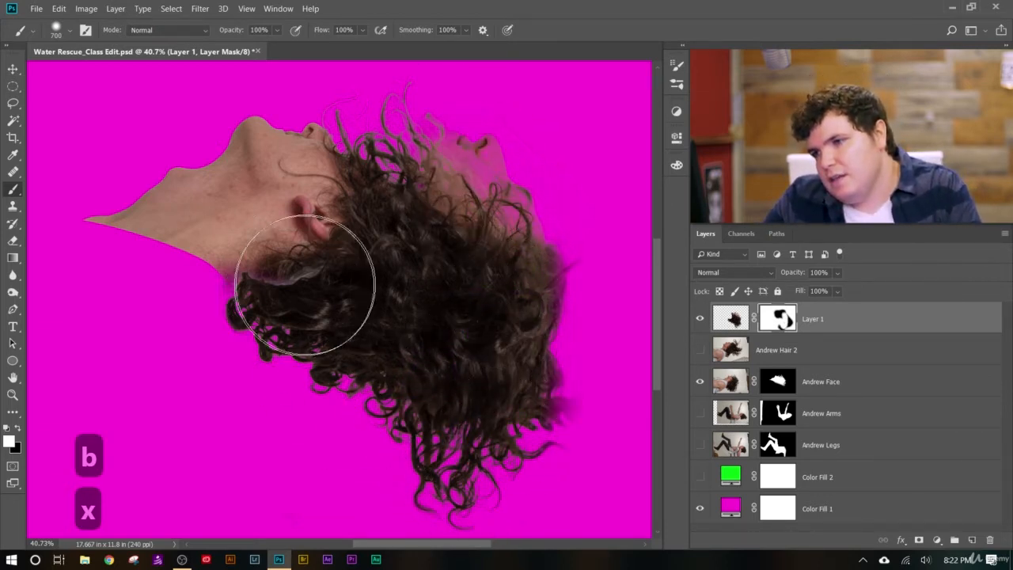
mouse_move(346, 258)
left_mouse_down()
mouse_move(338, 129)
mouse_move(483, 237)
mouse_move(537, 375)
mouse_move(533, 425)
mouse_move(476, 453)
mouse_move(420, 459)
mouse_move(277, 330)
mouse_move(414, 362)
left_mouse_up()
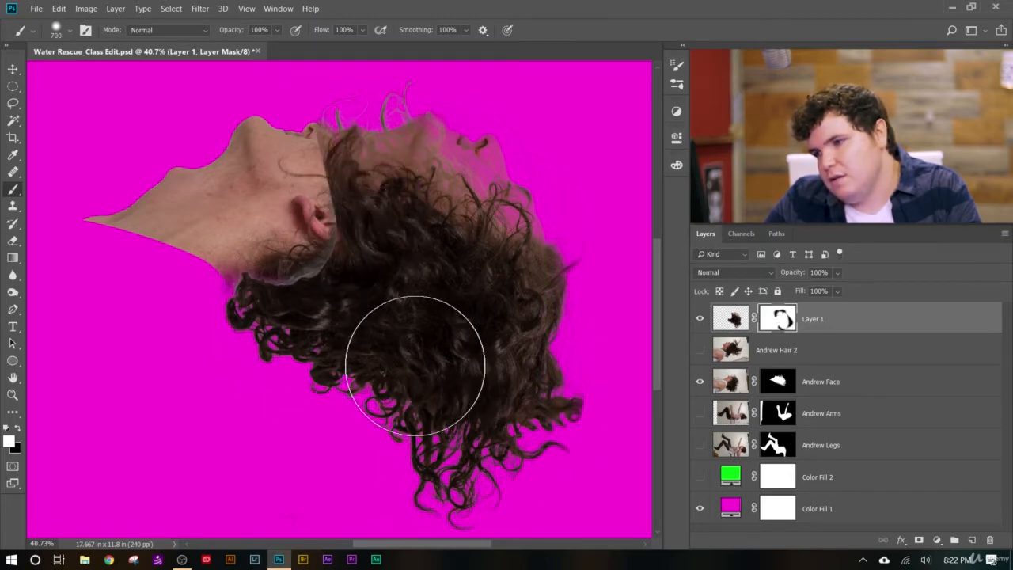
Paint black on Layer 1's mask to hide the duplicate face and the excess hair along the right and bottom.
scroll(416, 362, "down", 3)
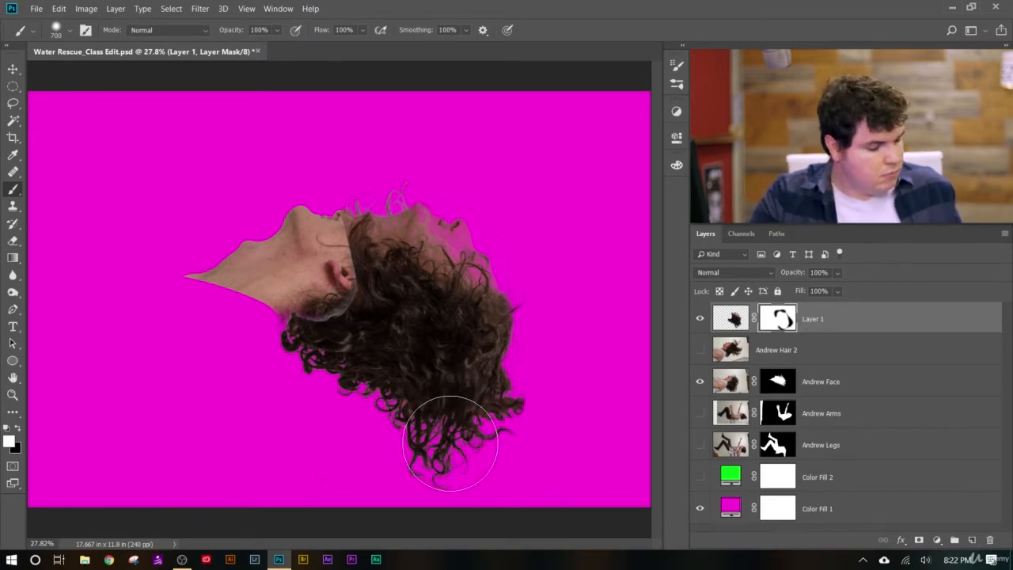
key("x")
left_click_drag(448, 444, 441, 452)
mouse_move(419, 494)
left_mouse_down()
mouse_move(470, 418)
mouse_move(439, 478)
mouse_move(504, 440)
mouse_move(536, 303)
mouse_move(487, 417)
mouse_move(521, 296)
left_mouse_up()
mouse_move(487, 289)
left_mouse_down()
mouse_move(367, 154)
mouse_move(527, 233)
left_mouse_up()
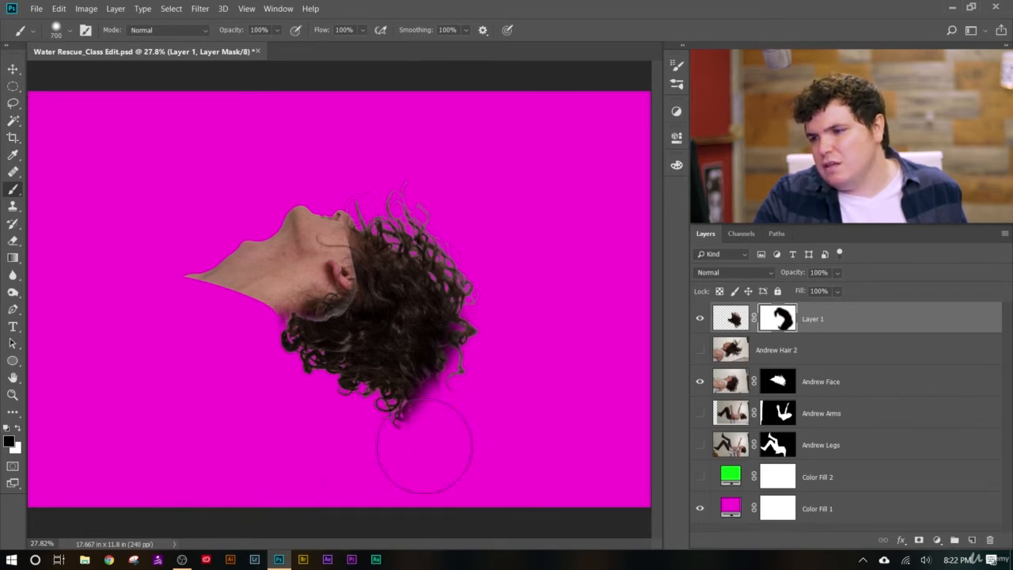
scroll(461, 450, "down", 2)
scroll(475, 436, "up", 3)
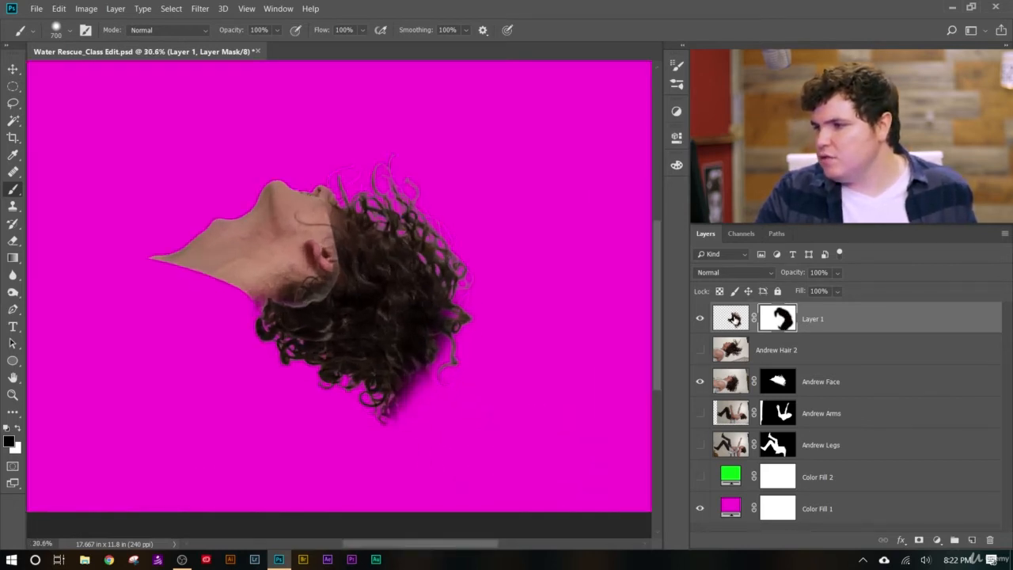
Begin warping Layer 1's image and reshape the lower edge of the mesh around the curls and ear.
left_click(732, 318)
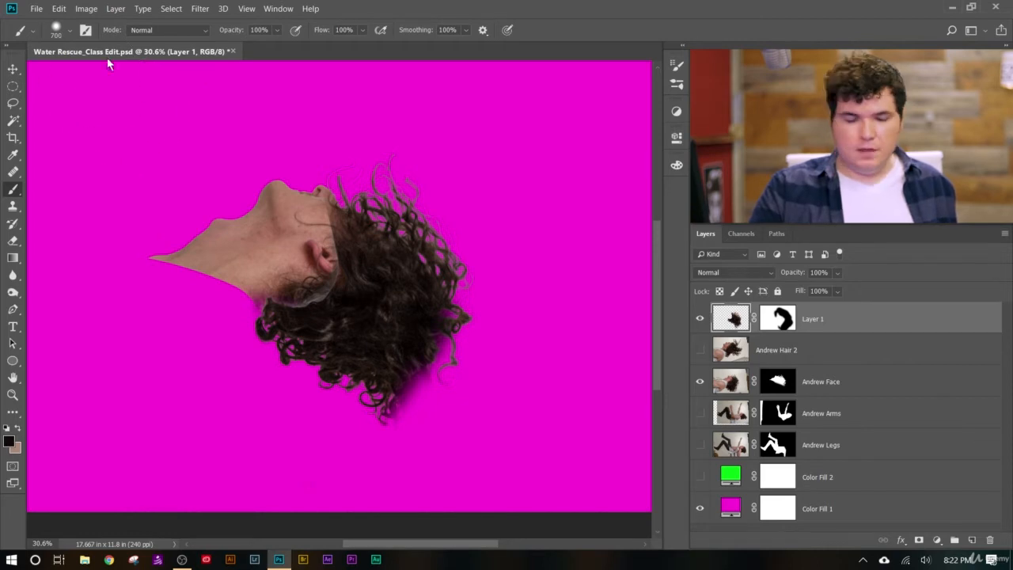
key("ctrl+t")
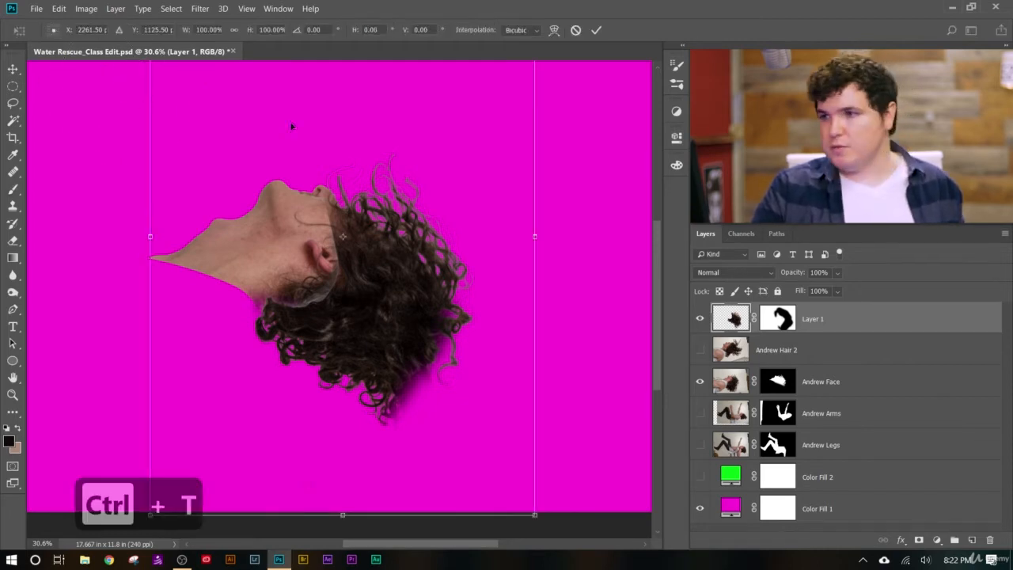
left_click(555, 31)
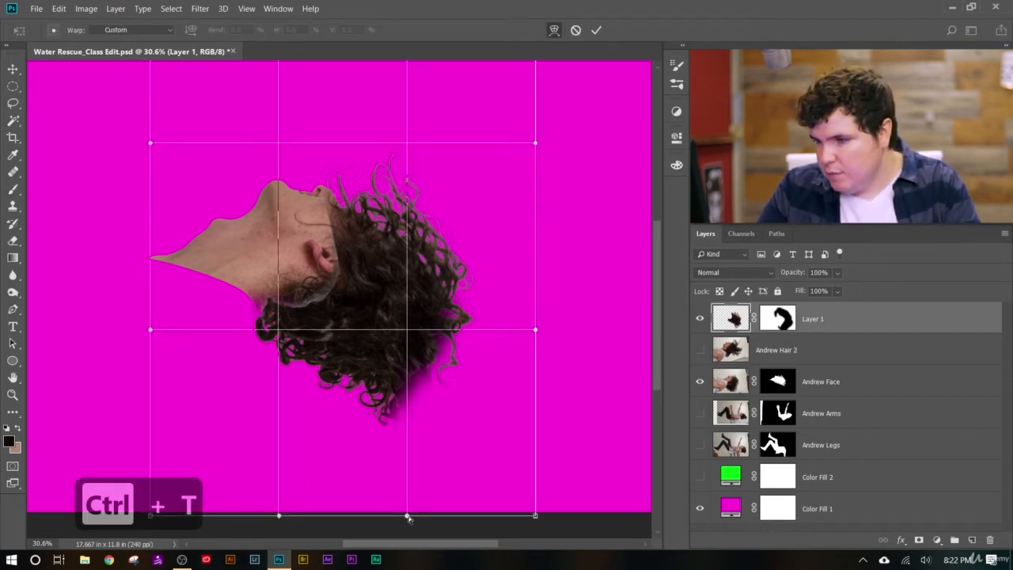
left_click_drag(409, 519, 422, 409)
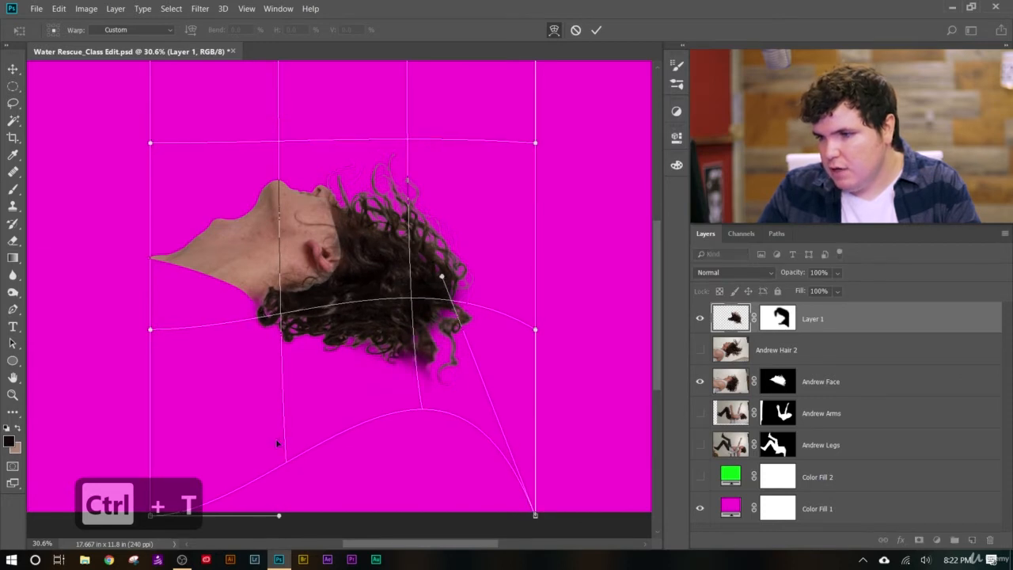
left_click_drag(277, 444, 283, 508)
left_click_drag(398, 292, 442, 452)
left_click_drag(325, 293, 322, 277)
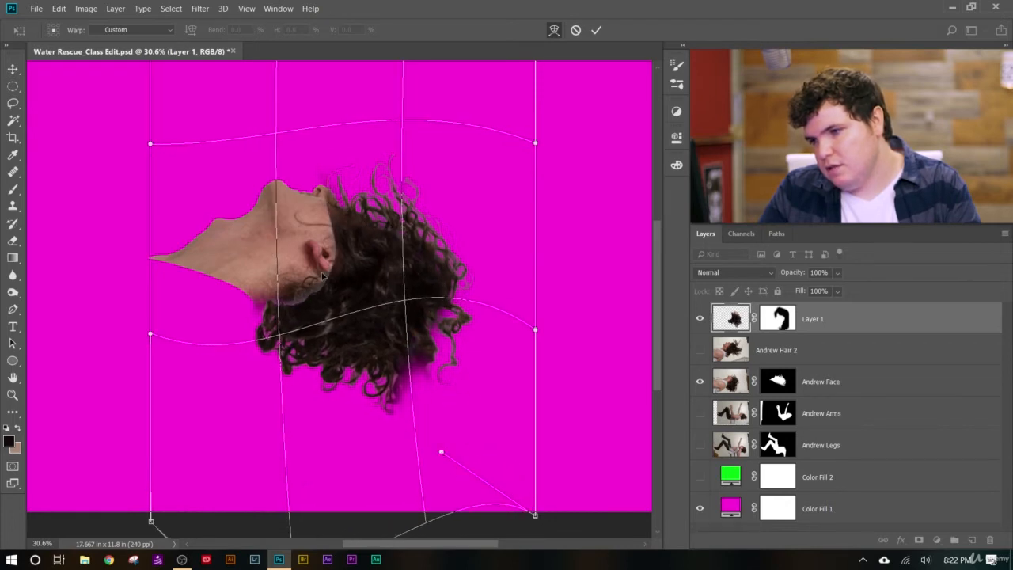
Bend the sides of Layer 1's warp mesh to fit the curls behind the ear and below the neck, and apply the warp.
left_click_drag(538, 520, 597, 259)
left_click_drag(338, 426, 408, 448)
left_click_drag(150, 334, 127, 468)
left_click_drag(344, 230, 324, 218)
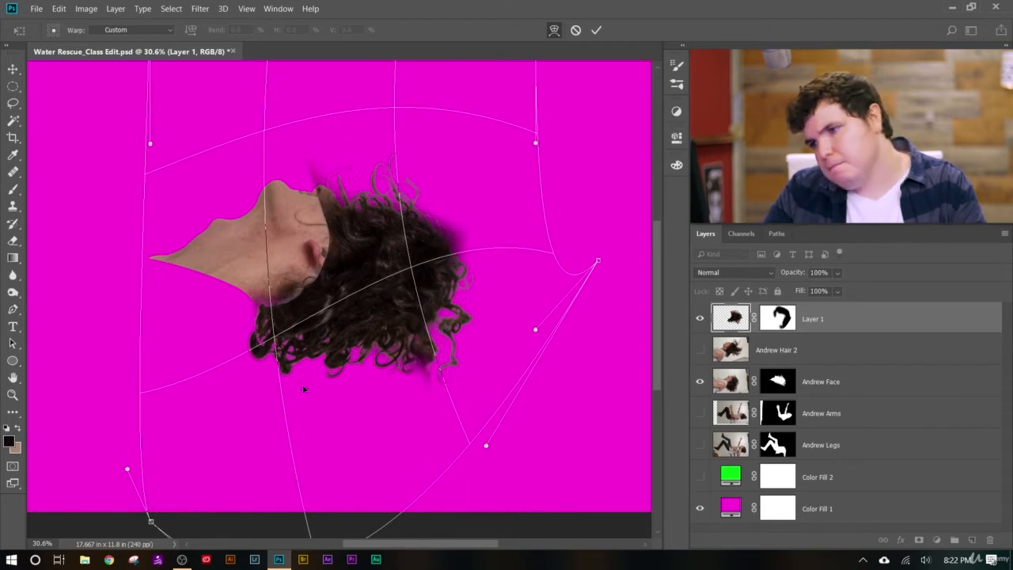
left_click_drag(126, 470, 183, 196)
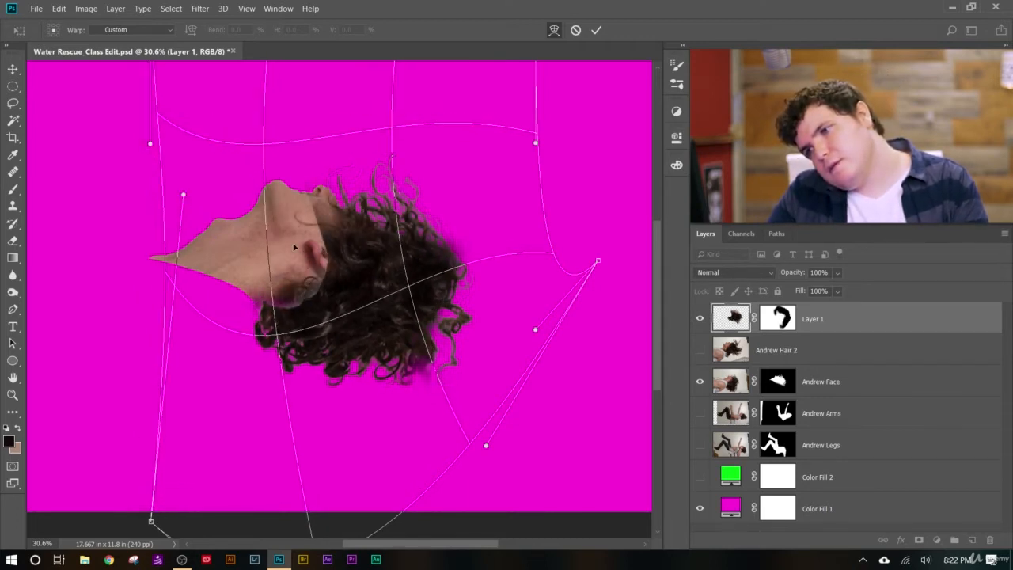
left_click(596, 31)
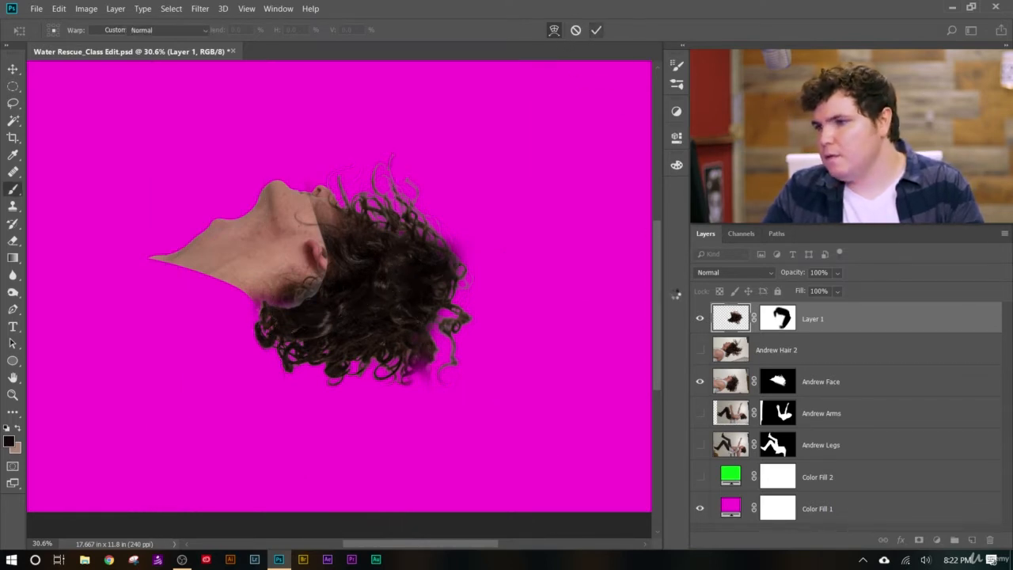
Paint black on Layer 1's mask with the 700 px brush to hide the duplicate face and the blurry hair at the lower right.
left_click(779, 320)
key("b")
mouse_move(338, 187)
left_mouse_down()
mouse_move(470, 205)
mouse_move(345, 214)
mouse_move(289, 260)
mouse_move(309, 259)
mouse_move(263, 291)
mouse_move(303, 284)
mouse_move(294, 274)
mouse_move(349, 242)
mouse_move(464, 235)
mouse_move(468, 206)
mouse_move(465, 232)
mouse_move(384, 215)
mouse_move(375, 238)
left_mouse_up()
scroll(363, 304, "down", 9)
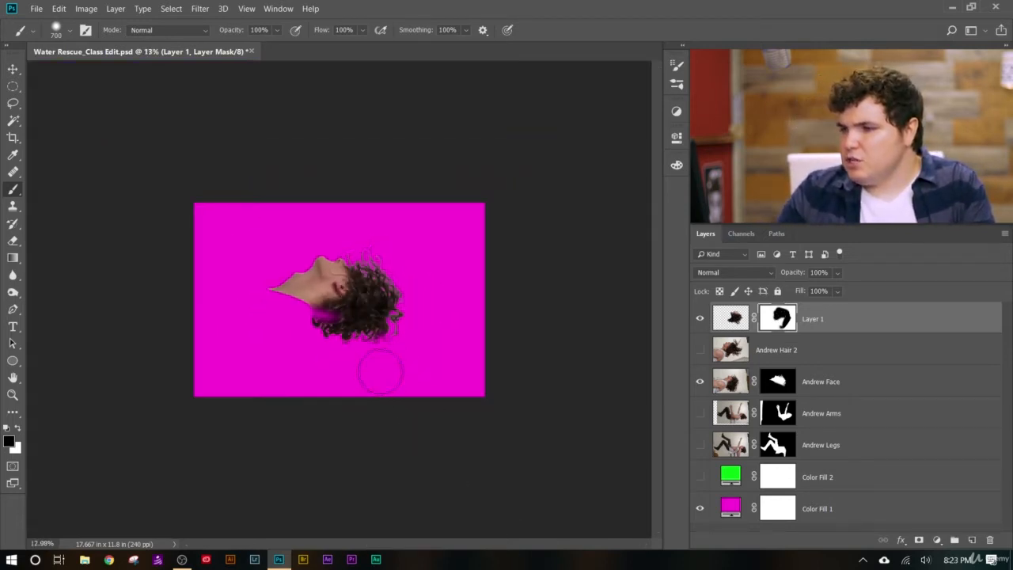
scroll(376, 348, "up", 9)
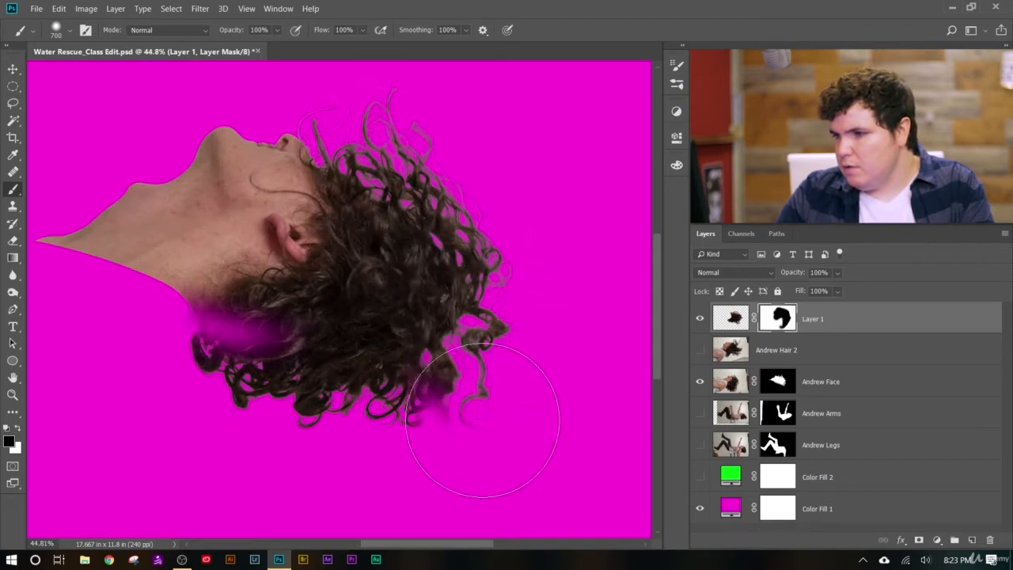
left_click_drag(449, 418, 442, 431)
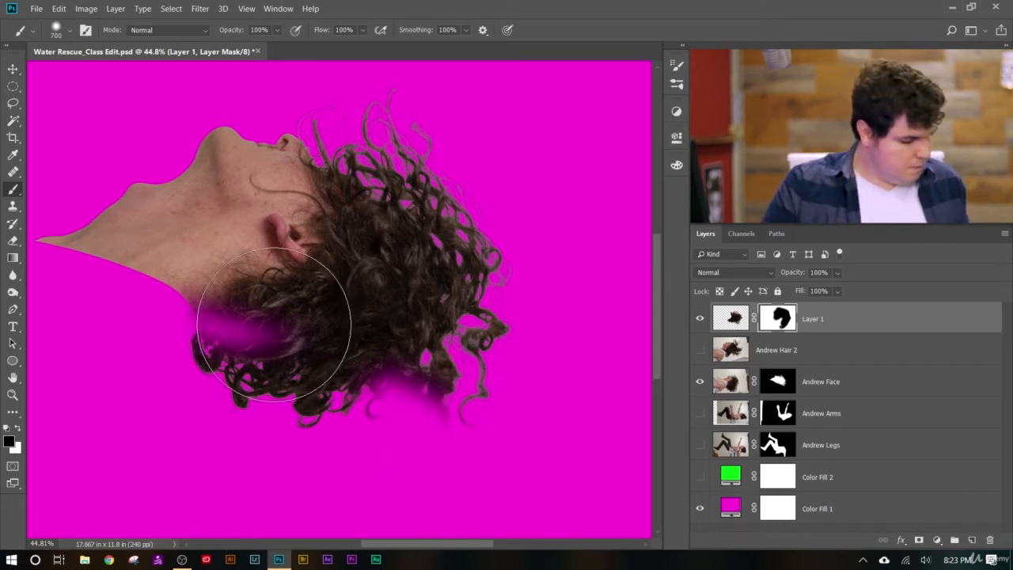
Paint white on Layer 1's mask with a 250 px brush to reveal hair in the gap below the nape.
key("x")
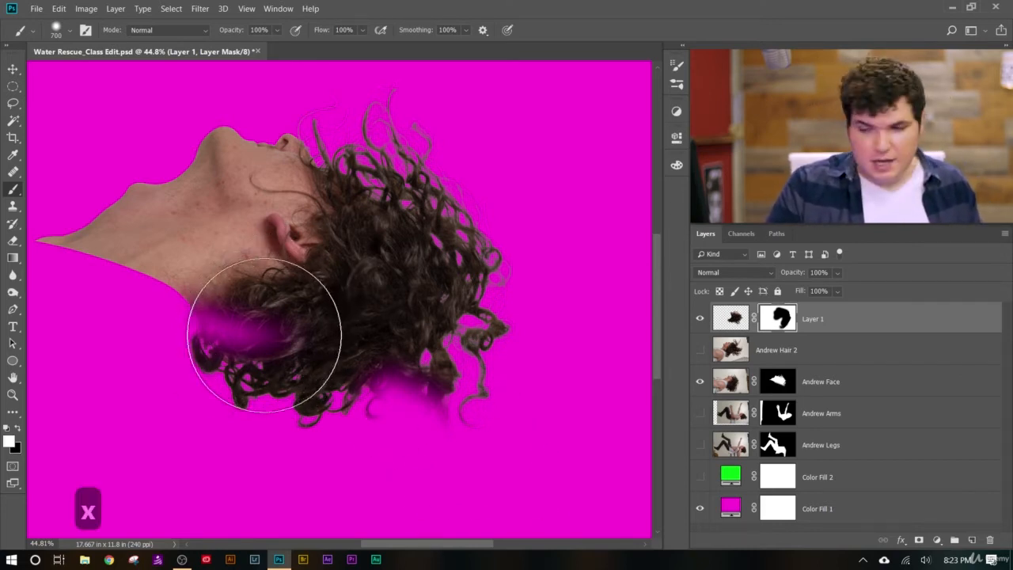
key("bracketleft")
key("bracketleft")
key("bracketleft")
key("bracketleft")
mouse_move(272, 328)
left_mouse_down()
mouse_move(221, 326)
mouse_move(224, 346)
mouse_move(257, 356)
mouse_move(297, 339)
mouse_move(254, 361)
mouse_move(301, 354)
mouse_move(237, 340)
mouse_move(203, 309)
left_mouse_up()
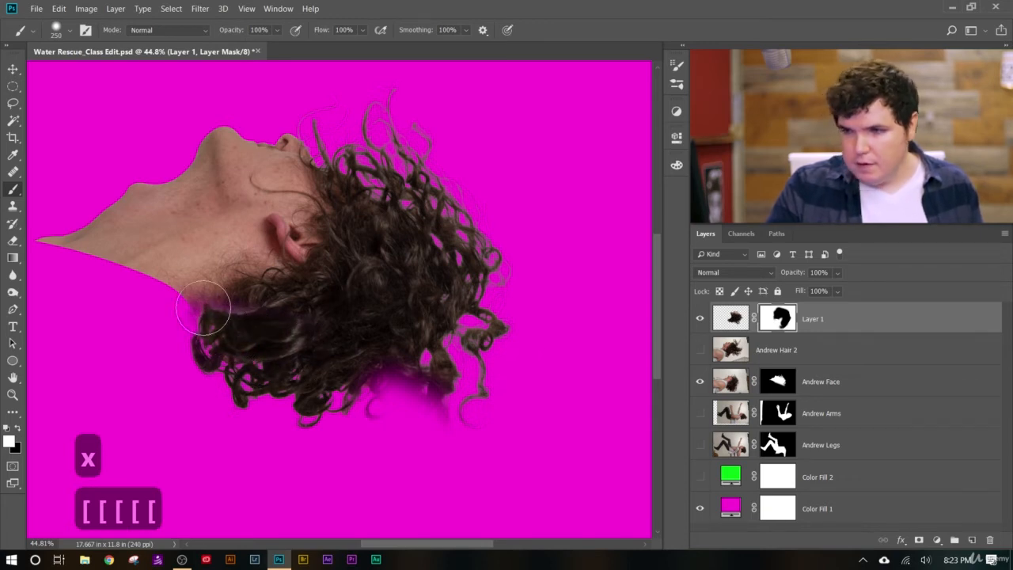
Paint black on Layer 1's mask with a 400 px brush to hide the hair directly below the nape.
key("x")
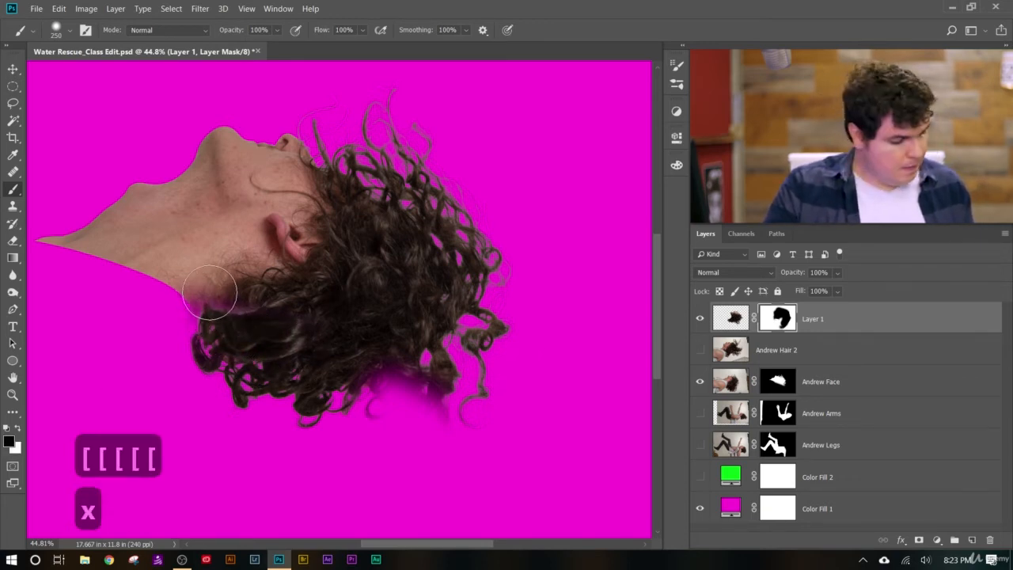
key("bracketright")
key("bracketright")
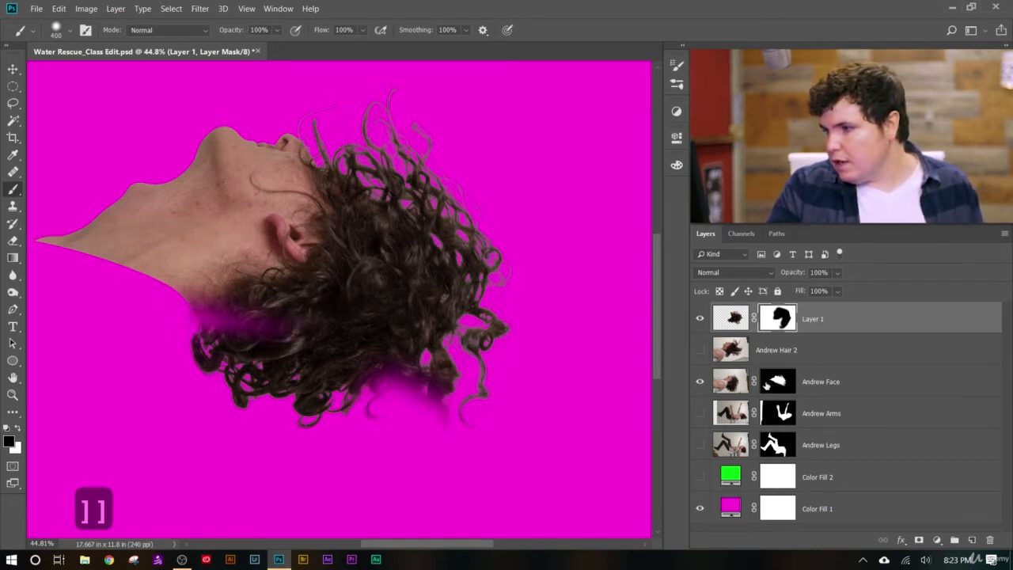
Paint white on Andrew Face's mask with the 400 px brush to fill the gap below the nape with its hair.
left_click(778, 384)
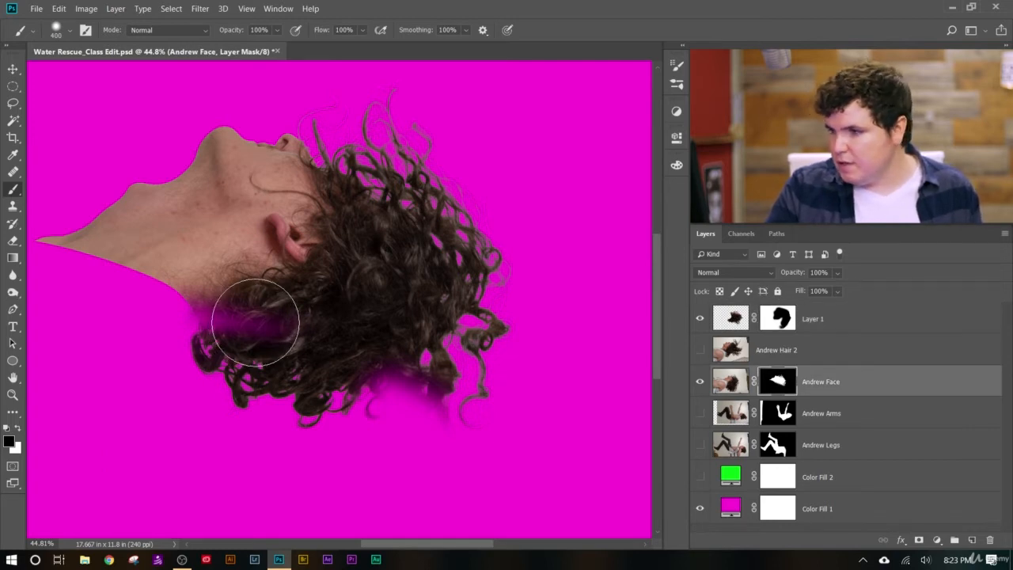
key("x")
mouse_move(281, 317)
left_mouse_down()
mouse_move(238, 319)
mouse_move(229, 273)
mouse_move(240, 297)
mouse_move(233, 281)
mouse_move(292, 324)
left_mouse_up()
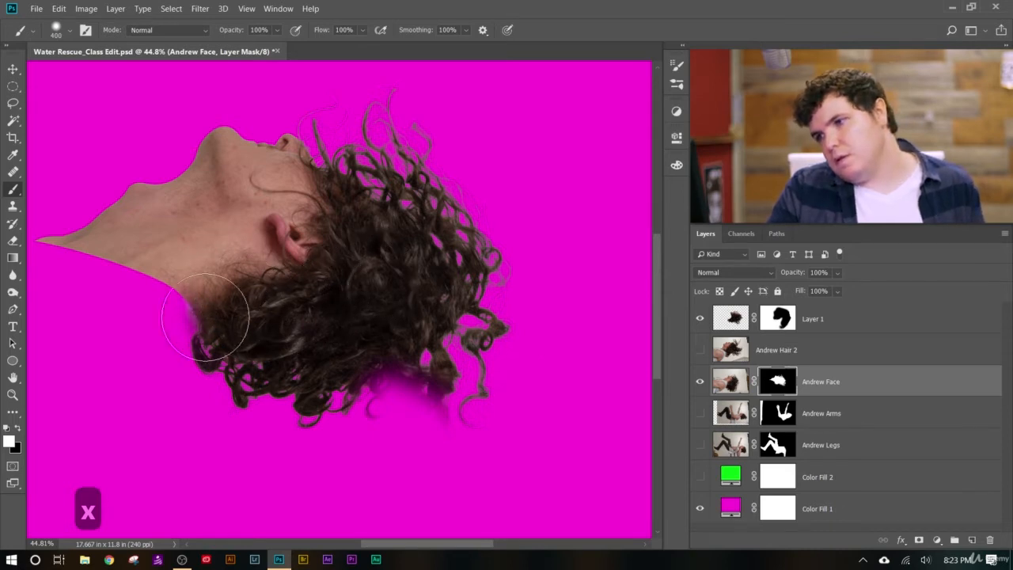
scroll(298, 314, "down", 2)
scroll(403, 468, "down", 1)
scroll(430, 441, "up", 3)
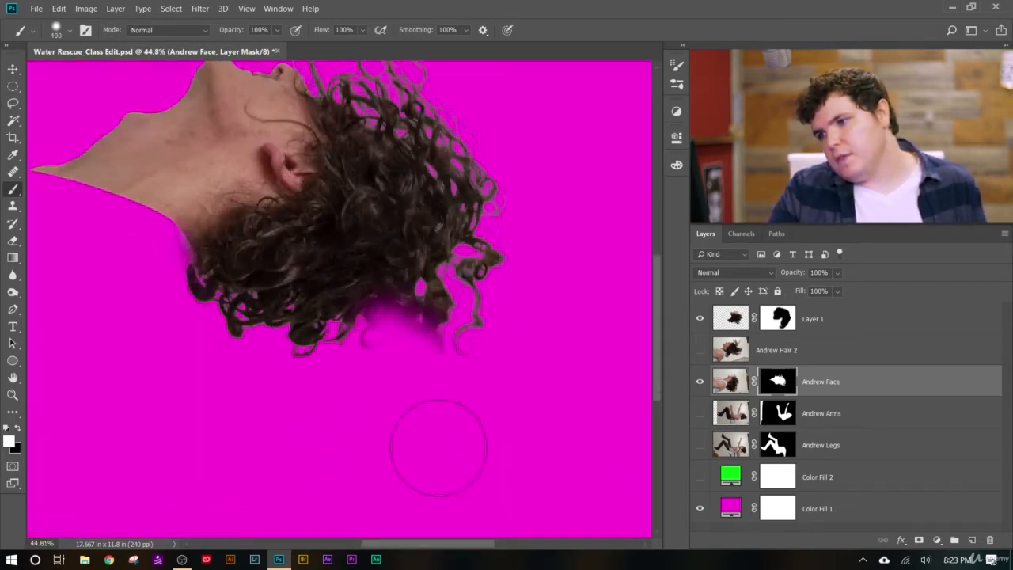
Try painting white and black strokes on Layer 1's mask around the lower-right curls, undoing each stroke.
left_click(778, 319)
mouse_move(475, 348)
left_mouse_down()
mouse_move(430, 300)
mouse_move(430, 385)
left_mouse_up()
key("ctrl+z")
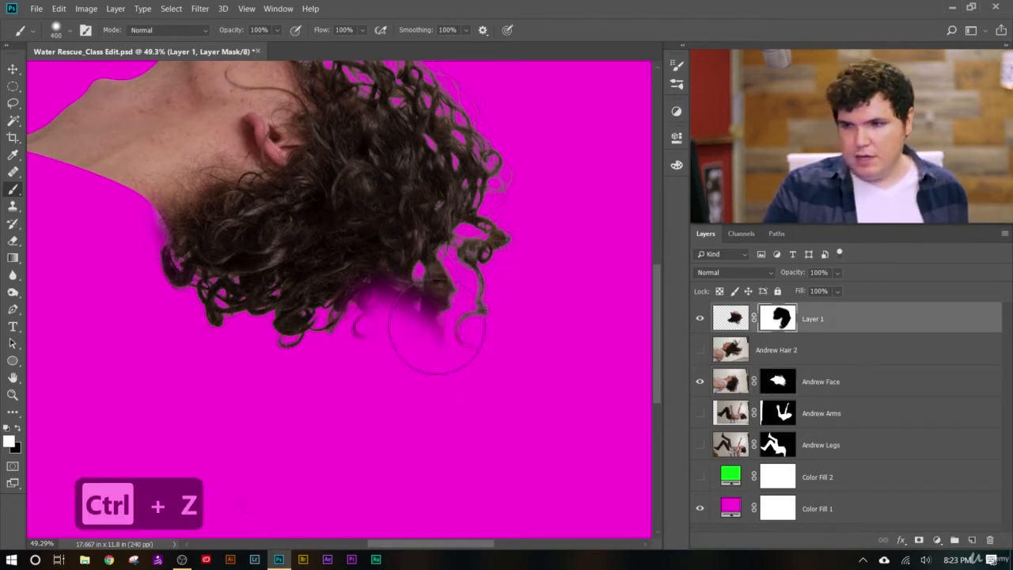
key("x")
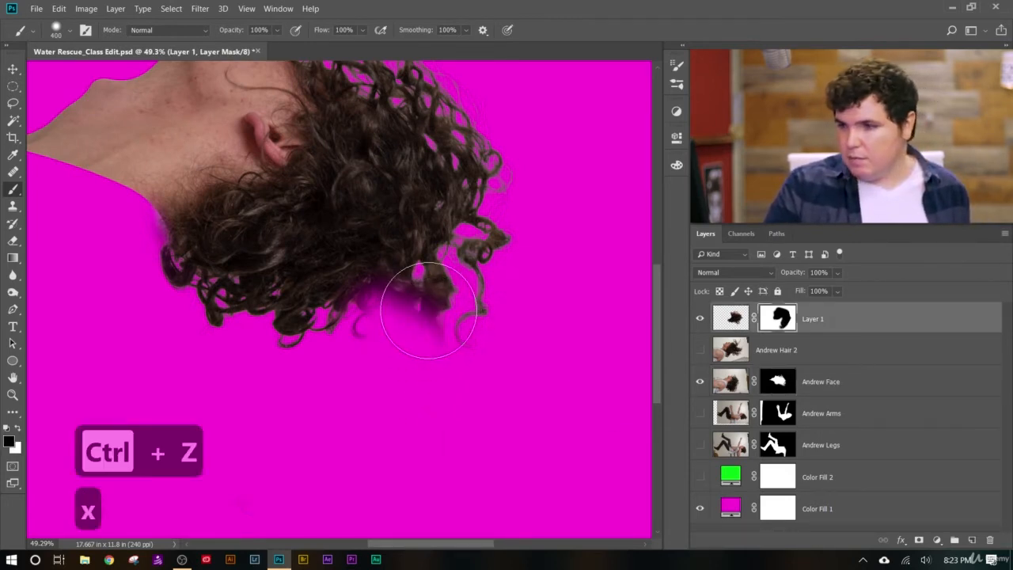
mouse_move(475, 308)
left_mouse_down()
mouse_move(430, 290)
mouse_move(355, 299)
mouse_move(475, 369)
mouse_move(482, 398)
left_mouse_up()
key("ctrl+z")
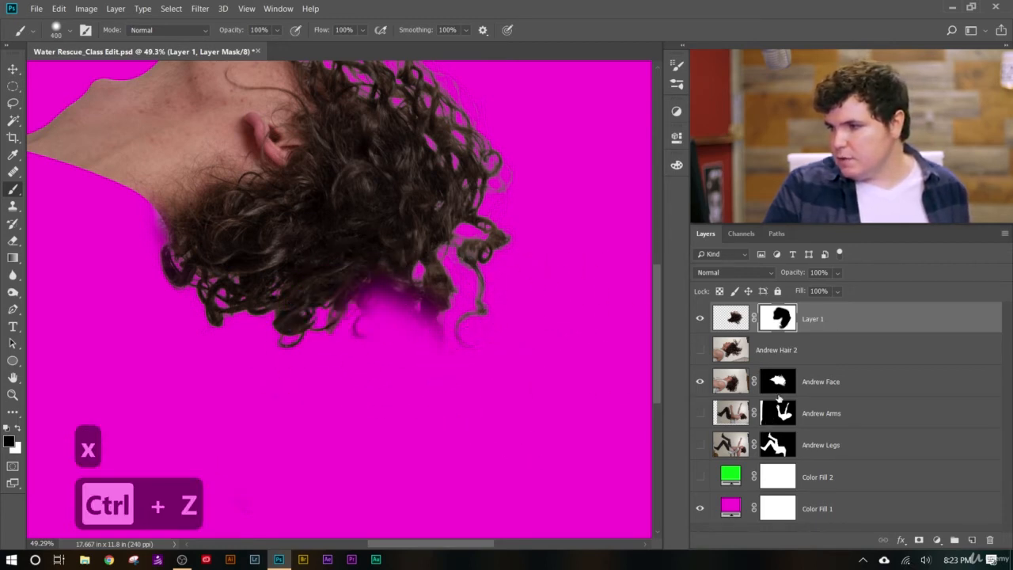
Try painting black on Andrew Face's mask with the 400 px brush to hide the lower-right hair.
left_click(778, 381)
mouse_move(438, 332)
left_mouse_down()
mouse_move(407, 311)
mouse_move(403, 297)
mouse_move(435, 299)
mouse_move(414, 267)
mouse_move(463, 307)
left_mouse_up()
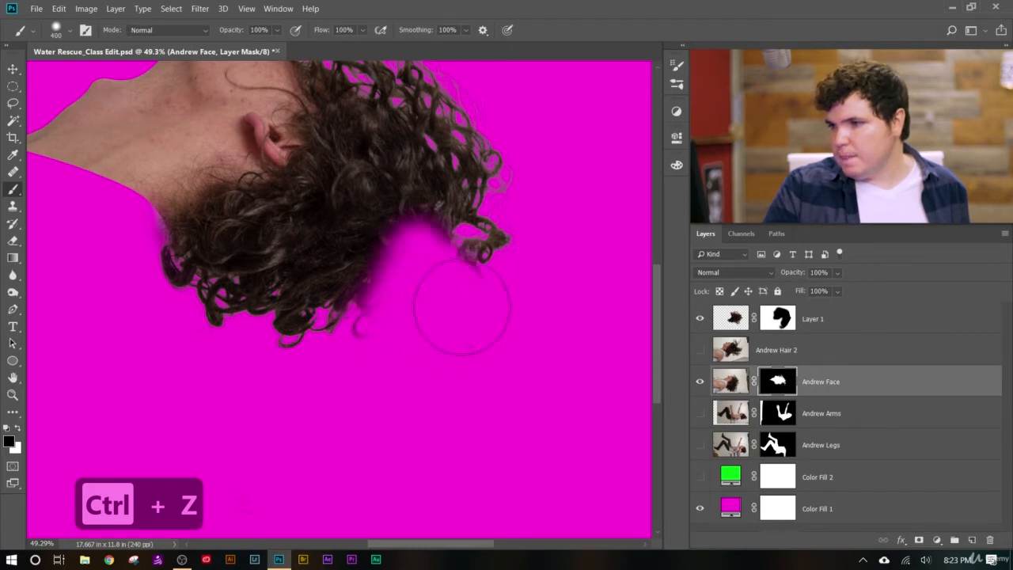
scroll(452, 407, "down", 2)
Step back through the history to undo the black strokes over the lower-right hair on Andrew Face's mask.
key("ctrl+alt+z")
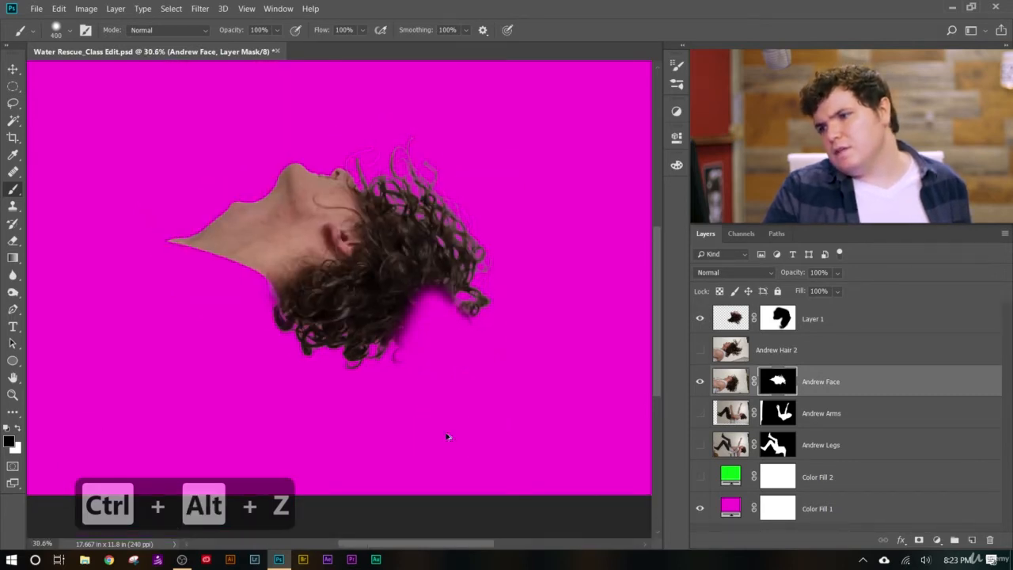
key("ctrl+alt+z")
key("ctrl+alt+z")
key("ctrl+alt+z")
key("ctrl+alt+z")
key("ctrl+alt+z")
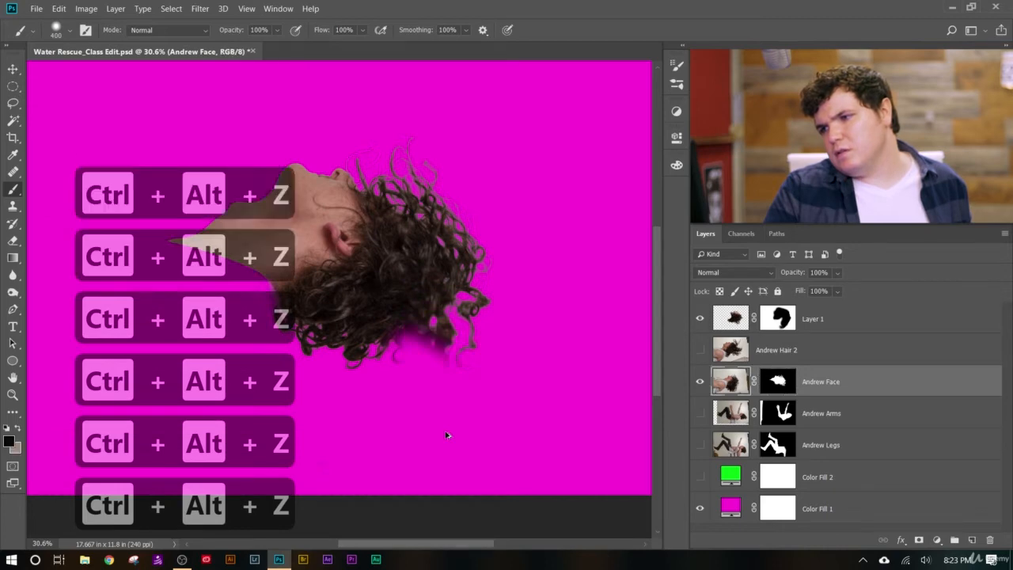
key("ctrl+alt+z")
key("ctrl+shift+z")
Paint black on Andrew Face's mask with a 125 px brush to hide the blurry clump beside the hanging curl.
scroll(469, 396, "up", 4)
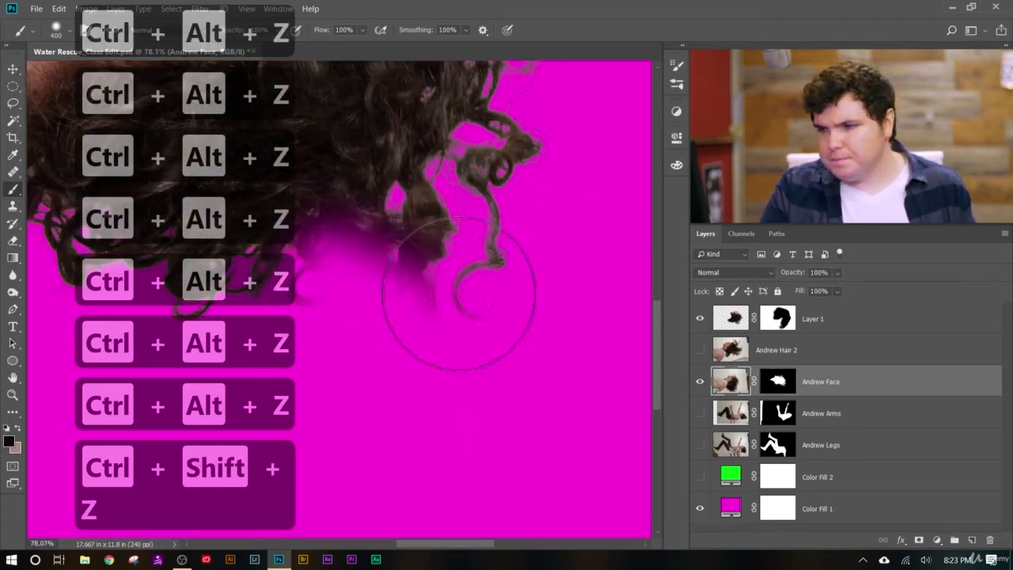
key("bracketleft")
key("bracketleft")
key("bracketleft")
key("bracketleft")
key("bracketleft")
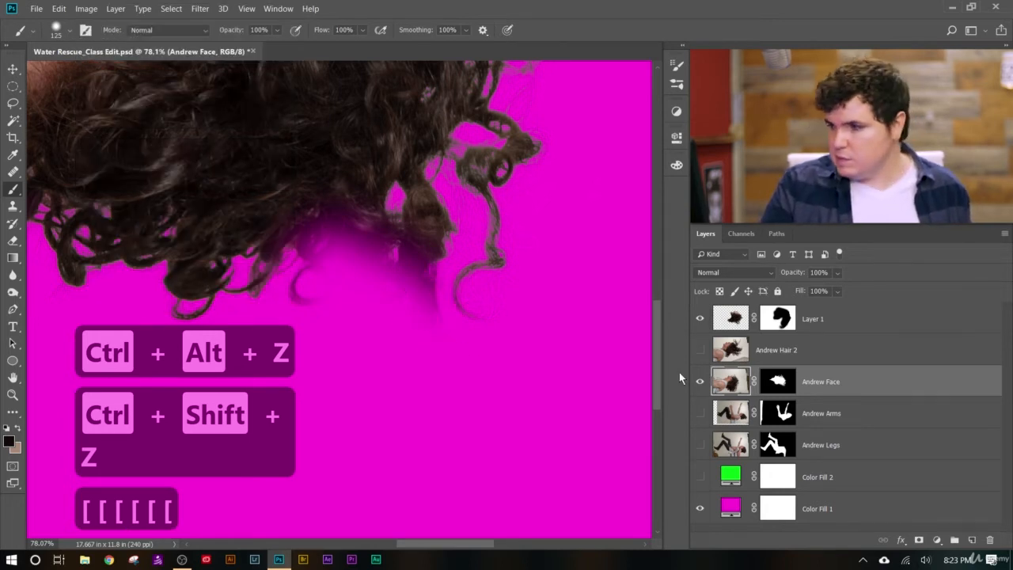
key("ctrl+z")
key("ctrl+alt+z")
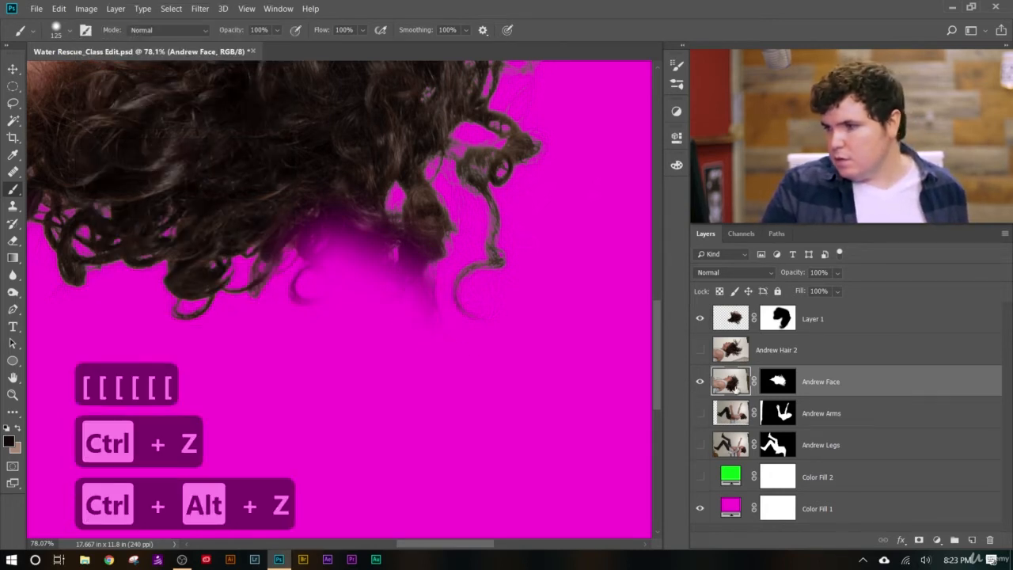
left_click(778, 382)
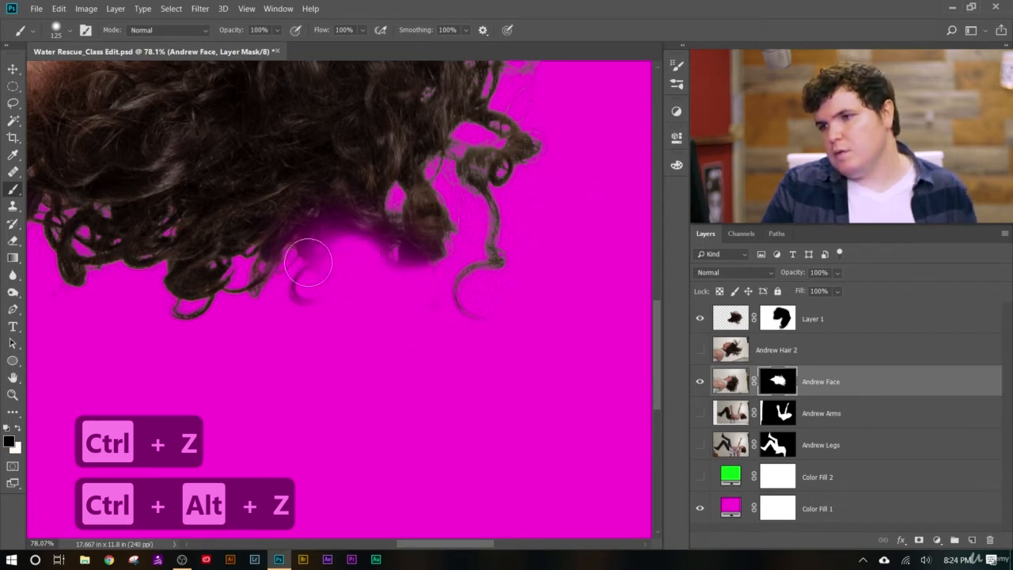
mouse_move(408, 255)
left_mouse_down()
mouse_move(420, 238)
mouse_move(380, 250)
mouse_move(425, 207)
left_mouse_up()
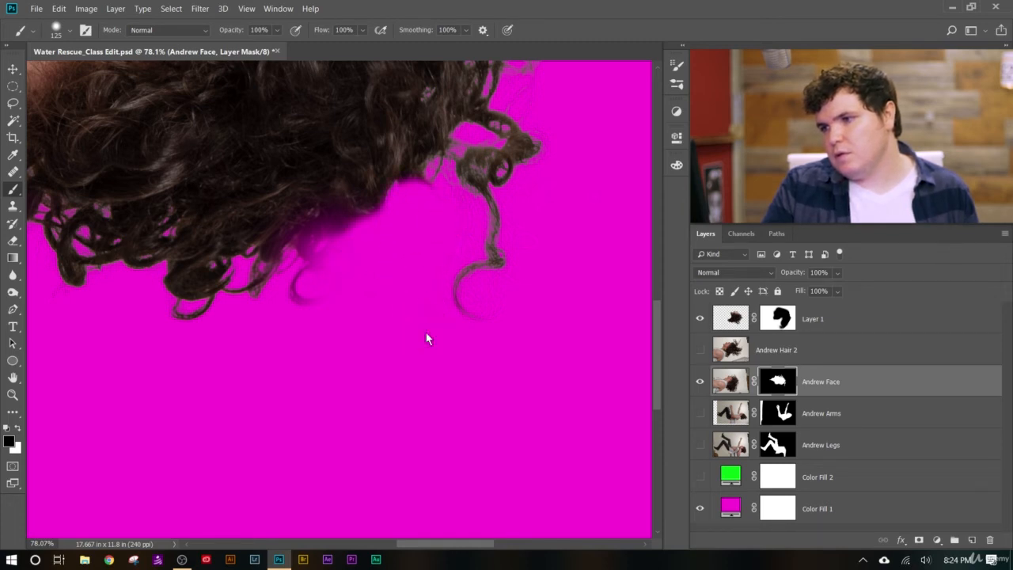
Paint out the hanging curl on Andrew Face's mask and the faint stray curl below the hair on Layer 1's mask.
scroll(451, 342, "down", 13)
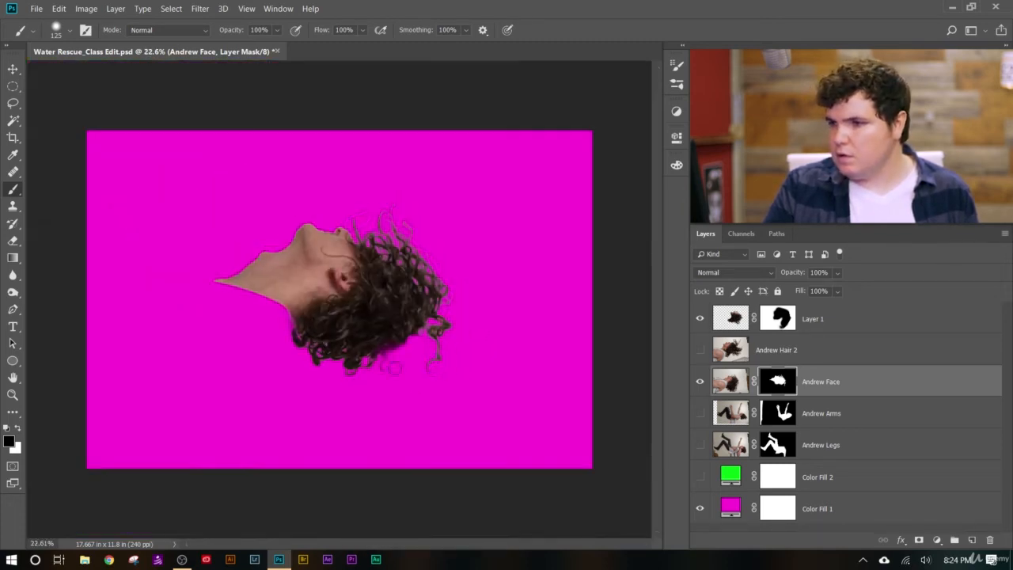
scroll(408, 365, "up", 4)
scroll(443, 356, "up", 2)
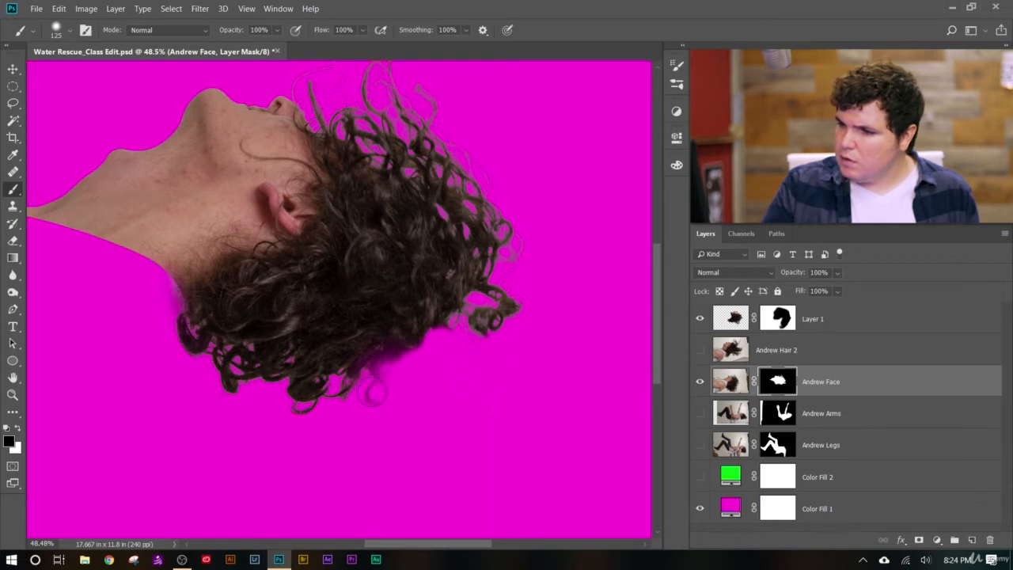
left_click(772, 316)
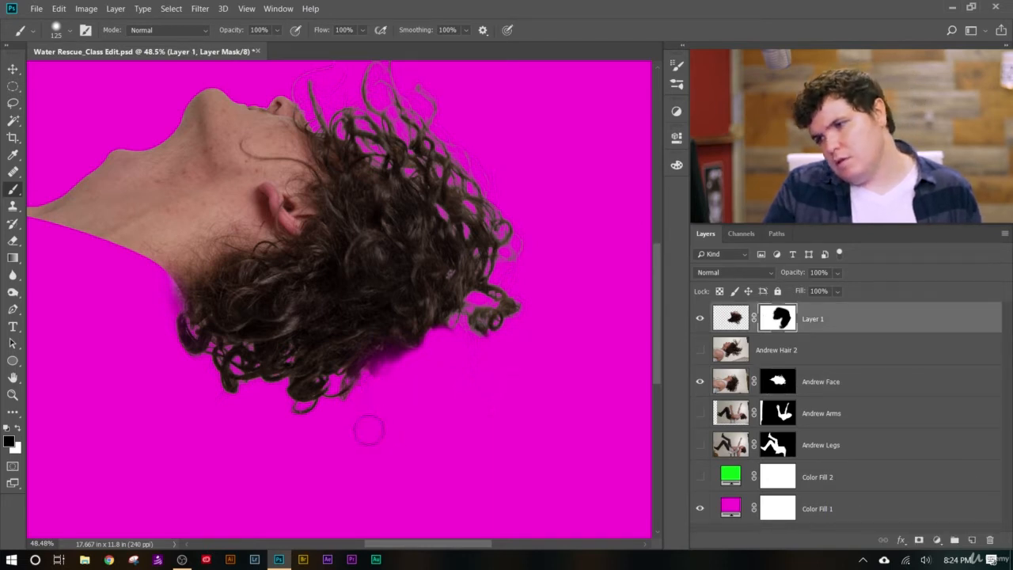
scroll(469, 344, "down", 3)
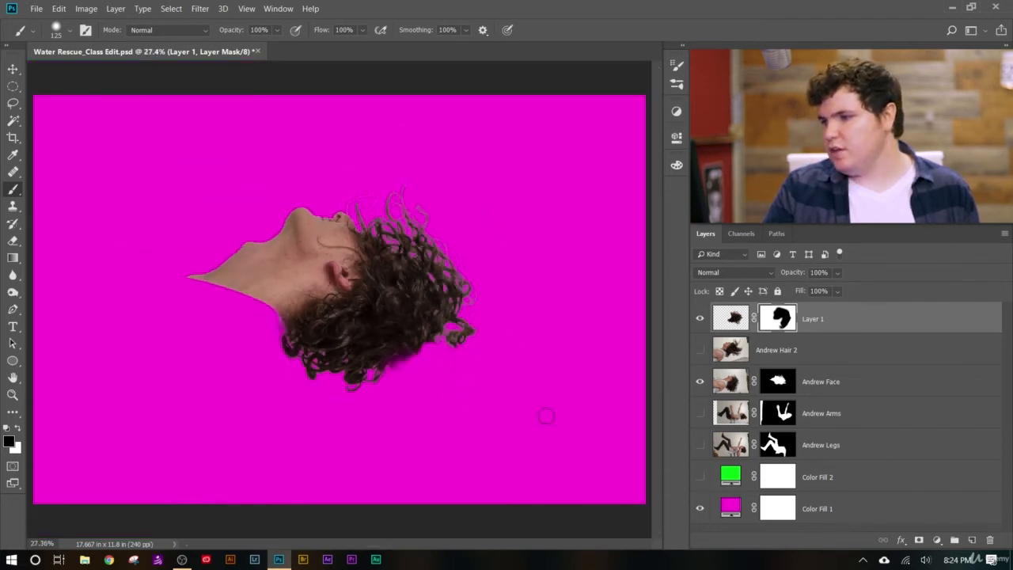
Hide Layer 1, then show and select the Andrew Hair 2 layer.
left_click(700, 319)
left_click(700, 349)
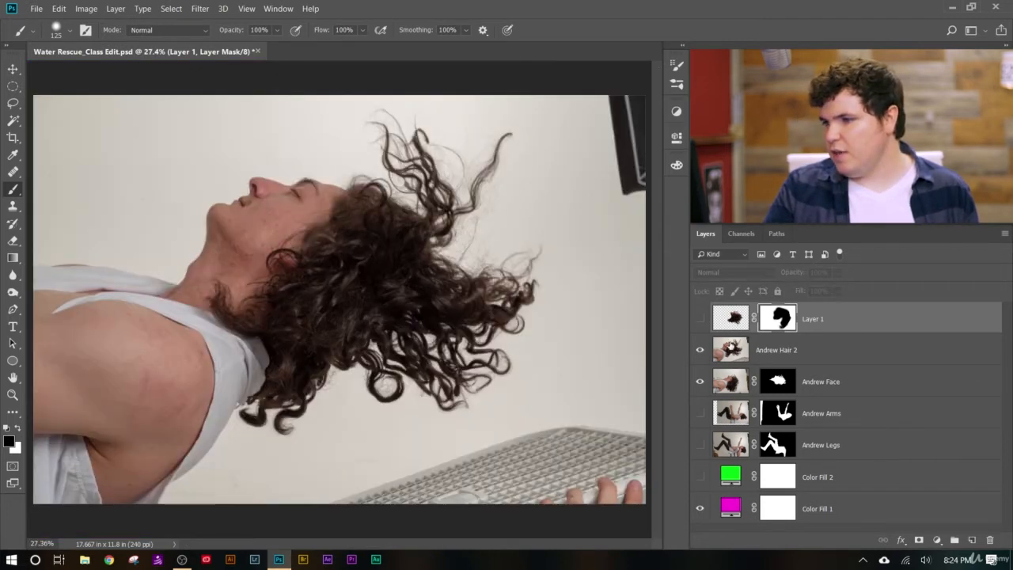
left_click(744, 359)
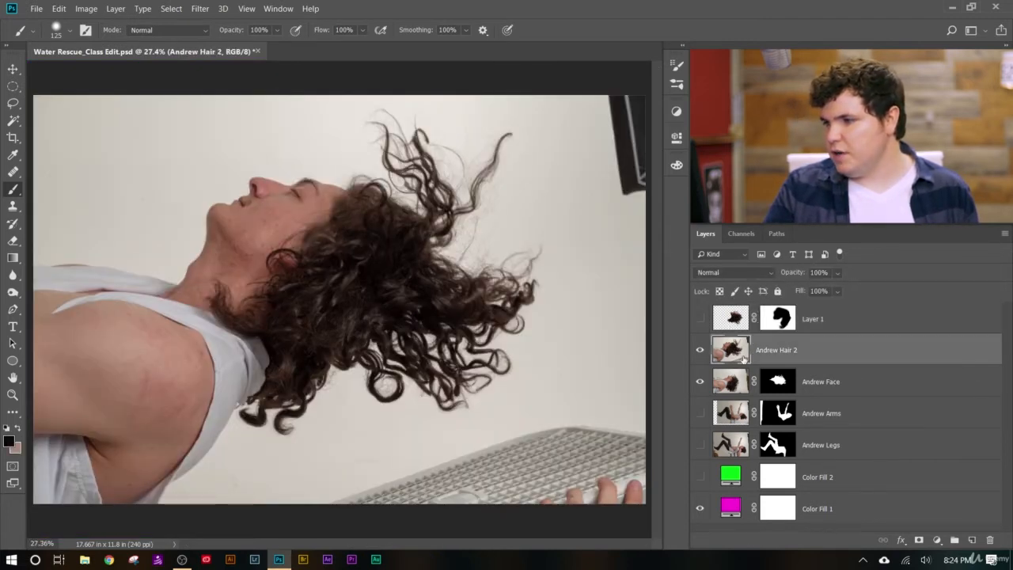
Compare the Red, Green and Blue channels, load the Blue channel as a selection, and return to the full RGB view.
left_click(742, 233)
left_click(753, 273)
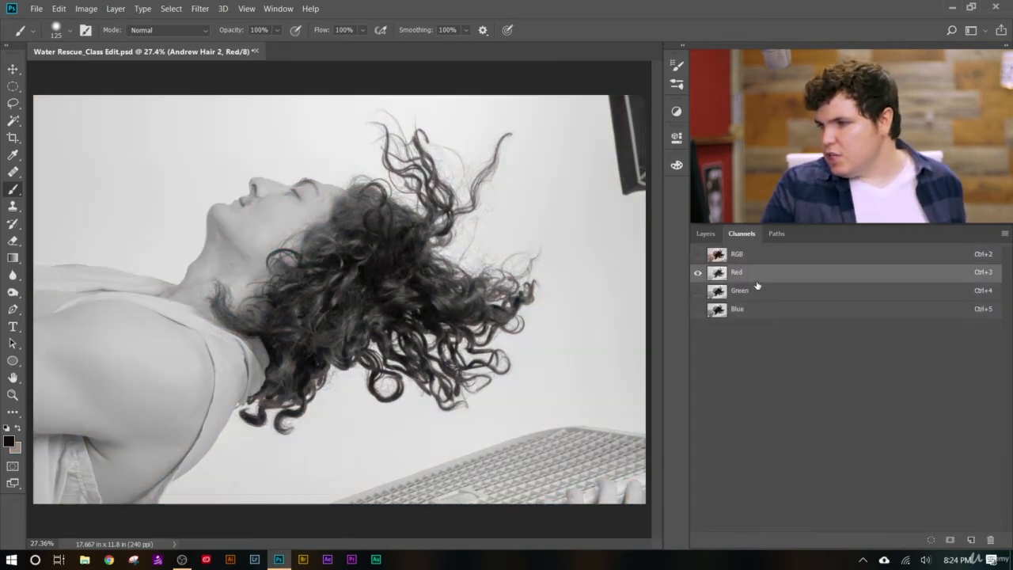
left_click(752, 291)
left_click(755, 311)
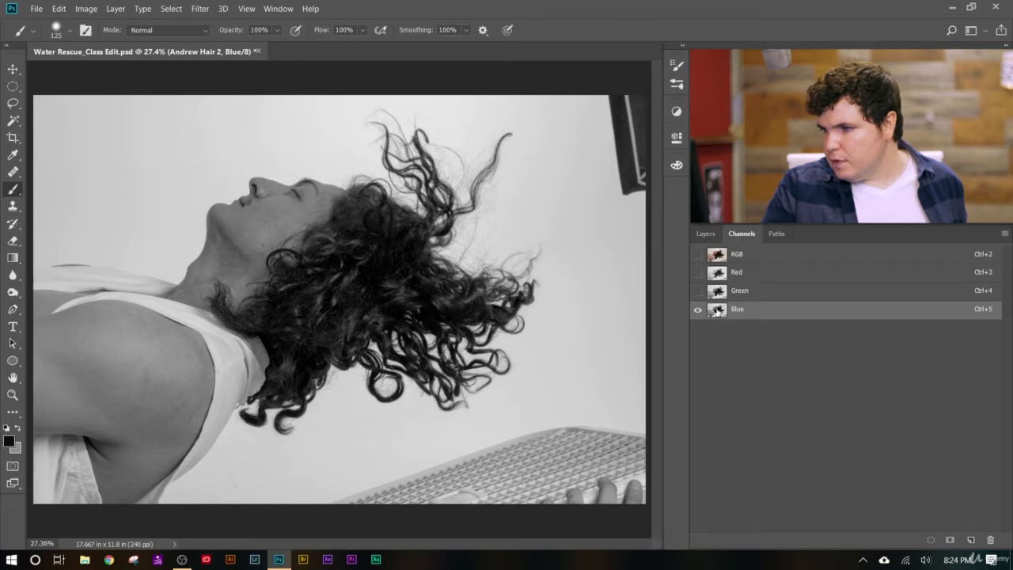
left_click(717, 311, "ctrl")
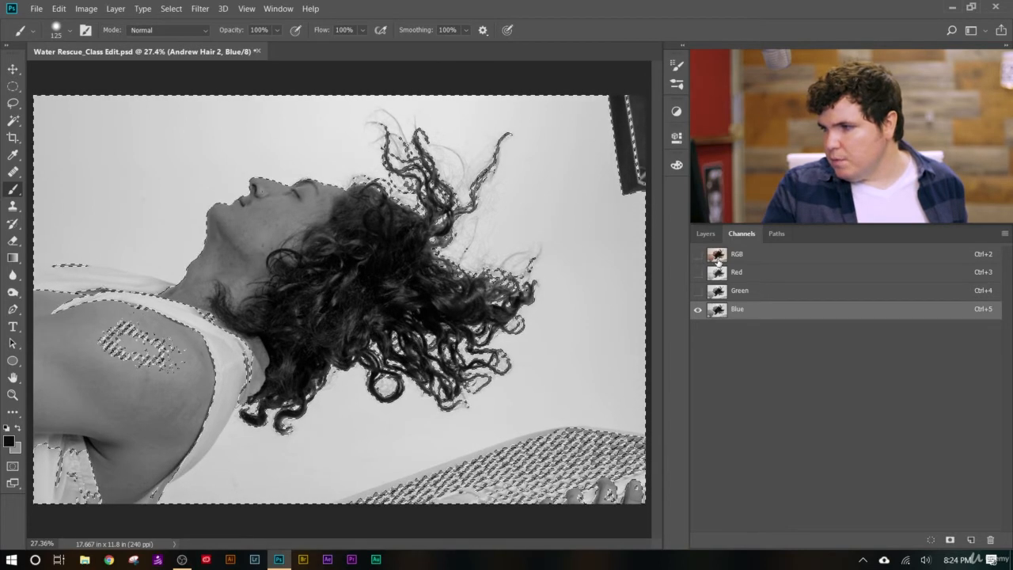
left_click(718, 255)
Add a layer mask to Andrew Hair 2 from the selection, hide the Andrew Face layer, and invert the new mask.
left_click(706, 234)
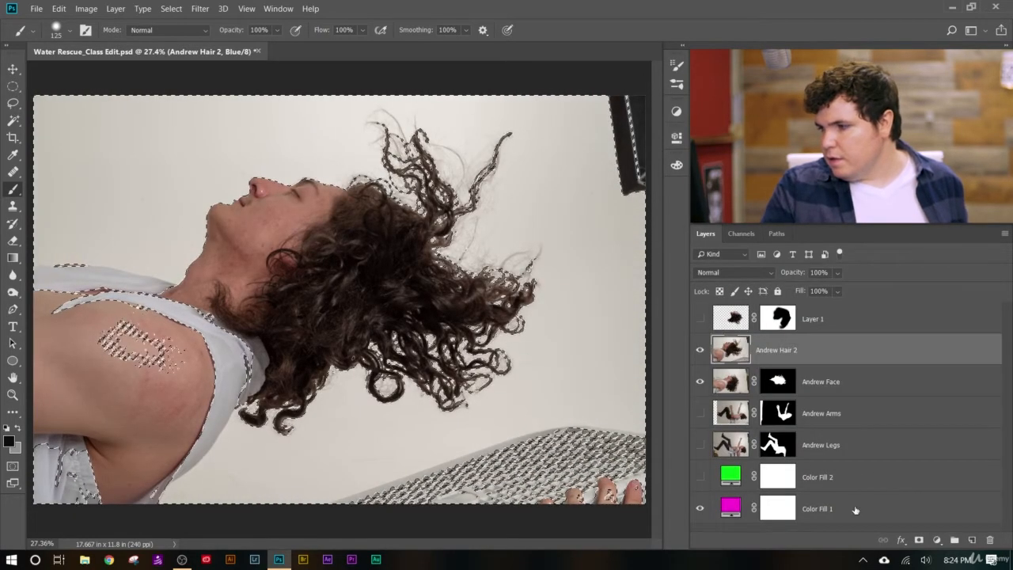
left_click(918, 540)
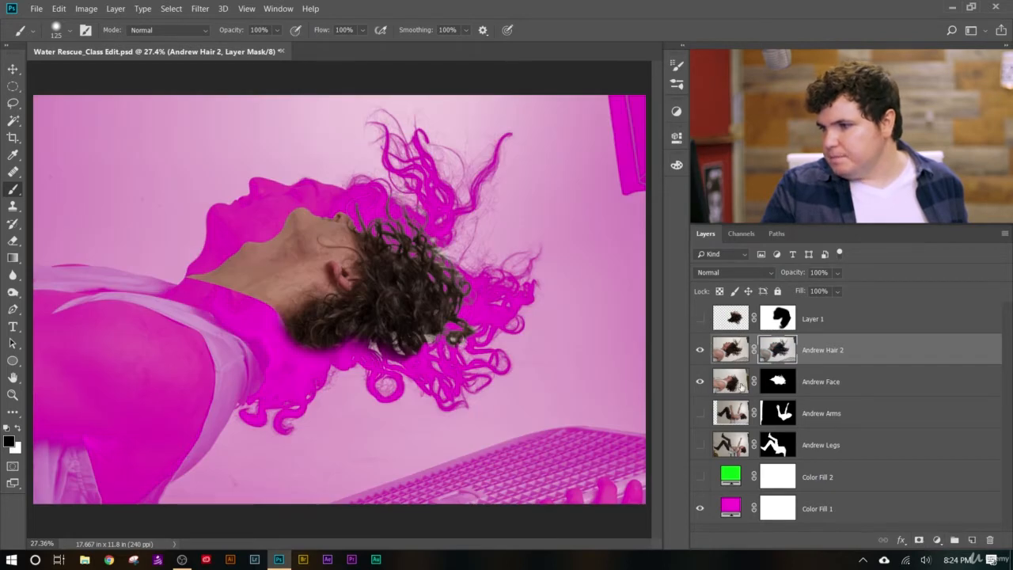
left_click(701, 382)
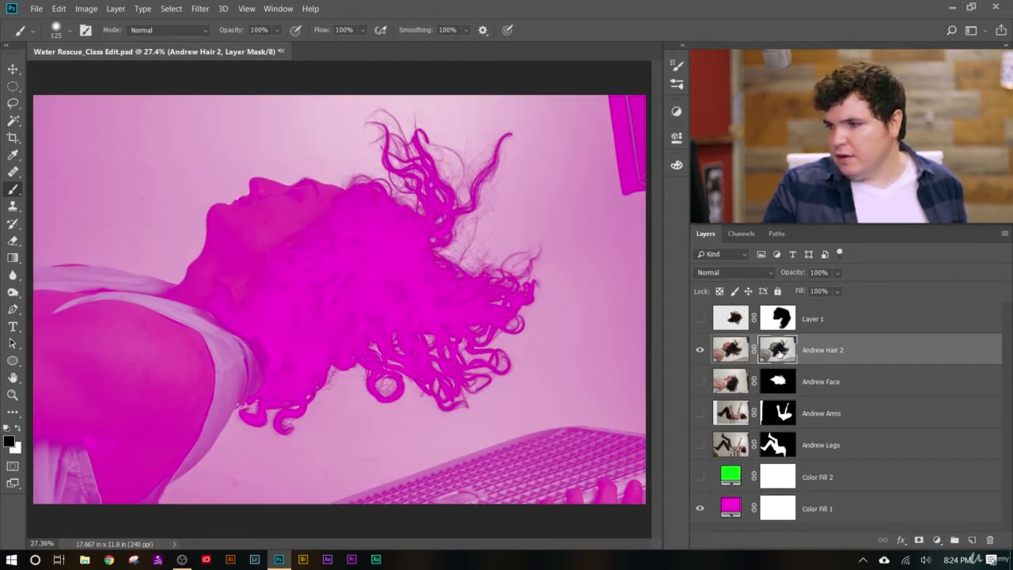
key("ctrl+i")
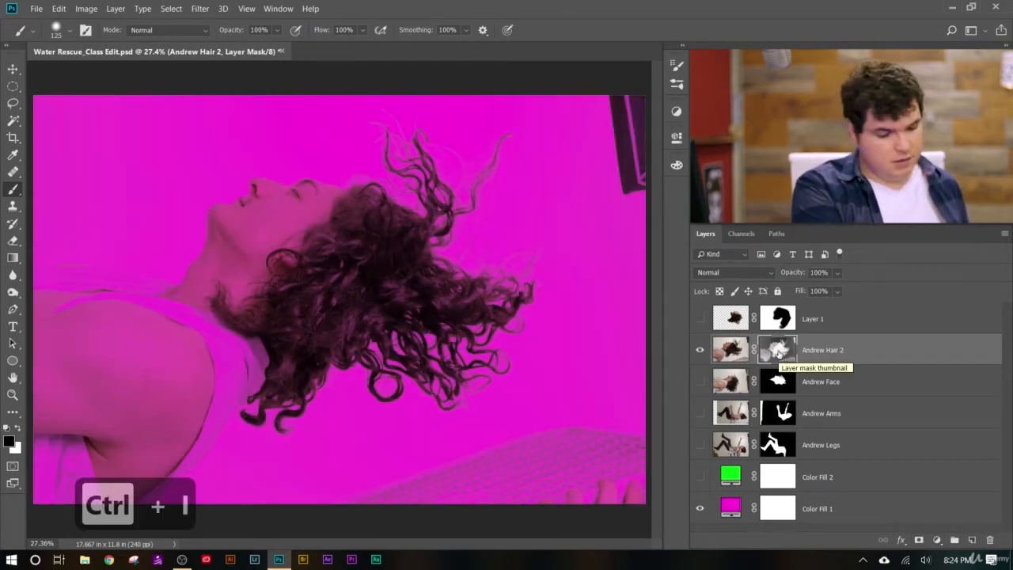
Apply Curves to Andrew Hair 2's mask with black input 34, white input about 201, and a midpoint at input 150, output 110.
key("ctrl+m")
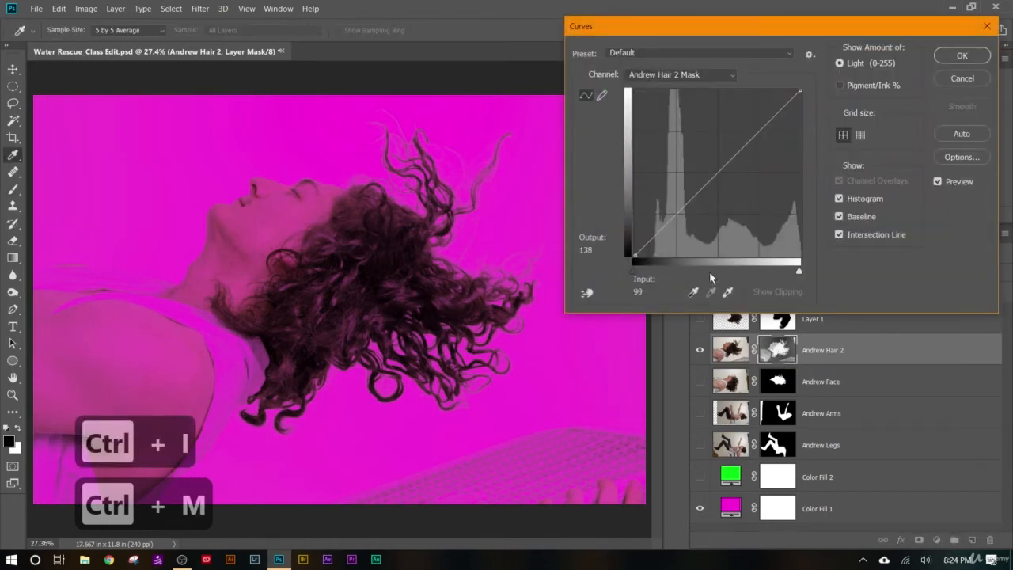
left_click_drag(632, 270, 656, 282)
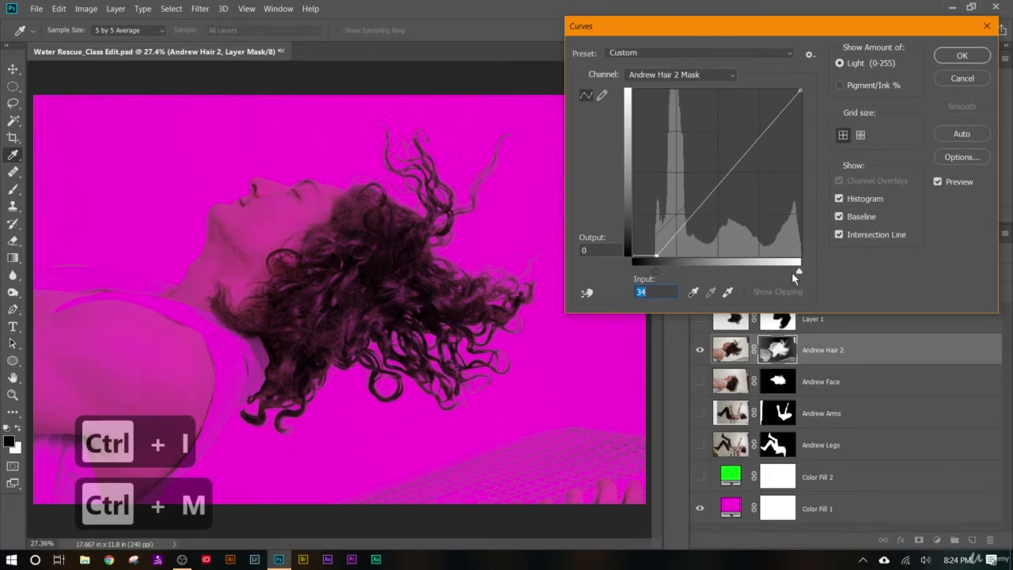
left_click_drag(793, 274, 765, 274)
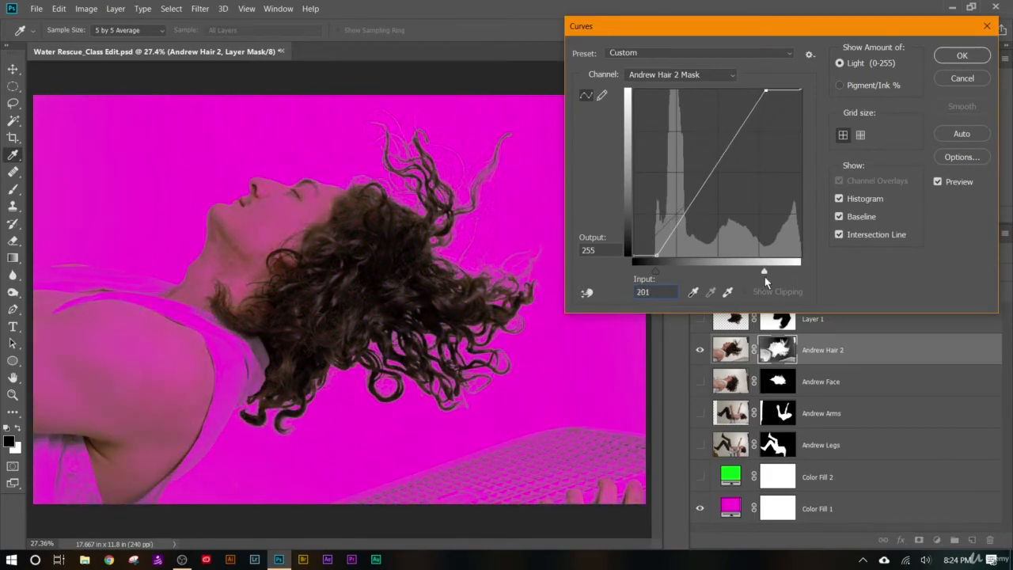
left_click_drag(709, 176, 733, 185)
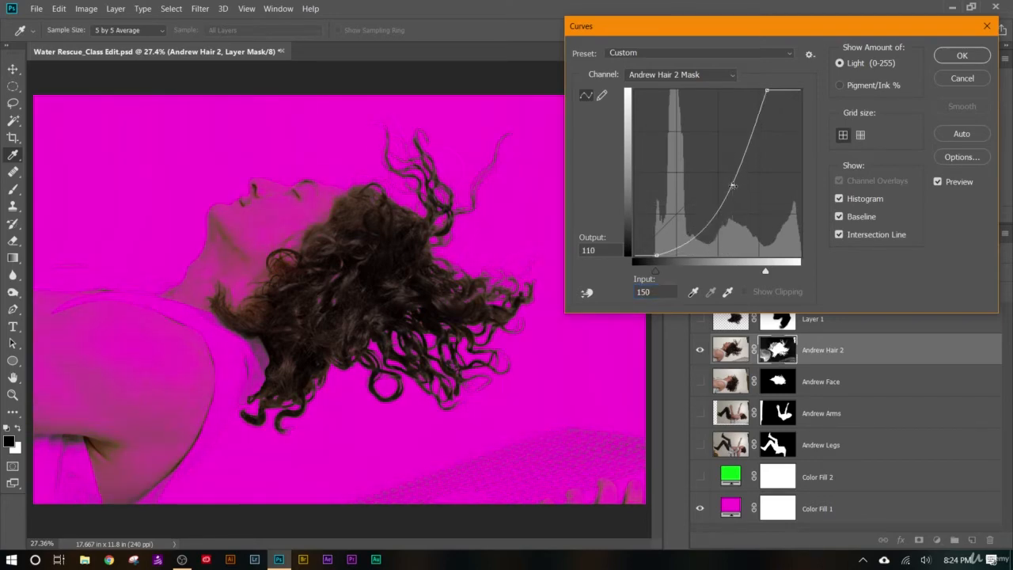
left_click(962, 56)
Examine the edges of the masked curls and stray strands on Andrew Hair 2, both close up and as a whole.
key("b")
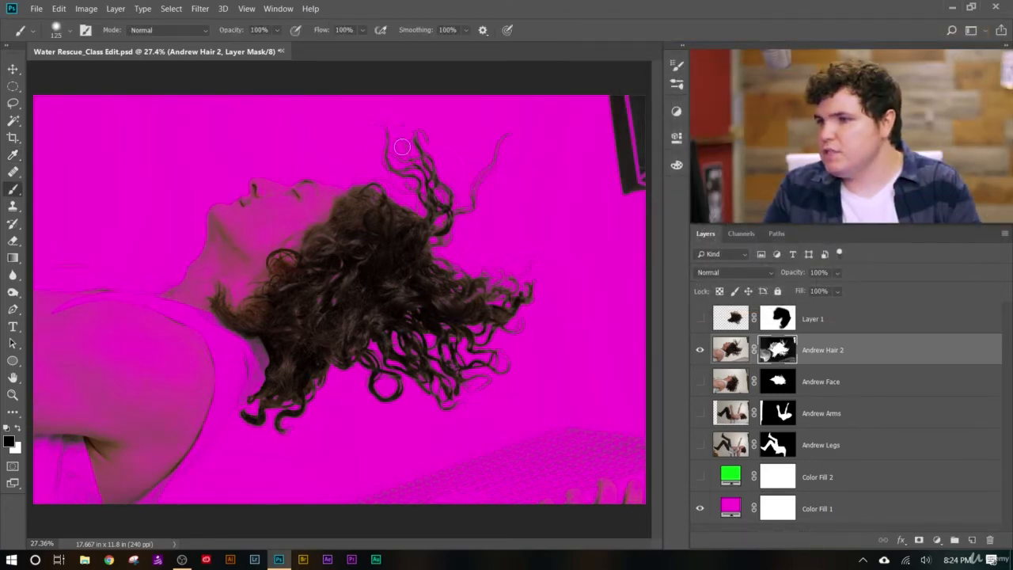
scroll(404, 217, "up", 4)
scroll(441, 372, "down", 4)
scroll(440, 408, "up", 4)
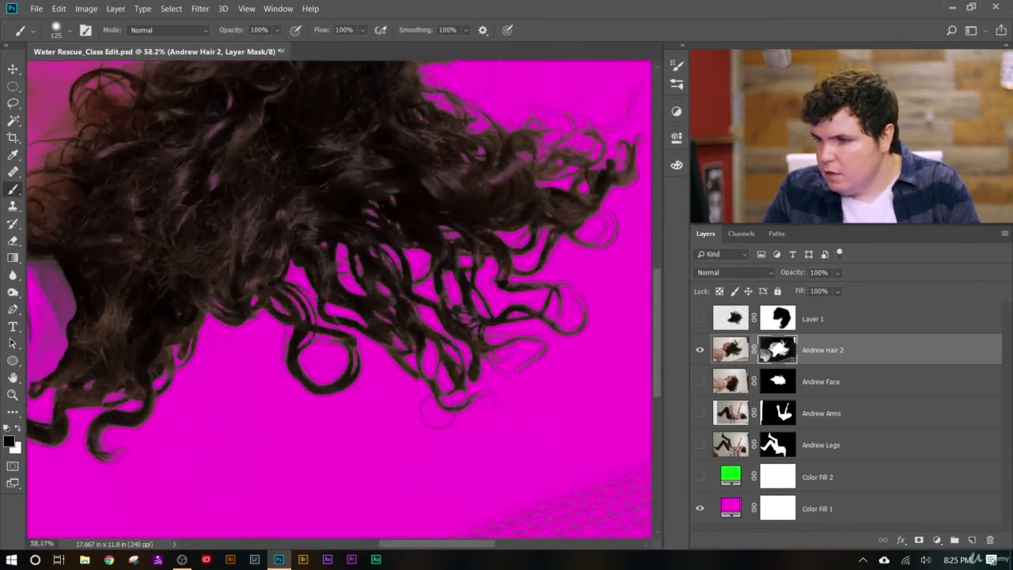
scroll(447, 367, "down", 9)
scroll(421, 284, "up", 3)
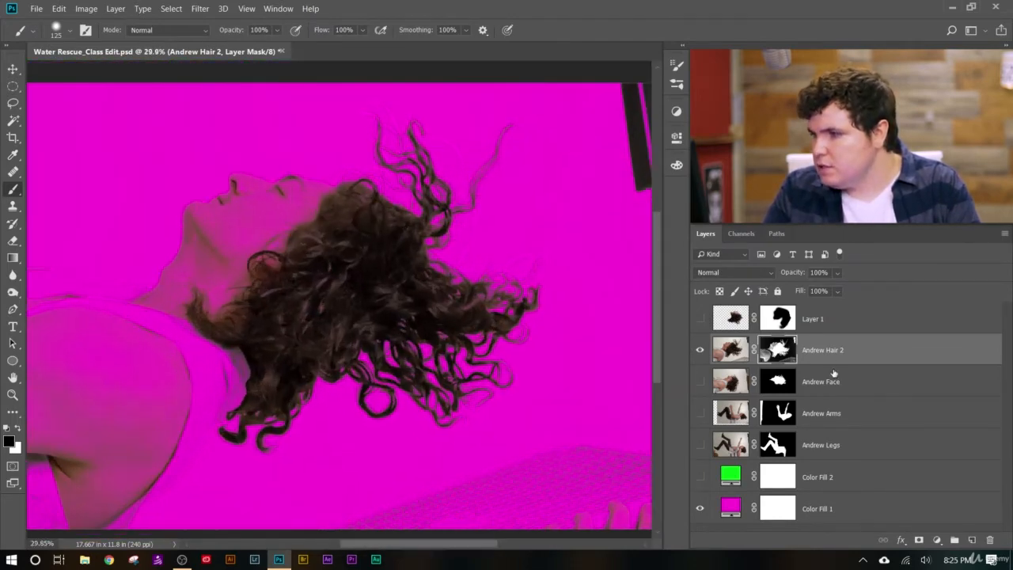
scroll(360, 398, "down", 4)
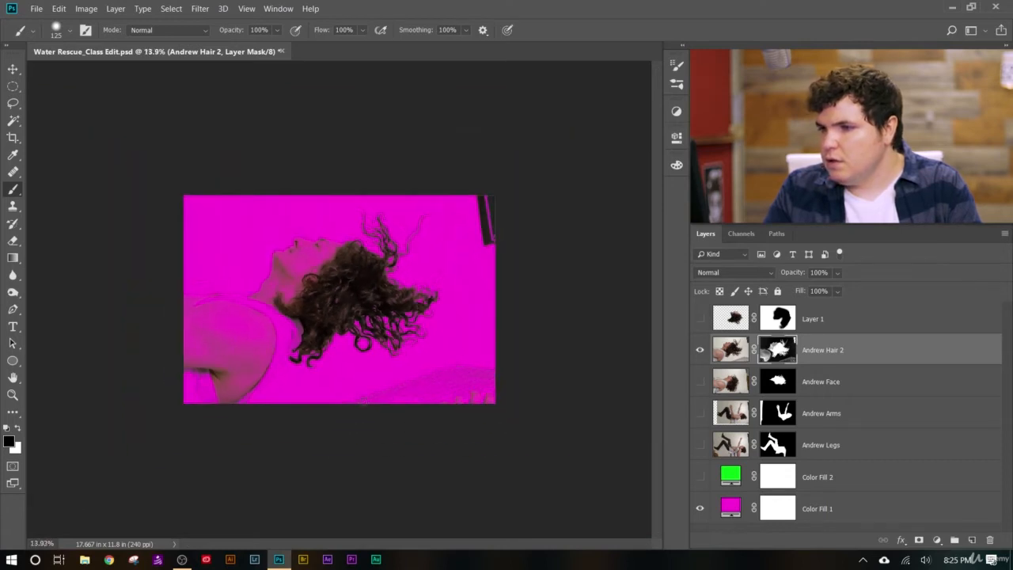
scroll(360, 398, "up", 2)
Soften Andrew Hair 2's mask with a Gaussian Blur of 1.2 pixels radius and check the curl edges up close.
left_click(199, 7)
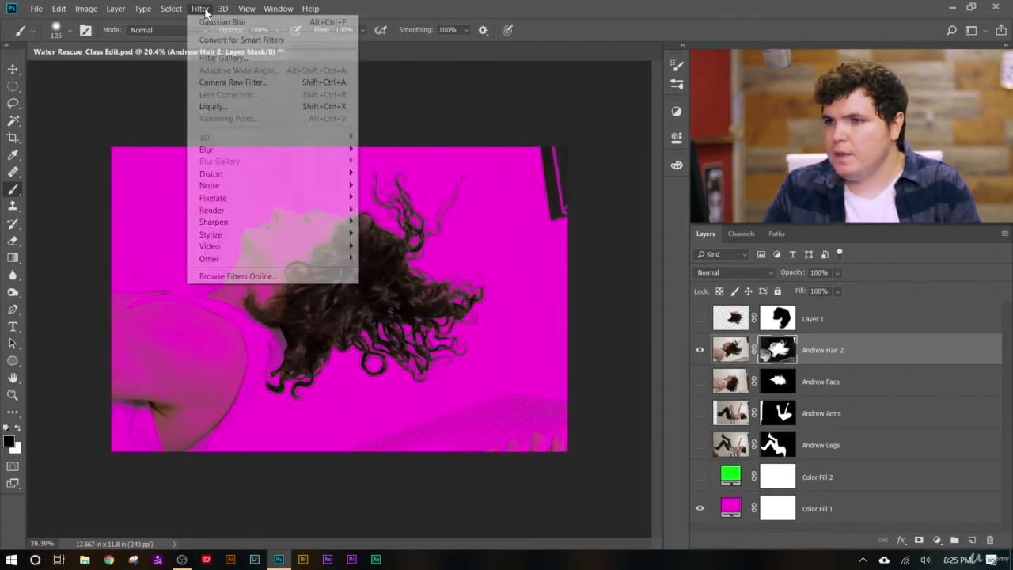
mouse_move(237, 150)
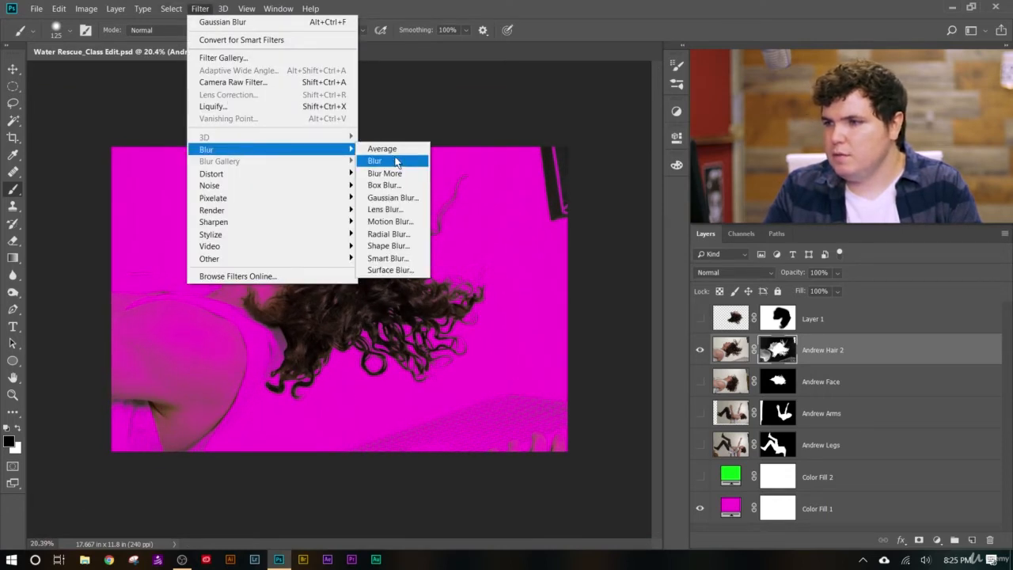
left_click(393, 197)
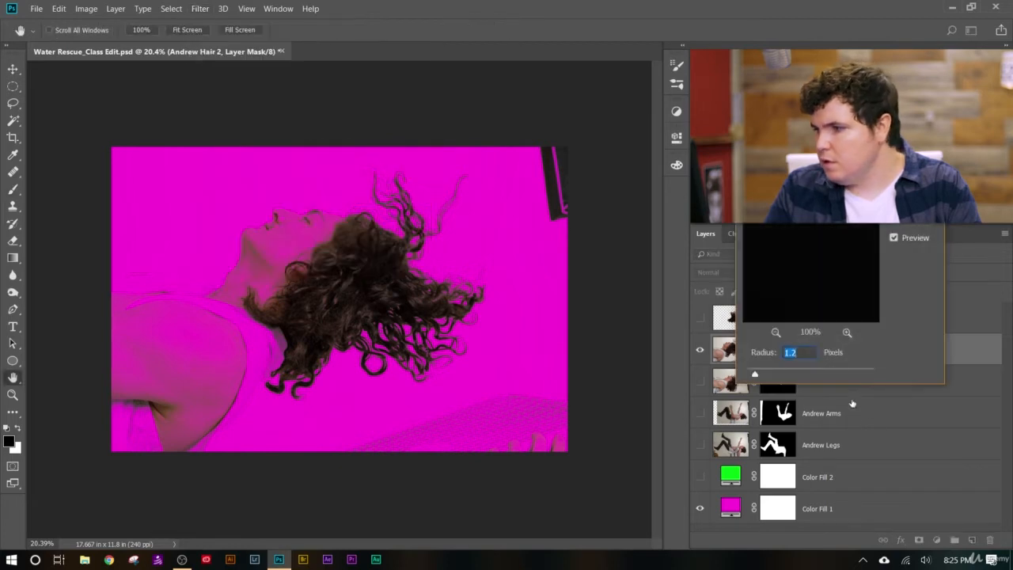
left_click(916, 195)
scroll(433, 326, "up", 13)
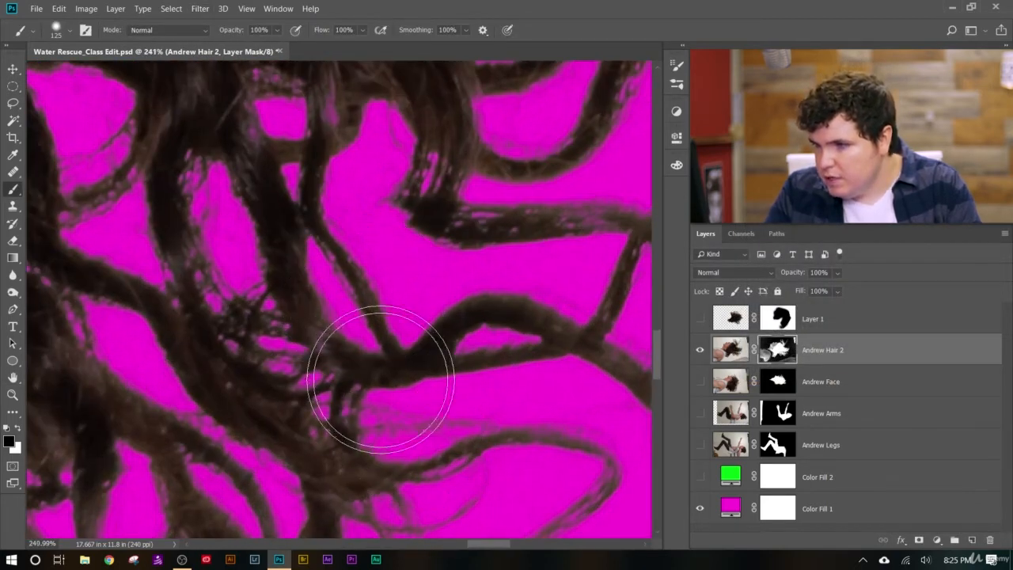
scroll(385, 380, "down", 9)
scroll(338, 469, "down", 3)
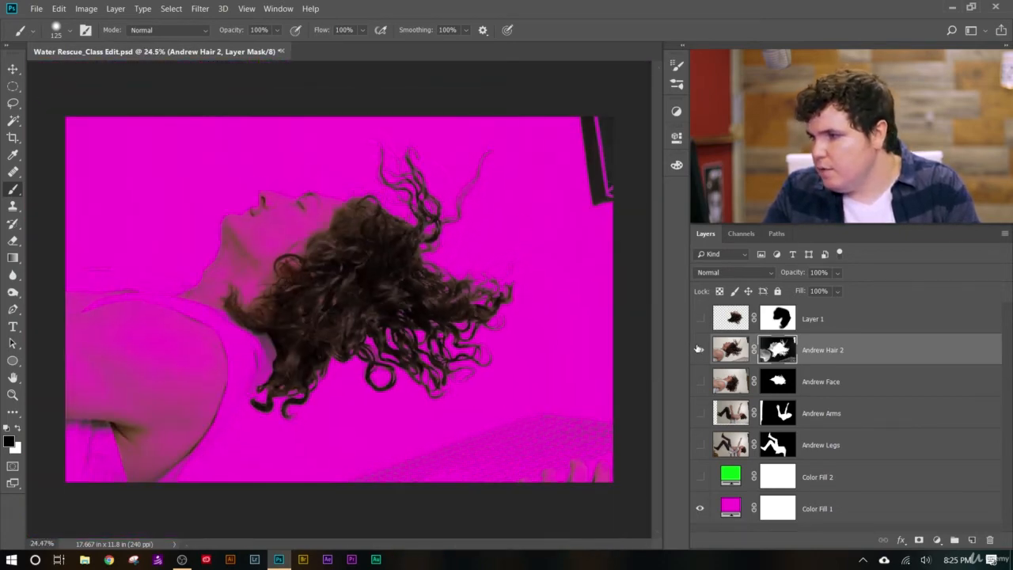
Compare the Face and Layer 1 cutouts with the Hair 2 layer by toggling their visibility, ending on Hair 2.
left_click(699, 349)
left_click(700, 318)
left_click(700, 382)
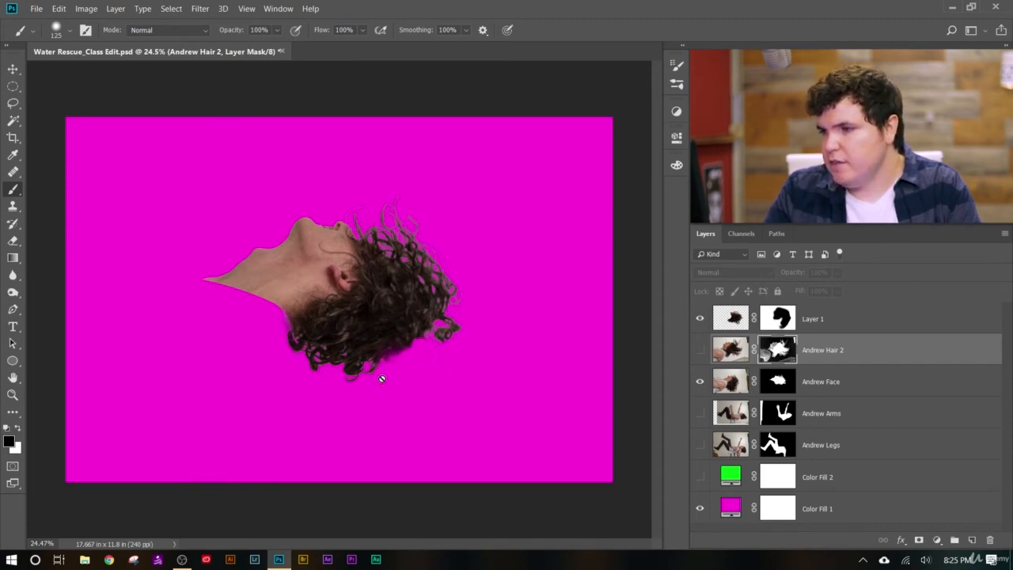
left_click(700, 318)
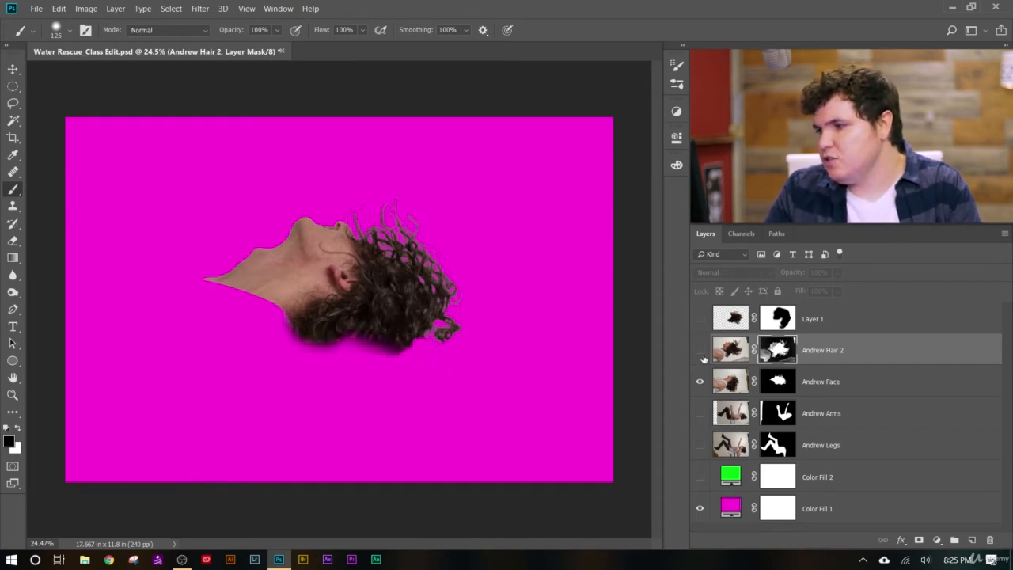
left_click(700, 350)
left_click(700, 382)
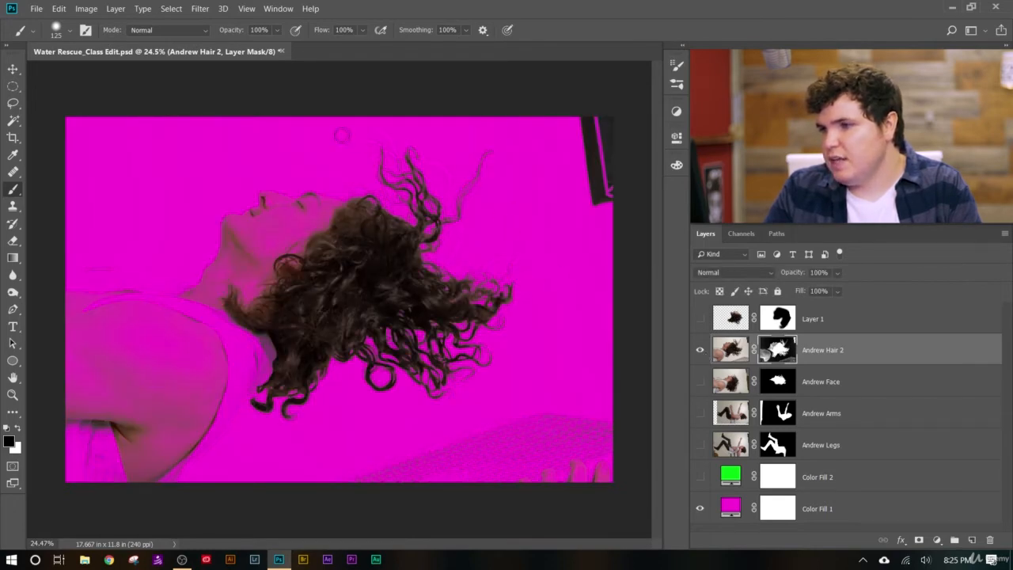
scroll(487, 207, "up", 4)
scroll(491, 169, "down", 3)
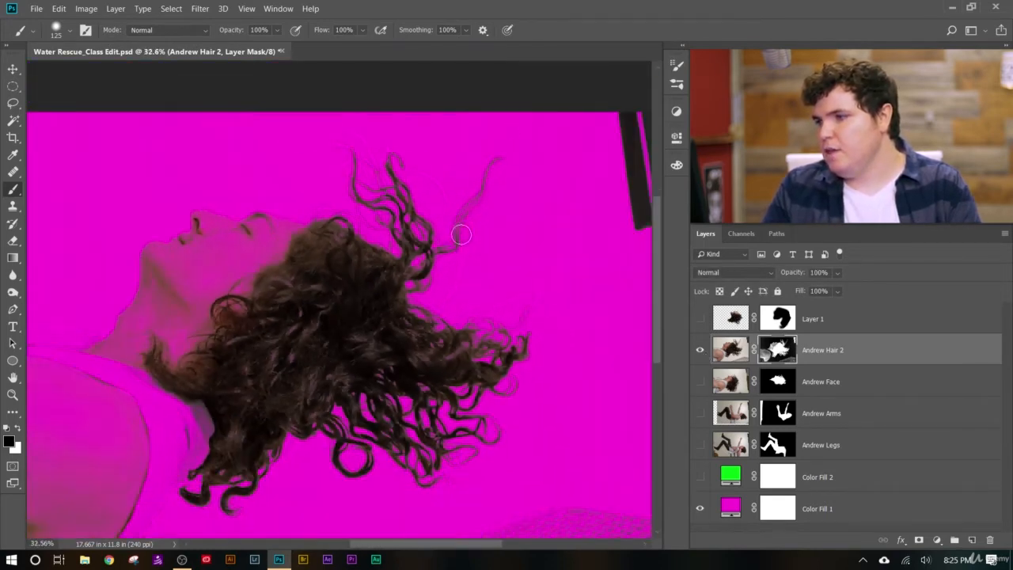
Duplicate the Hair 2 layer and hide the original.
left_click(736, 358)
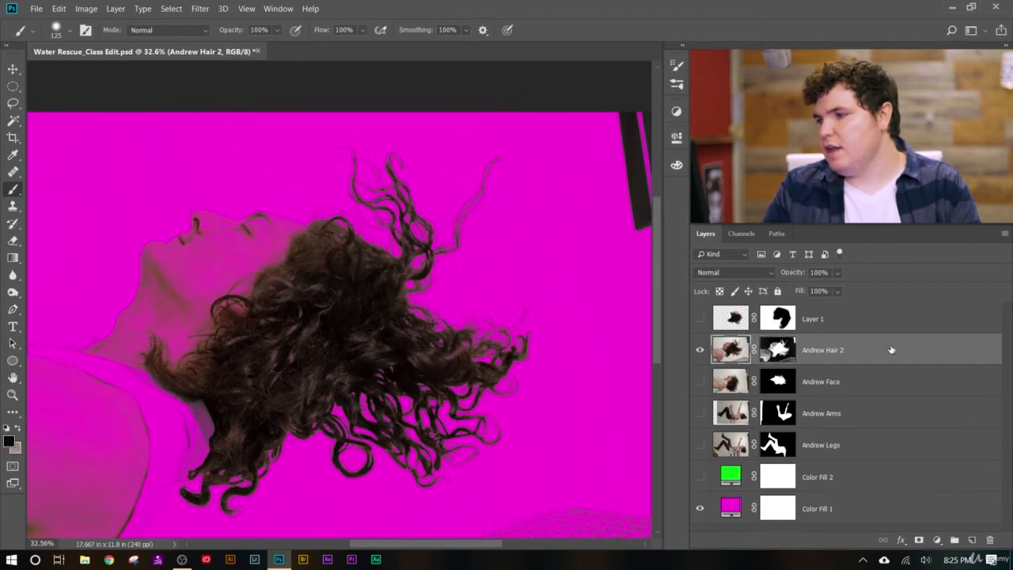
key("ctrl+j")
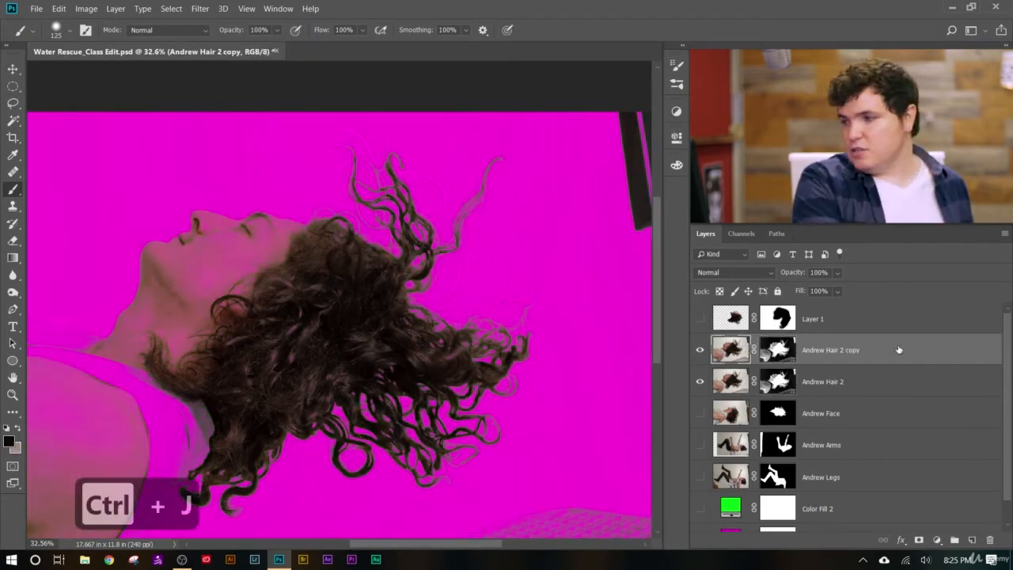
left_click(699, 382)
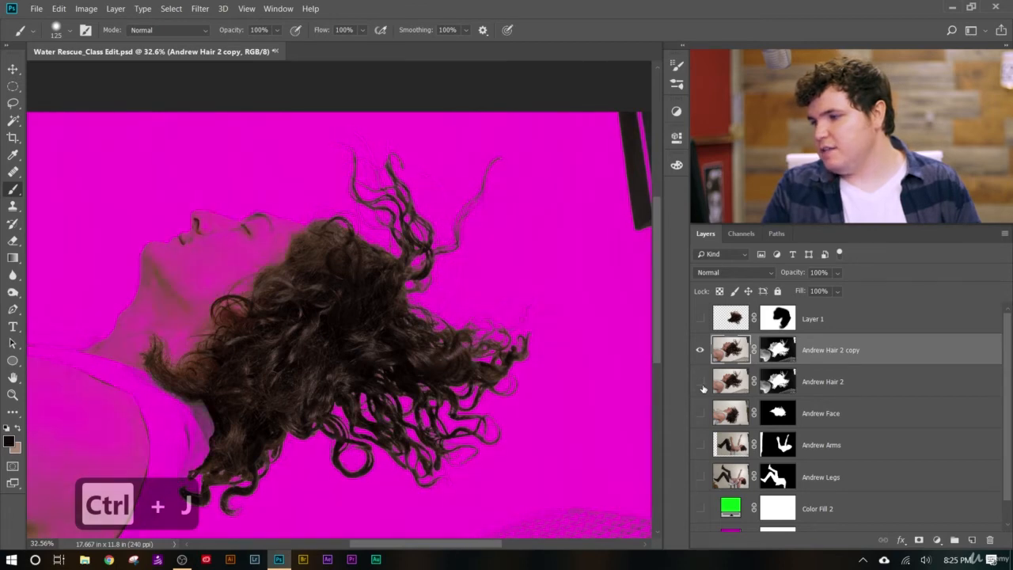
Apply the layer mask of the Hair 2 copy permanently to its pixels.
left_click(779, 358)
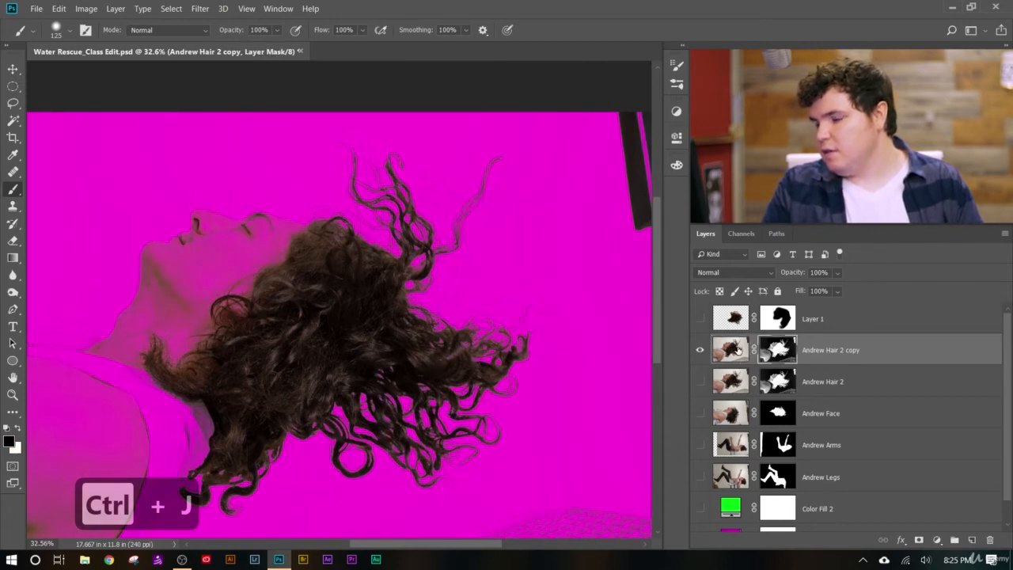
right_click(774, 354)
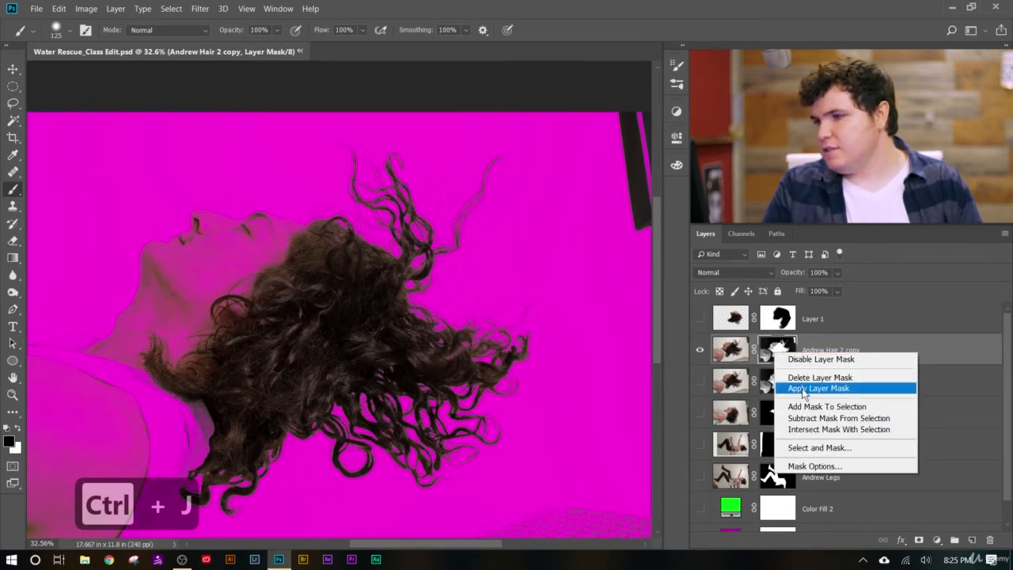
left_click(803, 389)
Lasso a freehand selection around the loose strands rising from the top of the hair on the Hair 2 copy, and copy it.
scroll(489, 300, "down", 6)
scroll(484, 329, "up", 4)
scroll(486, 261, "down", 4)
scroll(488, 158, "up", 7)
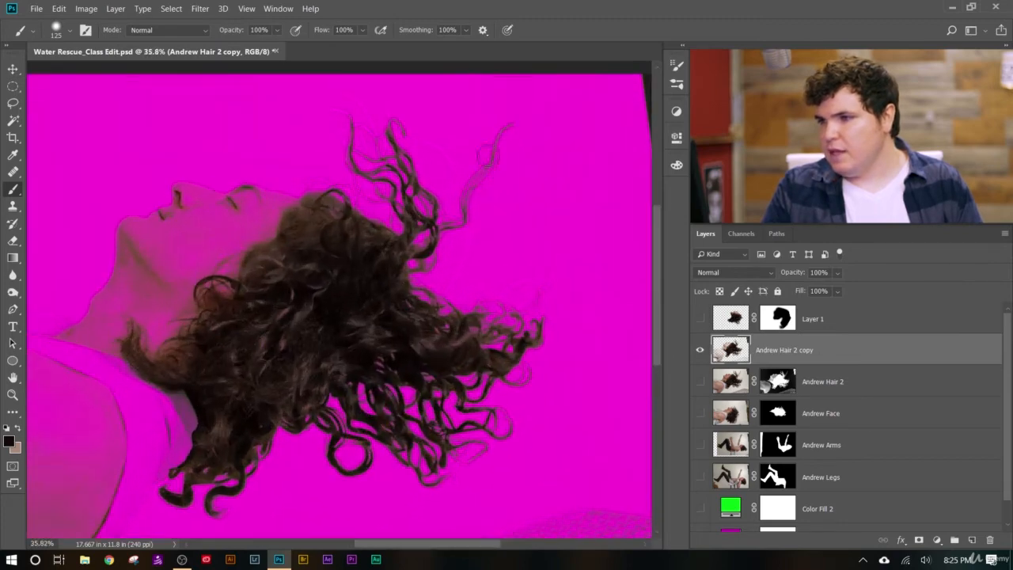
scroll(488, 157, "up", 3)
left_click(12, 103)
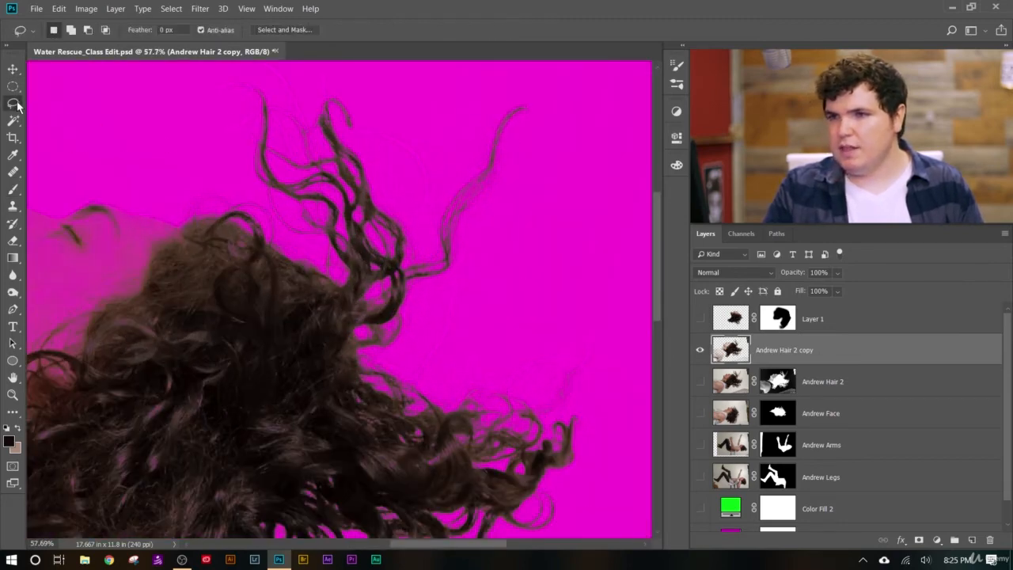
scroll(544, 217, "down", 3)
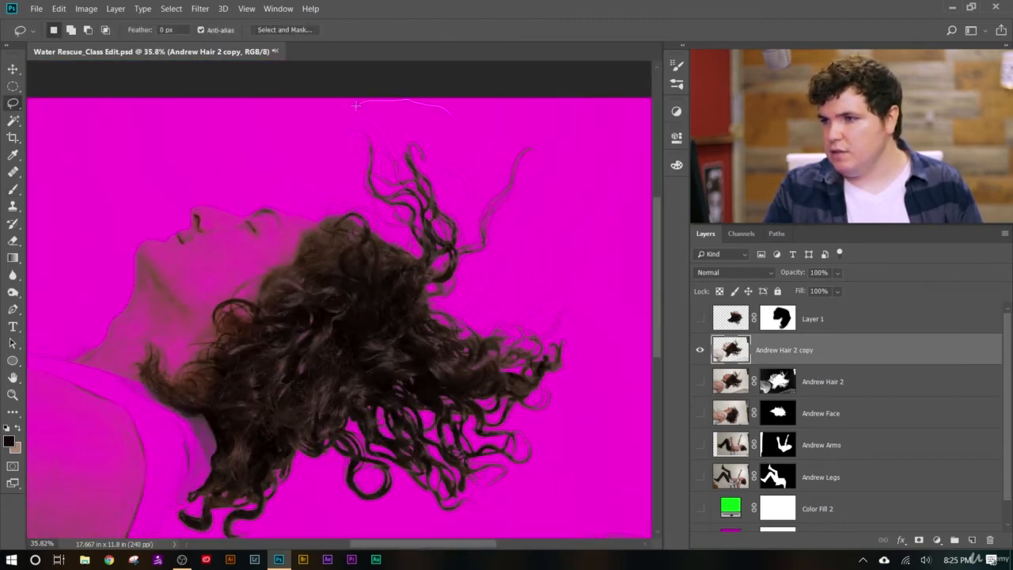
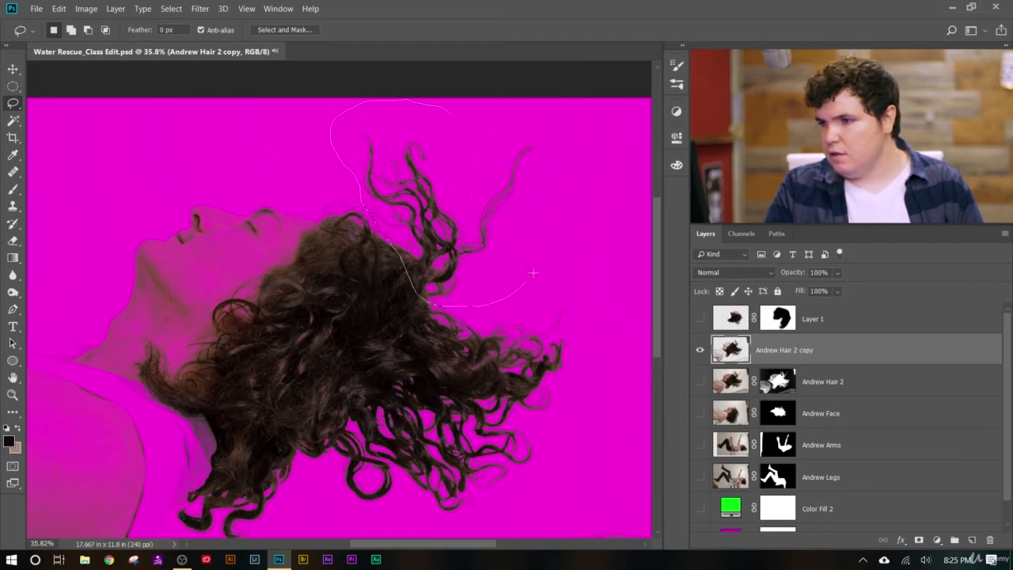
left_click_drag(496, 115, 493, 119)
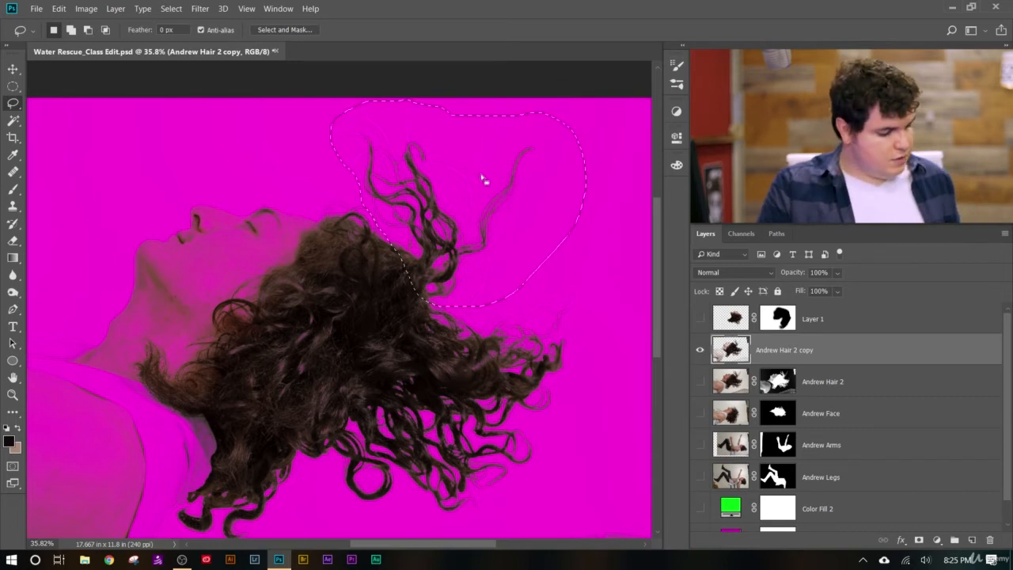
key("ctrl+c")
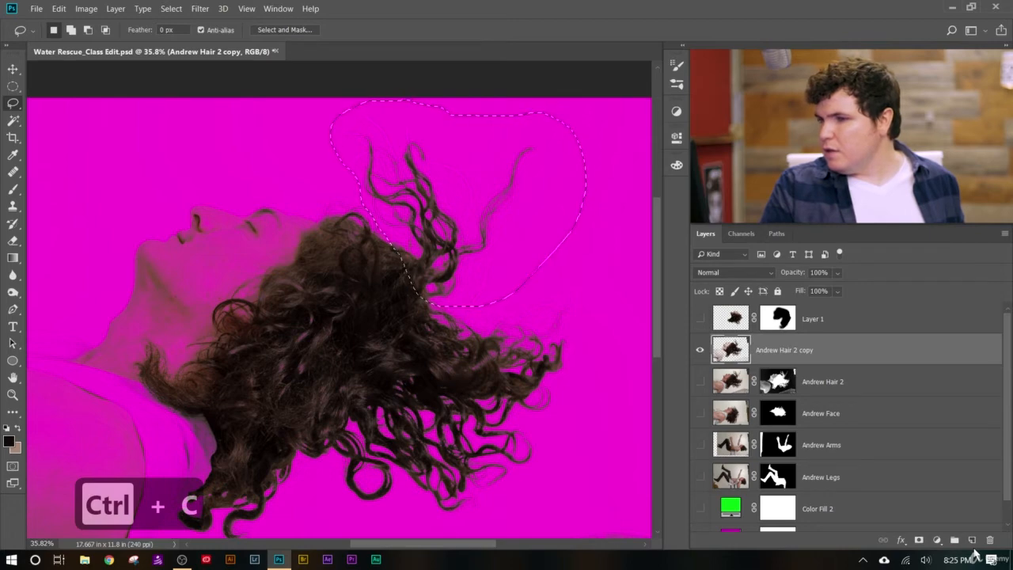
Erase everything outside the selected strands on the Hair 2 copy by inverting the selection, then deselect.
scroll(467, 342, "down", 2)
key("ctrl+shift+i")
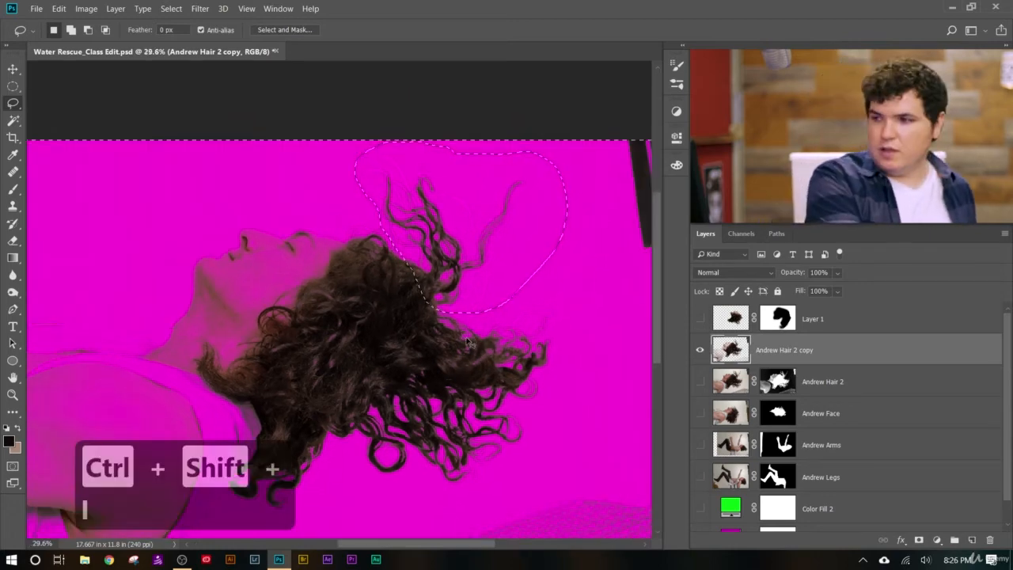
key("BackSpace")
key("ctrl+d")
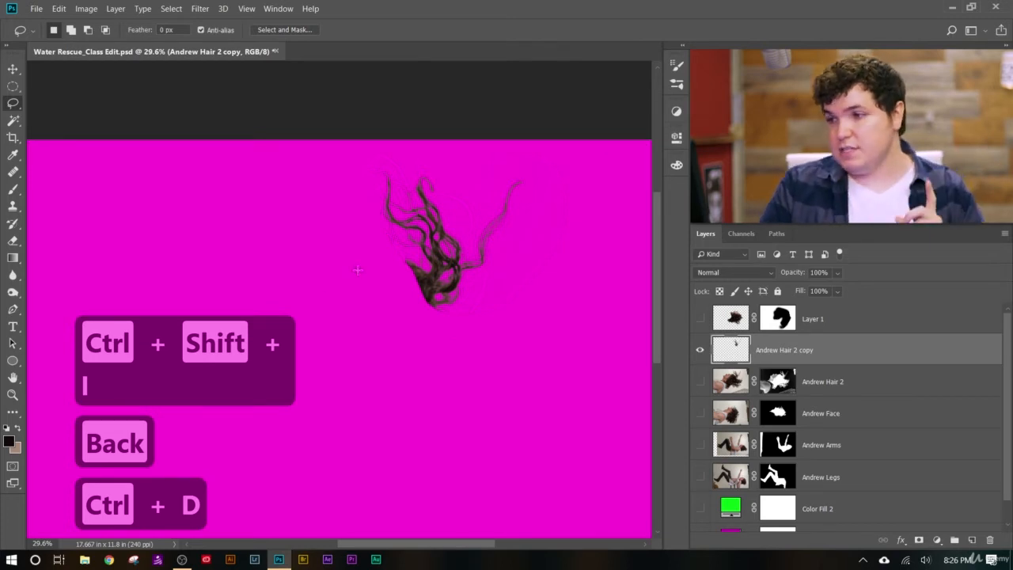
Examine the isolated strands by toggling their visibility and comparing them with the original Hair 2 layer.
scroll(447, 258, "up", 3)
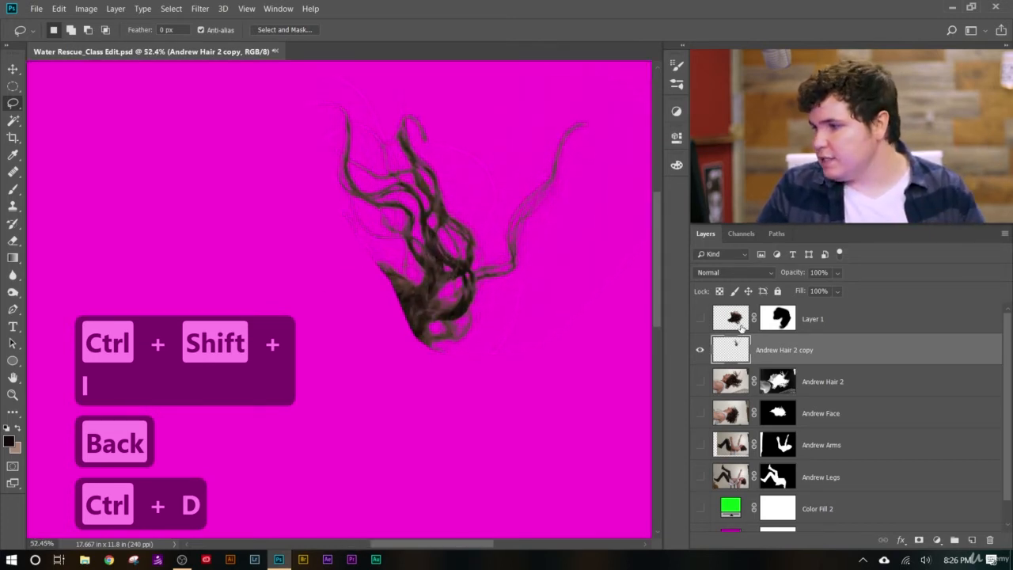
left_click(700, 351)
left_click(699, 350)
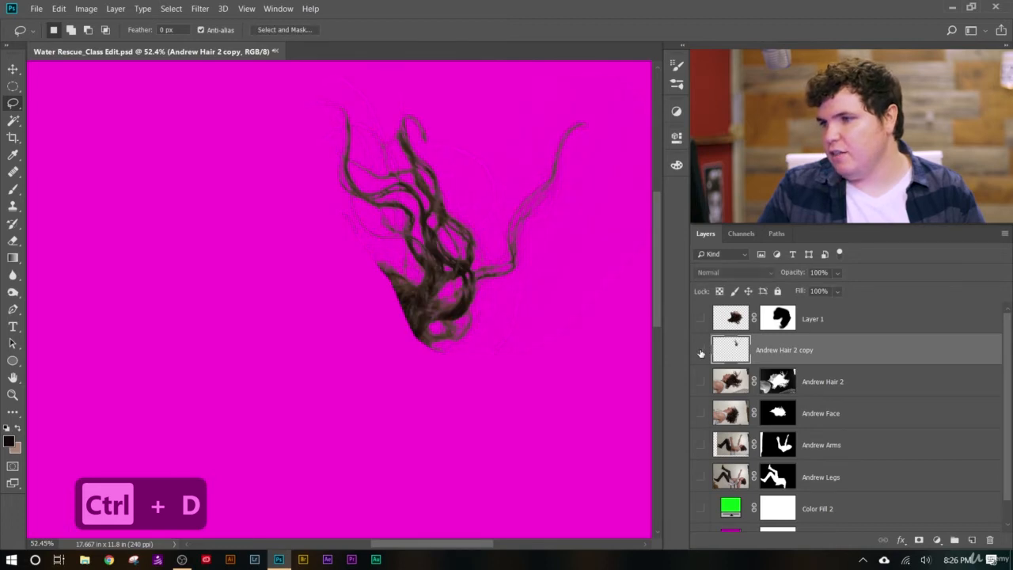
left_click(700, 351)
left_click(700, 350)
left_click(700, 351)
left_click(700, 351)
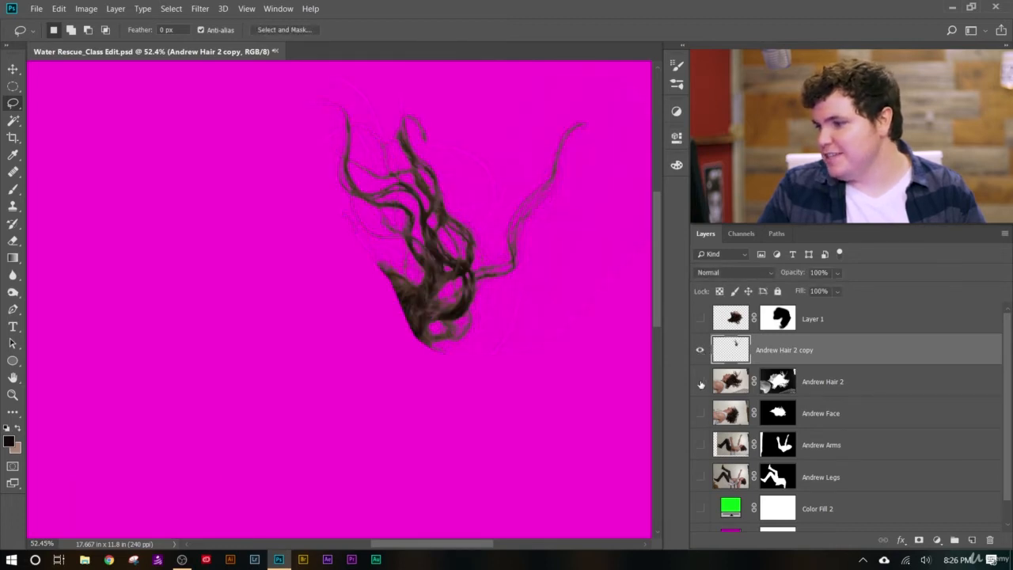
left_click(701, 382)
scroll(584, 331, "down", 10)
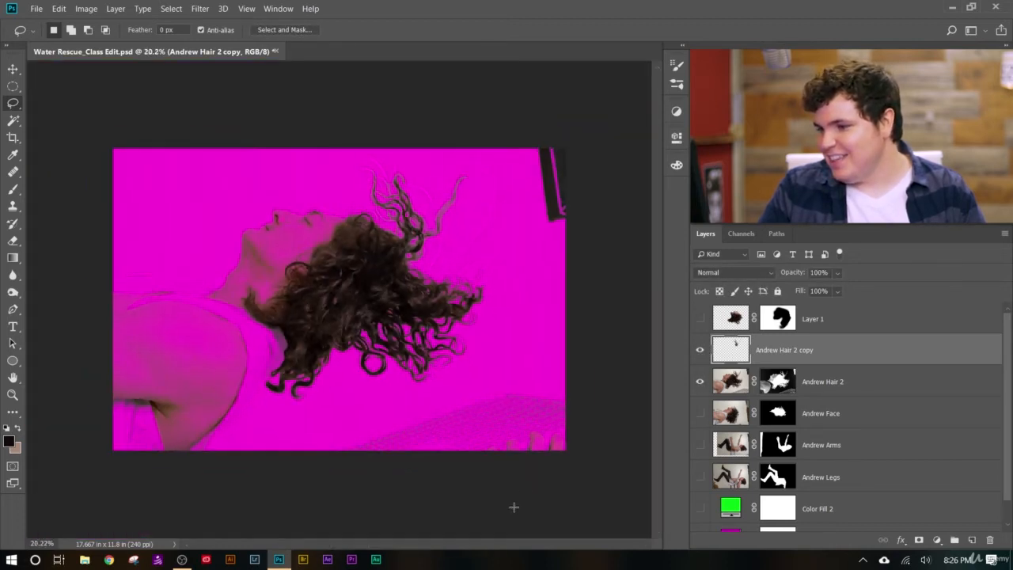
scroll(547, 453, "up", 5)
left_click(701, 382)
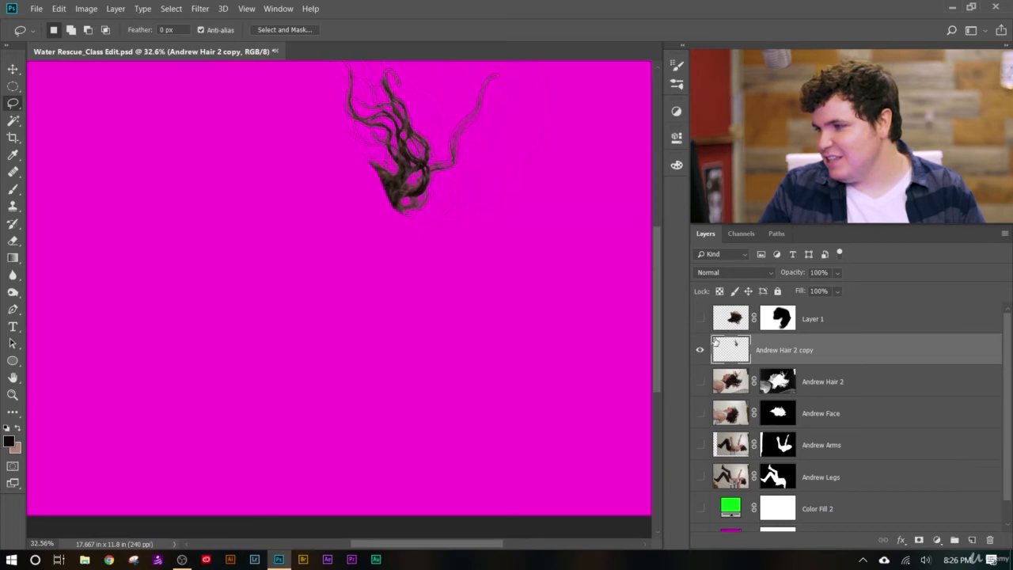
Show Layer 1 and the Face layer together with the isolated strands, and activate the Move tool.
left_click(700, 351)
left_click(700, 319)
left_click(700, 414)
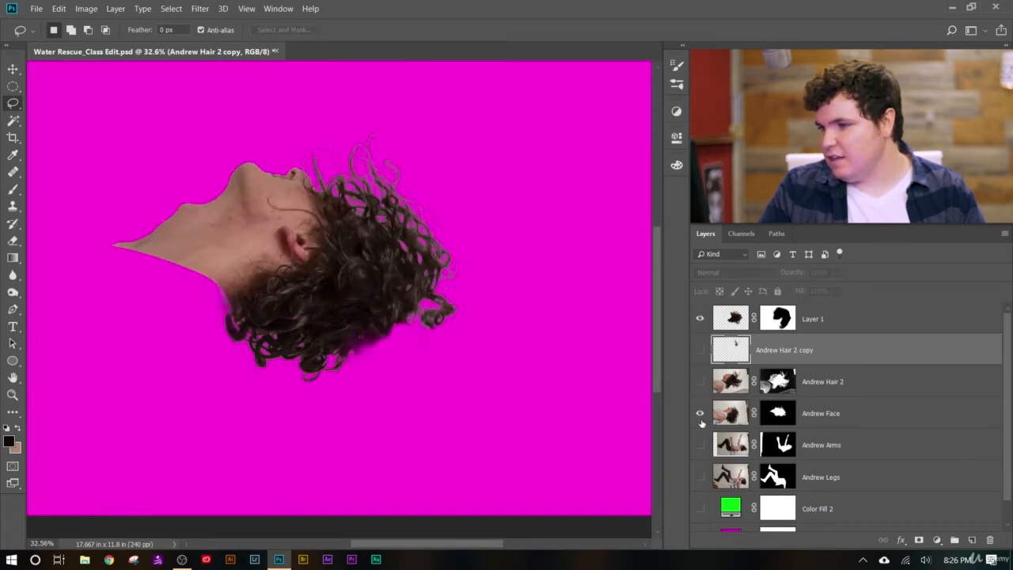
left_click(700, 350)
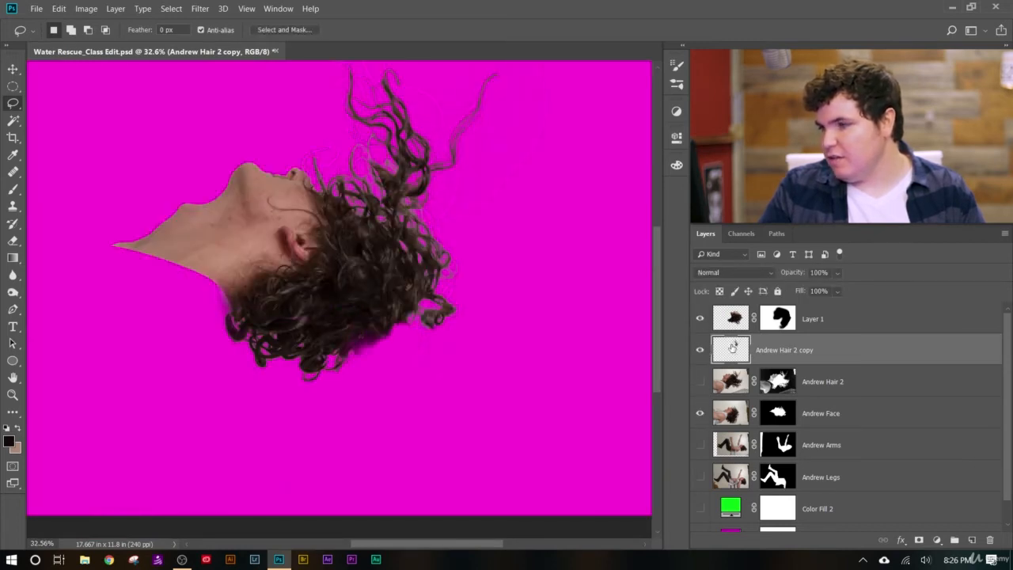
key("v")
key("ctrl+t")
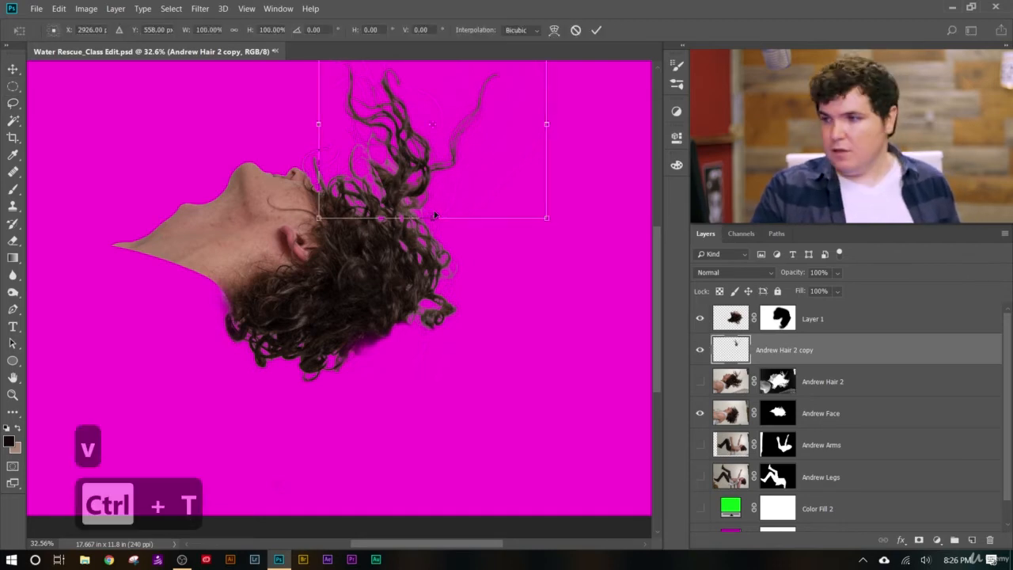
left_click_drag(540, 169, 515, 355)
left_click_drag(551, 313, 324, 230)
left_click_drag(516, 336, 325, 157)
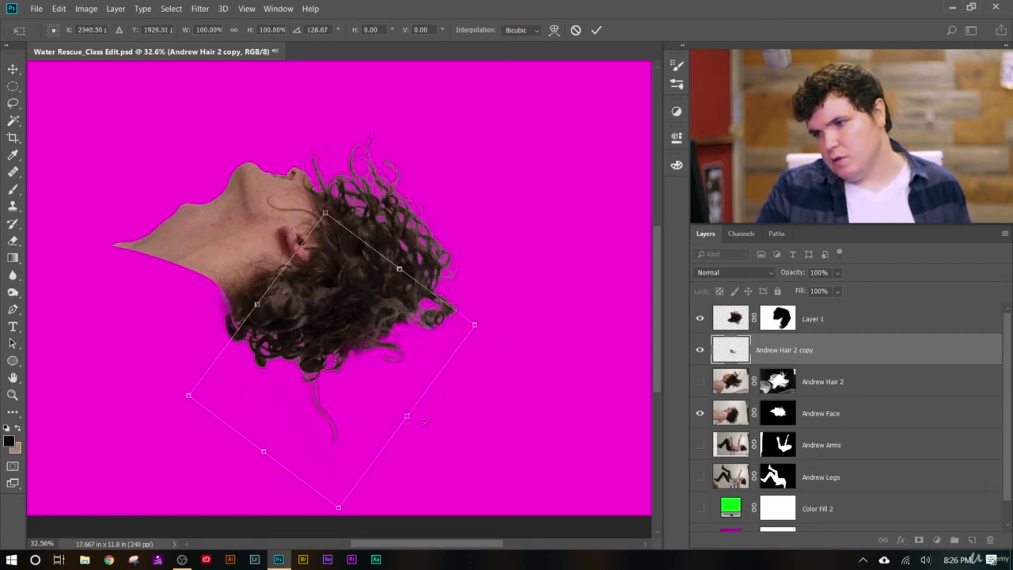
left_click_drag(380, 381, 555, 347)
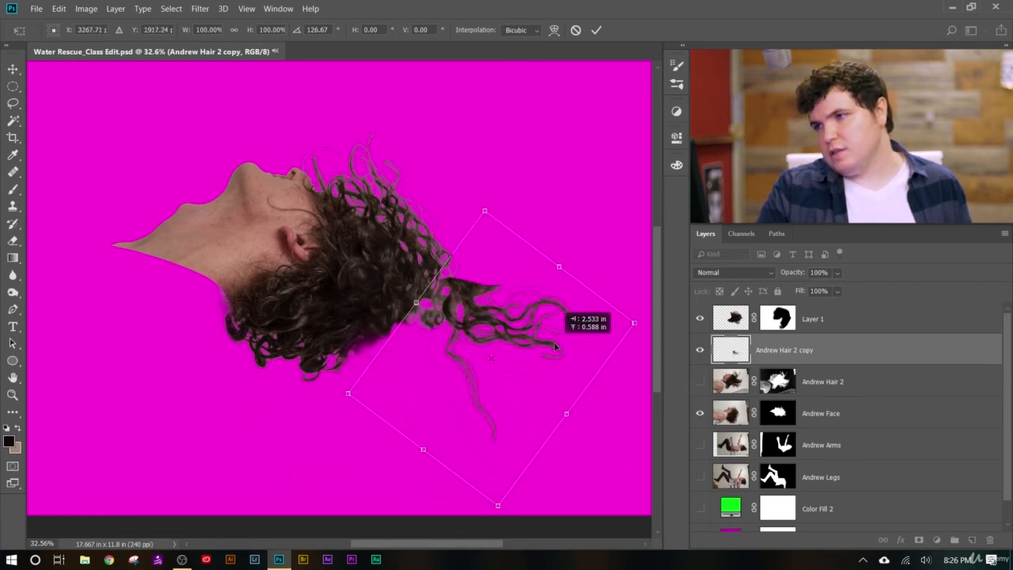
left_click(575, 31)
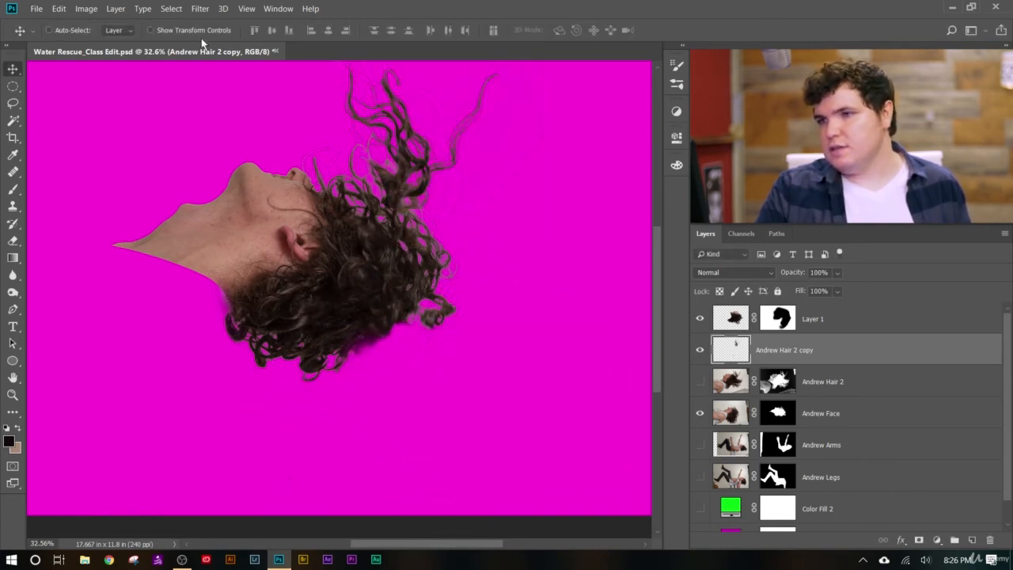
Flip the isolated strands horizontally and move them below the back of the head.
left_click(83, 9)
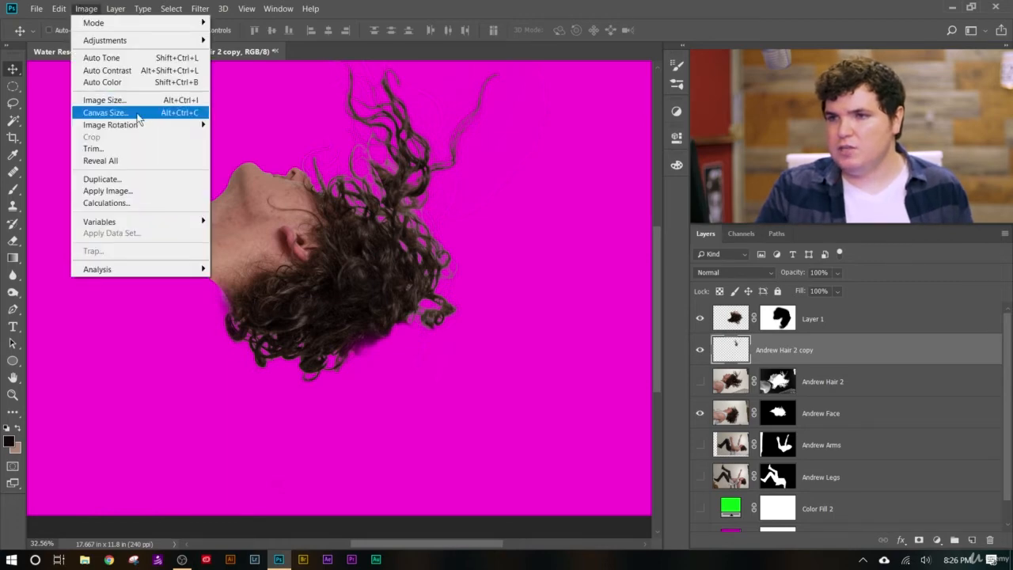
mouse_move(58, 9)
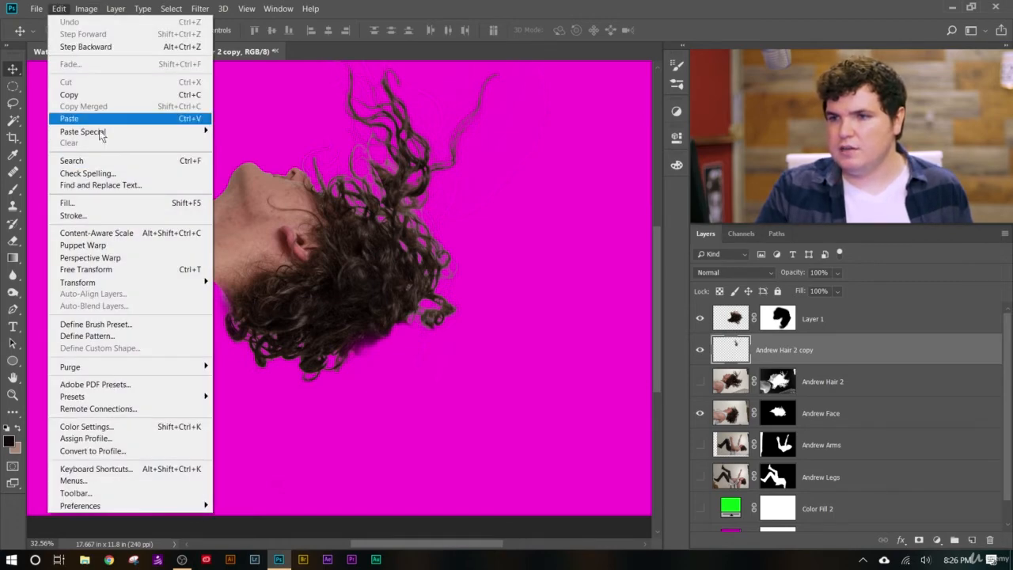
mouse_move(147, 283)
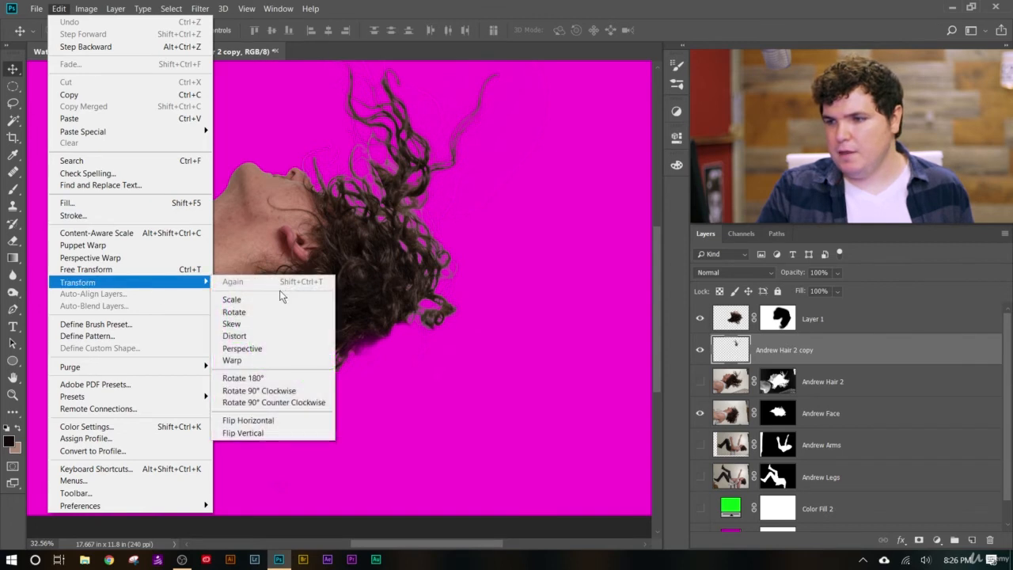
left_click(305, 428)
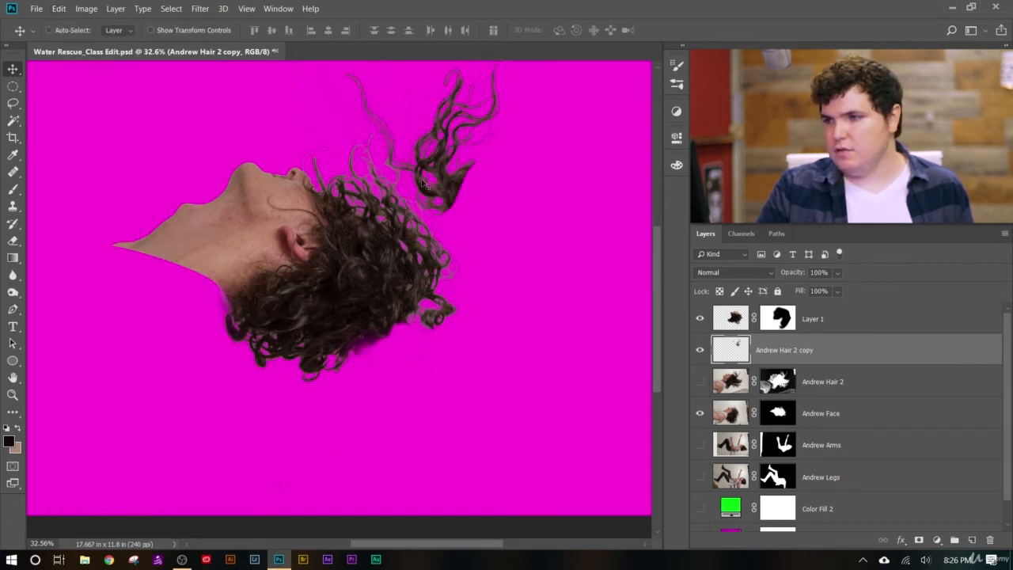
left_click_drag(423, 183, 409, 428)
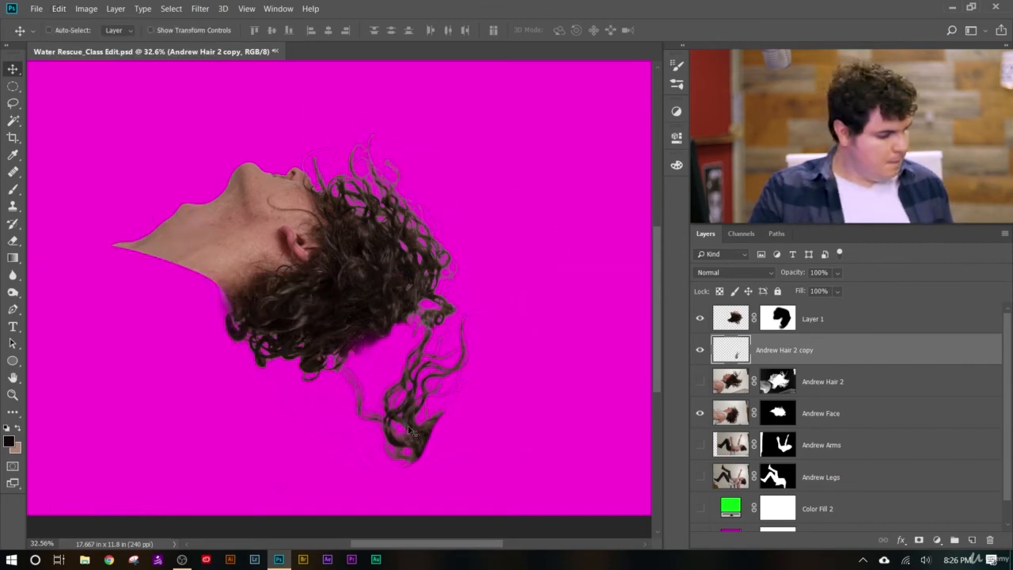
Transform the isolated strands: rotate them to -171.40°, scale them to 64.26%, and position them at the lower back of the head.
key("ctrl+t")
left_click_drag(507, 412, 225, 431)
left_click_drag(468, 351, 486, 340)
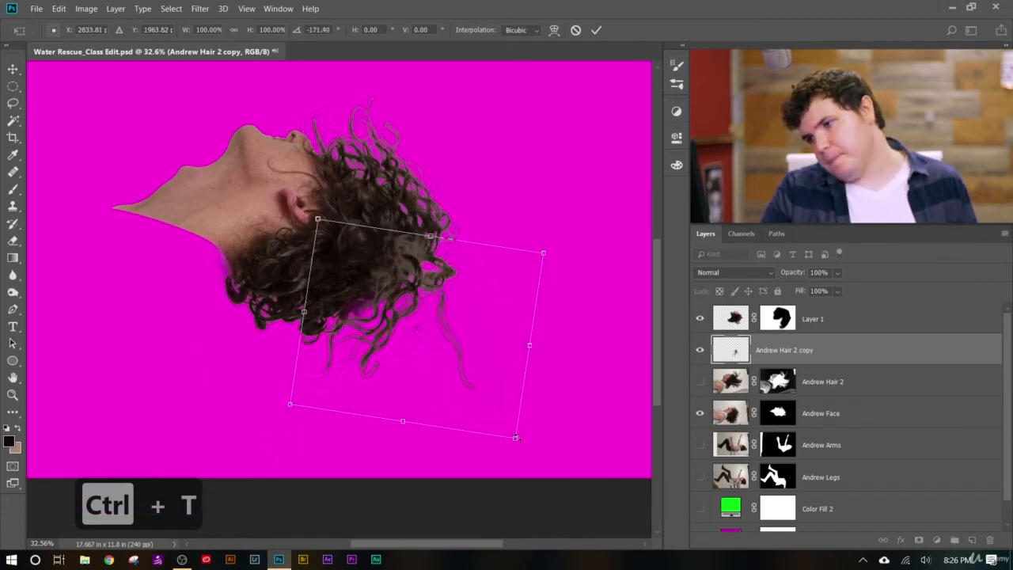
left_click_drag(516, 438, 444, 359)
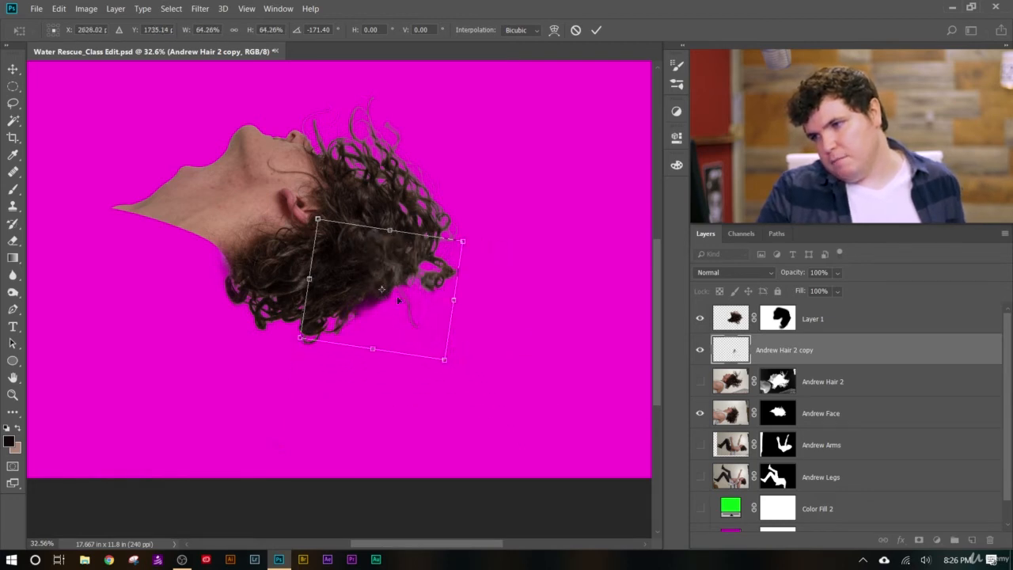
left_click_drag(406, 282, 439, 306)
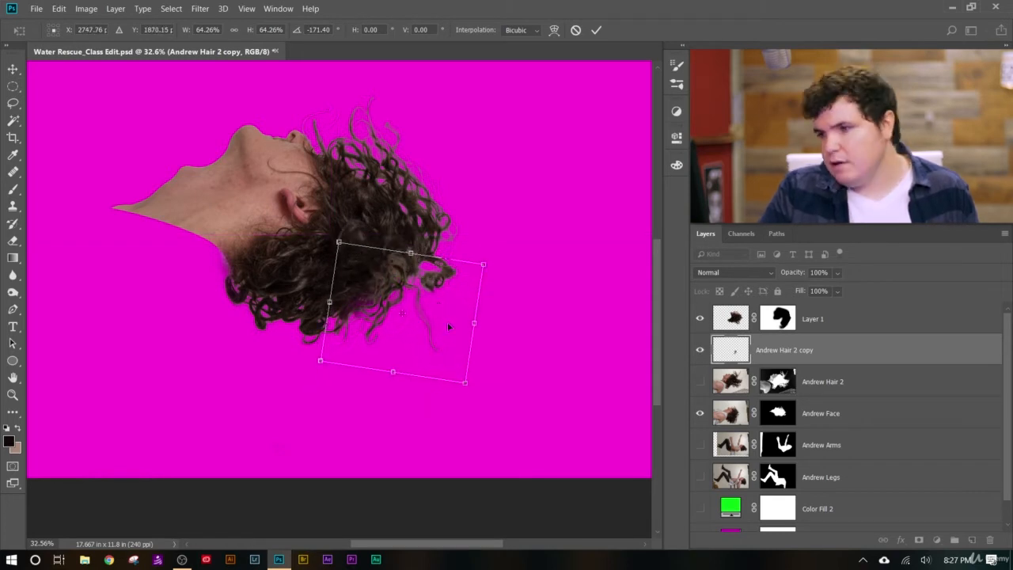
scroll(448, 326, "up", 3)
scroll(358, 258, "up", 2)
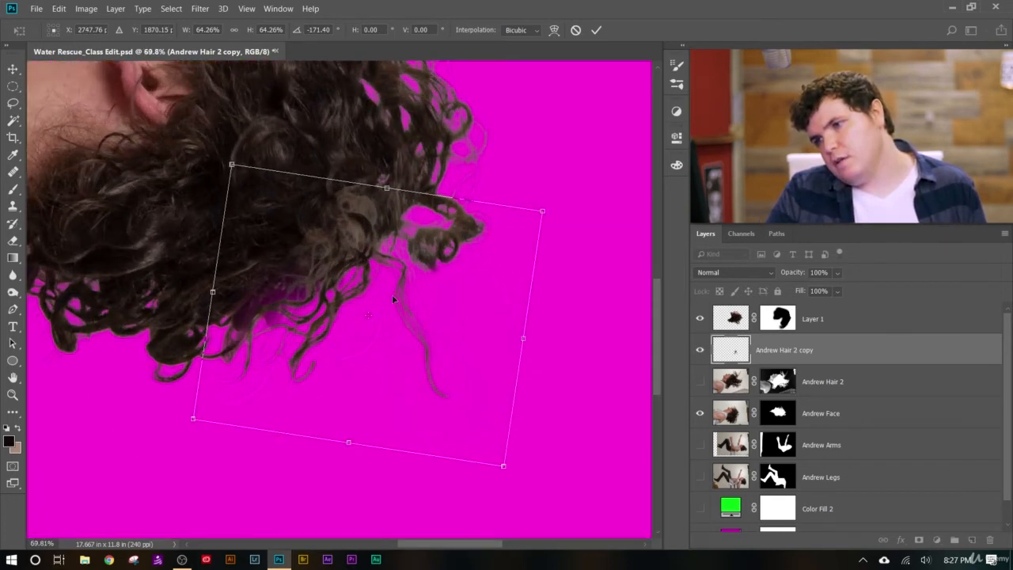
left_click(597, 32)
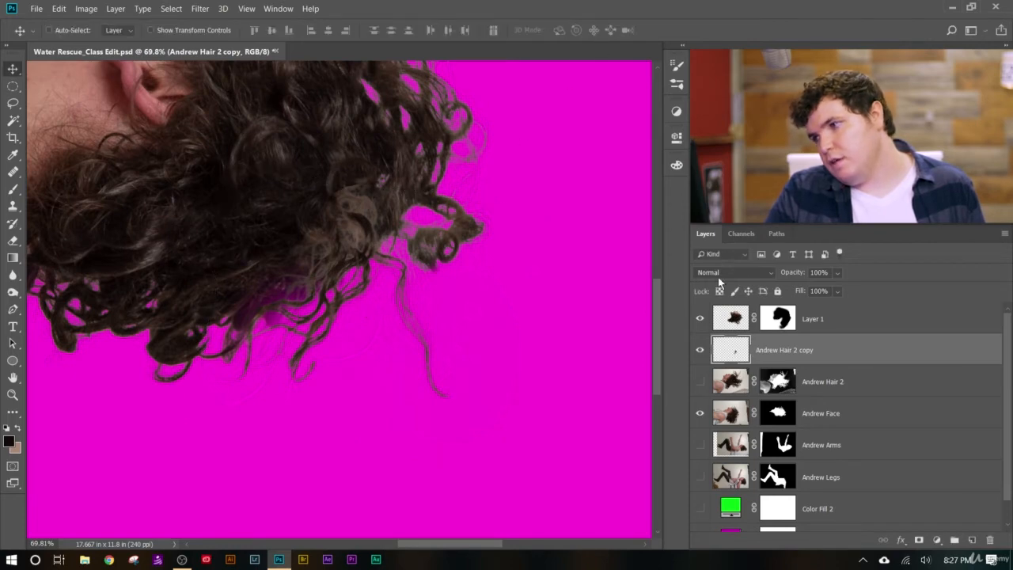
Place the Hair 2 copy layer directly beneath the Face layer and inspect how the strands blend with the head's hair.
scroll(619, 342, "down", 5)
scroll(550, 333, "up", 3)
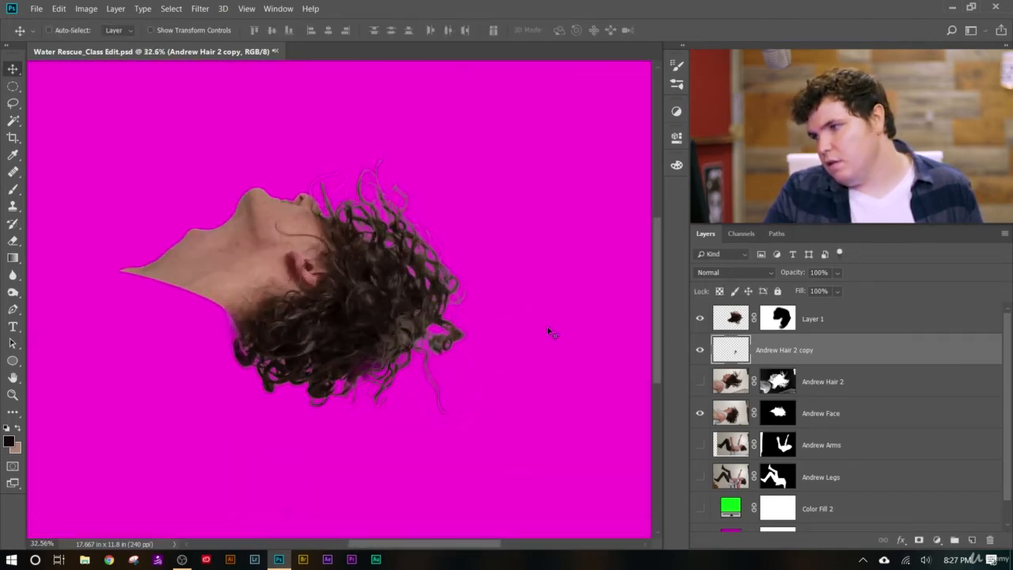
left_click_drag(807, 353, 844, 434)
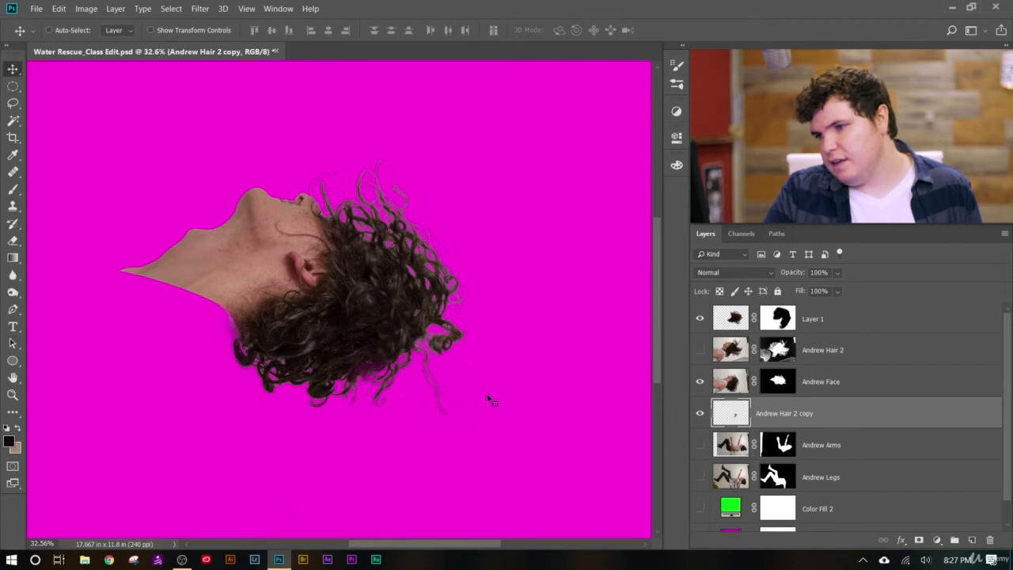
scroll(448, 376, "up", 5)
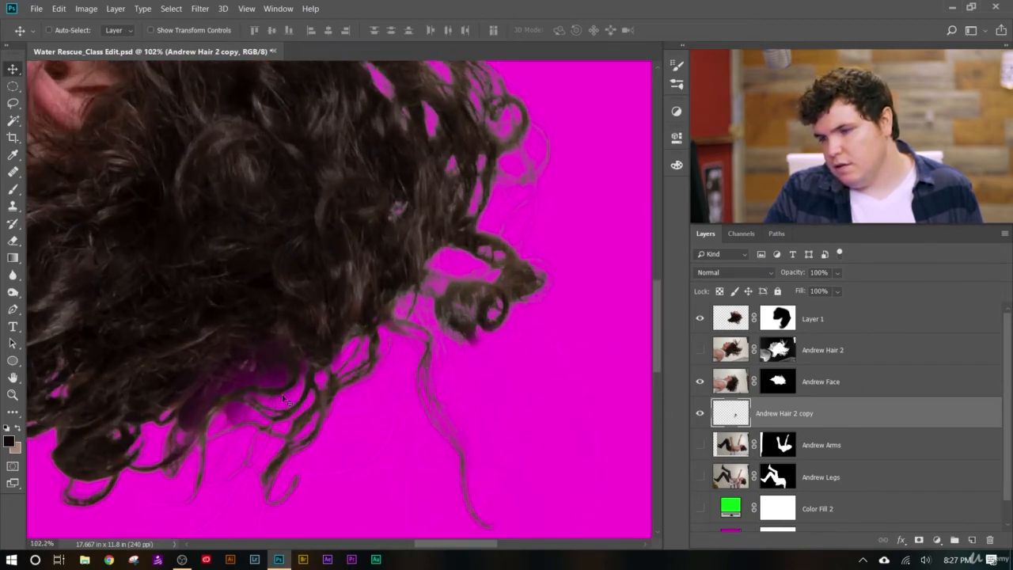
scroll(283, 399, "down", 6)
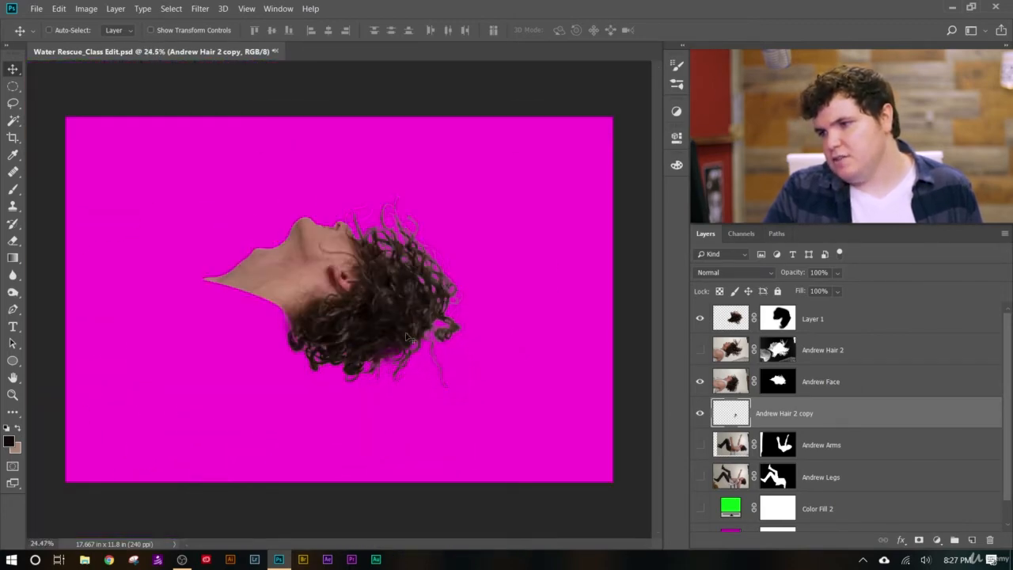
Show the original Hair 2 layer and hide Layer 1, the Face layer and Hair 2 copy.
left_click(700, 350)
left_click(700, 382)
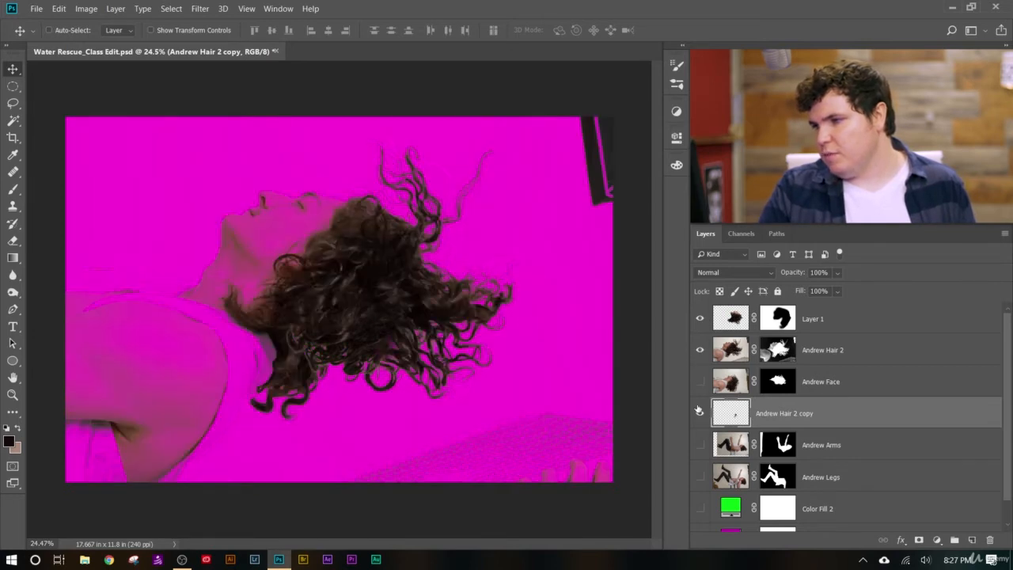
left_click(700, 413)
left_click(699, 319)
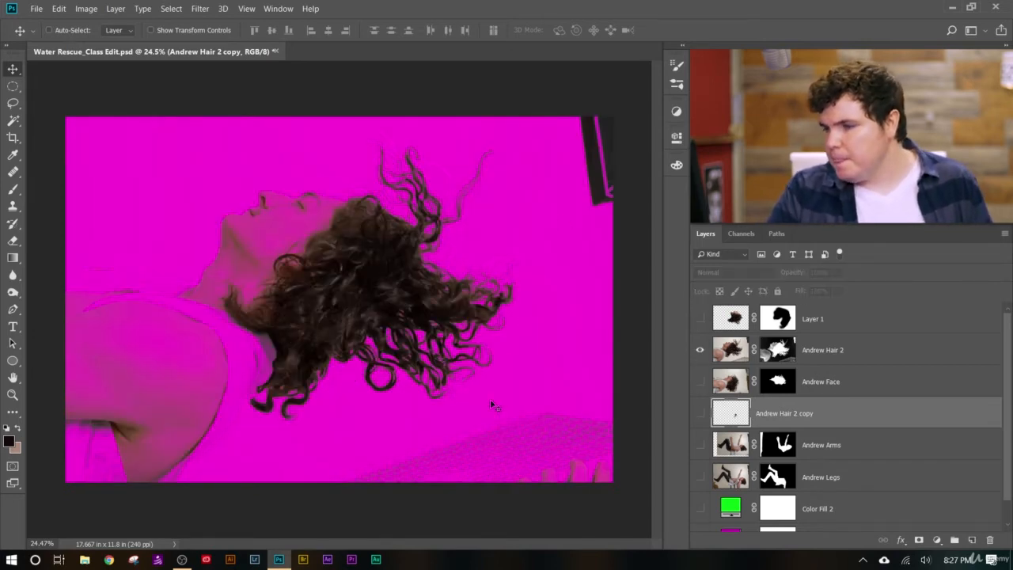
Duplicate the Hair 2 layer and hide the original.
left_click(899, 361)
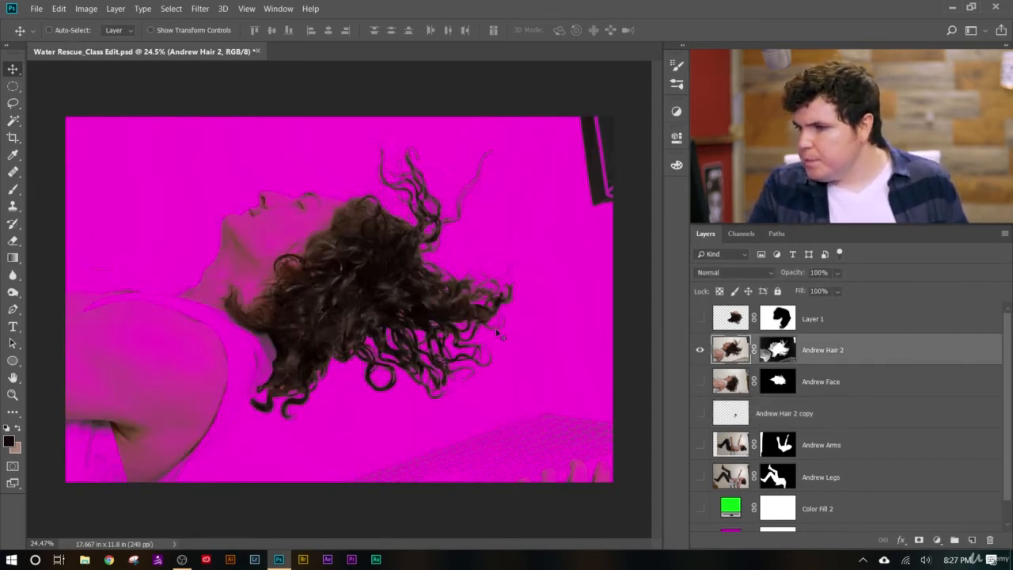
key("ctrl+j")
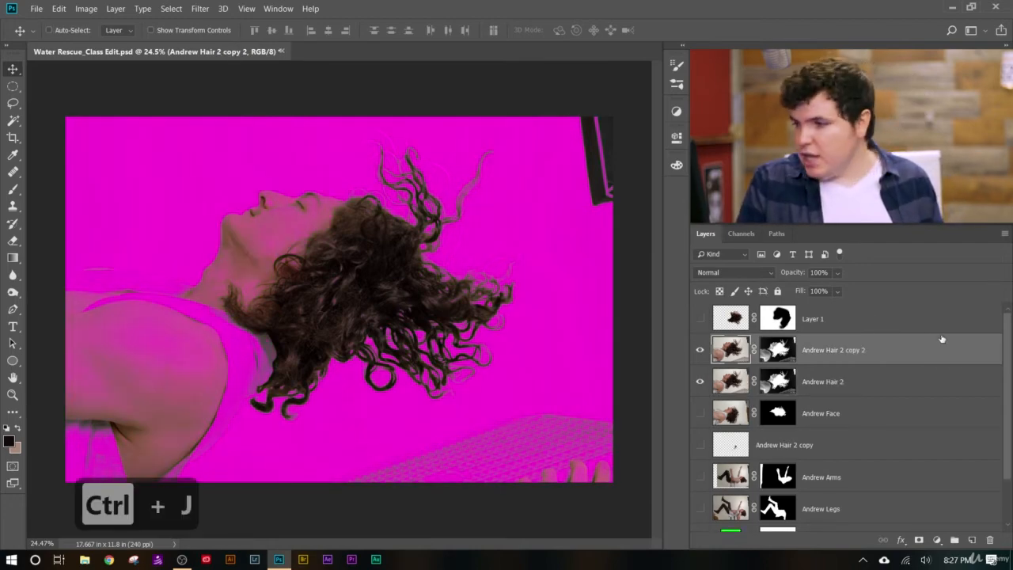
left_click(700, 382)
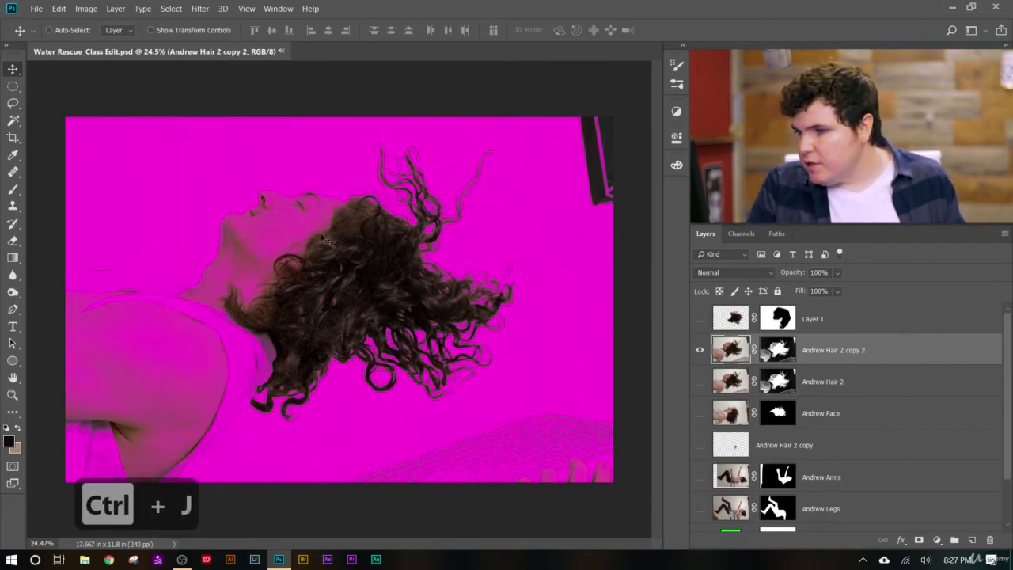
Lasso the large section of curls flowing out from the back of the head on Hair 2 copy 2.
scroll(390, 370, "up", 3)
scroll(427, 364, "up", 3)
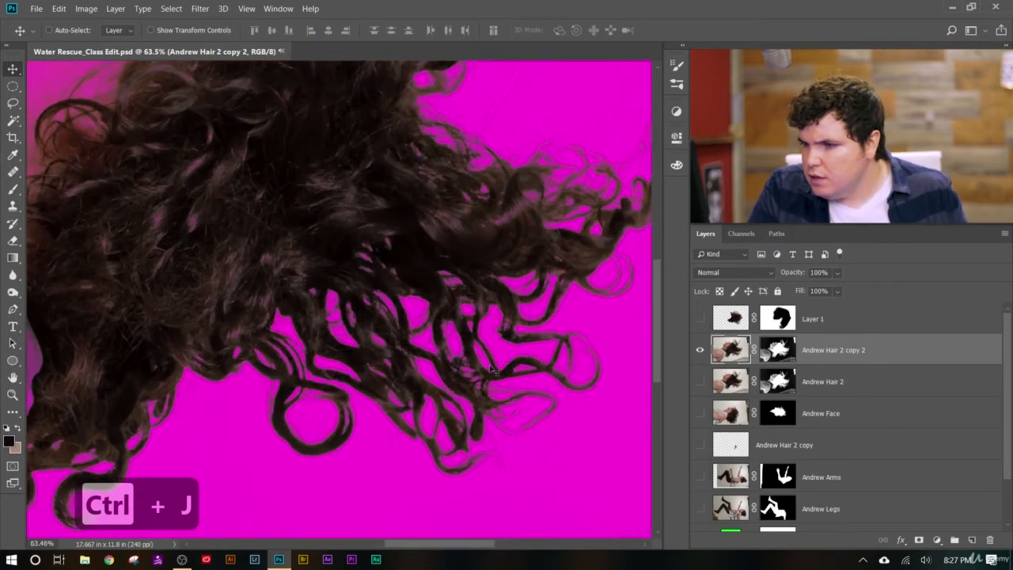
scroll(360, 352, "down", 5)
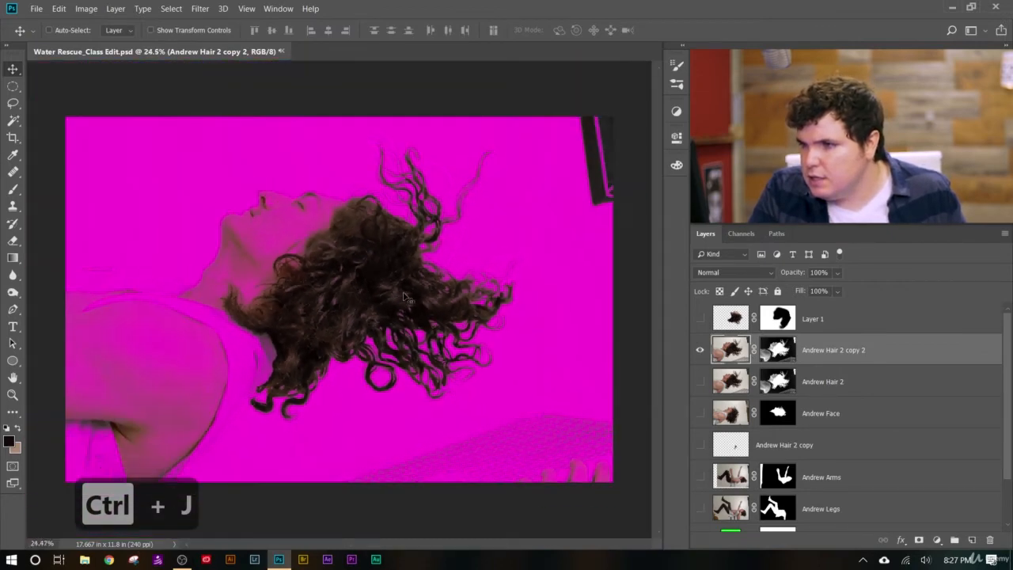
scroll(498, 308, "up", 2)
scroll(557, 314, "up", 1)
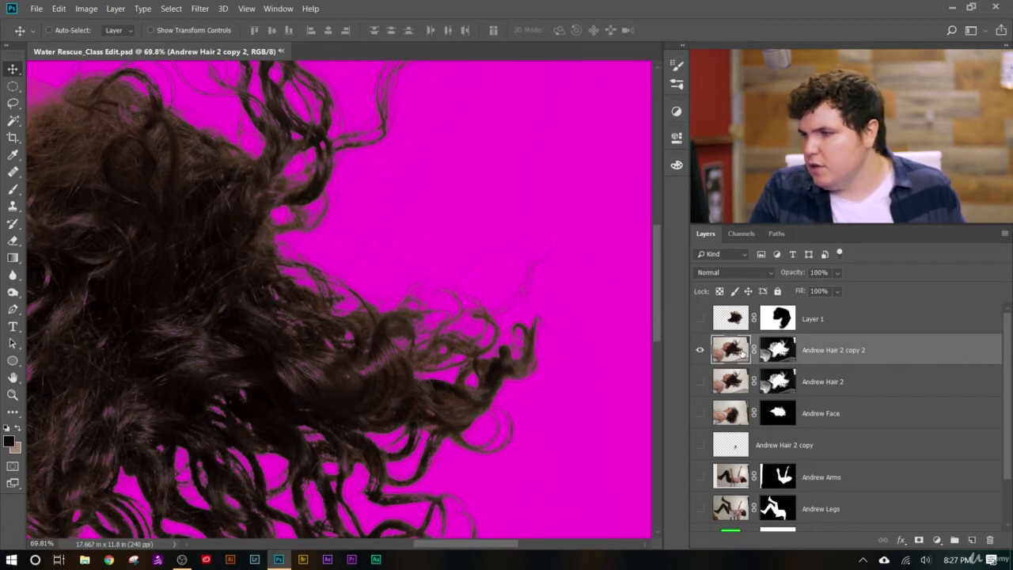
key("l")
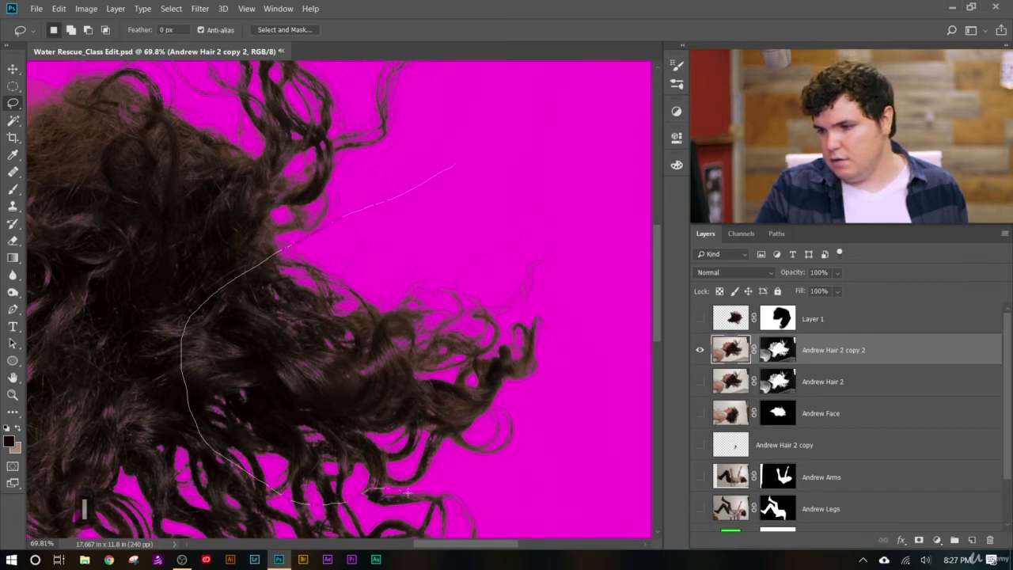
left_click_drag(629, 255, 497, 127)
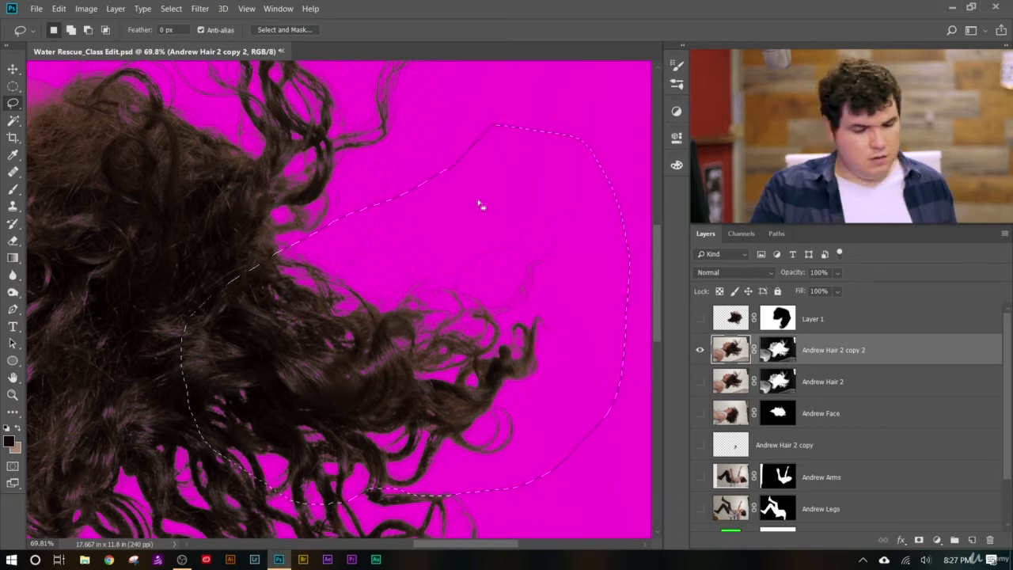
Erase everything outside the lassoed curls on Hair 2 copy 2 by inverting the selection, then deselect.
key("ctrl+shift+i")
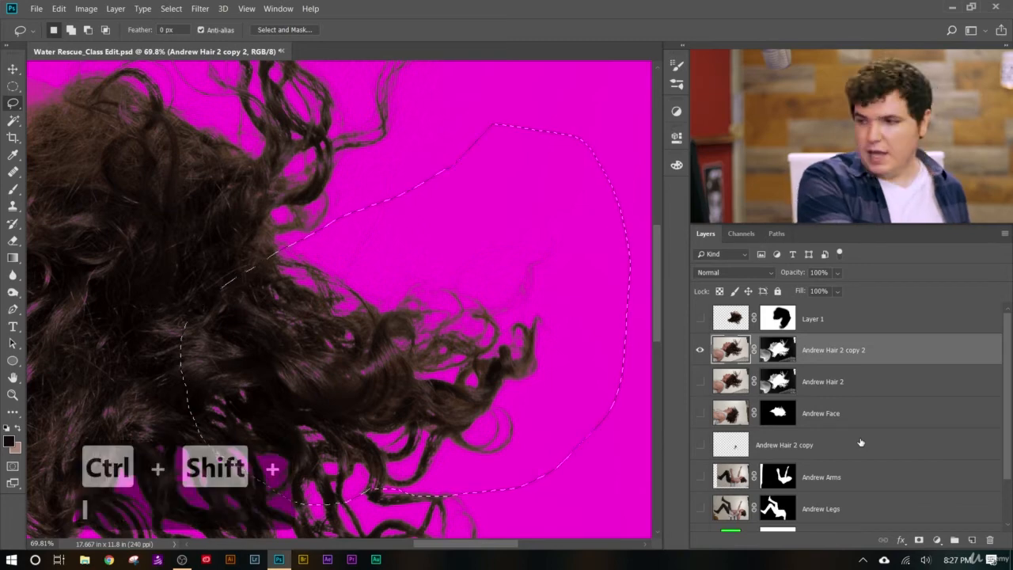
key("BackSpace")
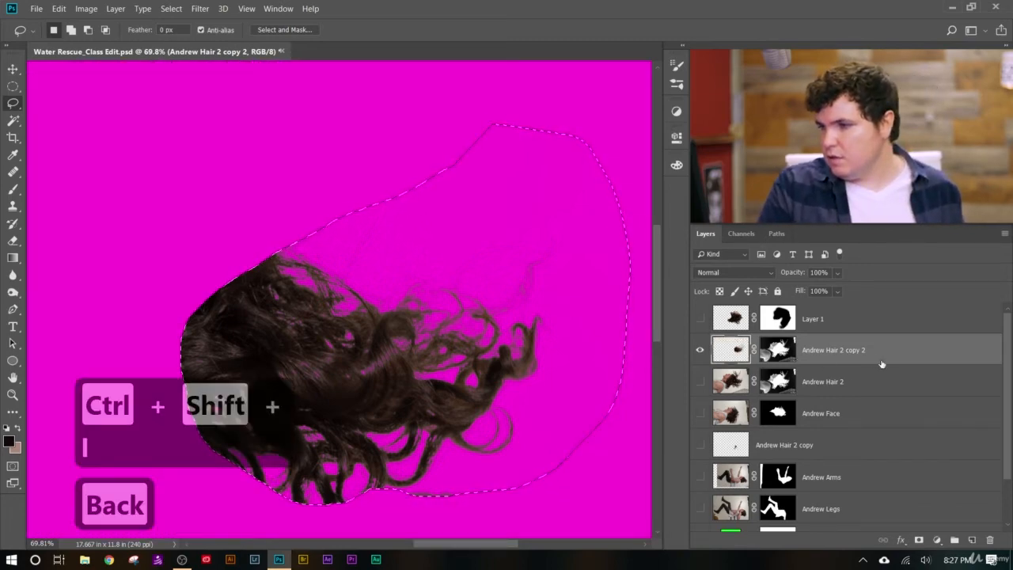
key("ctrl+d")
scroll(434, 275, "down", 5)
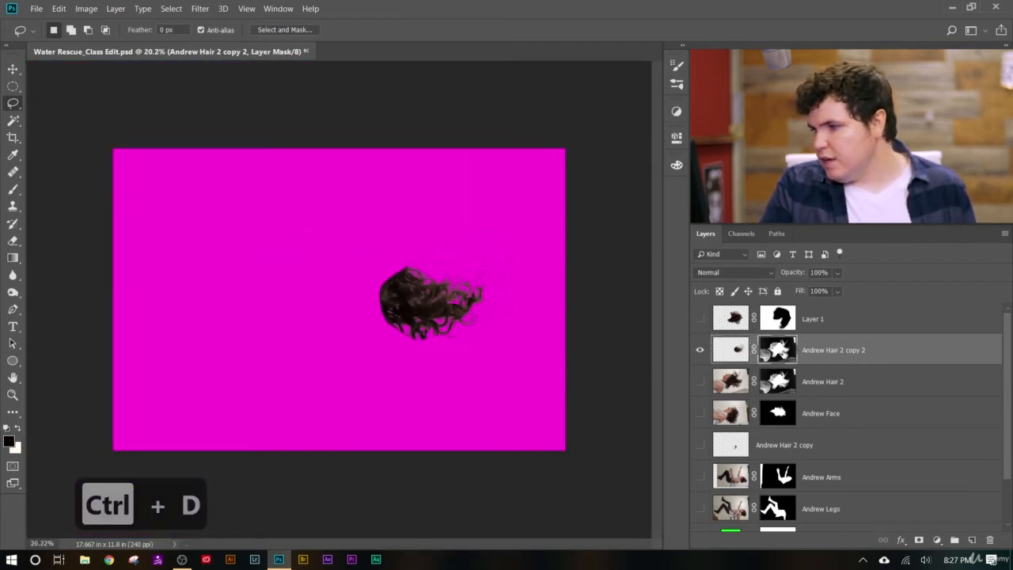
Apply the layer mask on Hair 2 copy 2 and inspect the edges of the isolated curls.
right_click(781, 350)
left_click(813, 388)
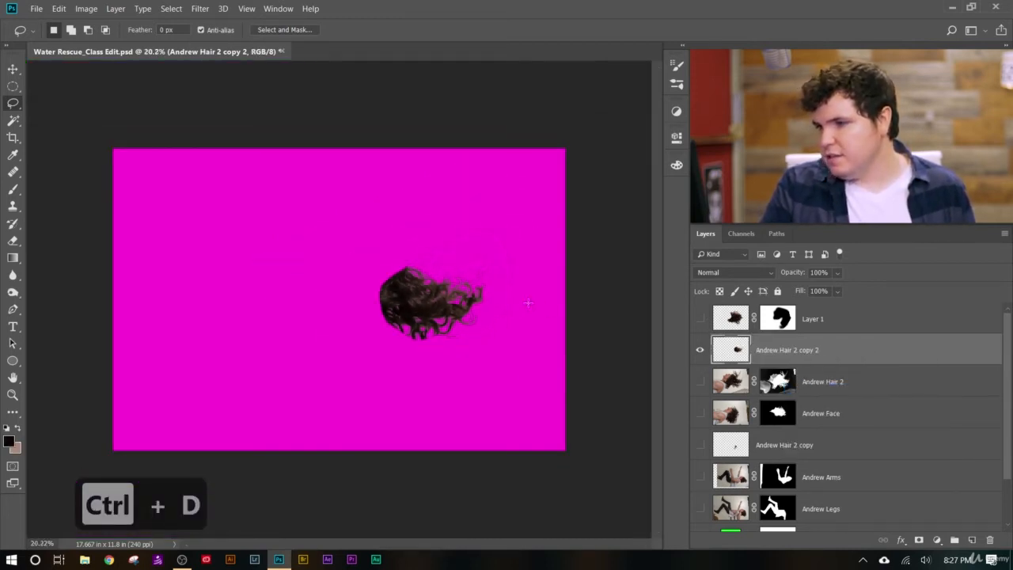
scroll(405, 400, "up", 5)
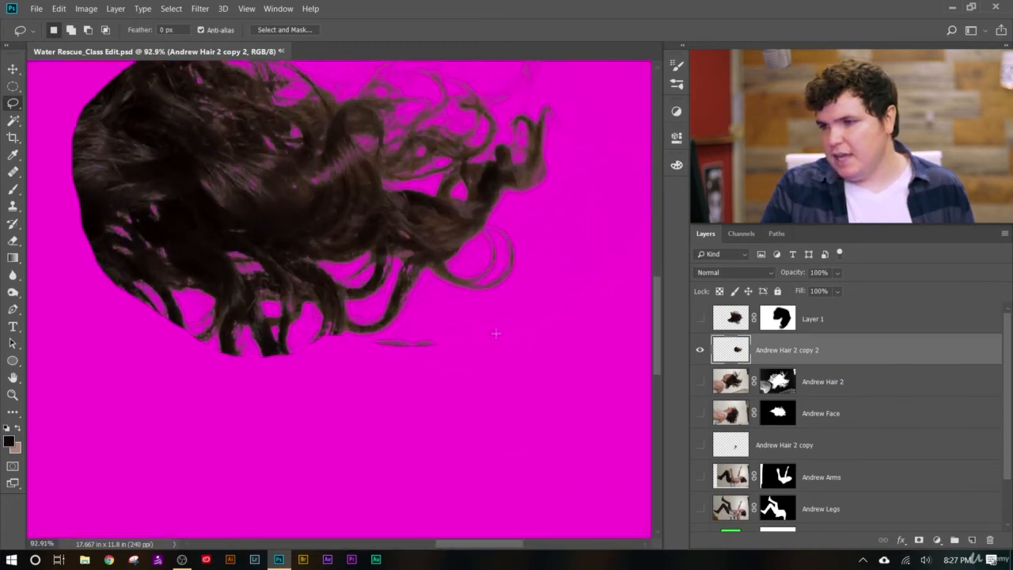
scroll(424, 346, "down", 1)
scroll(586, 382, "down", 2)
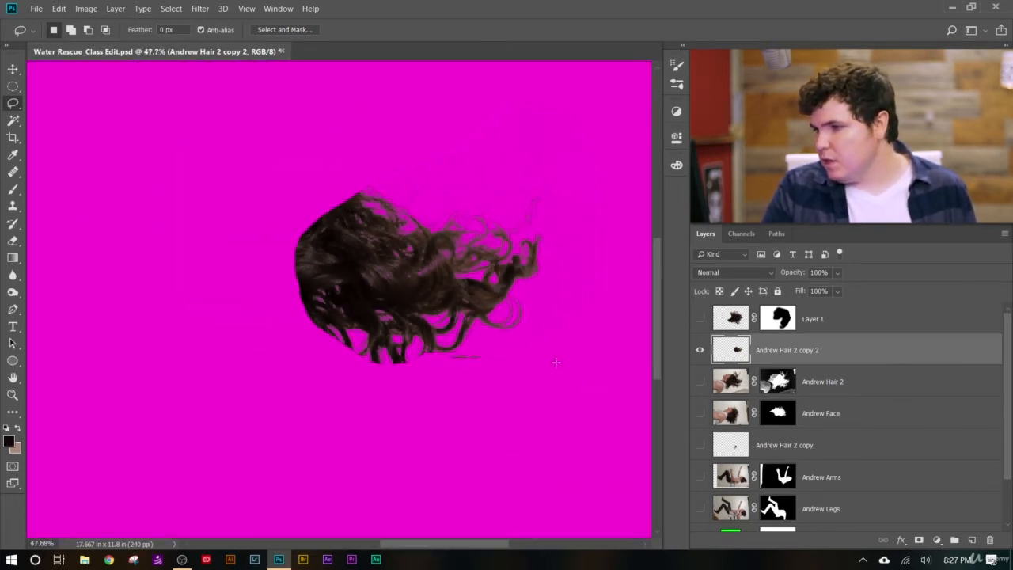
scroll(490, 315, "up", 2)
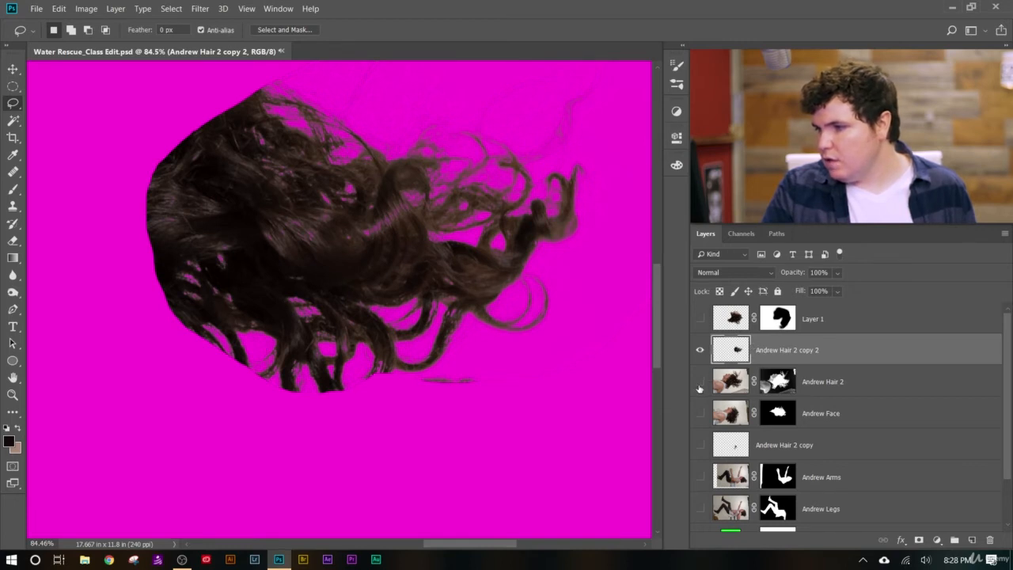
Show Layer 1, the Face layer and Hair 2 copy, and place Hair 2 copy 2 directly beneath Hair 2 copy.
left_click(700, 413)
left_click(700, 445)
left_click(700, 317)
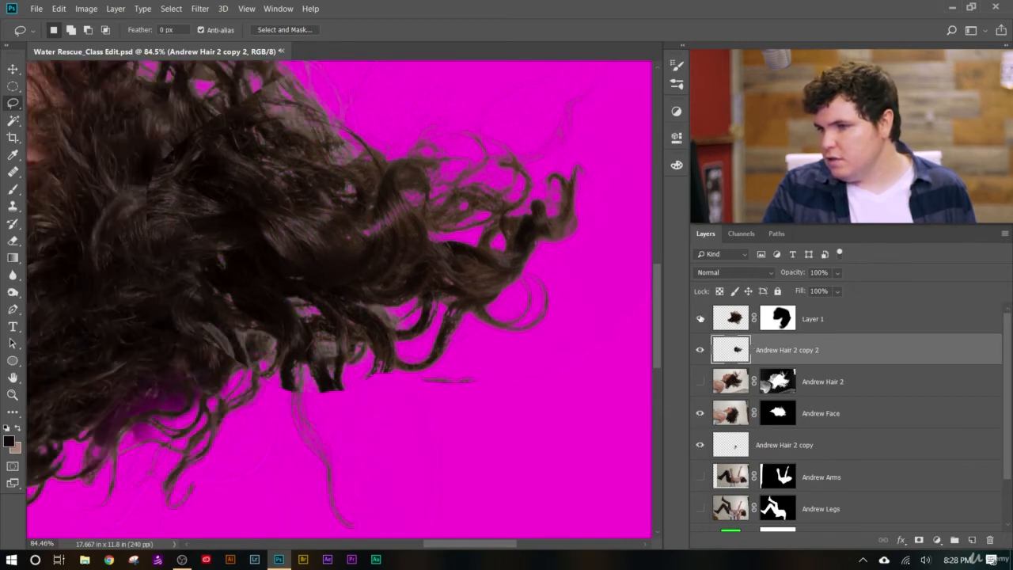
scroll(492, 436, "down", 9)
left_click_drag(816, 355, 818, 466)
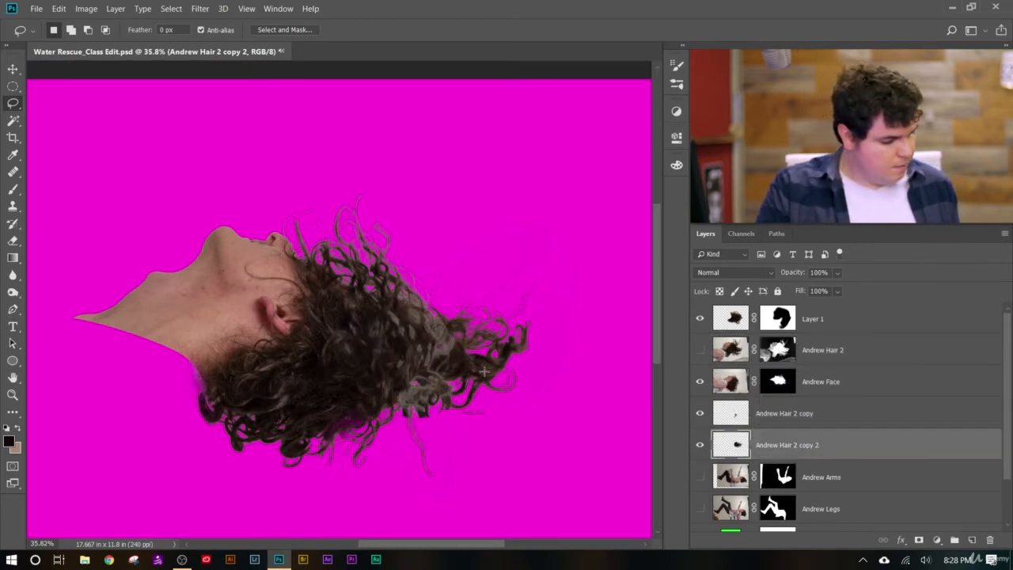
Move the isolated curls out from behind the head into the empty area beyond its lower back.
key("v")
left_click_drag(501, 361, 581, 442)
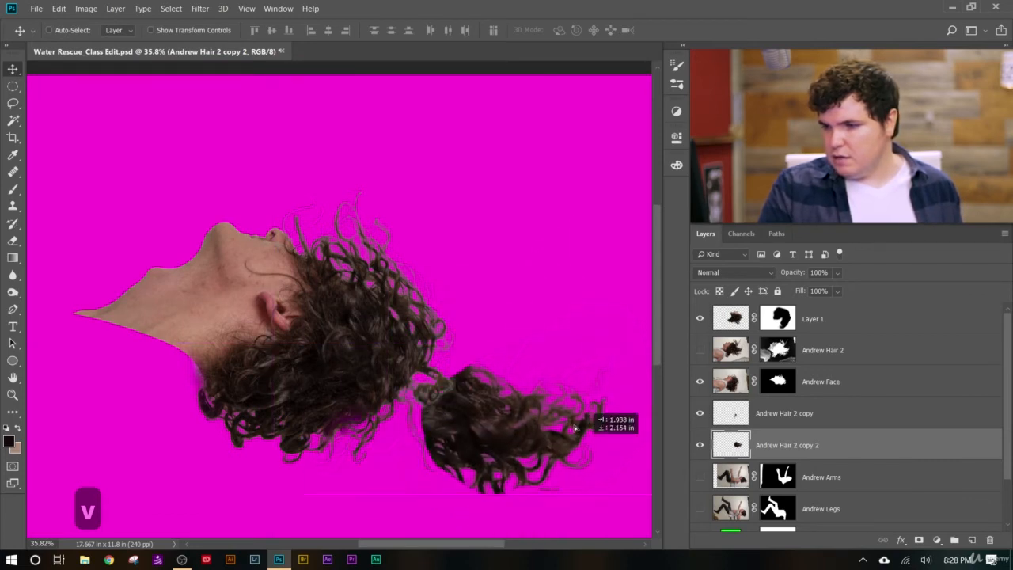
scroll(467, 365, "down", 3)
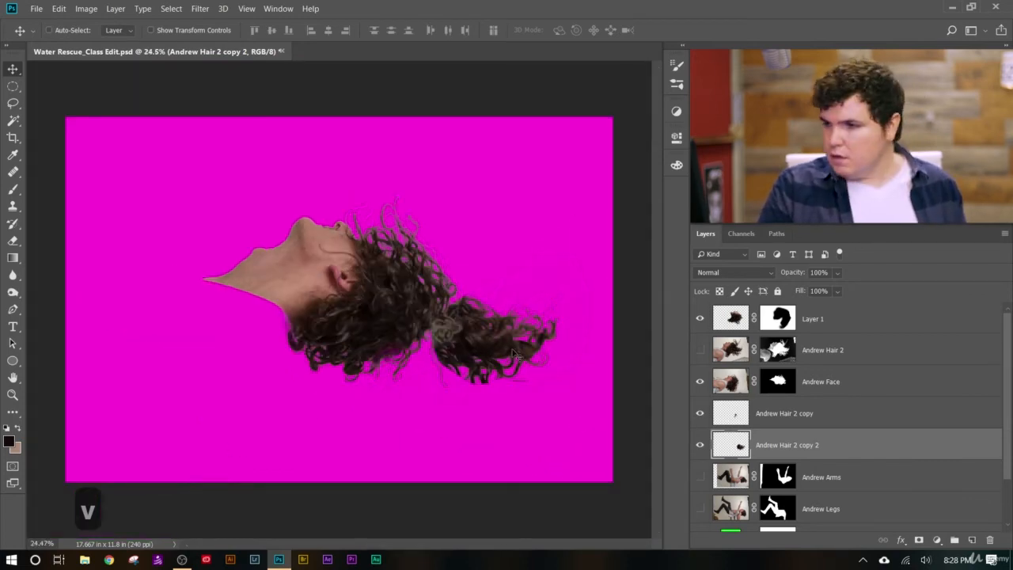
mouse_move(518, 354)
left_mouse_down()
mouse_move(527, 385)
mouse_move(523, 364)
left_mouse_up()
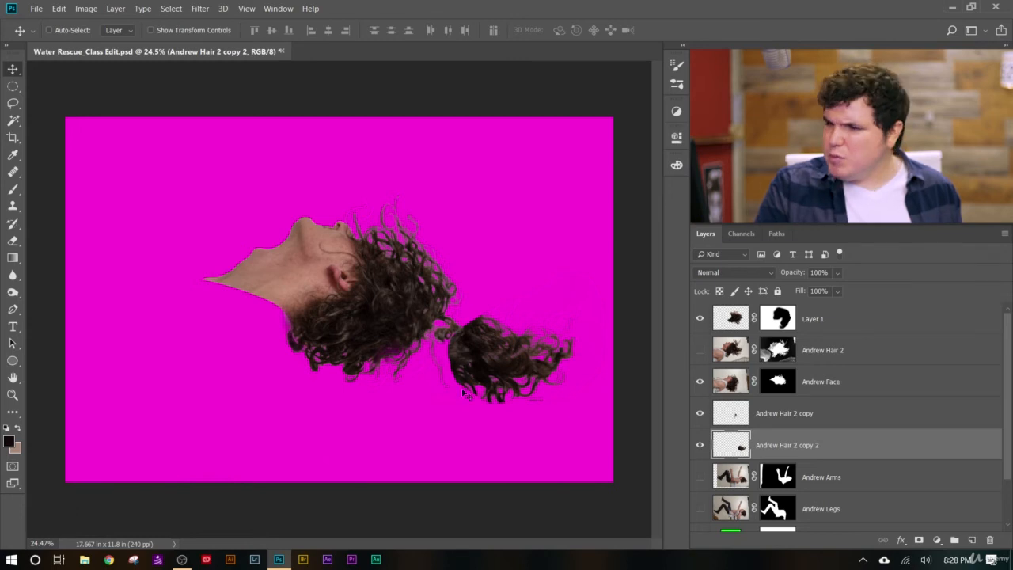
Flip the isolated curls horizontally and tuck them behind the lower back of the head.
left_click(58, 8)
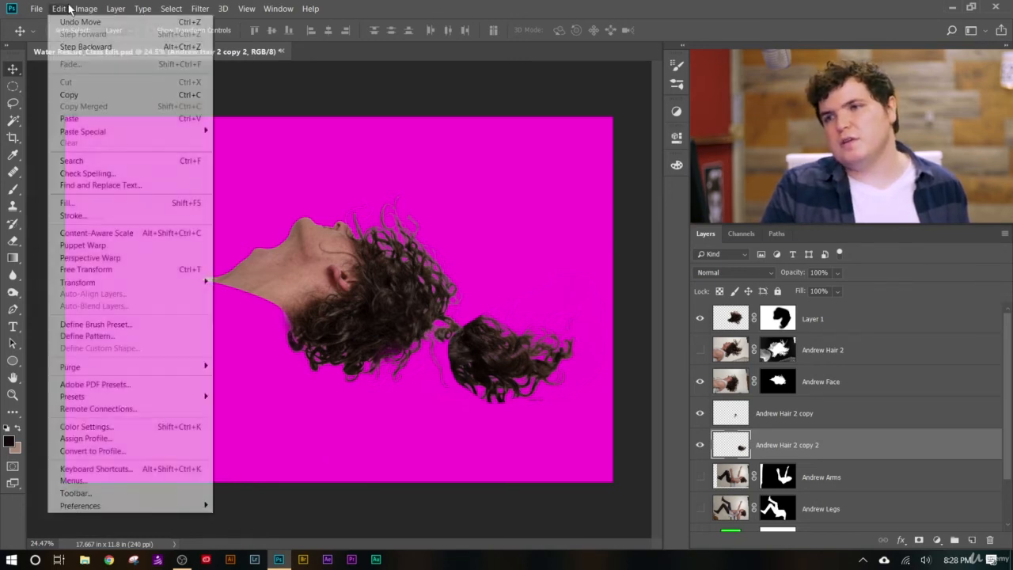
mouse_move(145, 283)
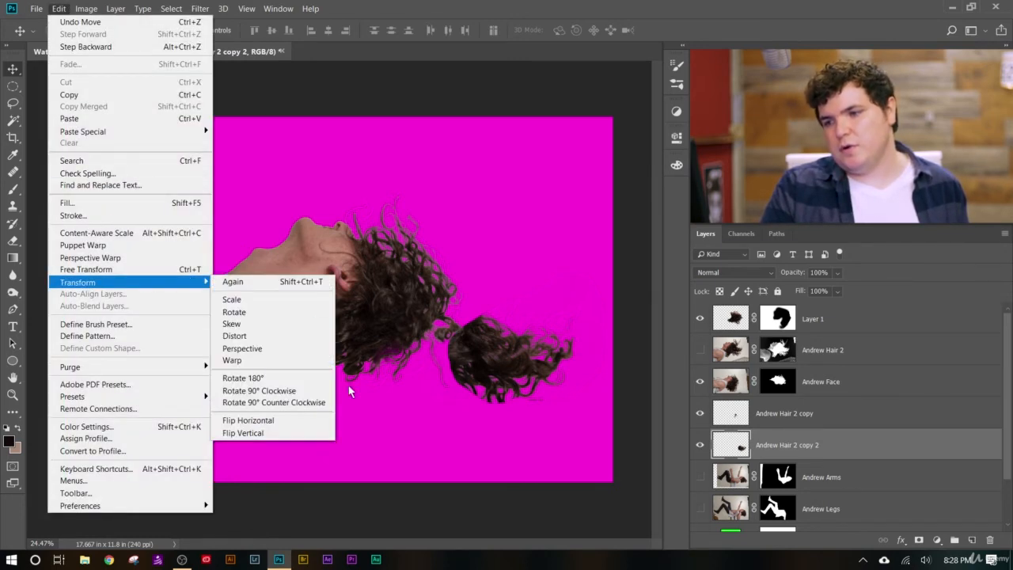
left_click(318, 421)
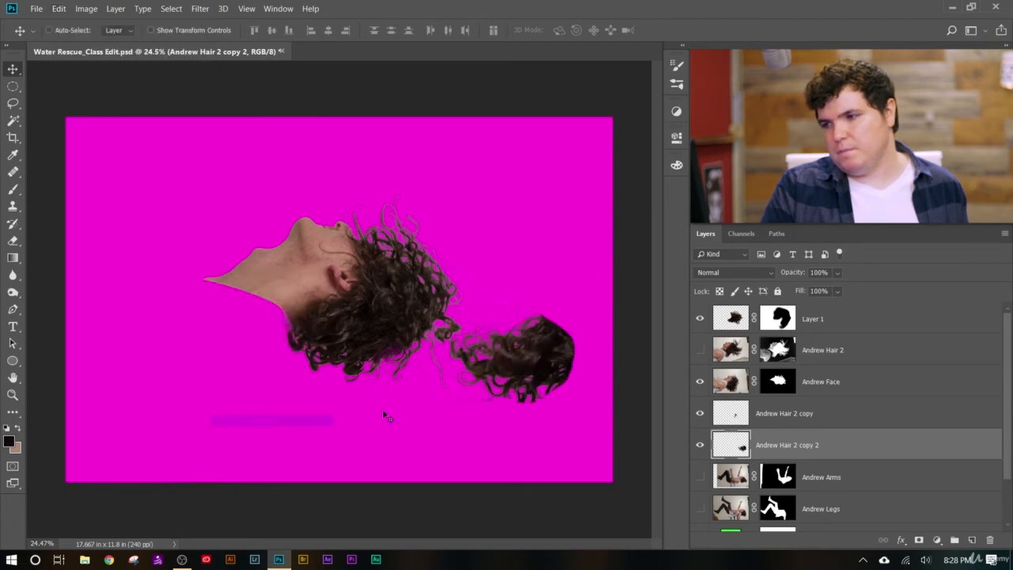
left_click_drag(545, 366, 418, 328)
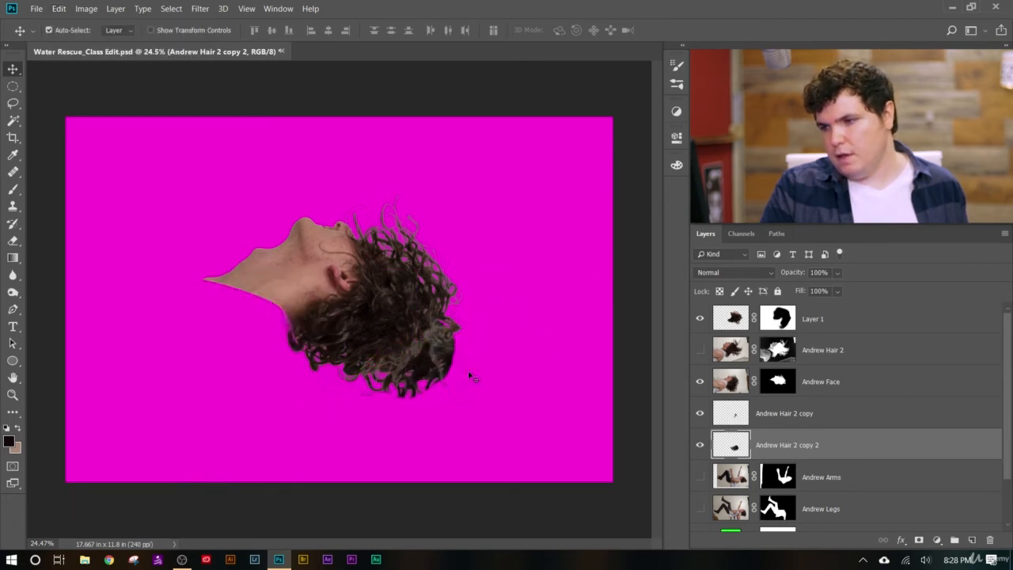
Free-transform the isolated curls on Hair 2 copy 2, rotating them to about -99° and lowering them so they hang beneath the head.
key("ctrl+t")
left_click_drag(465, 396, 479, 237)
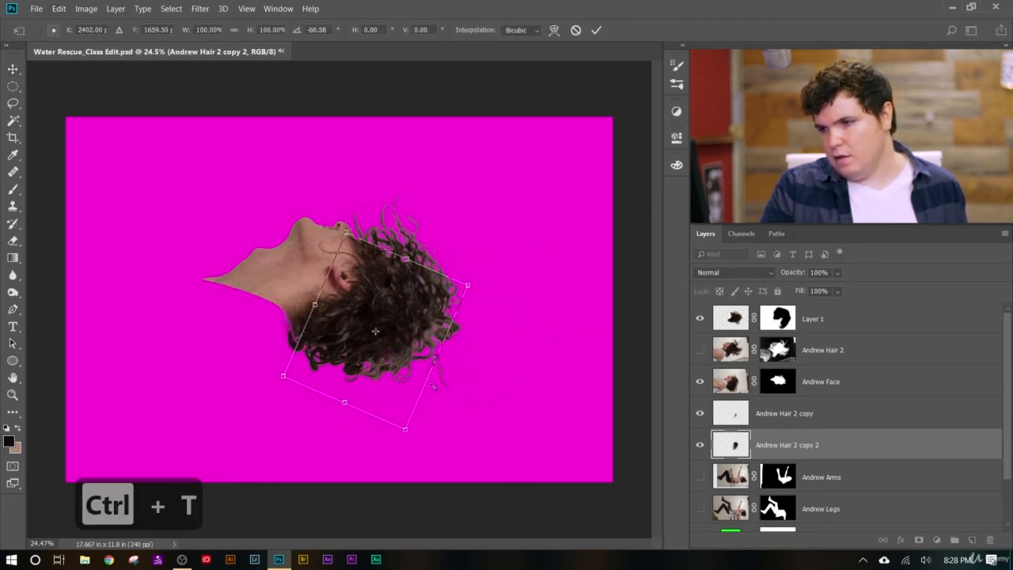
mouse_move(395, 424)
left_mouse_down()
mouse_move(386, 444)
mouse_move(398, 433)
left_mouse_up()
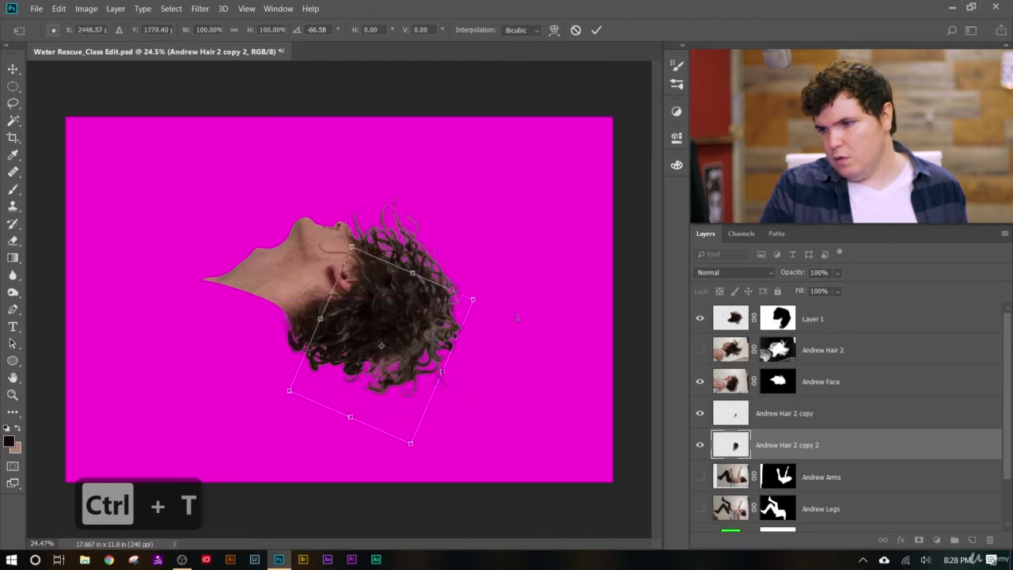
left_click_drag(520, 312, 483, 238)
left_click_drag(430, 382, 428, 426)
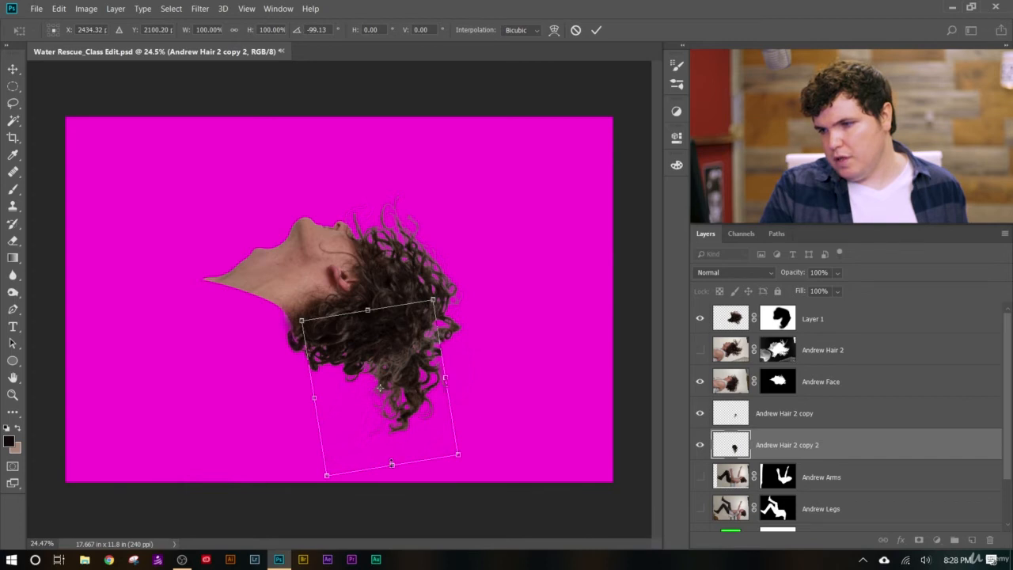
Squash the curls to about 76% width and shift them along the lower edge of the hair.
left_click_drag(392, 464, 407, 375)
scroll(388, 370, "up", 15)
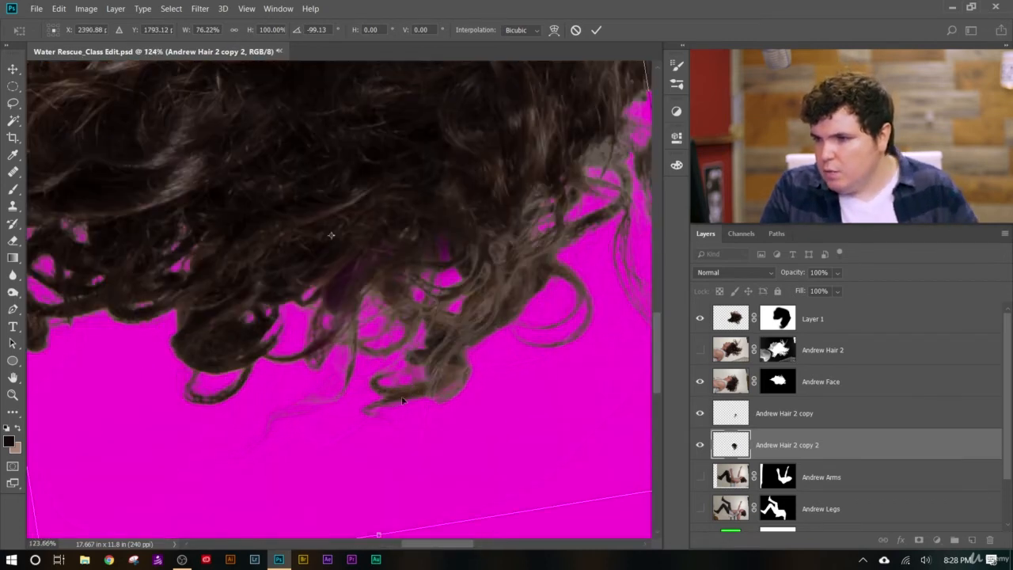
left_click_drag(580, 302, 519, 355)
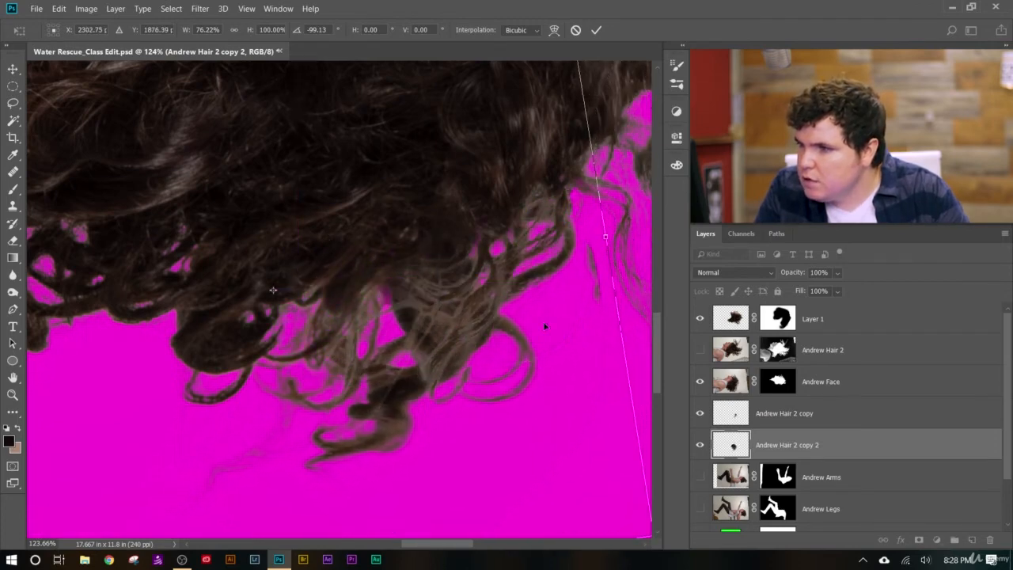
scroll(542, 317, "down", 15)
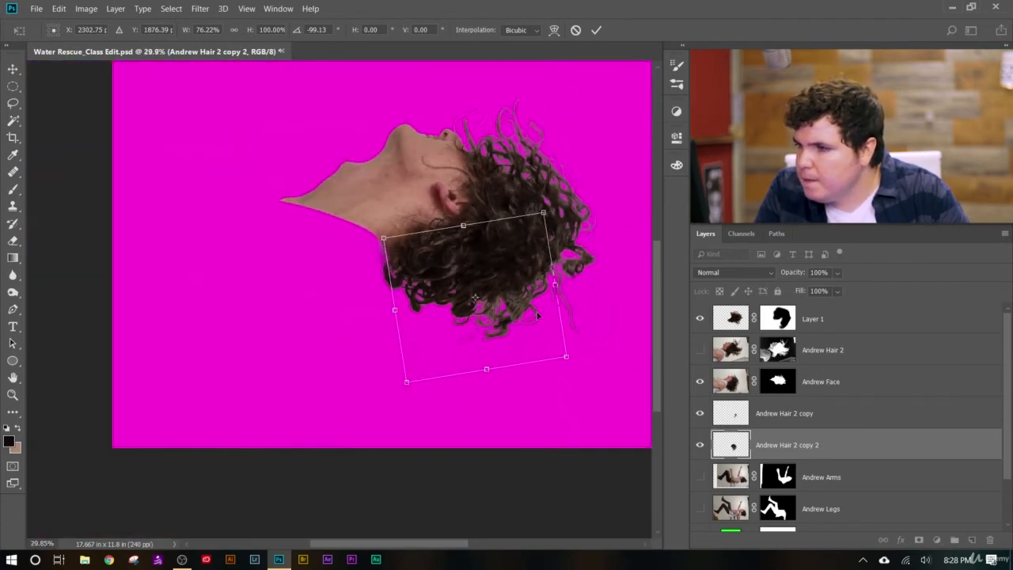
Rotate the curls to about -32°, tuck them behind the lower back of the hair and apply the transform.
left_click_drag(550, 327, 578, 368)
left_click_drag(606, 316, 578, 478)
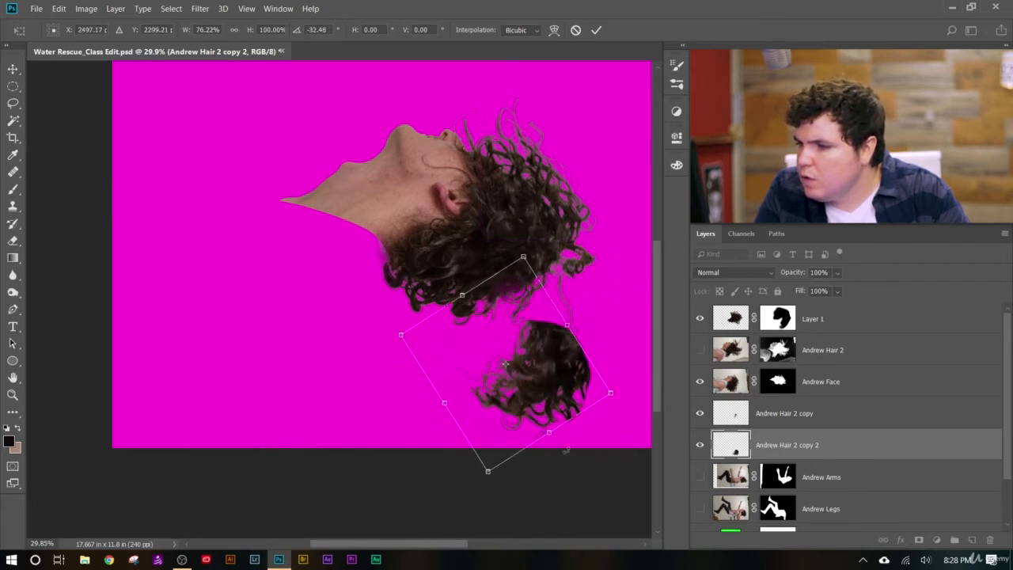
left_click_drag(553, 390, 510, 291)
scroll(527, 328, "up", 3)
scroll(537, 292, "up", 2)
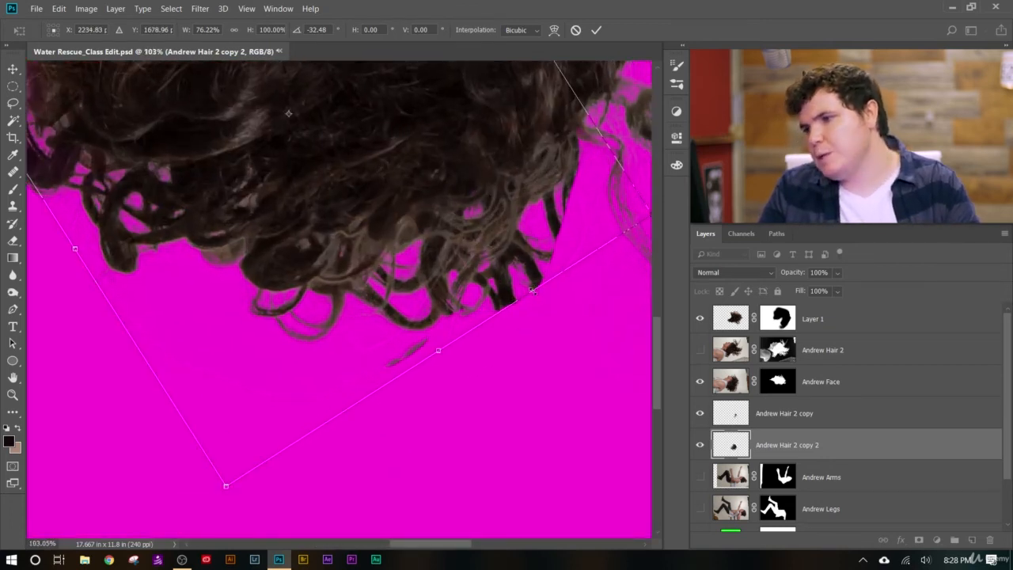
left_click_drag(532, 255, 568, 243)
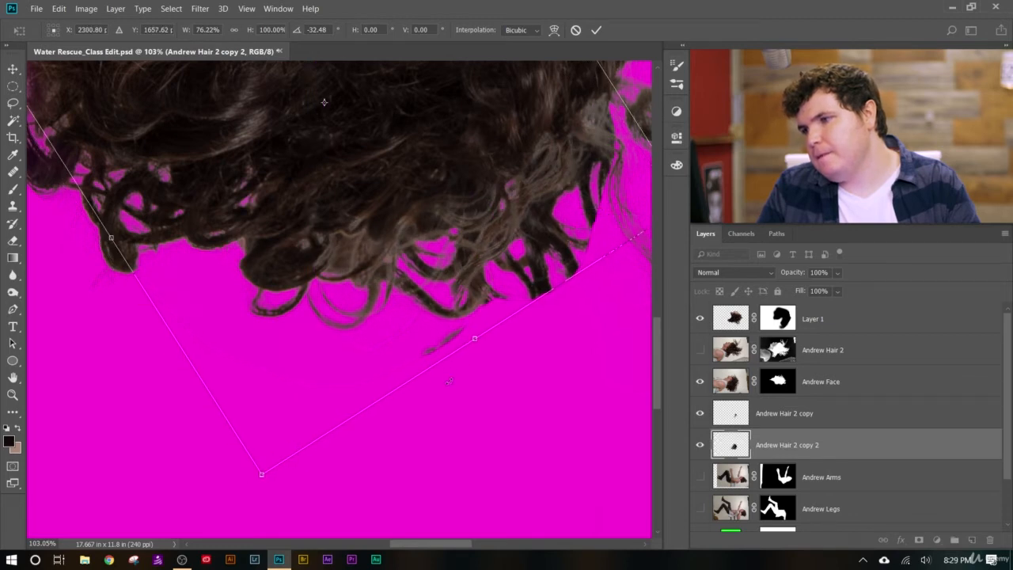
left_click(596, 30)
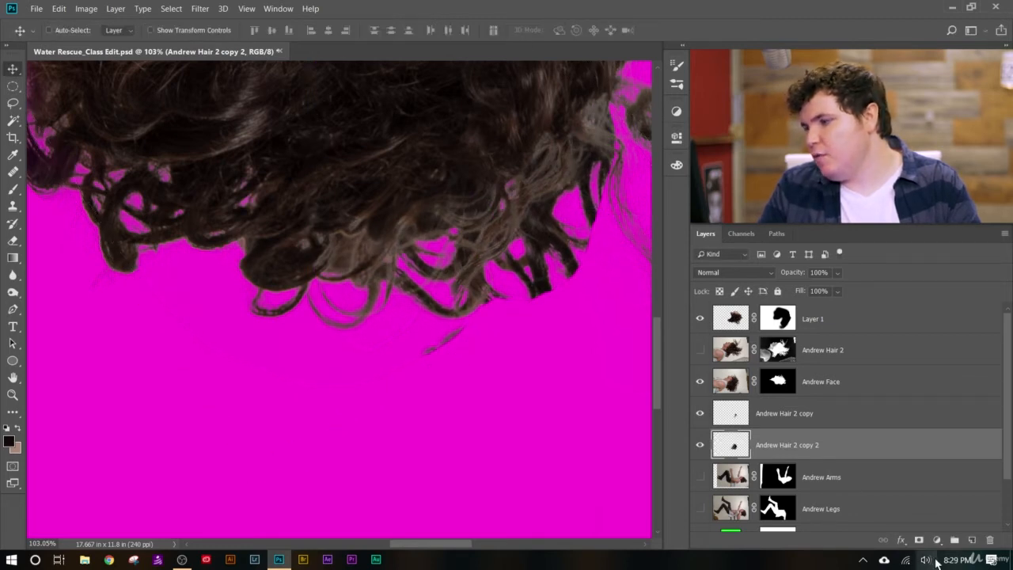
Add a layer mask to Hair 2 copy 2 and paint black with a soft 125 px brush over the stray strand and cut-off curl ends.
left_click(919, 540)
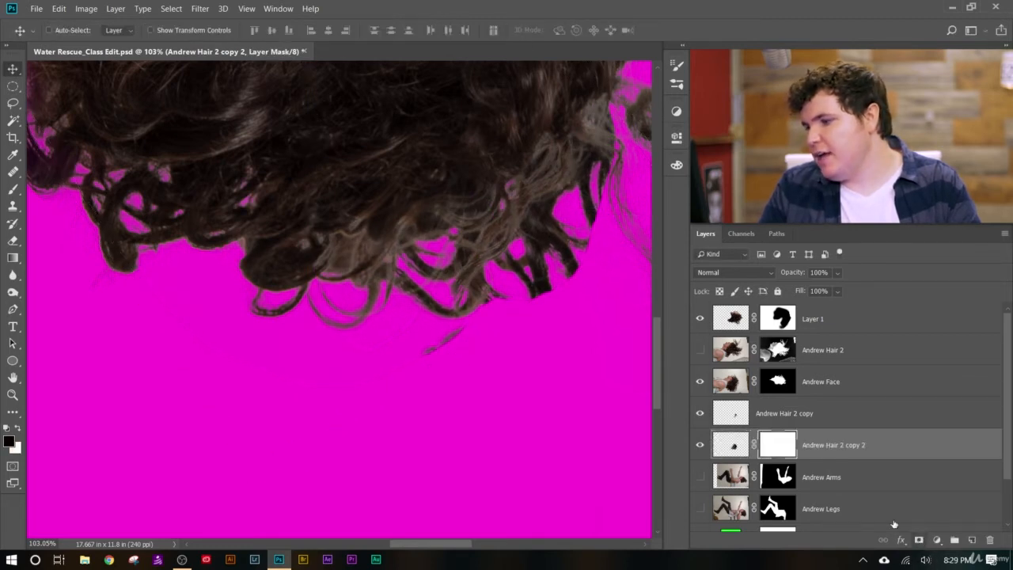
left_click(13, 192)
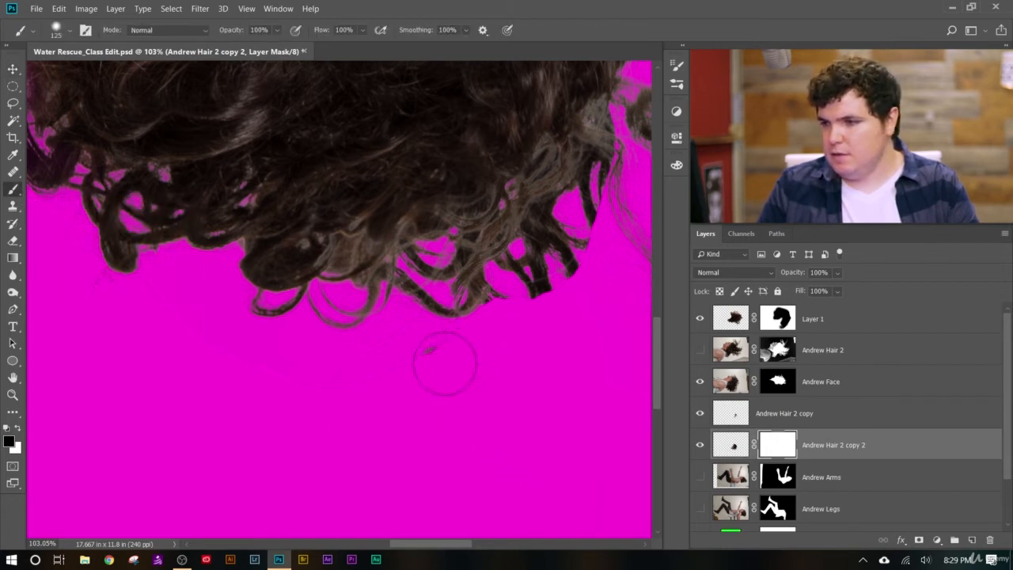
left_click_drag(559, 335, 575, 301)
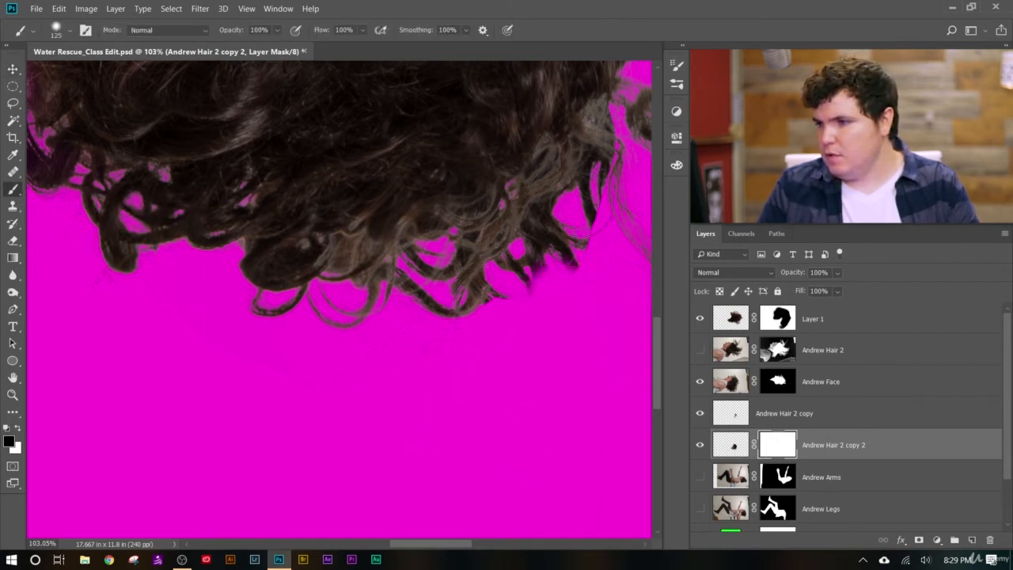
mouse_move(570, 262)
left_mouse_down()
mouse_move(553, 207)
mouse_move(522, 250)
mouse_move(526, 262)
mouse_move(514, 254)
mouse_move(499, 329)
mouse_move(514, 259)
left_mouse_up()
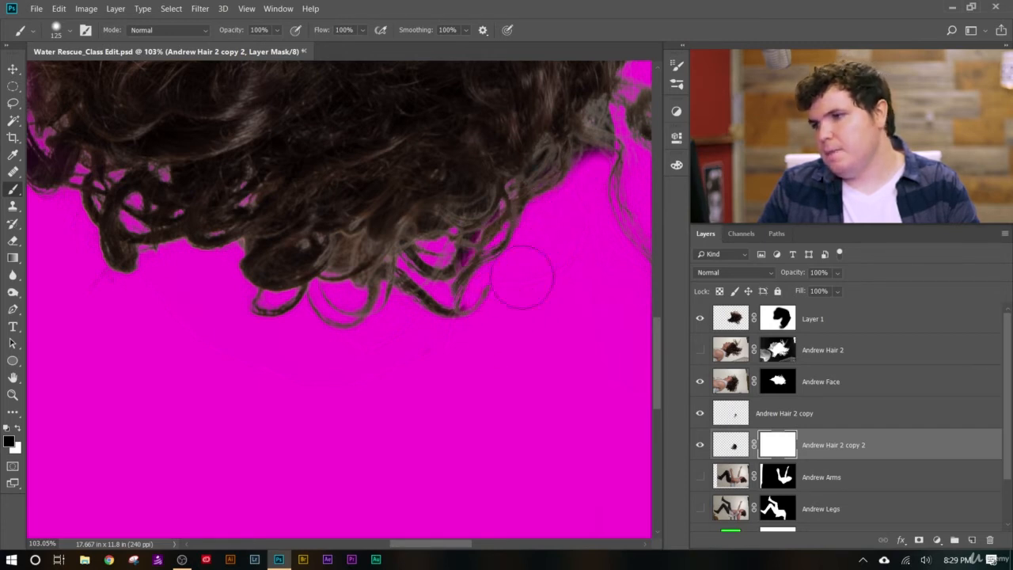
left_click_drag(582, 186, 572, 168)
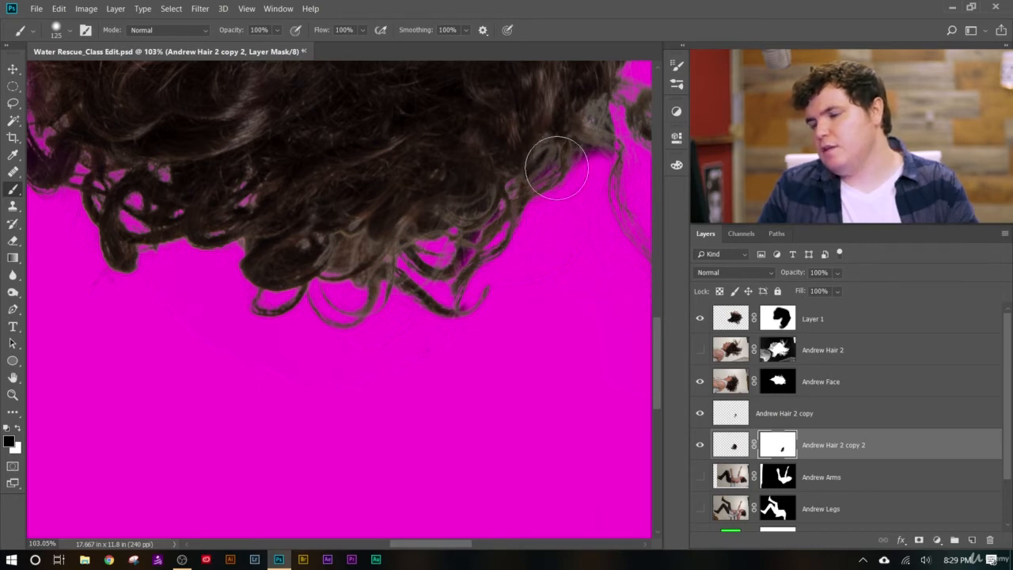
key("x")
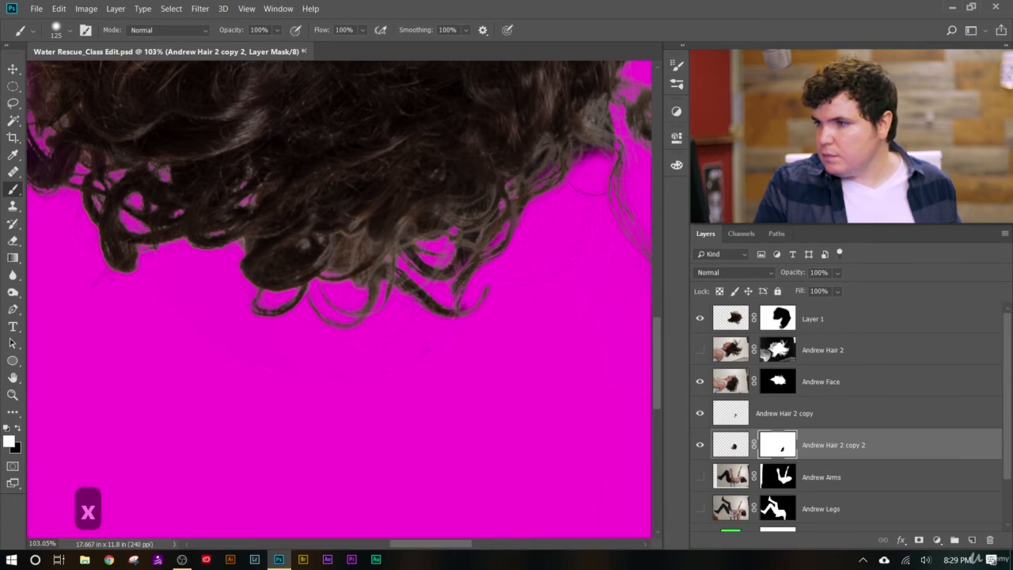
key("x")
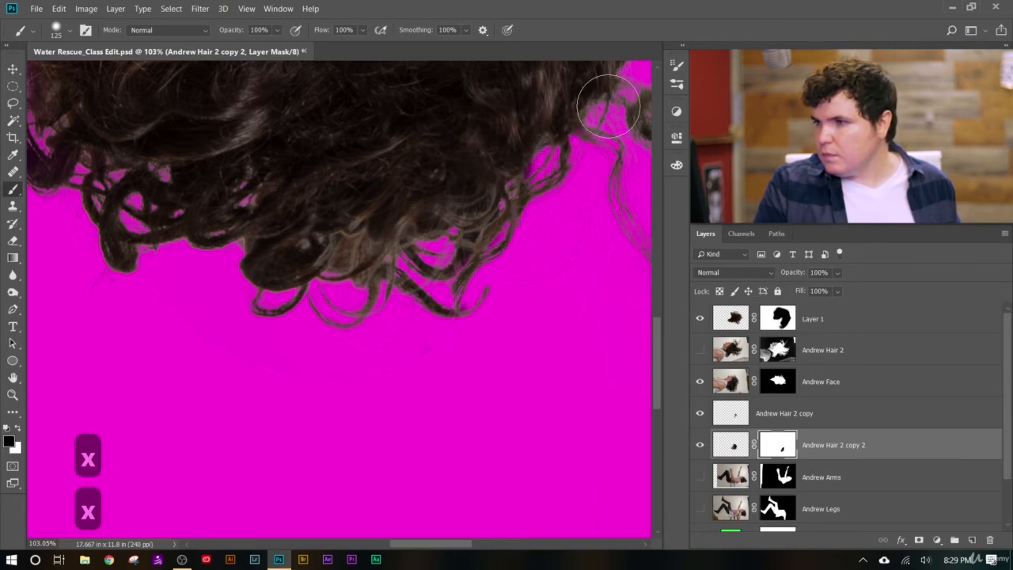
Examine how the masked curls blend into the rest of the hair, both at full view and close up.
scroll(529, 331, "down", 6)
scroll(529, 331, "down", 2)
scroll(418, 430, "up", 3)
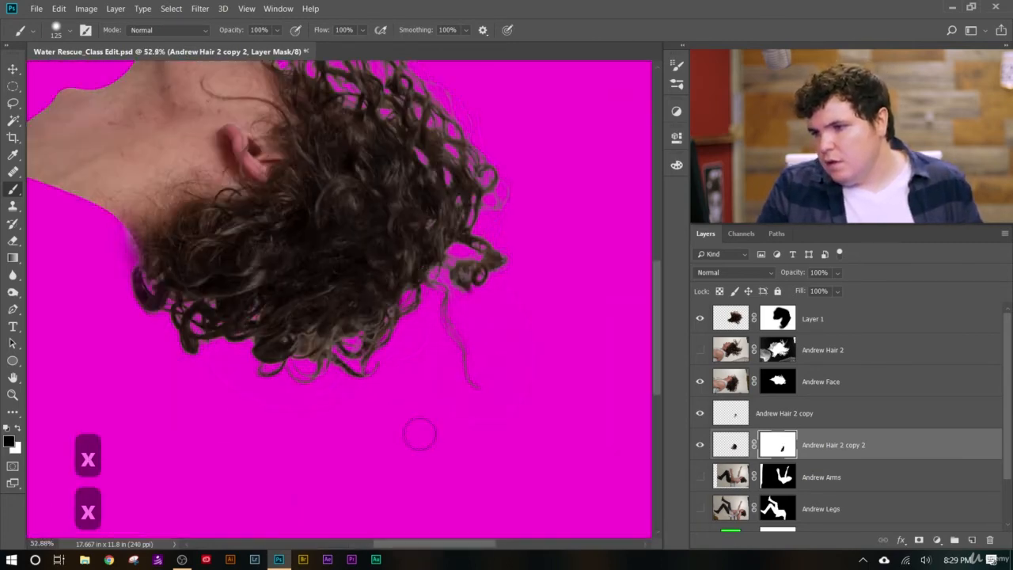
scroll(306, 435, "down", 4)
scroll(356, 465, "down", 1)
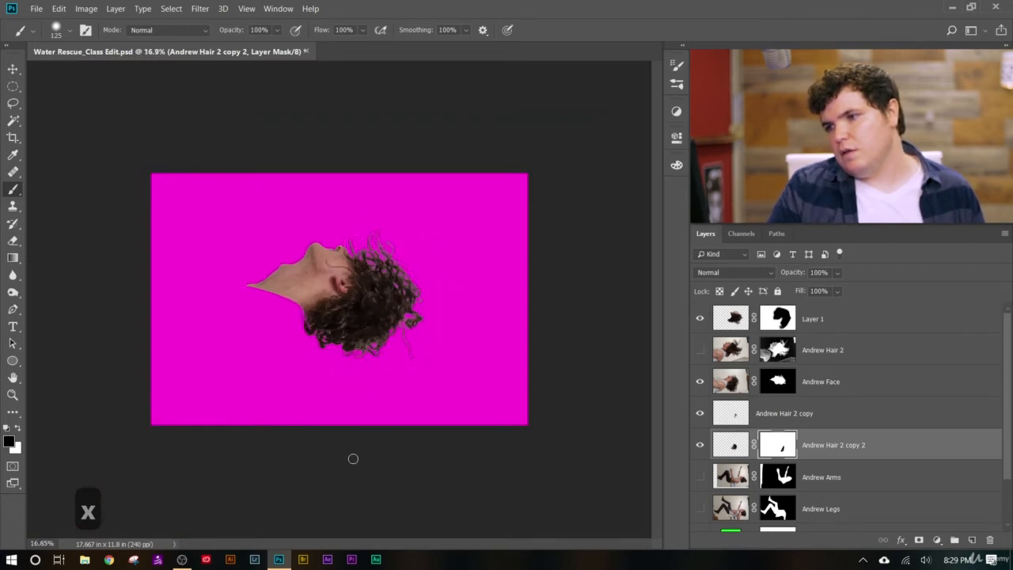
scroll(351, 459, "up", 5)
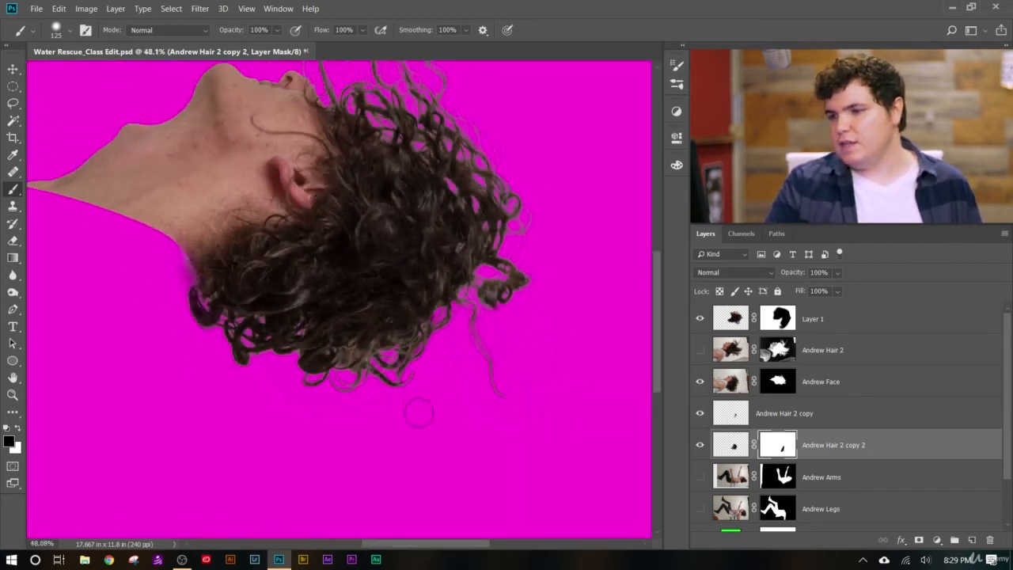
scroll(415, 380, "up", 2)
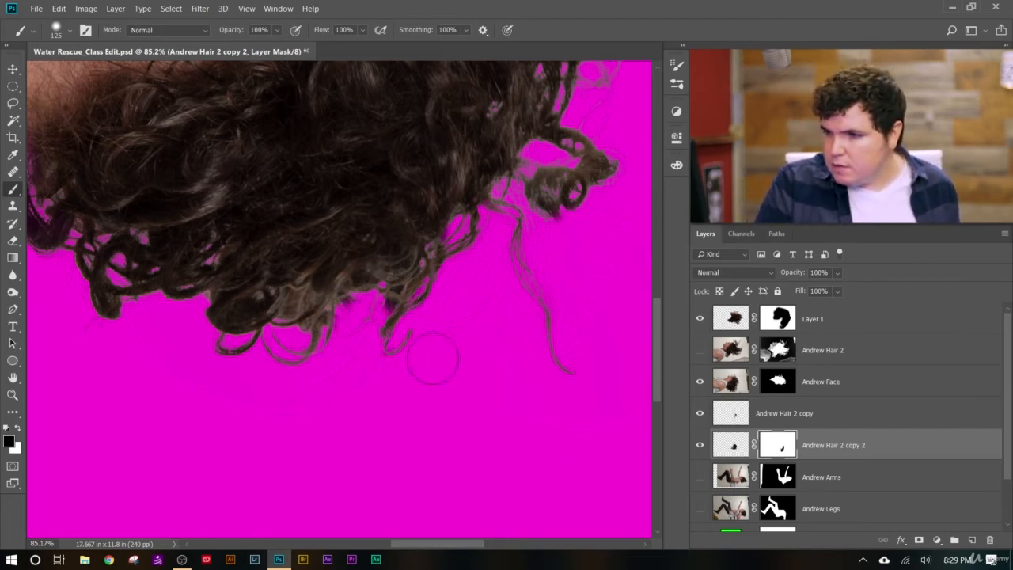
Undo the last mask strokes over the lower curl tips, stepping back and forth through the history to compare versions.
key("ctrl+z")
key("ctrl+alt+z")
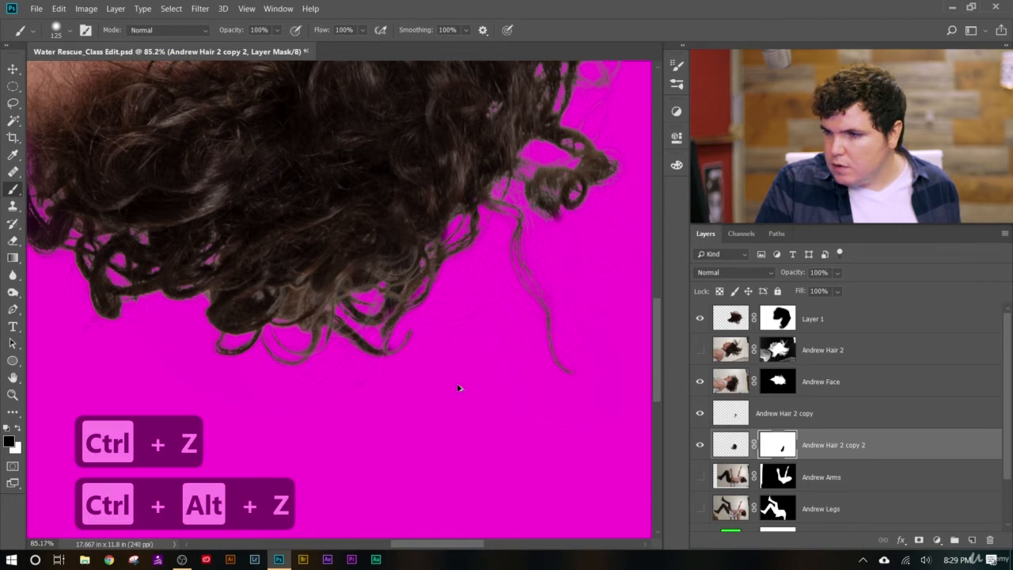
key("ctrl+alt+z")
key("ctrl+alt+z")
key("ctrl+shift+z")
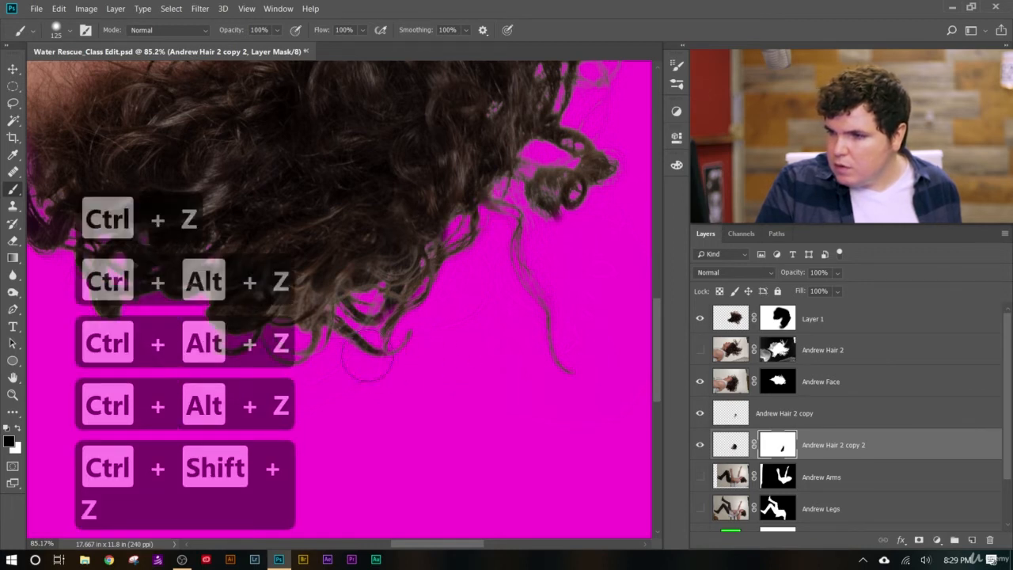
scroll(380, 428, "down", 3)
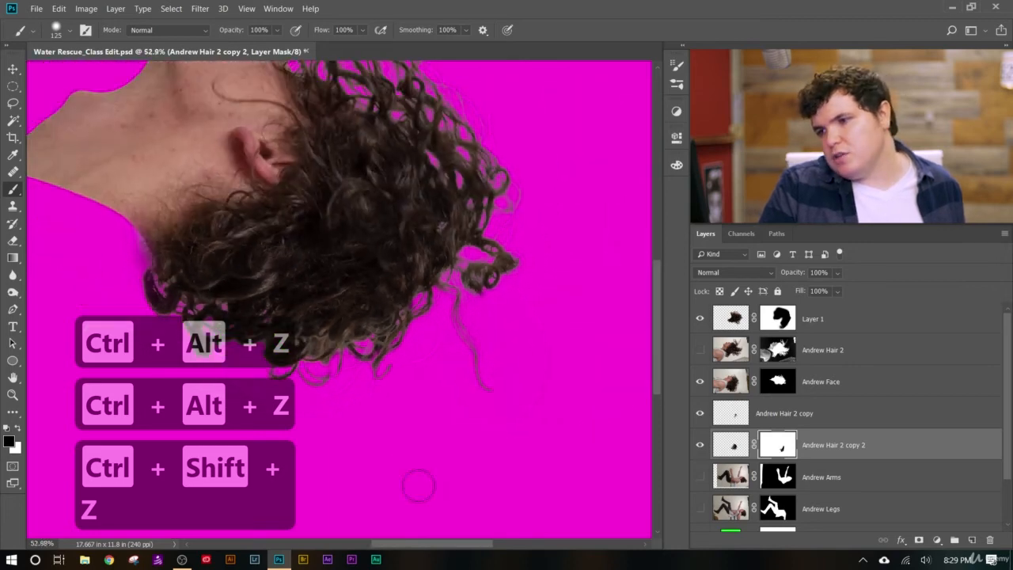
scroll(418, 486, "down", 2)
key("ctrl+shift+z")
key("ctrl+alt+z")
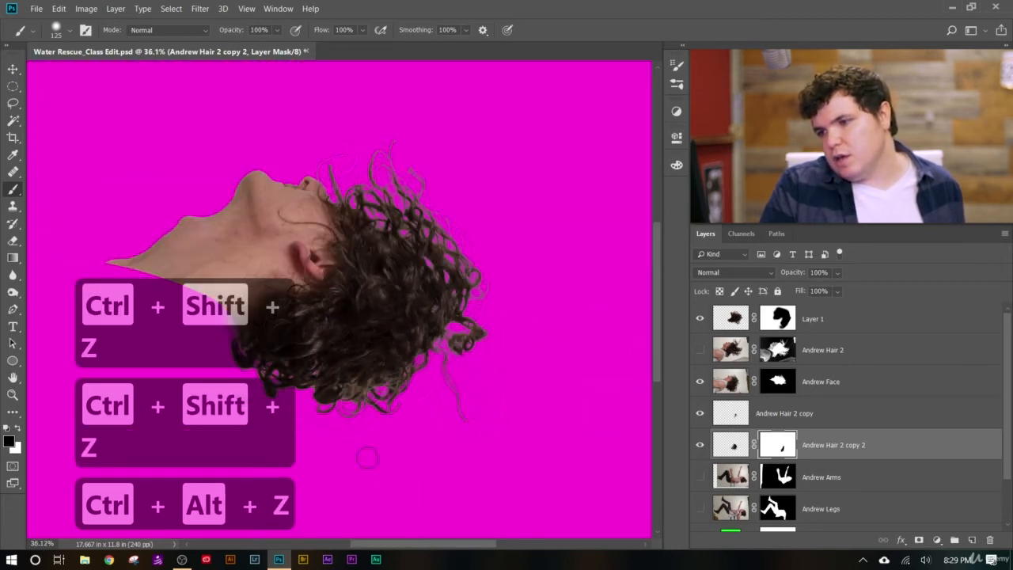
Reduce the brush to 40 px and mask out the thick dark strand hanging among the lower curls on Hair 2 copy 2.
scroll(368, 458, "up", 5)
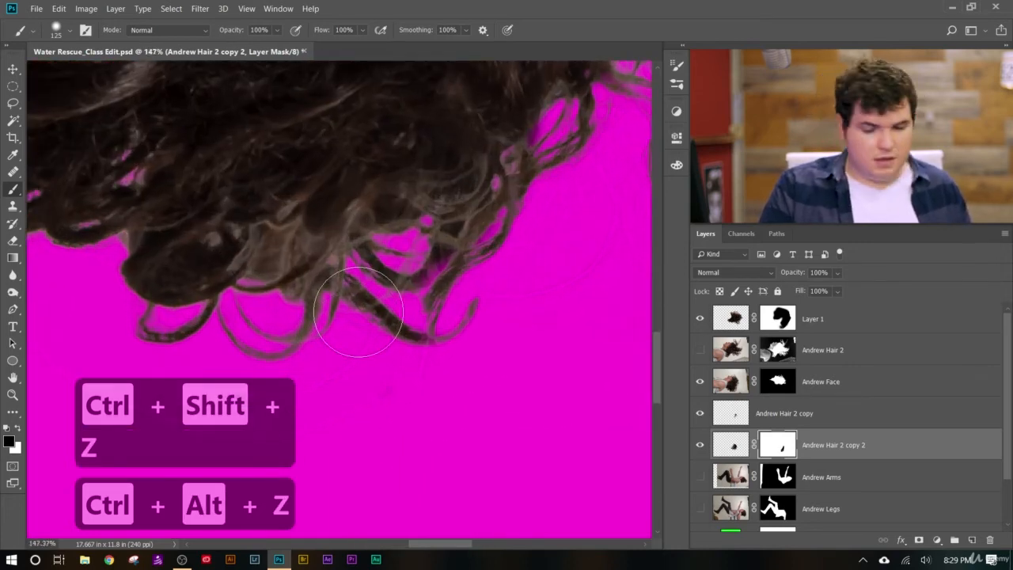
key("bracketright")
key("bracketright")
key("bracketright")
key("bracketleft")
key("bracketleft")
key("bracketleft")
key("bracketleft")
key("bracketleft")
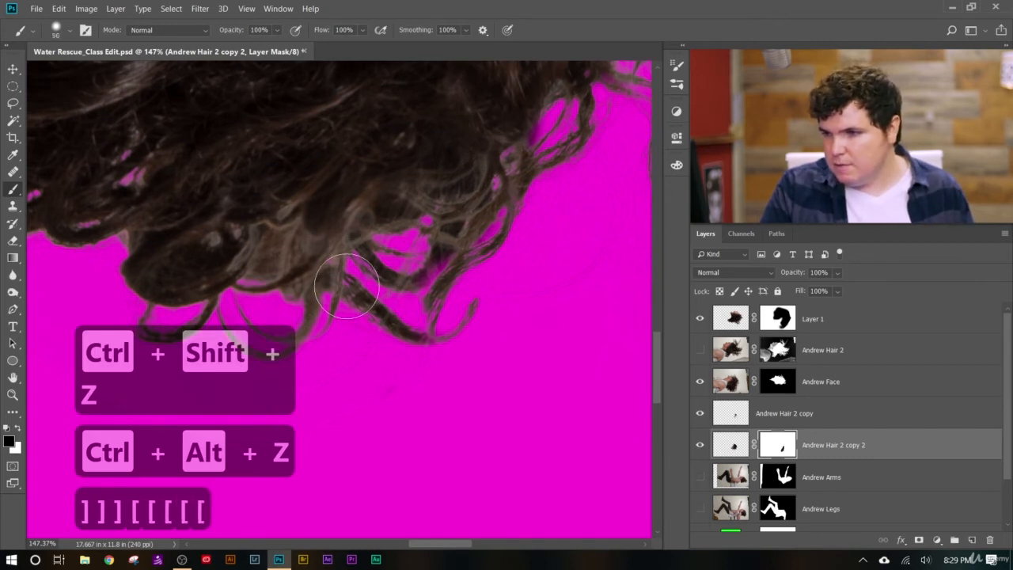
key("bracketleft")
key("bracketleft")
key("bracketleft")
key("bracketleft")
key("bracketleft")
key("bracketleft")
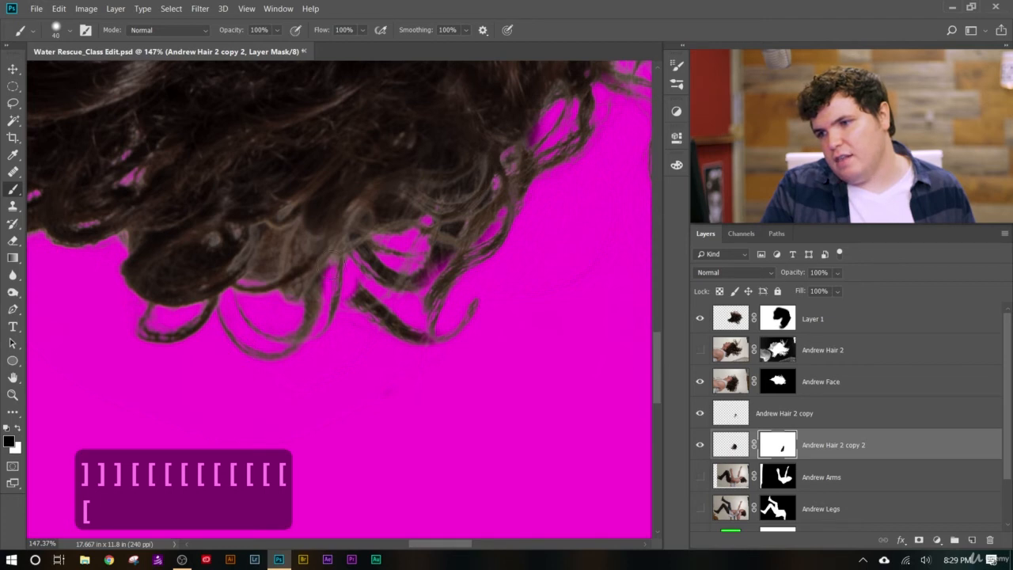
left_click_drag(347, 272, 352, 290)
mouse_move(360, 355)
left_mouse_down()
mouse_move(382, 320)
mouse_move(379, 302)
mouse_move(408, 337)
mouse_move(376, 286)
left_mouse_up()
left_click_drag(416, 339, 481, 321)
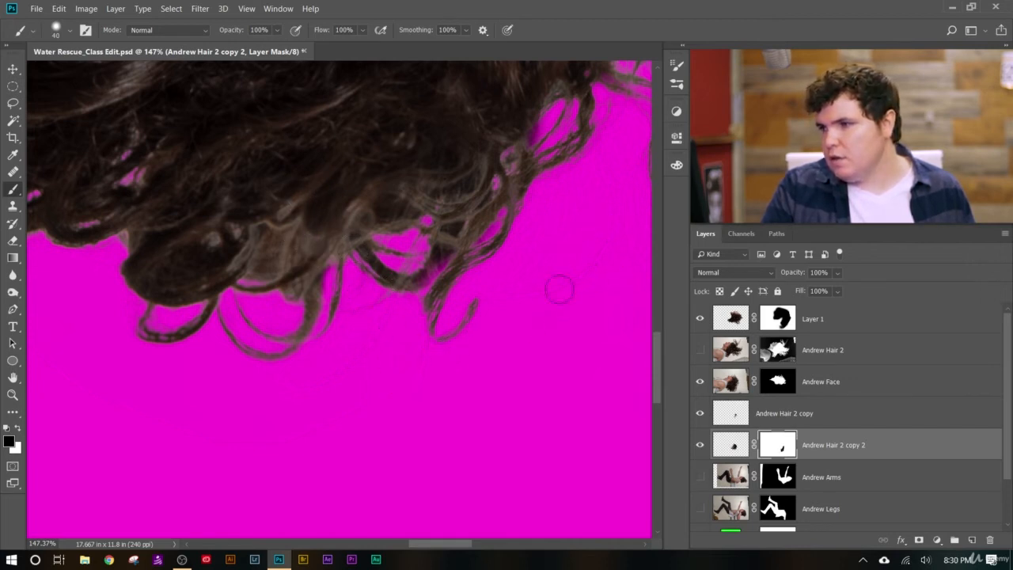
Set white as the painting colour and compare the hair with Hair 2 copy 2 hidden and shown.
key("x")
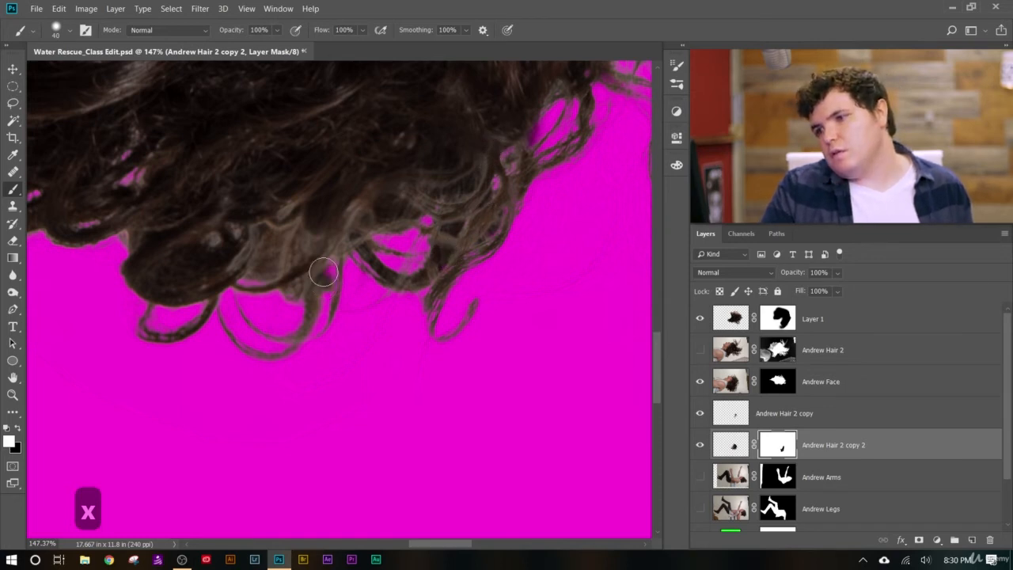
scroll(314, 286, "down", 10)
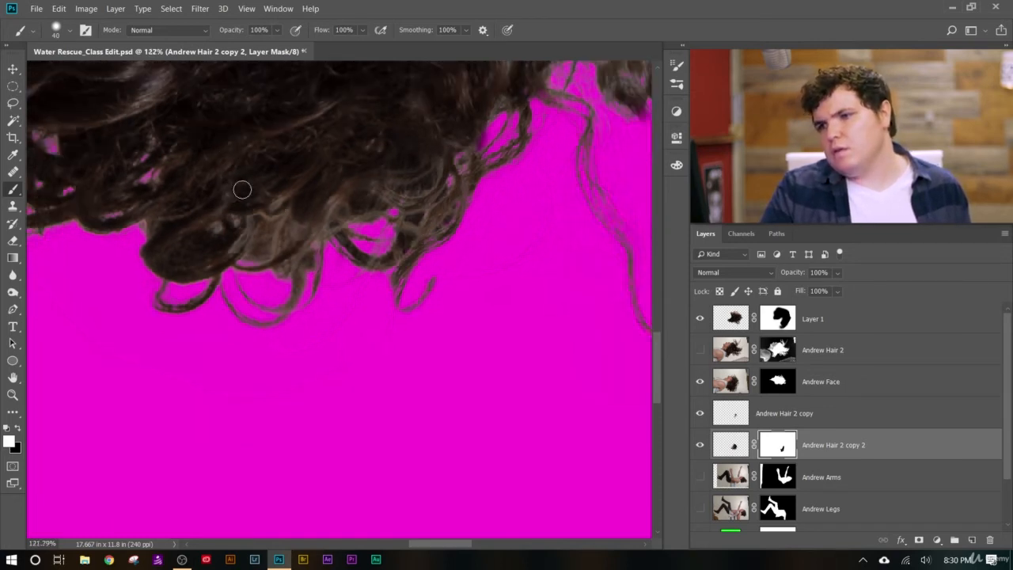
scroll(327, 401, "up", 8)
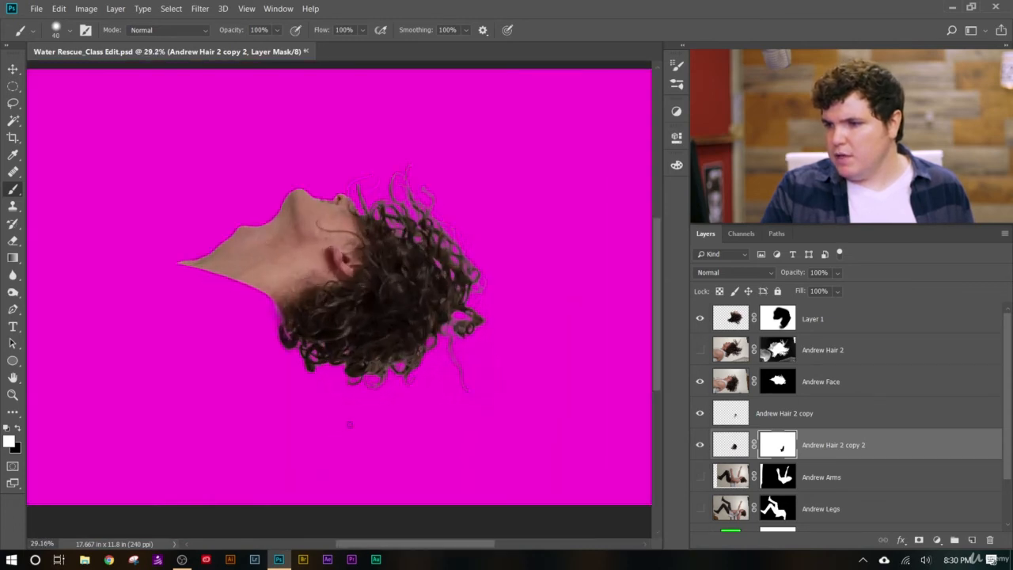
left_click(700, 444)
left_click(700, 445)
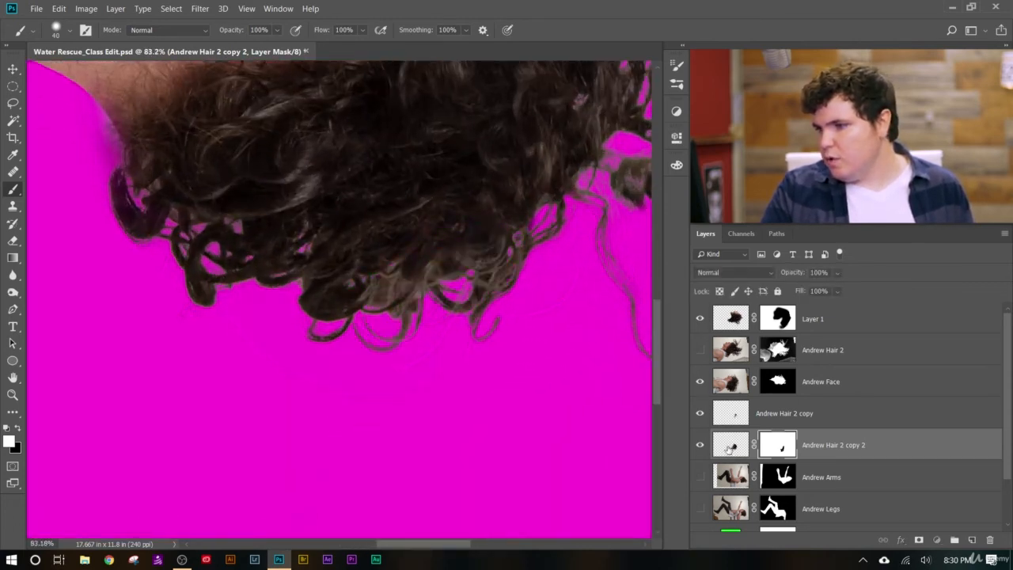
Add a new empty layer directly above Hair 2 copy 2.
left_click(730, 448)
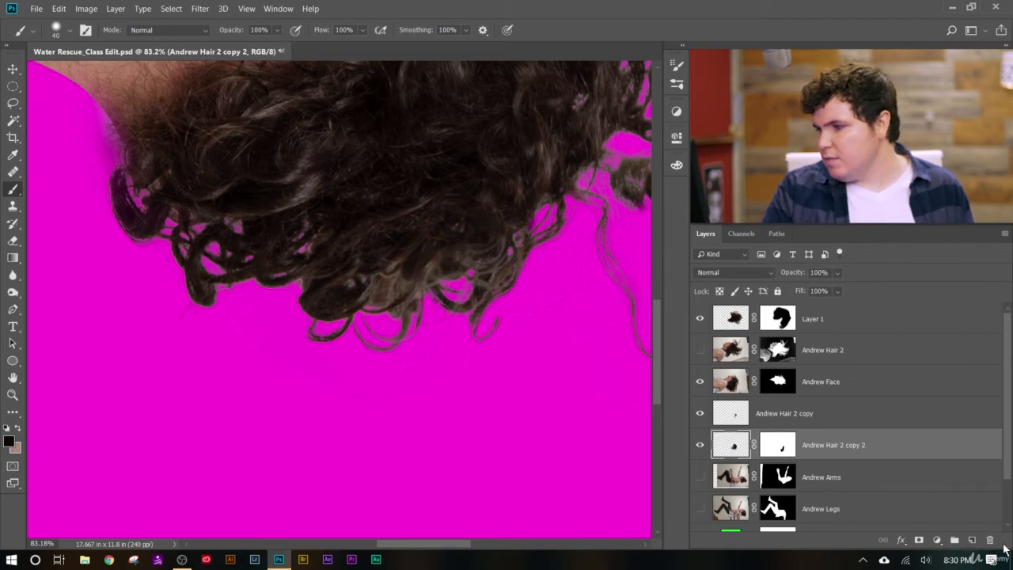
left_click(973, 539)
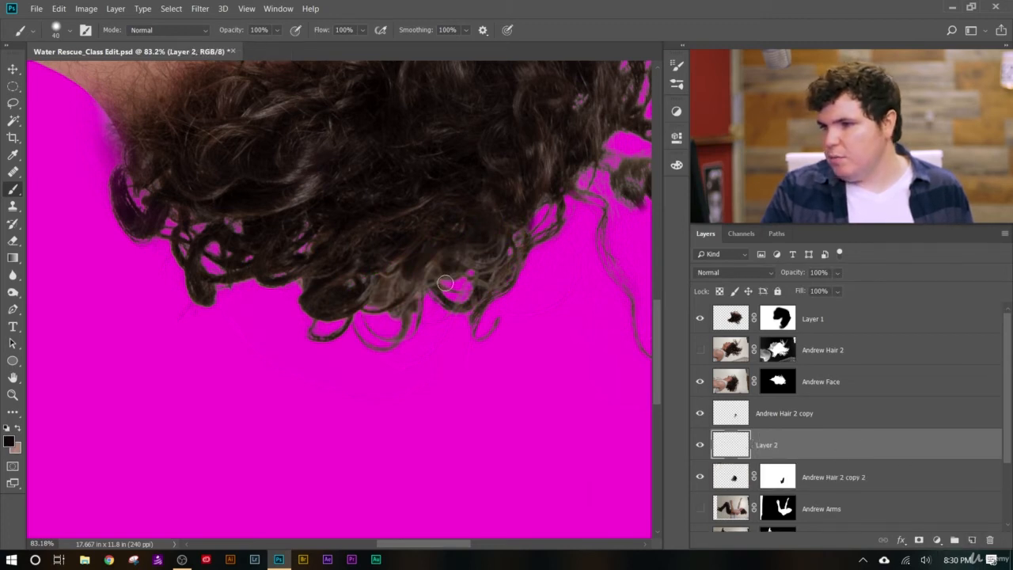
Clip Layer 2 to Hair 2 copy 2 and paint black over its lower curls with a 400 px soft brush.
scroll(446, 283, "down", 2)
scroll(447, 313, "up", 6)
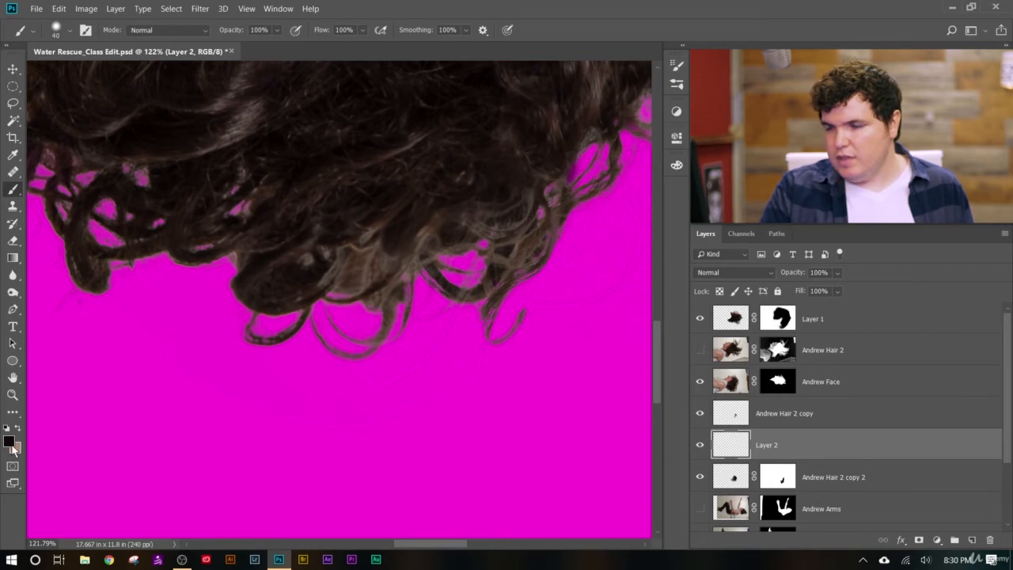
key("bracketright")
key("bracketright")
key("bracketright")
key("bracketright")
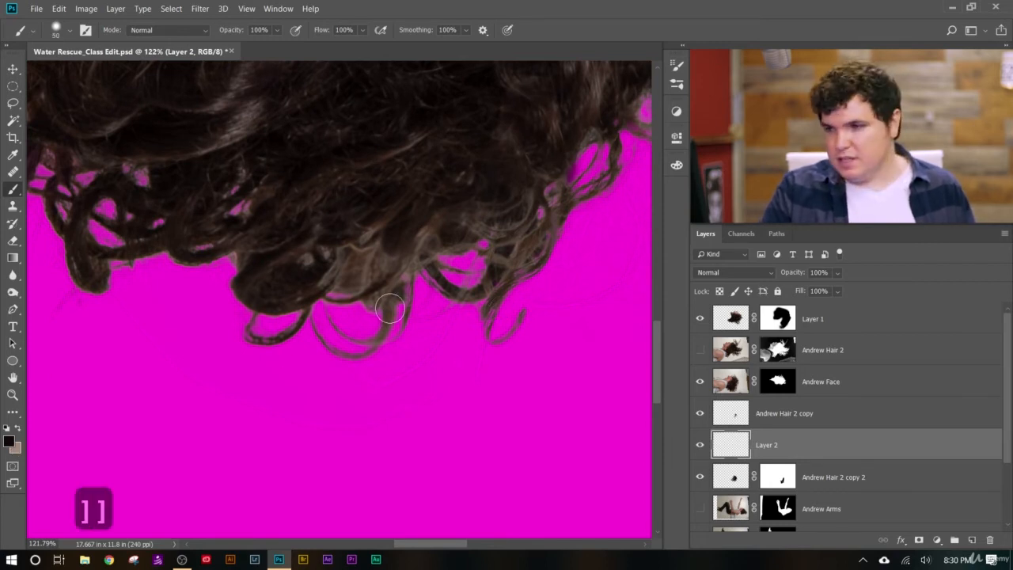
key("bracketright")
key("bracketright")
key("bracketright")
key("bracketright")
key("bracketright")
key("bracketright")
key("bracketright")
key("bracketright")
key("bracketright")
key("bracketright")
key("bracketright")
key("bracketright")
left_click(362, 294)
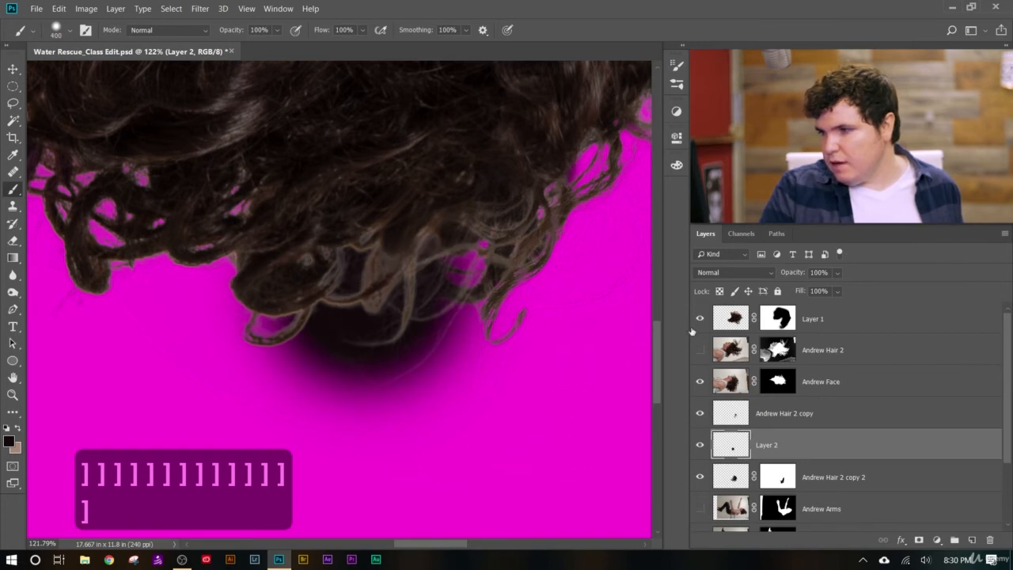
left_click(735, 460, "alt")
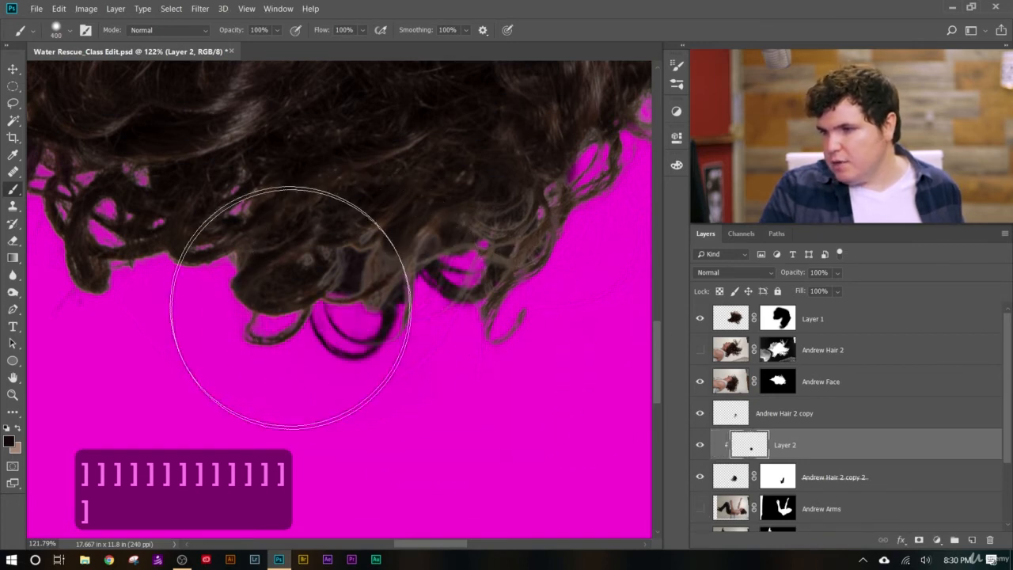
mouse_move(190, 274)
left_mouse_down()
mouse_move(396, 314)
mouse_move(551, 294)
left_mouse_up()
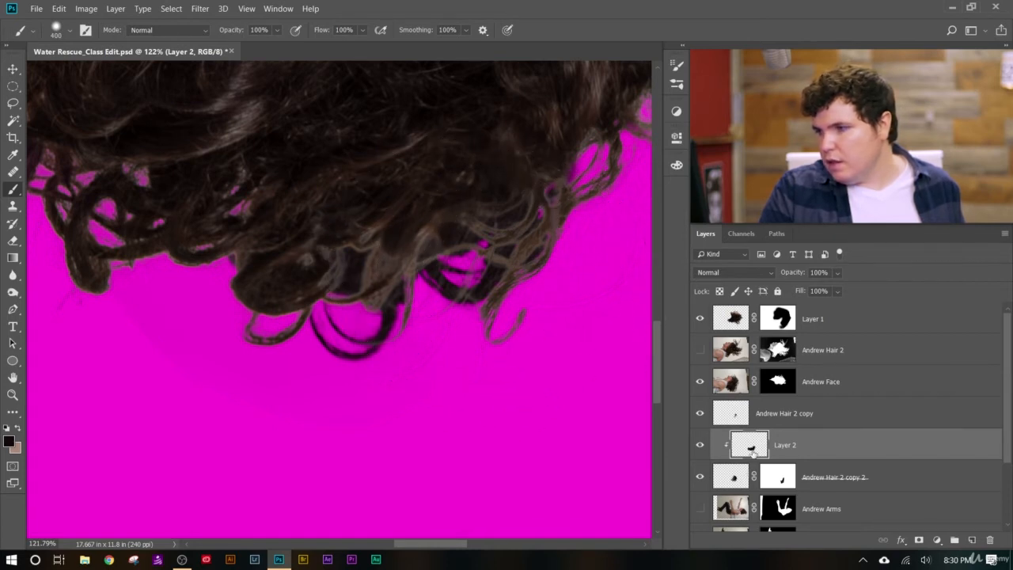
Set Layer 2's blend mode to Soft Light and its opacity to 57%.
left_click(737, 272)
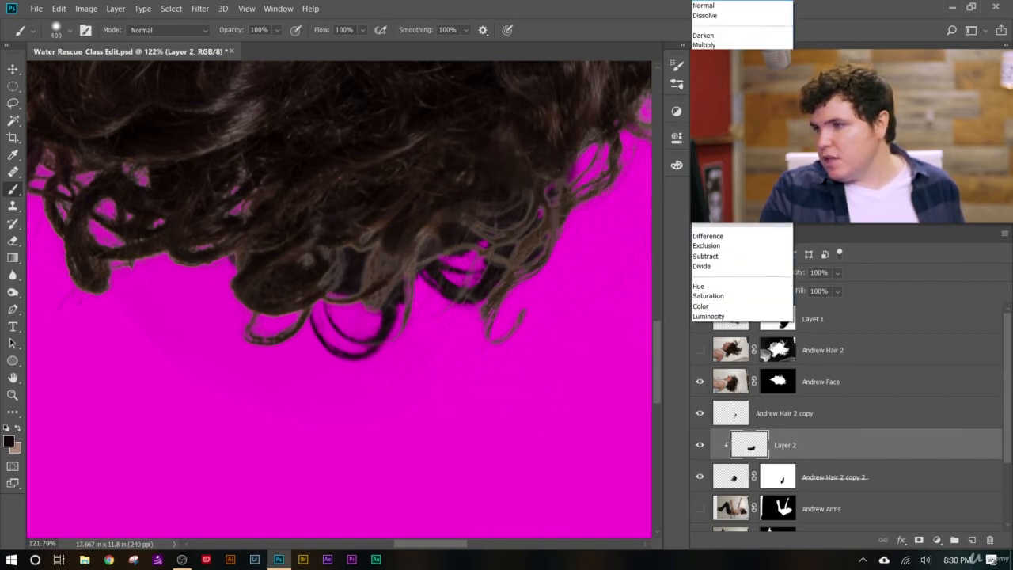
left_click(738, 167)
left_click_drag(797, 273, 730, 283)
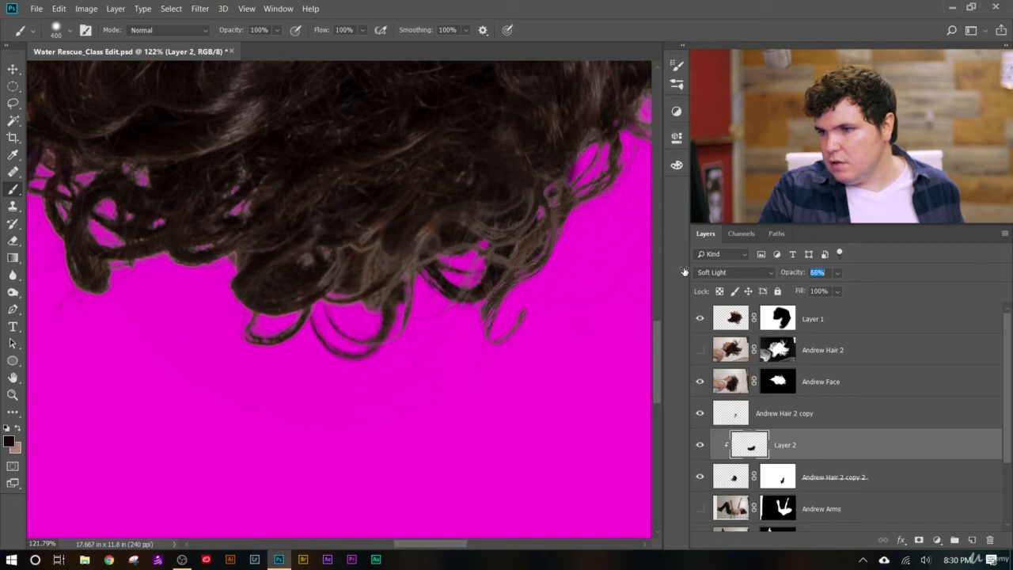
left_click_drag(678, 266, 680, 267)
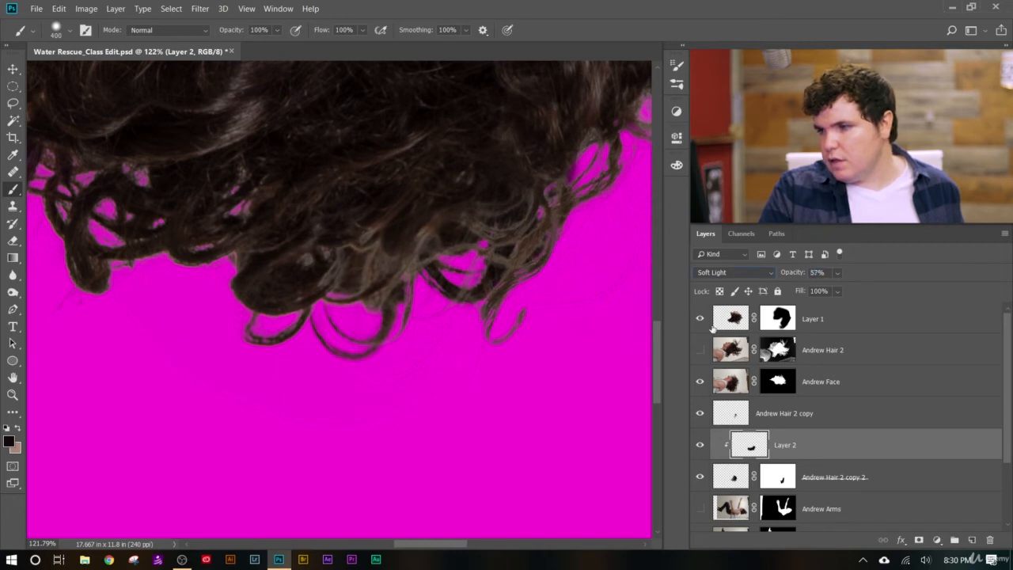
Compare the lower curls with and without the Layer 2 shading, and toggle Hair 2 copy, leaving it hidden.
left_click(831, 412)
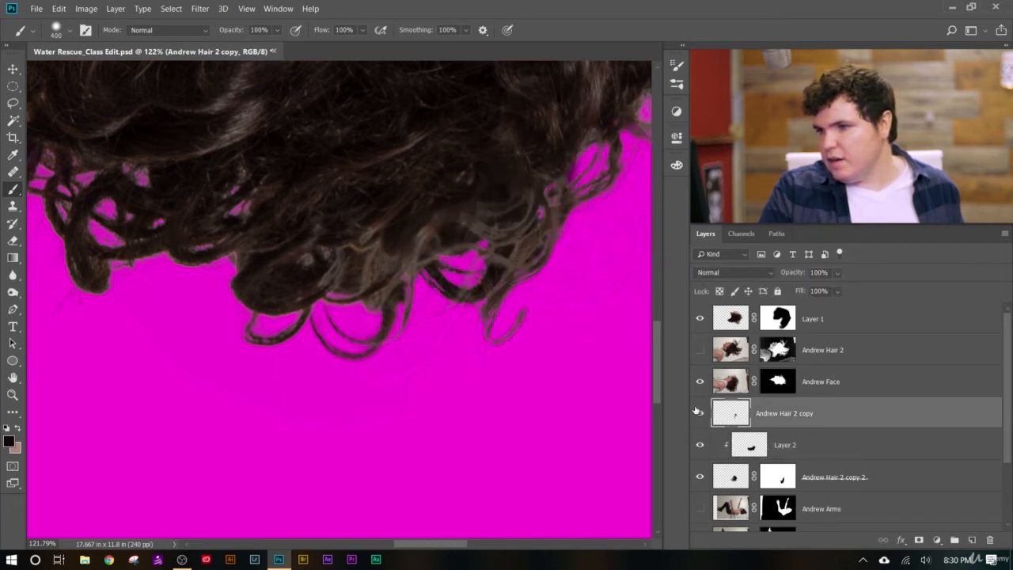
scroll(692, 387, "down", 2)
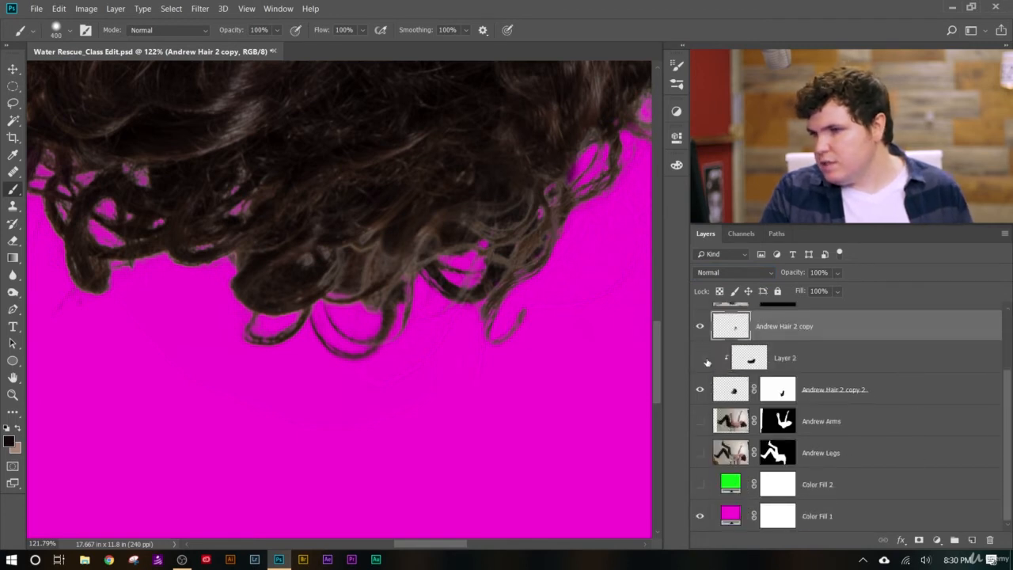
left_click(706, 361)
left_click(706, 361)
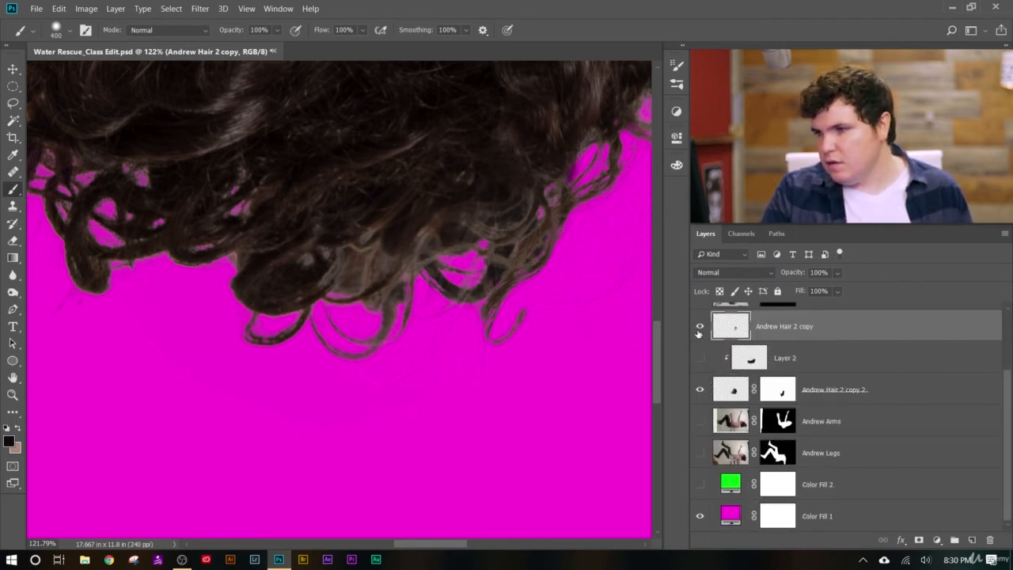
left_click(700, 327)
left_click(699, 326)
left_click(699, 326)
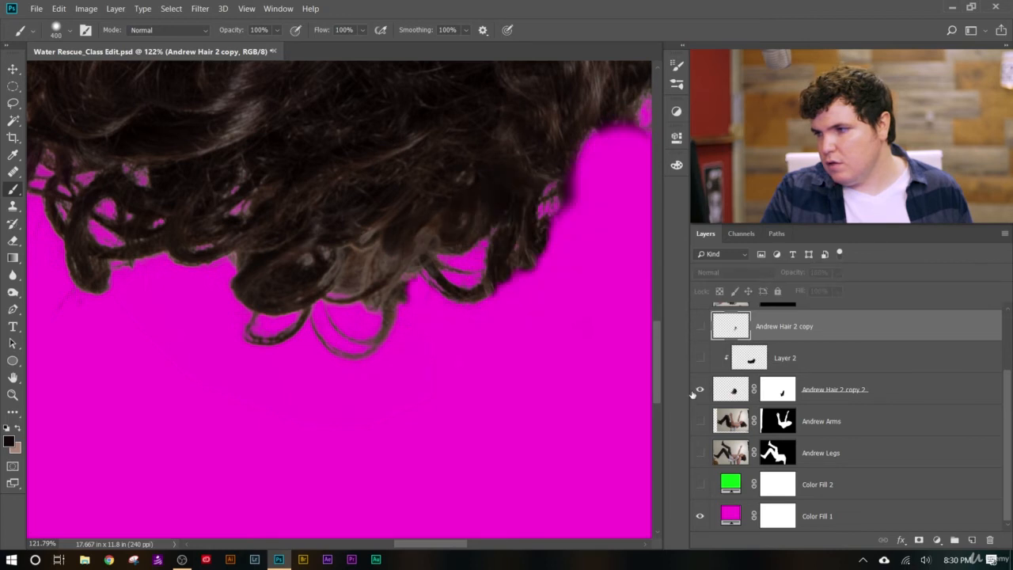
Compare the curls with Hair 2 copy 2 hidden and shown, and show the Layer 2 shading again.
left_click(699, 390)
left_click(699, 390)
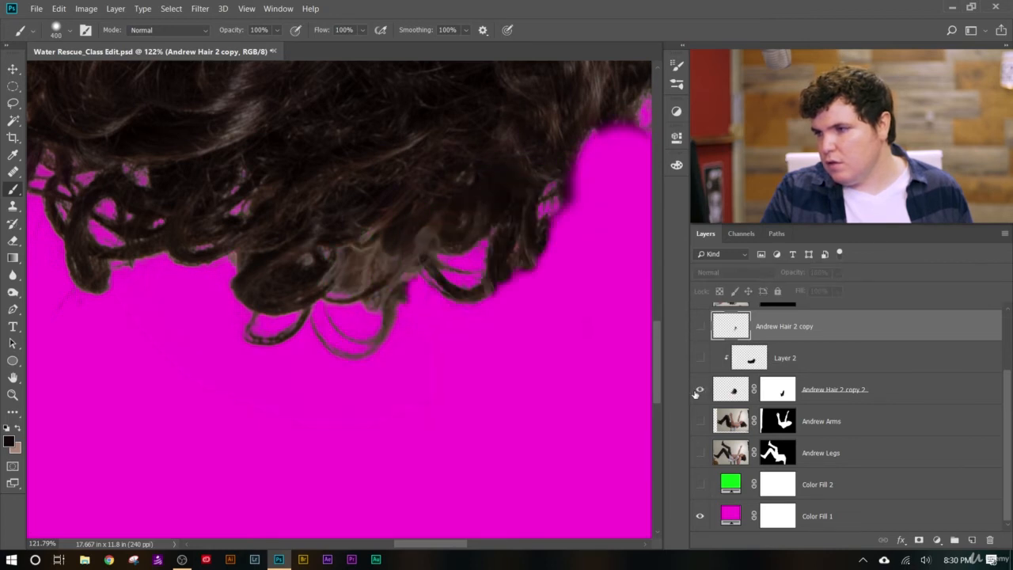
left_click(699, 389)
left_click(699, 390)
left_click(700, 359)
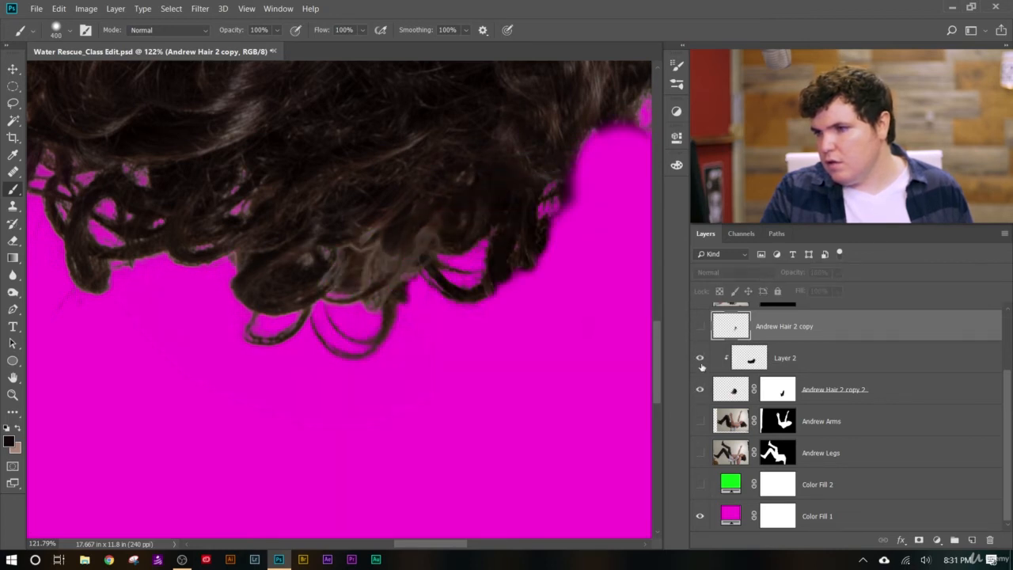
left_click(700, 365)
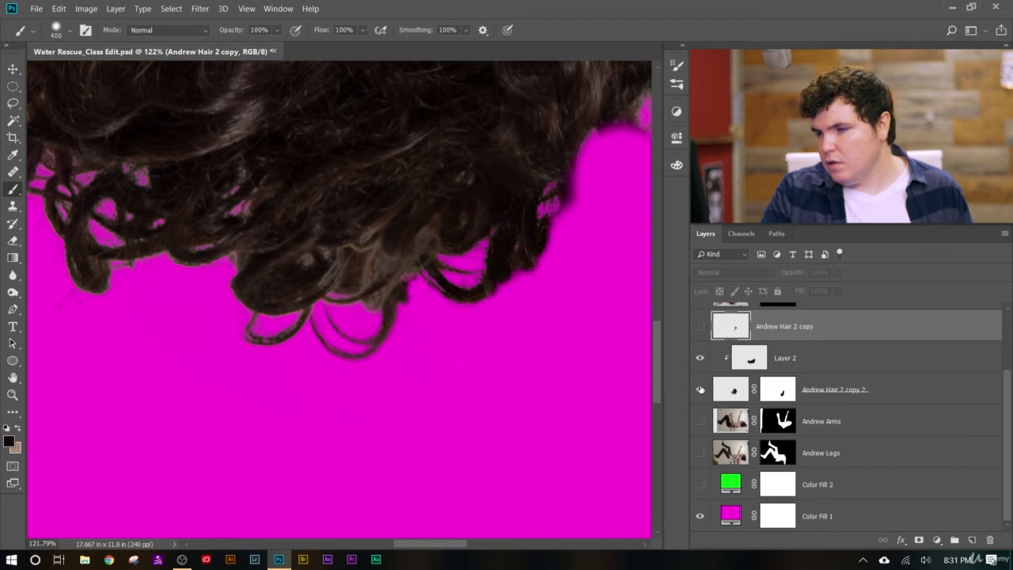
Compare the hair with Layer 1 hidden and shown to identify which curls belong to it.
scroll(712, 388, "up", 3)
left_click(701, 319)
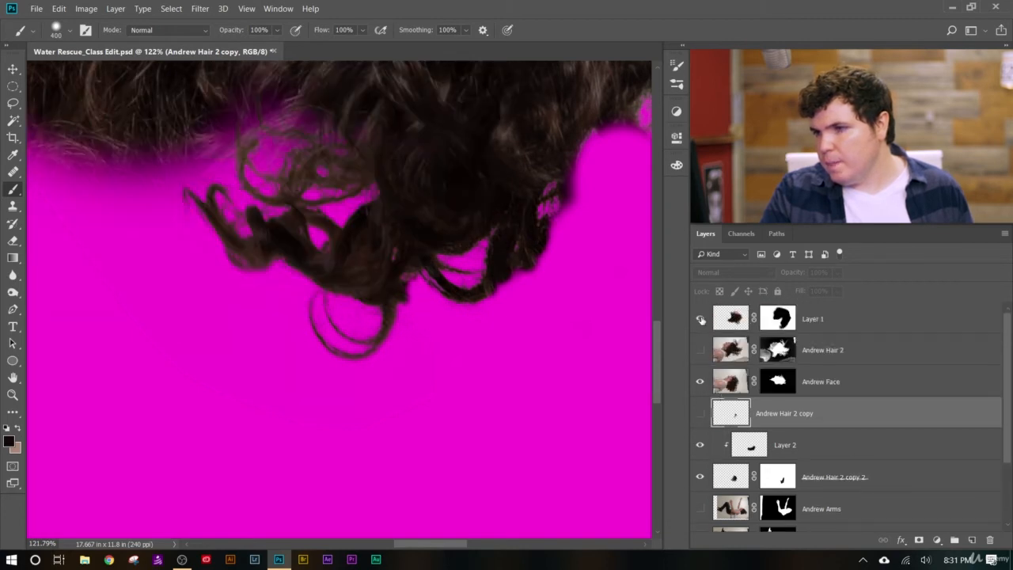
left_click(700, 319)
left_click(700, 319)
left_click(701, 319)
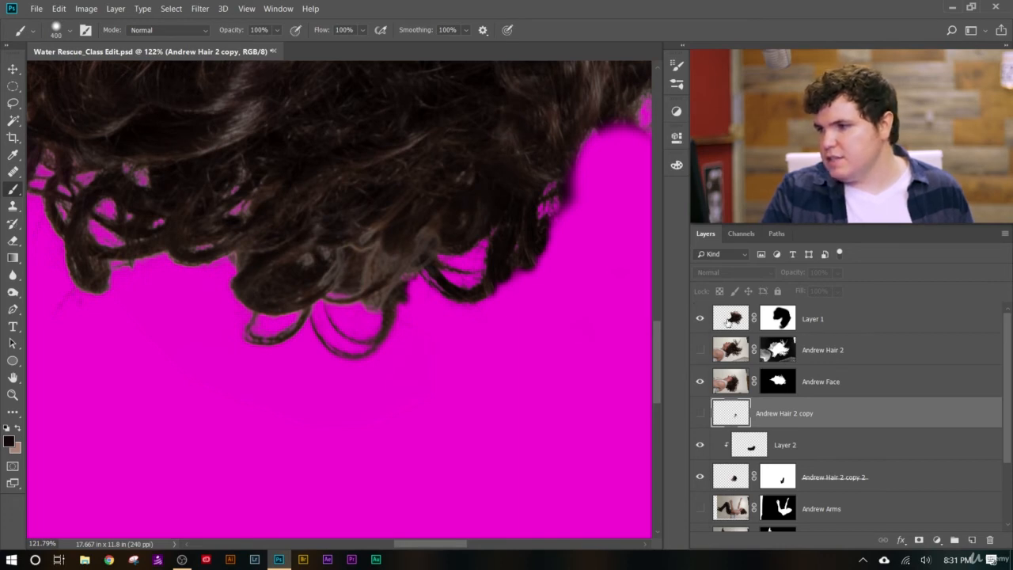
Add a new layer clipped to Layer 1 and paint black over the pale curls at its lower edge.
left_click(728, 321)
left_click(973, 539)
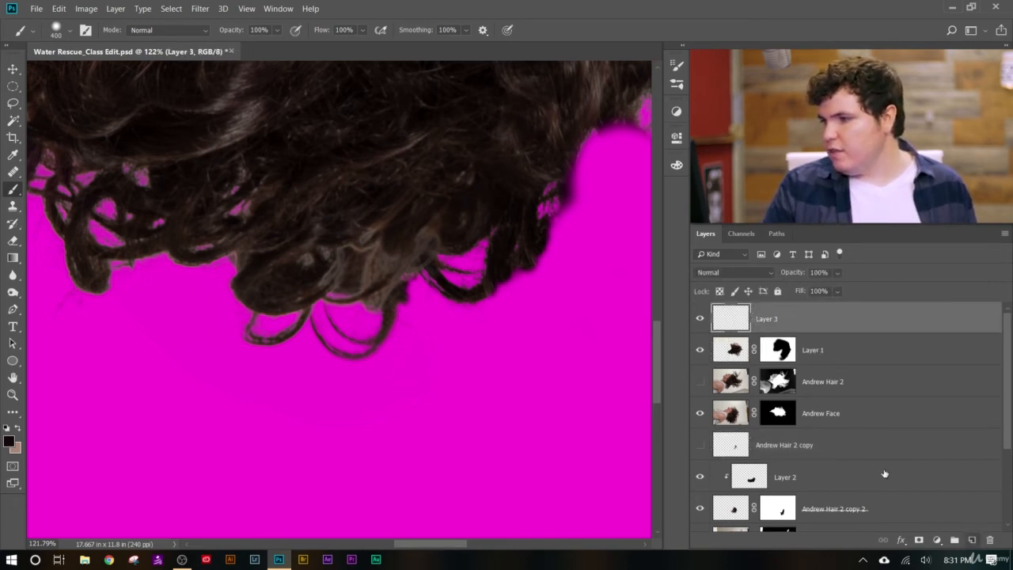
left_click(738, 333, "alt")
left_click_drag(335, 278, 351, 267)
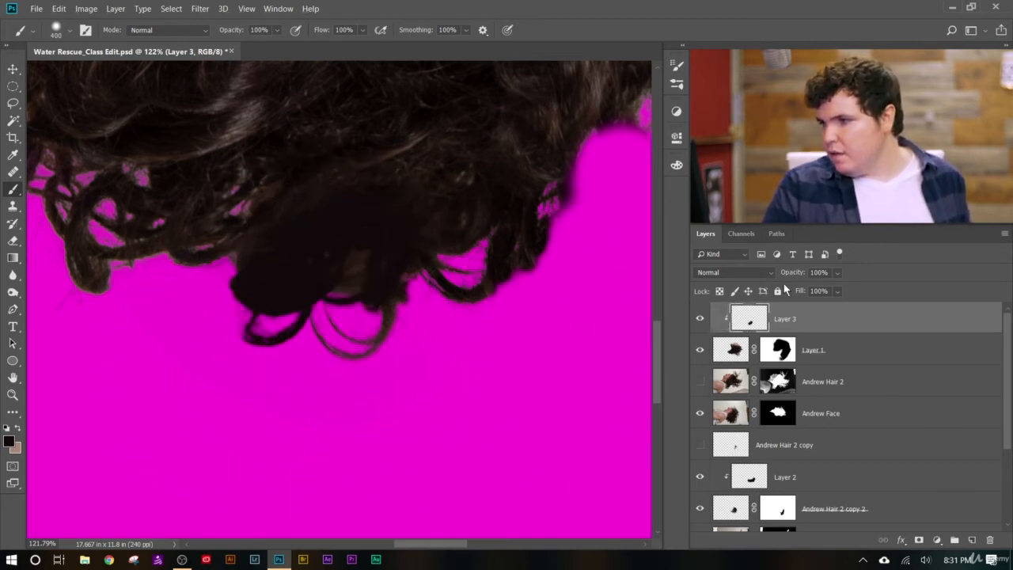
Set Layer 3 to Soft Light at 23% opacity and show Hair 2 copy again.
left_click(744, 272)
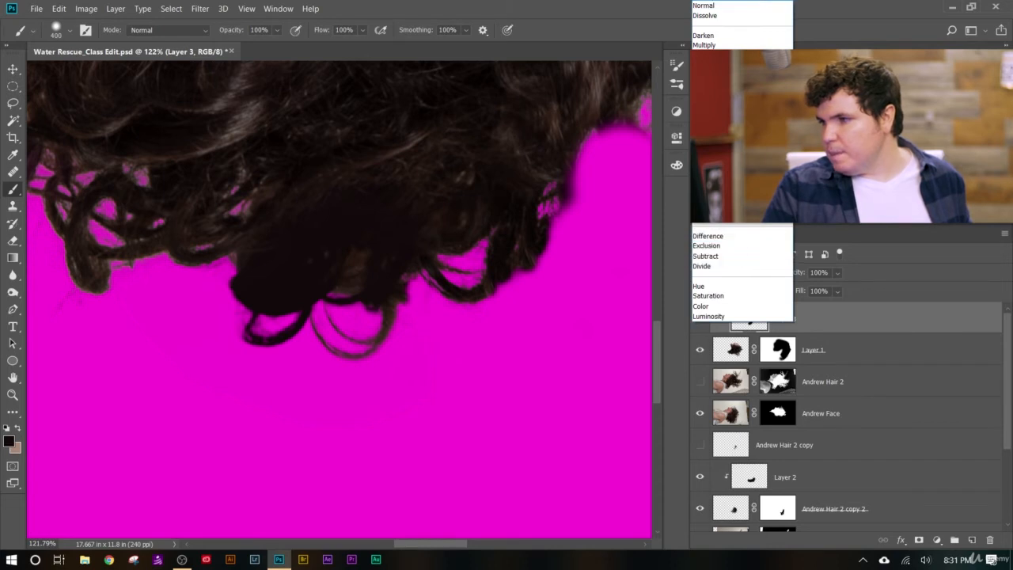
left_click(713, 166)
left_click_drag(710, 278, 634, 287)
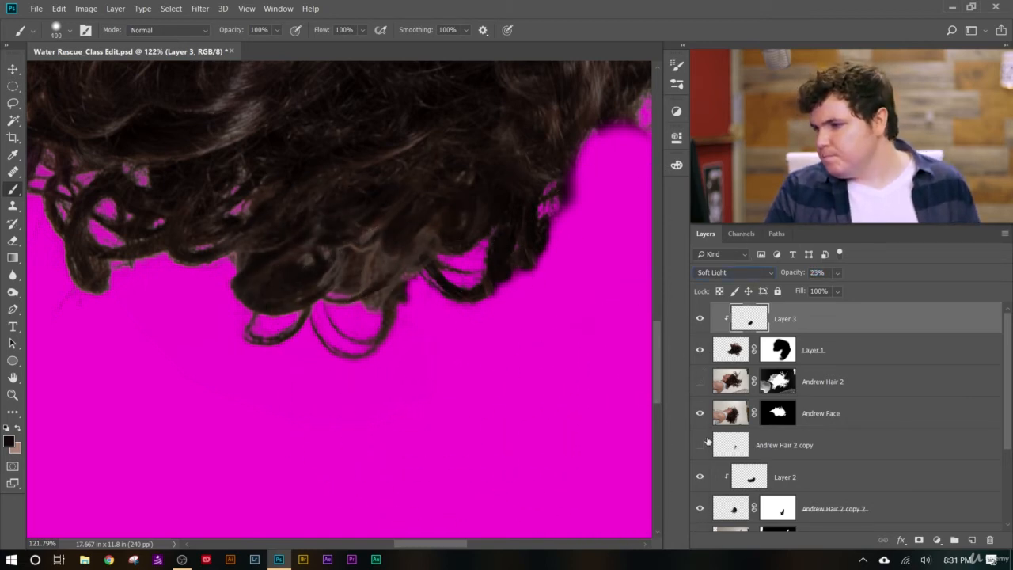
left_click(701, 447)
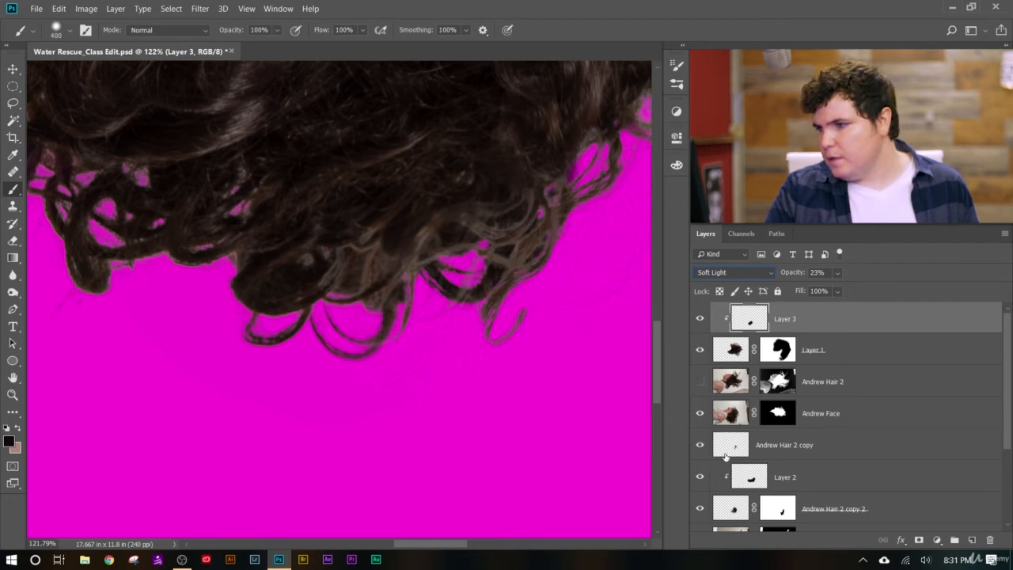
Add a new layer clipped to Hair 2 copy and paint black over that layer's lower curls.
left_click(726, 454)
left_click(971, 541)
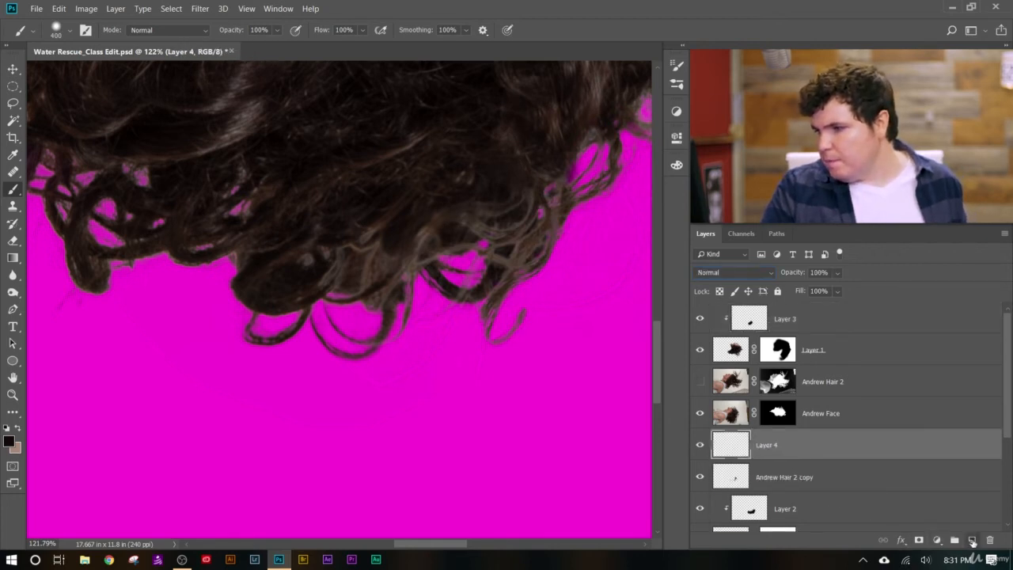
left_click(524, 285)
key("ctrl+z")
scroll(647, 459, "down", 5)
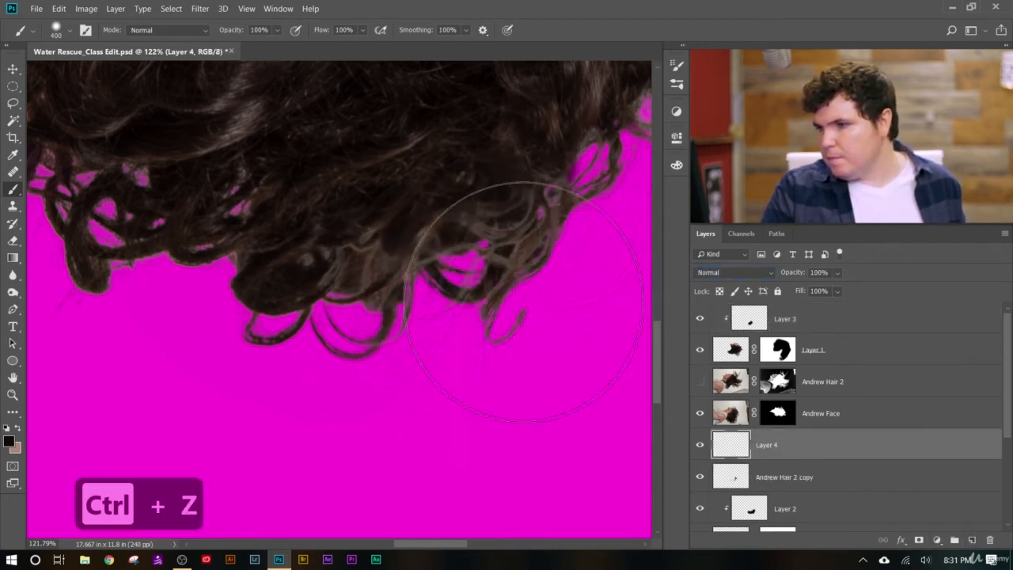
left_click(726, 459, "alt")
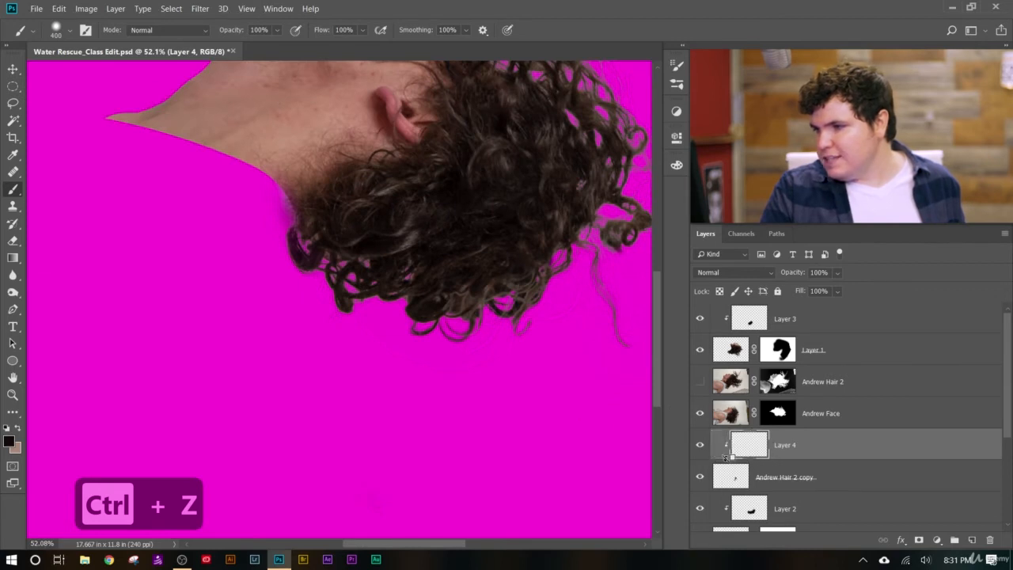
mouse_move(608, 317)
left_mouse_down()
mouse_move(486, 317)
mouse_move(509, 373)
left_mouse_up()
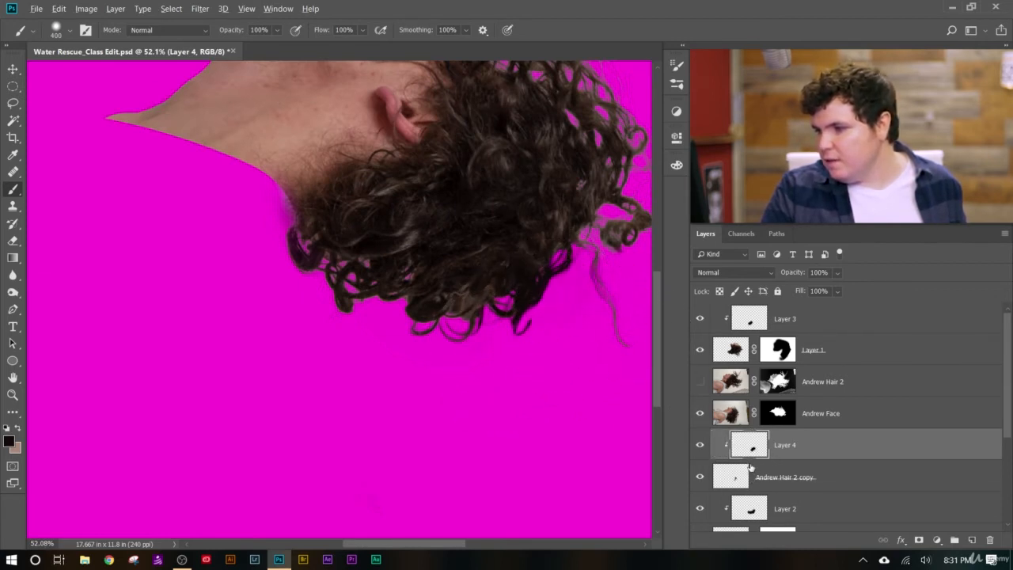
Set Layer 4's blend mode to Soft Light and its opacity to 53%.
left_click(733, 273)
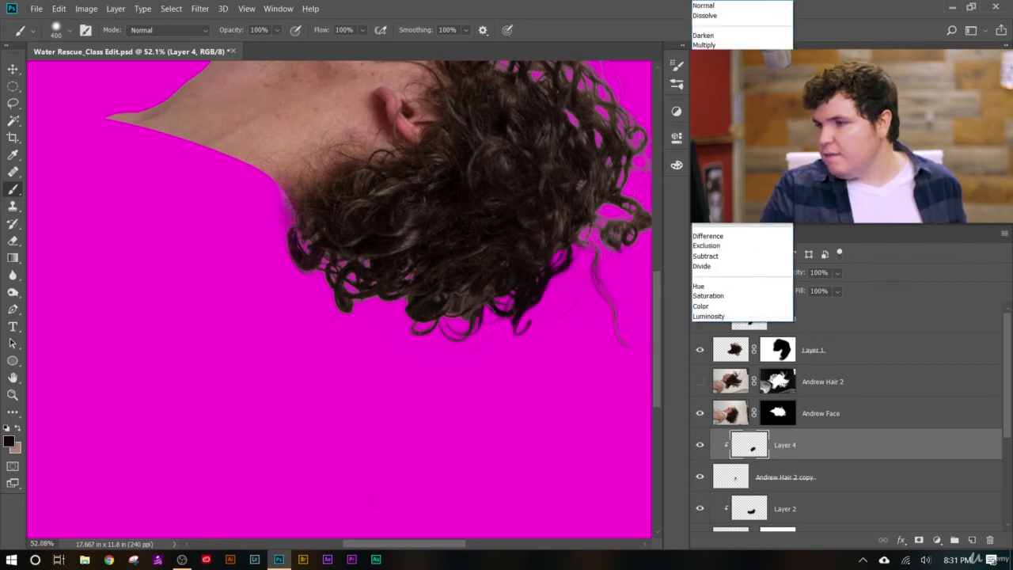
left_click(737, 165)
left_click_drag(794, 272, 649, 291)
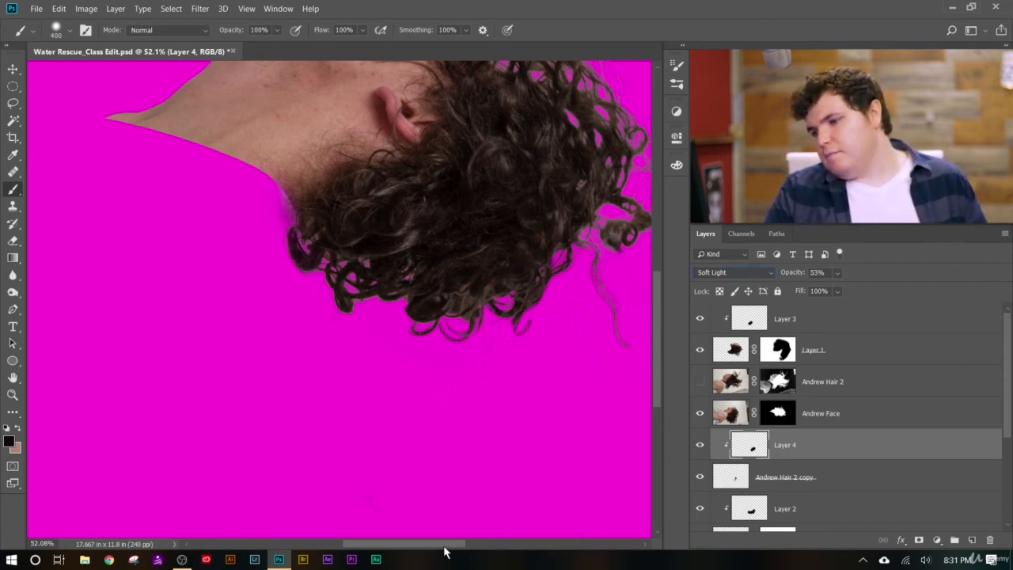
Review the whole head and the lower curls, and raise Layer 3's opacity to 69%.
left_click_drag(445, 552, 470, 552)
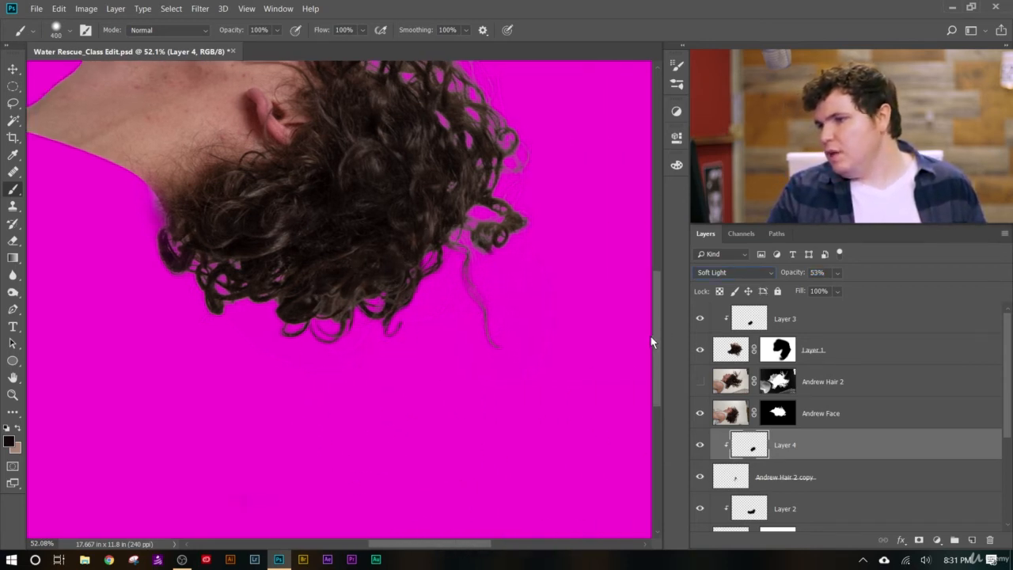
left_click_drag(651, 336, 641, 295)
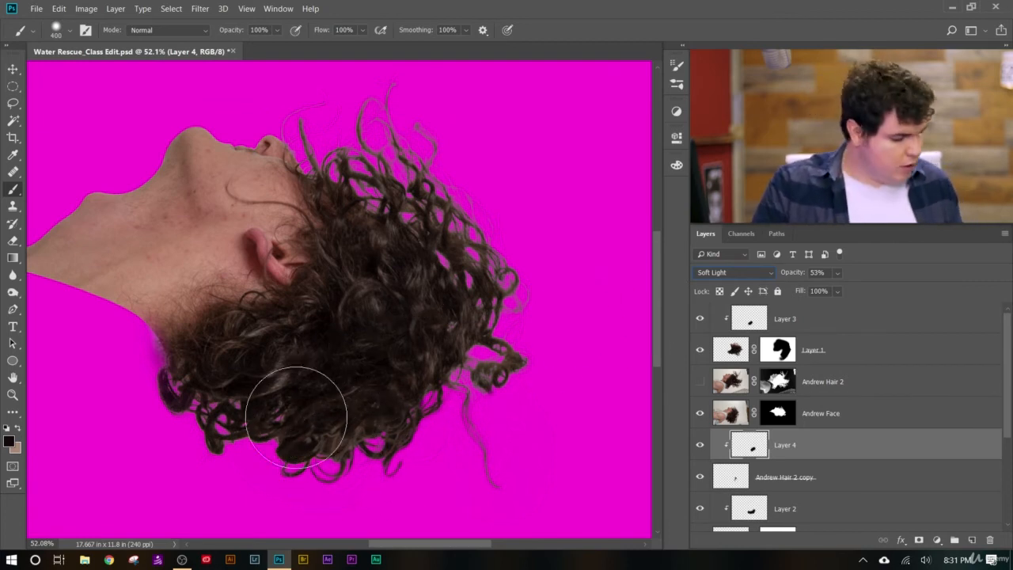
key("z")
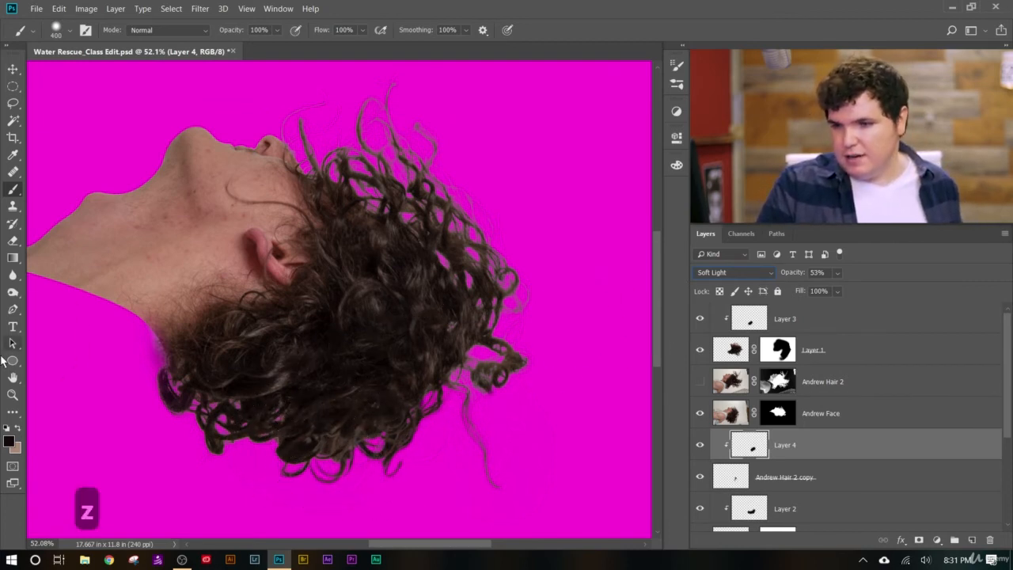
left_click(13, 395)
left_click_drag(316, 500, 362, 502)
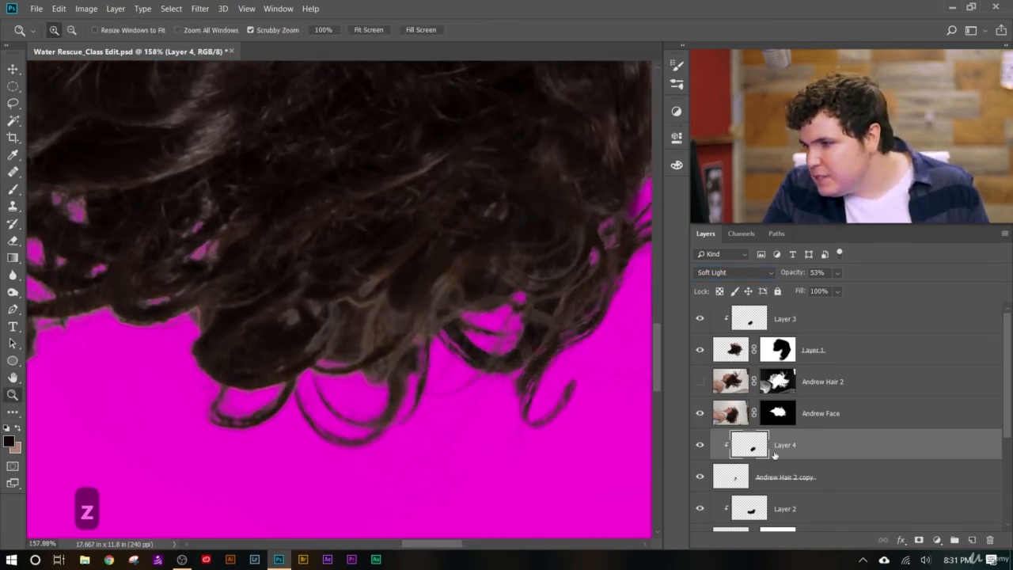
left_click(755, 321)
left_click_drag(800, 272, 819, 273)
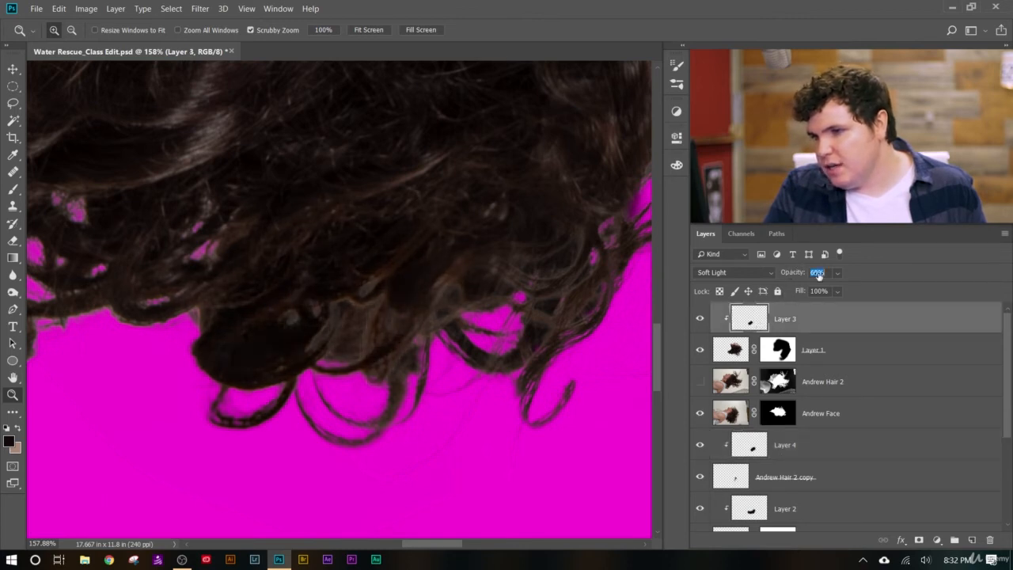
Lightly erase Layer 3's dark paint around the lower curls with a 300 px soft round Eraser at 6% opacity, comparing the layer's visibility.
left_click_drag(453, 338, 323, 329)
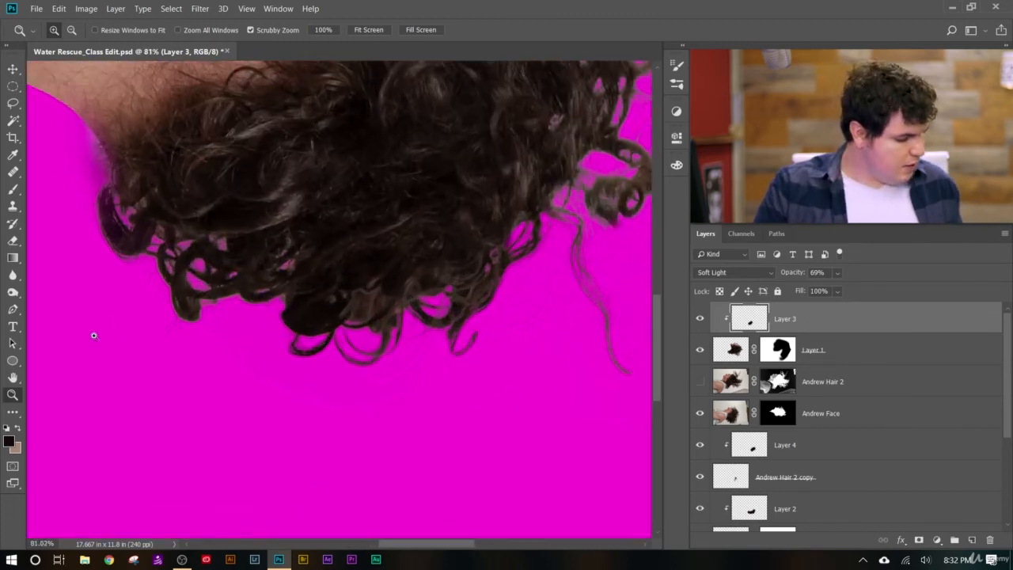
key("e")
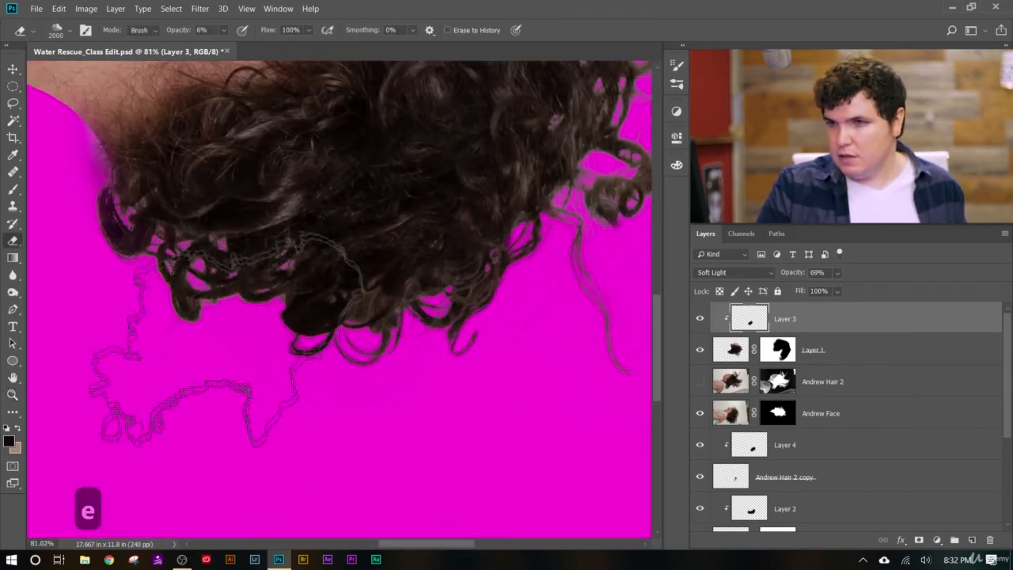
left_click(71, 30)
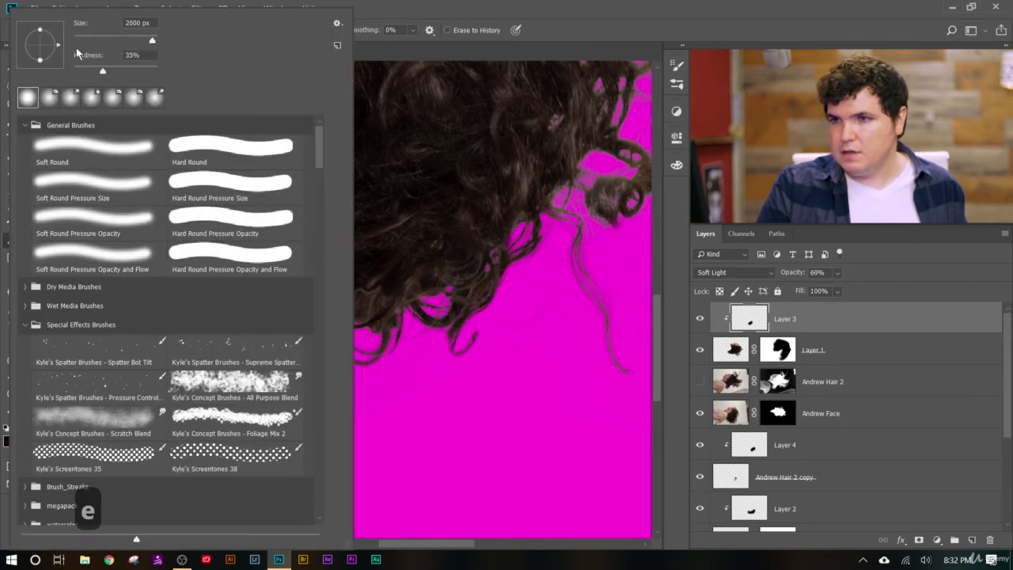
left_click(395, 6)
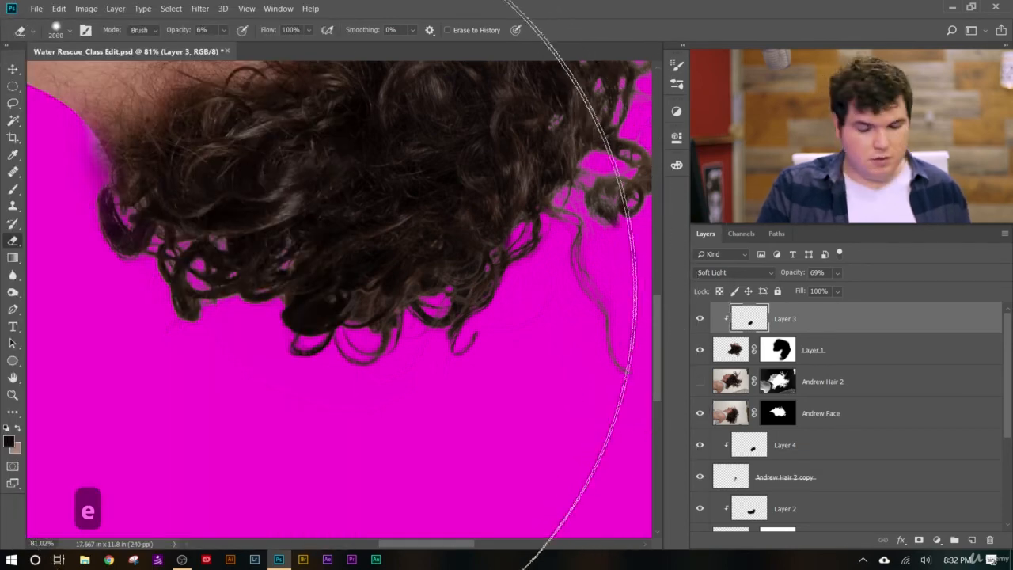
key("bracketleft")
key("bracketleft")
key("bracketleft")
key("bracketleft")
key("bracketleft")
key("bracketleft")
key("bracketleft")
key("bracketleft")
key("bracketleft")
key("bracketleft")
key("bracketleft")
key("bracketleft")
key("bracketleft")
key("bracketleft")
key("bracketleft")
key("bracketleft")
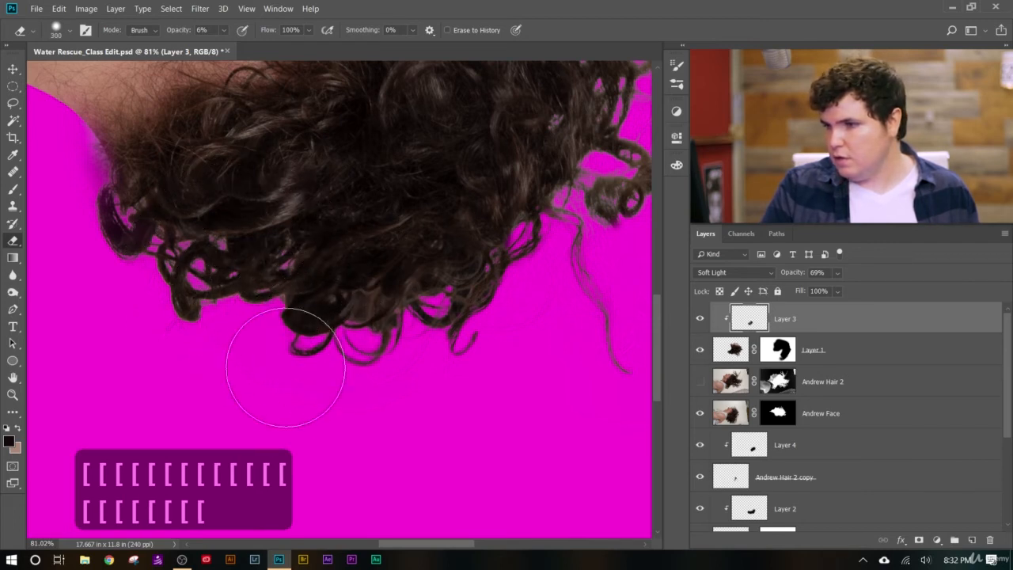
left_click(700, 319)
left_click(700, 319)
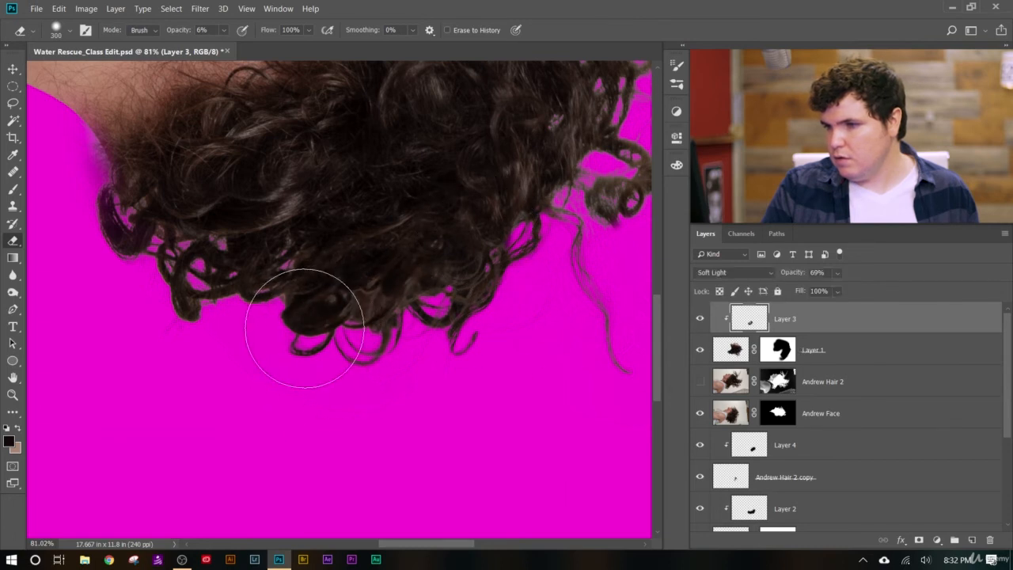
left_click(700, 319)
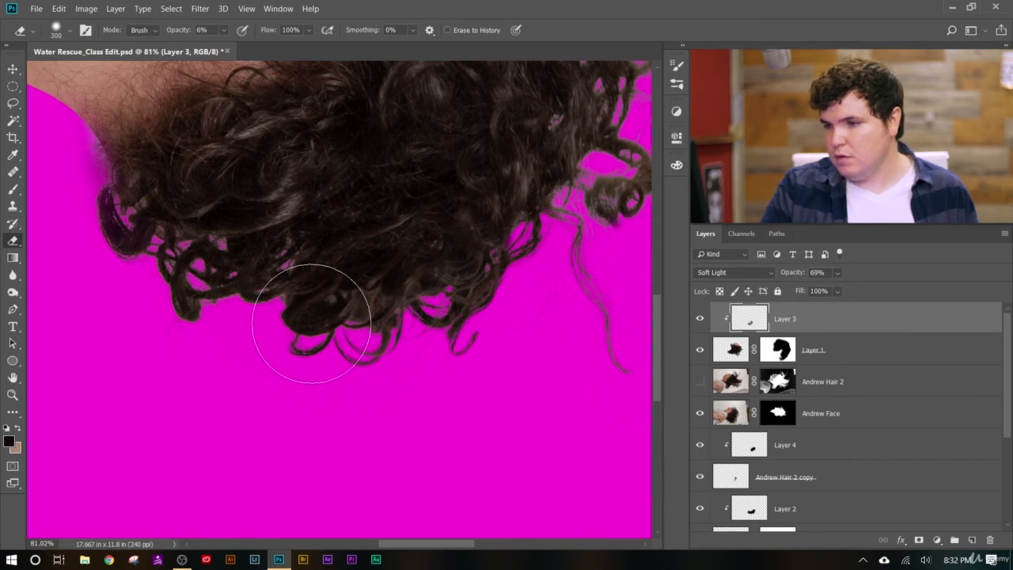
Set the Eraser's opacity to 100% and erase more of Layer 3's dark paint over the lower curls.
left_click_drag(187, 34, 245, 35)
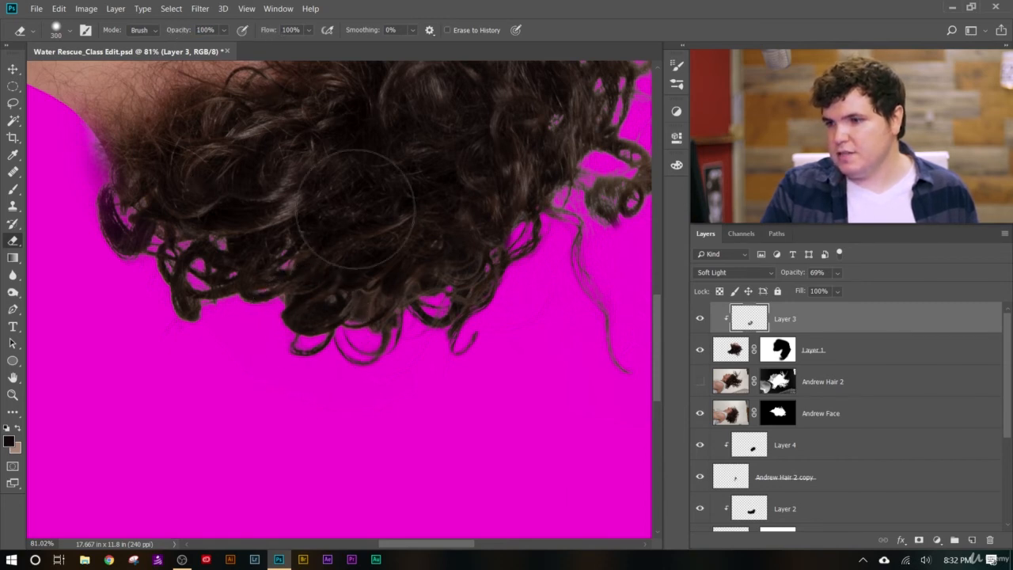
mouse_move(282, 301)
left_mouse_down()
mouse_move(278, 327)
mouse_move(291, 325)
left_mouse_up()
left_click_drag(293, 396, 286, 373)
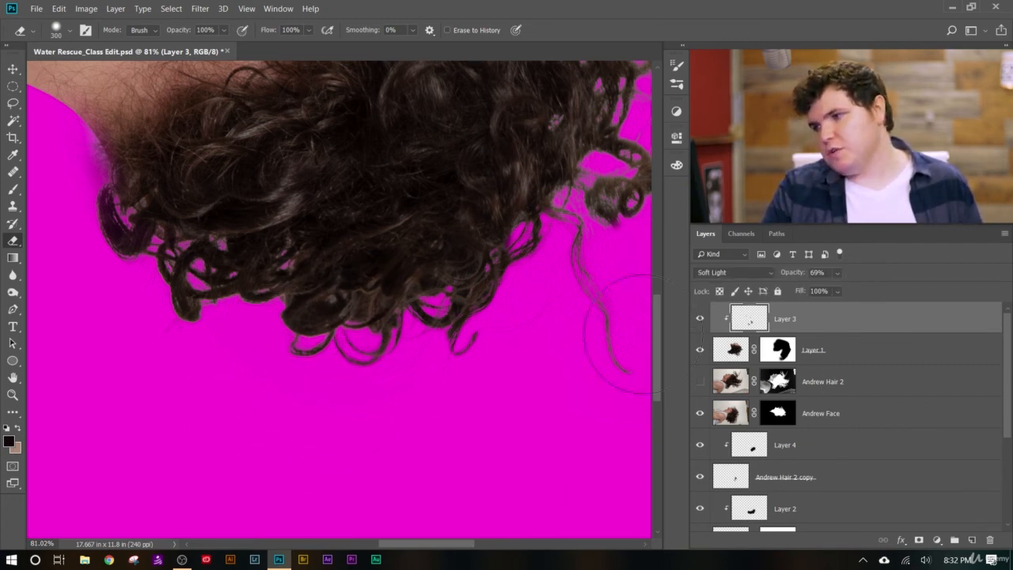
Paint black on Layer 3 over the lighter spots in the lower curls with a 60 px brush.
key("b")
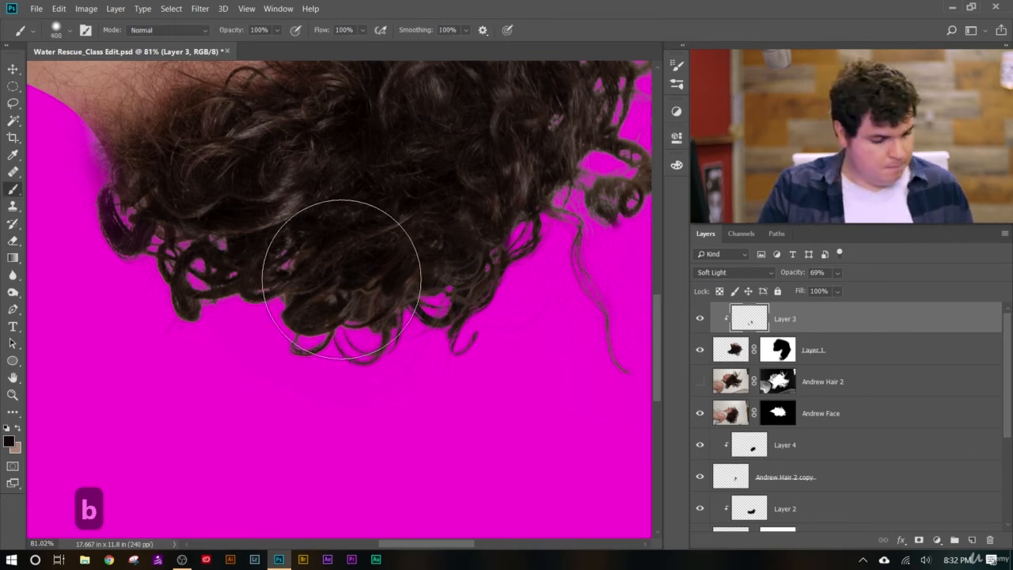
key("bracketleft")
key("bracketleft")
key("bracketleft")
key("bracketleft")
key("bracketleft")
key("bracketleft")
key("bracketleft")
key("bracketleft")
key("bracketleft")
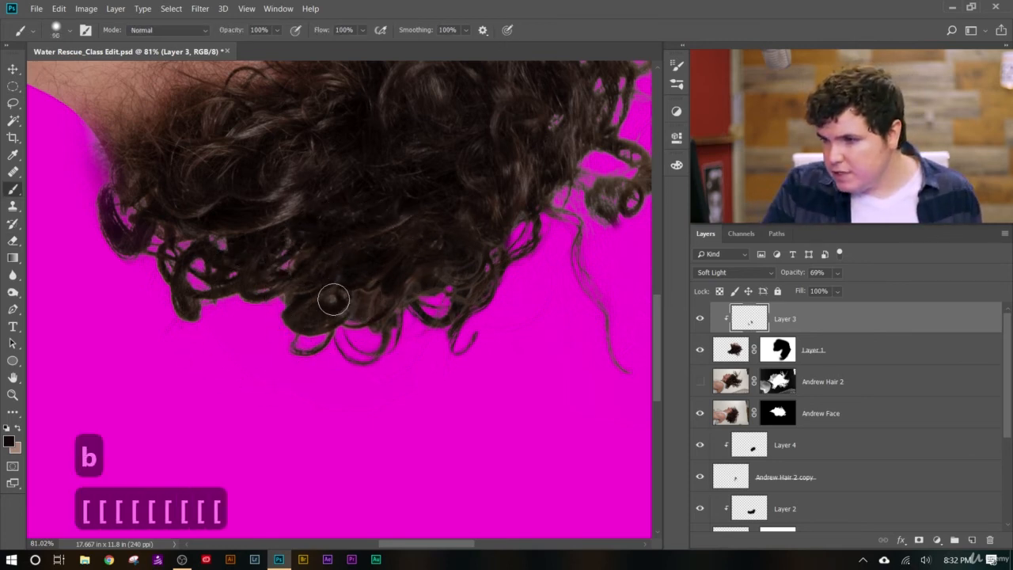
key("bracketleft")
key("bracketleft")
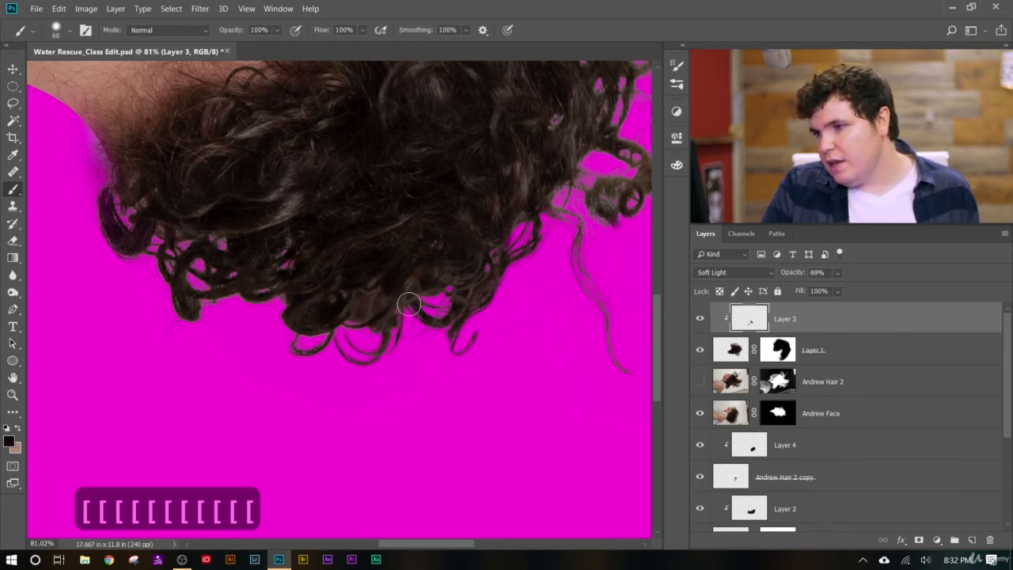
left_click(697, 352)
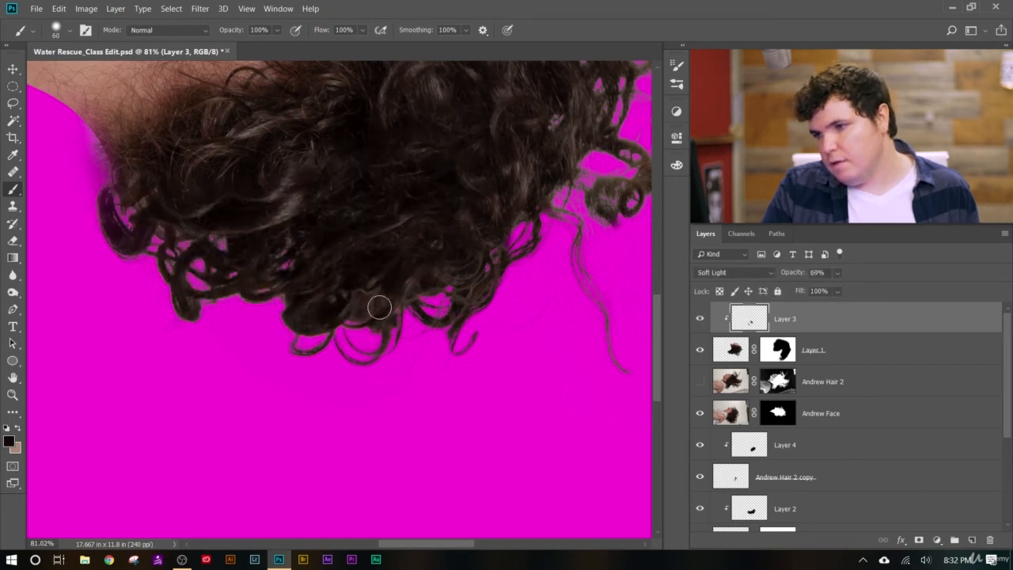
Compare the darkening layers over the lower curls and set Layer 2's opacity to 97%.
scroll(329, 311, "down", 6)
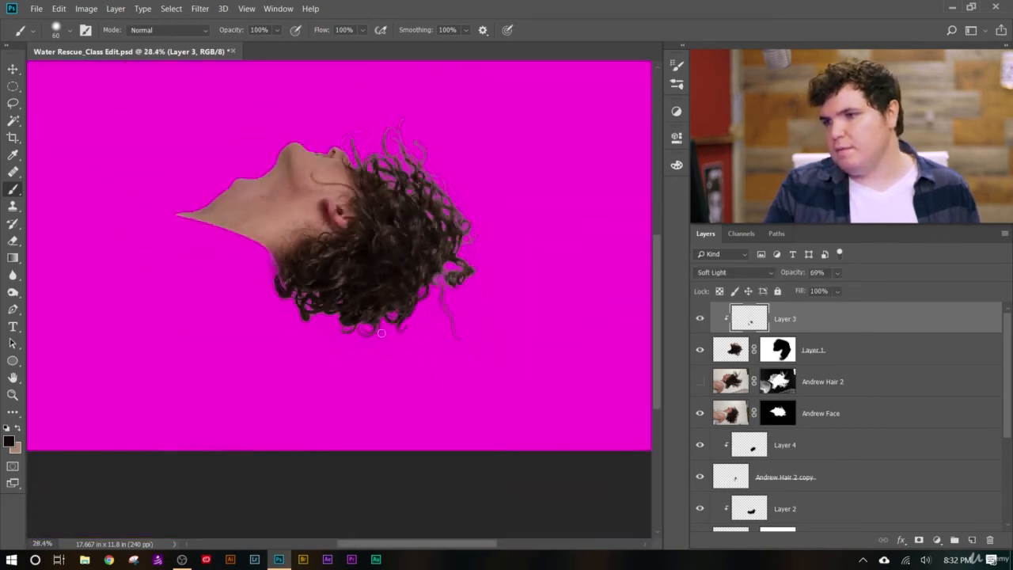
scroll(349, 359, "up", 8)
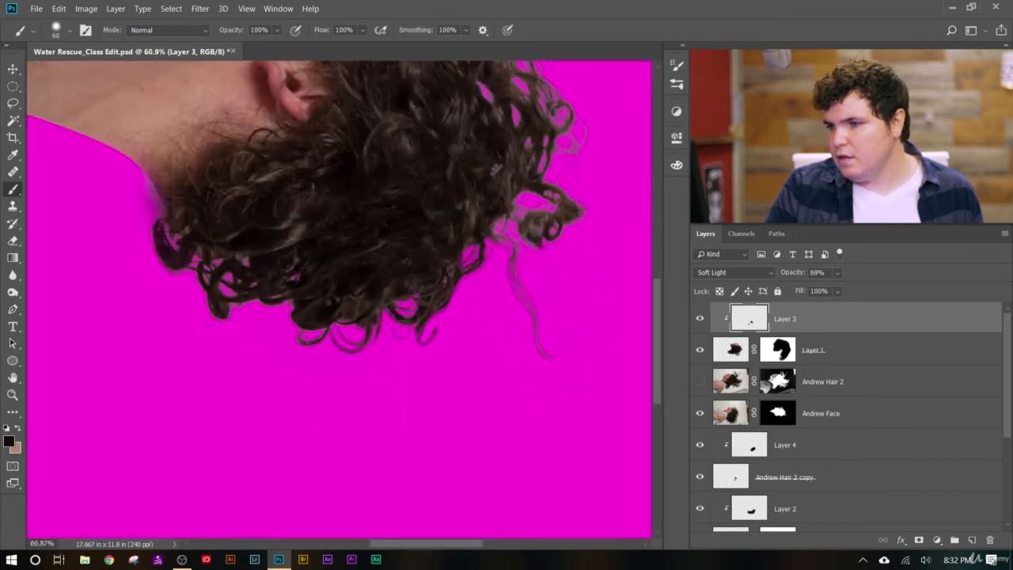
scroll(257, 349, "up", 3)
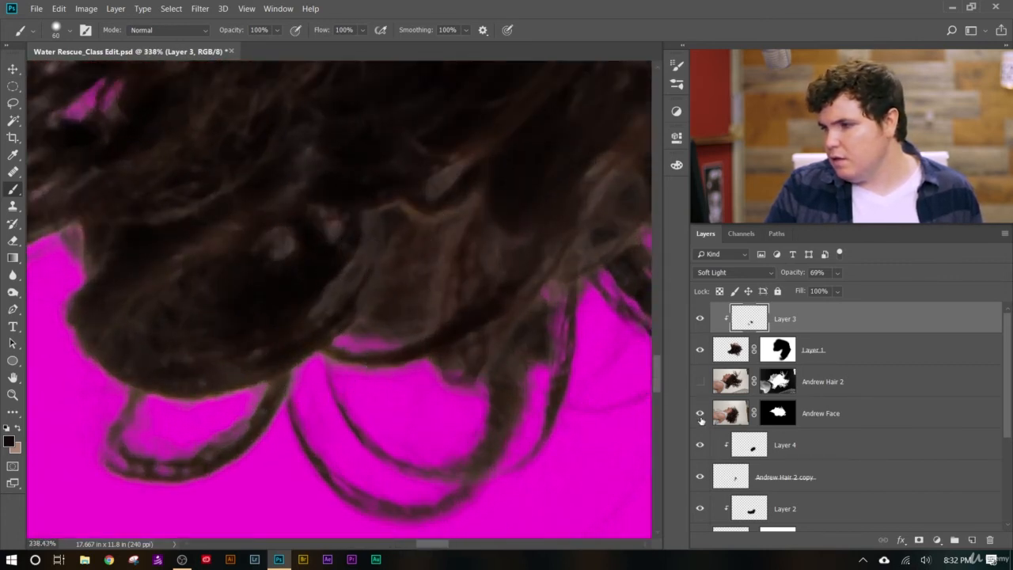
left_click(700, 448)
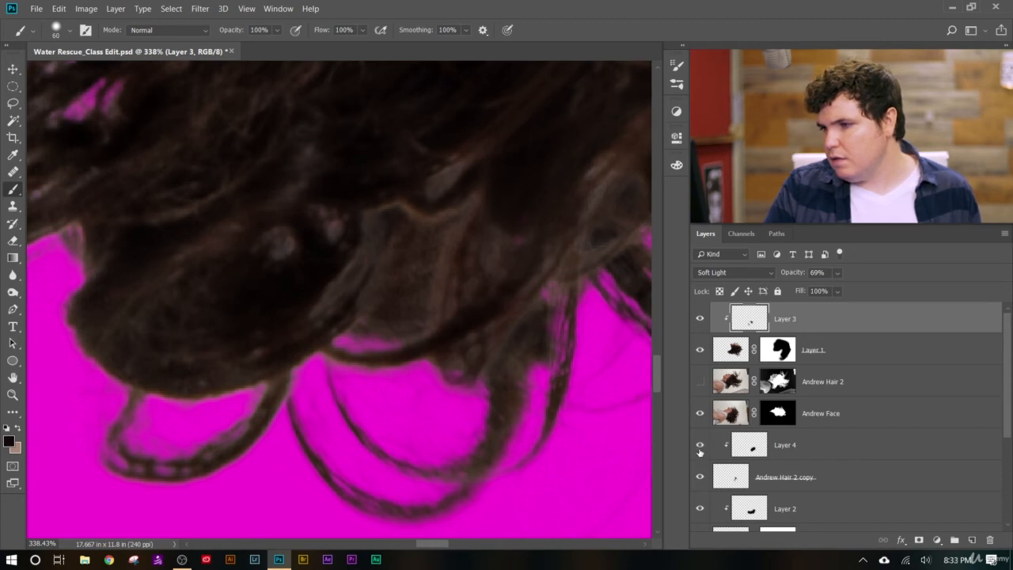
left_click(697, 470)
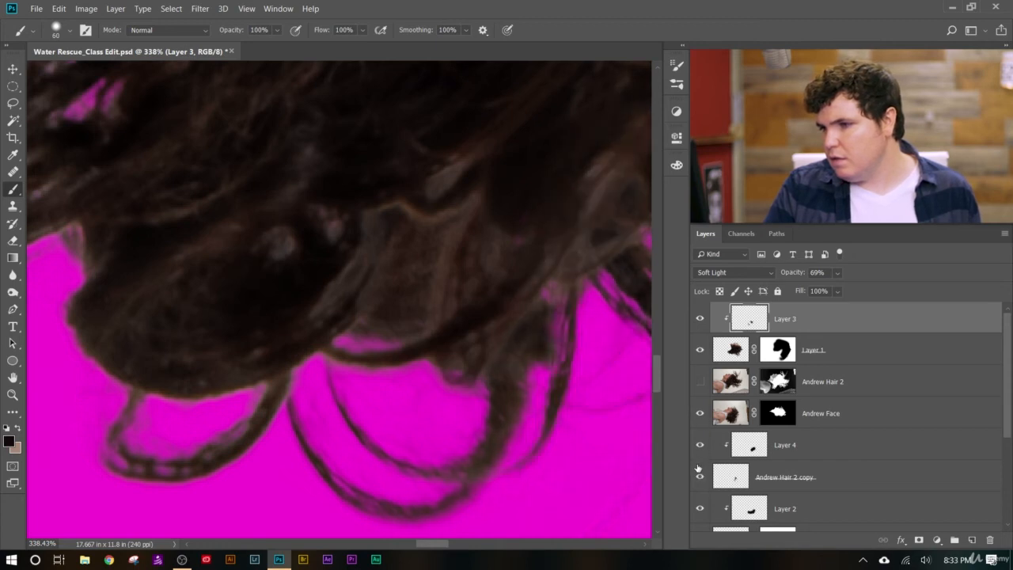
left_click(700, 508)
left_click(700, 508)
left_click(742, 511)
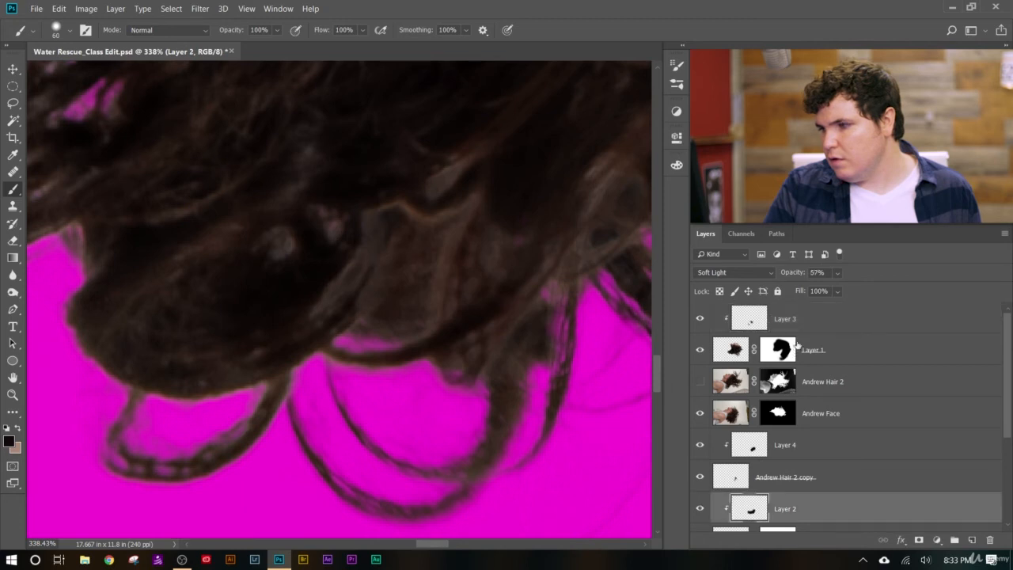
left_click_drag(807, 275, 809, 275)
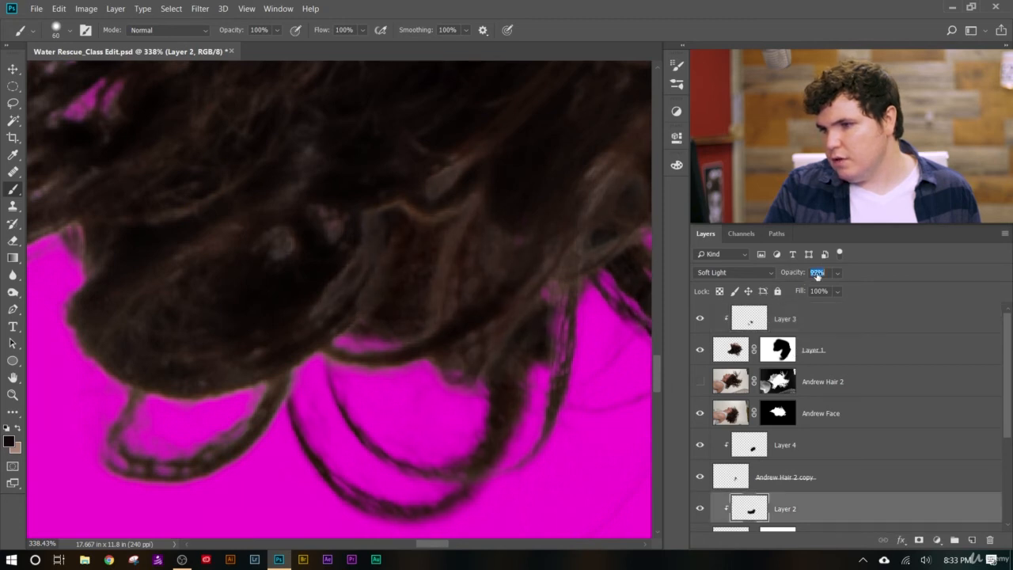
Check Layer 1's effect on the lower curls, target its mask and set the black brush to 24% opacity and 40 px.
scroll(351, 267, "down", 10)
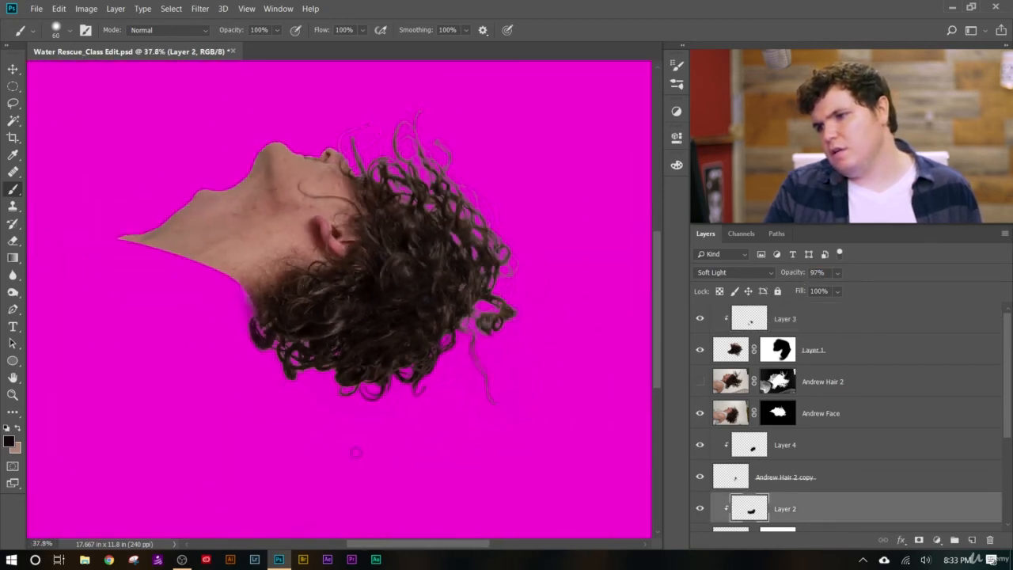
scroll(356, 452, "up", 5)
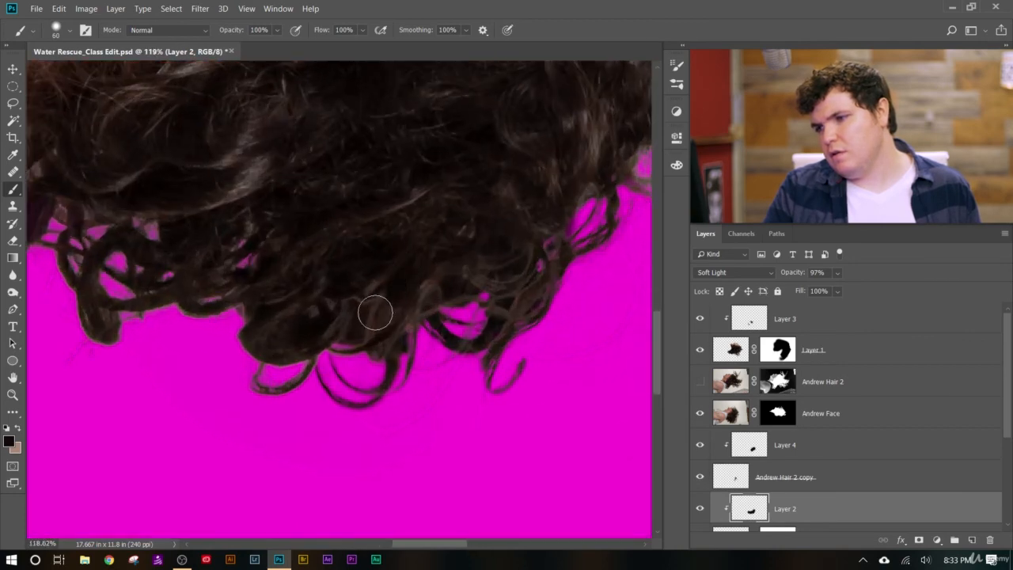
scroll(376, 314, "up", 3)
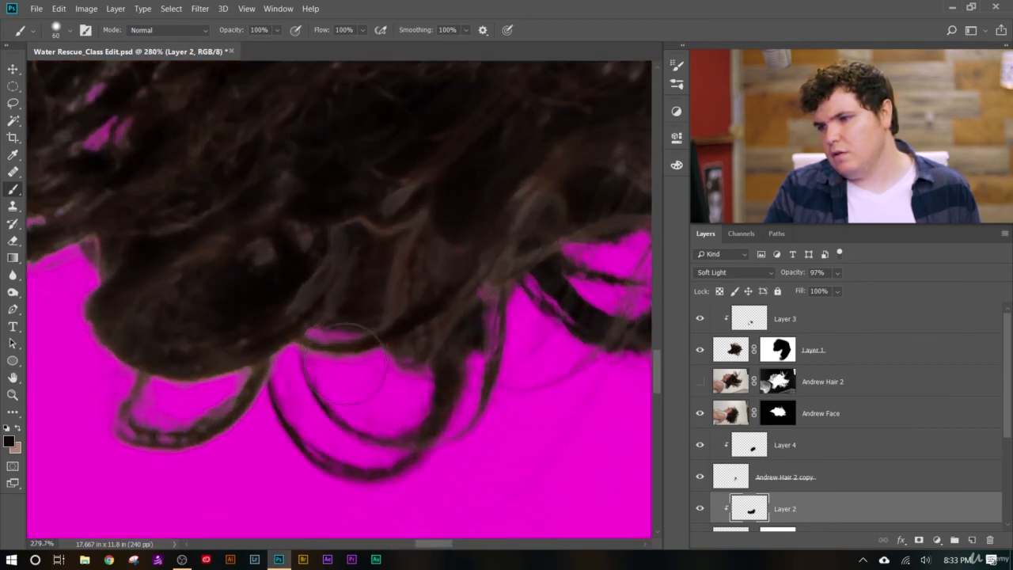
left_click(700, 350)
left_click(700, 349)
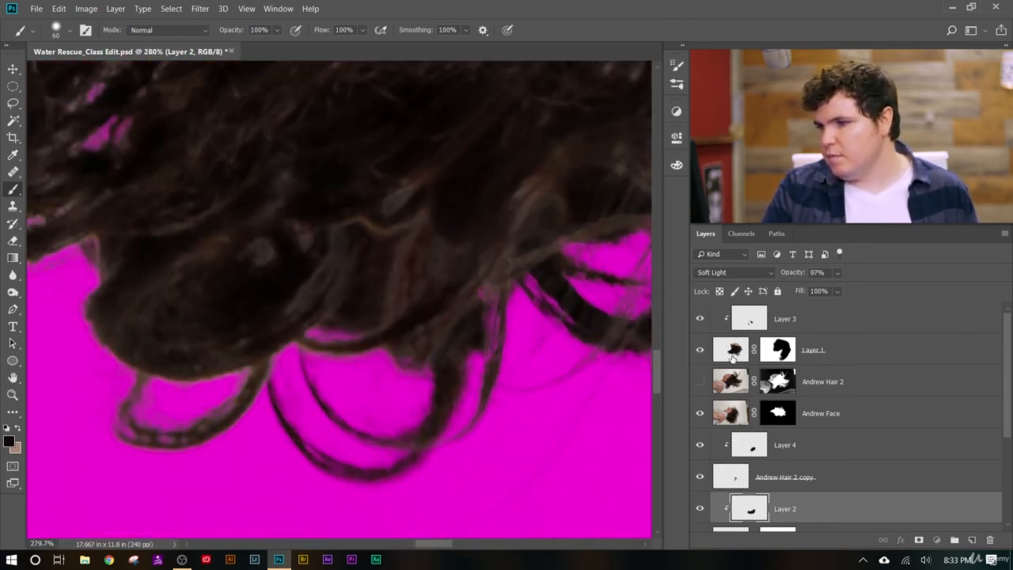
left_click(734, 356)
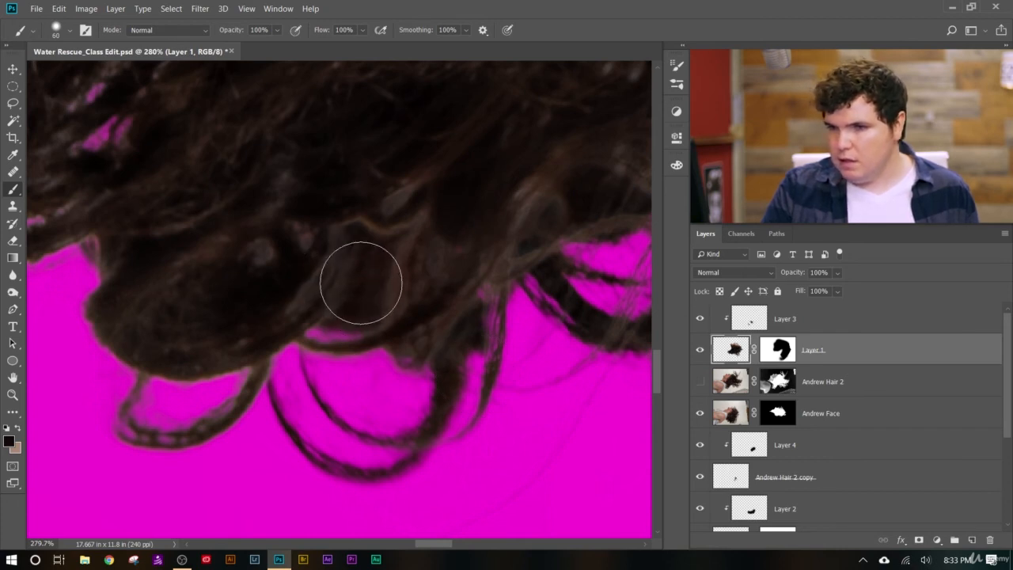
left_click(786, 358)
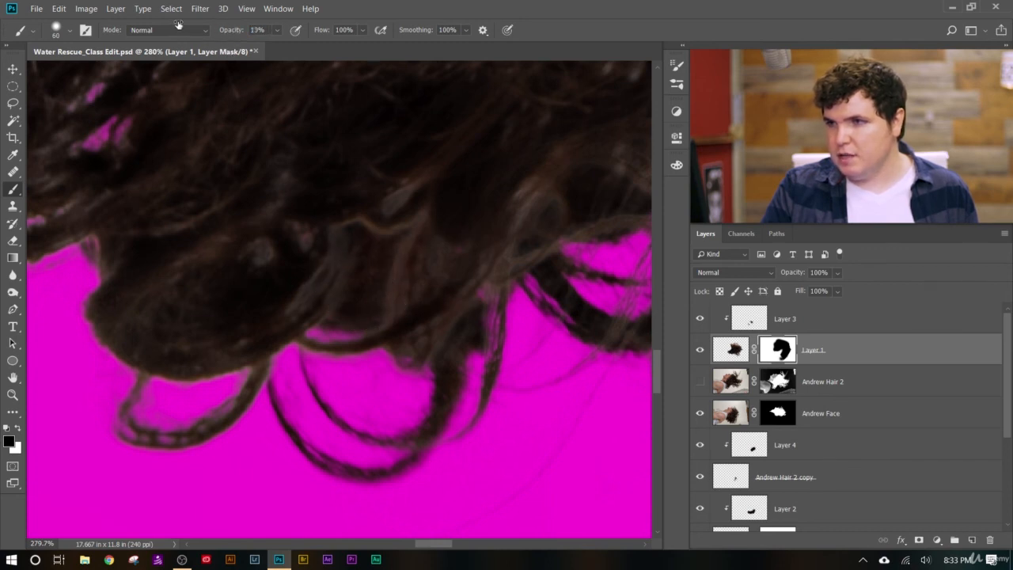
key("2")
key("4")
key("bracketleft")
key("bracketleft")
key("bracketleft")
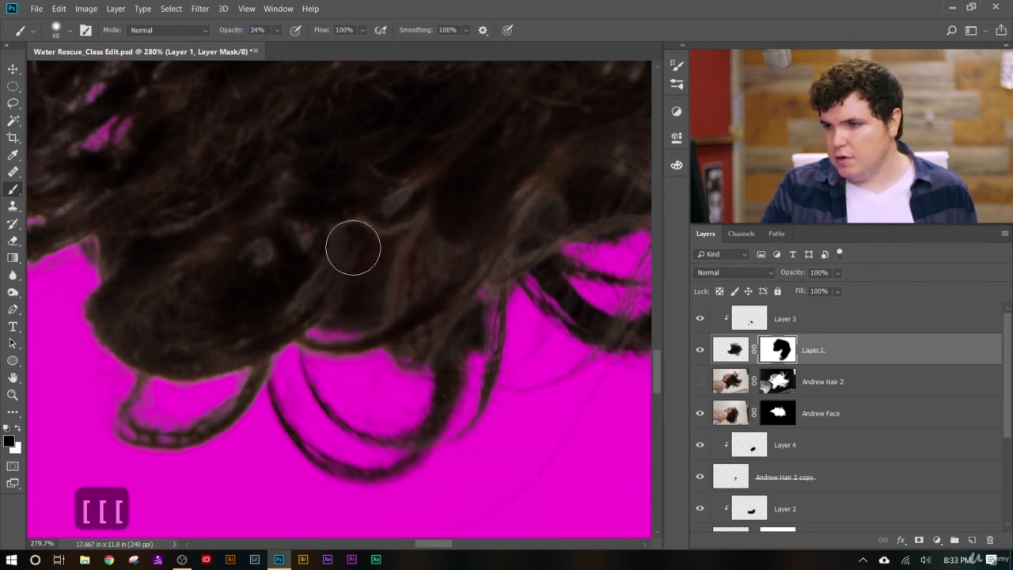
Brush black on Layer 1's mask to soften the hard edges between the lower curls, undoing unwanted strokes.
mouse_move(353, 248)
left_mouse_down()
mouse_move(316, 280)
mouse_move(305, 309)
mouse_move(289, 299)
mouse_move(328, 240)
left_mouse_up()
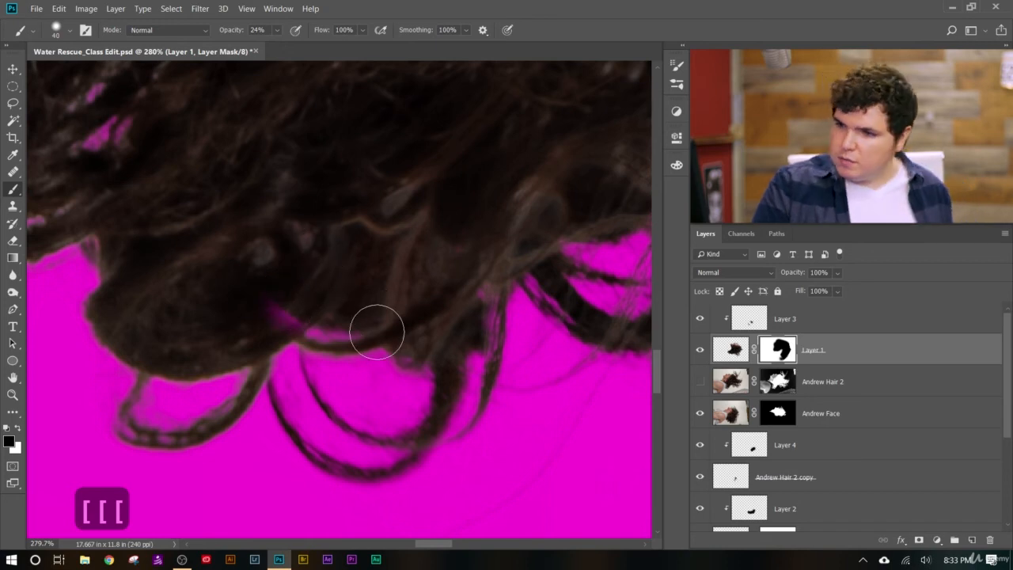
key("ctrl+z")
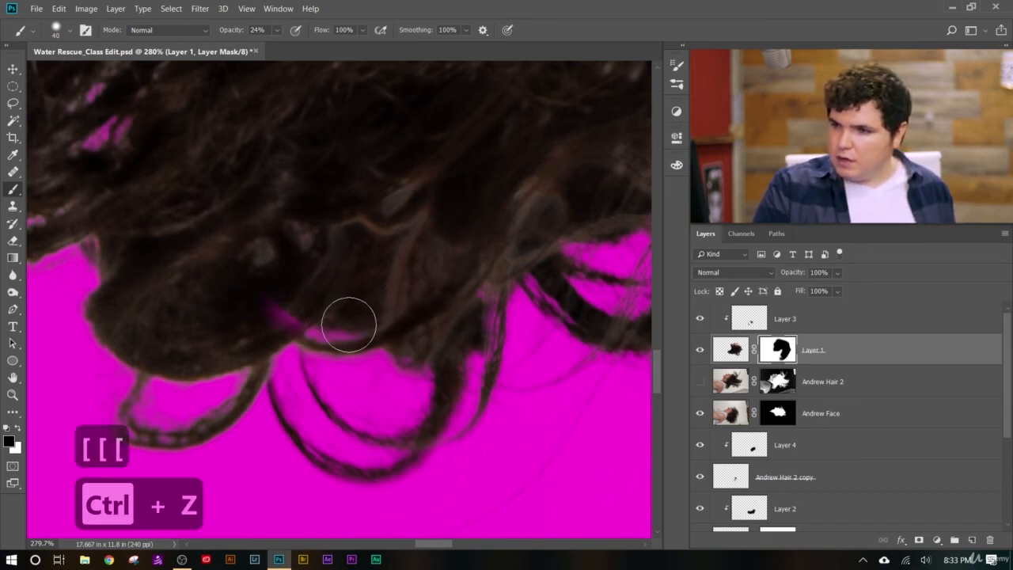
key("ctrl+alt+z")
key("ctrl+alt+z")
key("ctrl+alt+z")
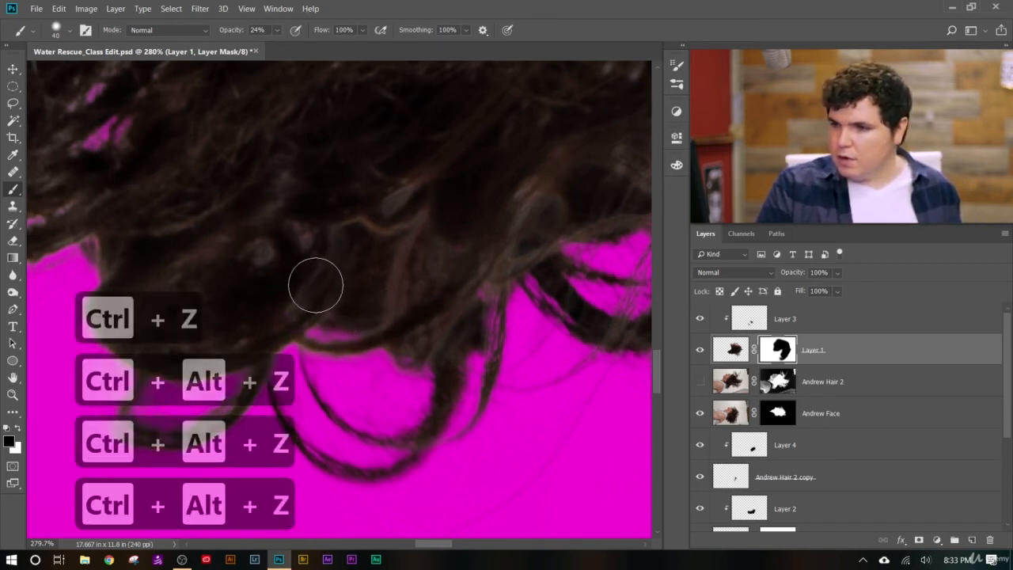
key("ctrl+z")
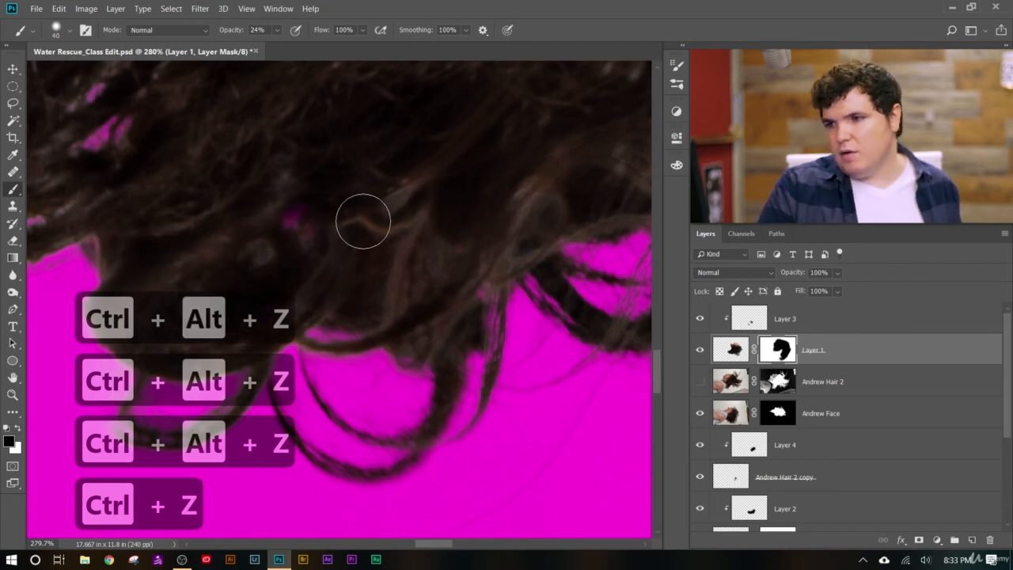
key("ctrl+z")
key("ctrl+alt+z")
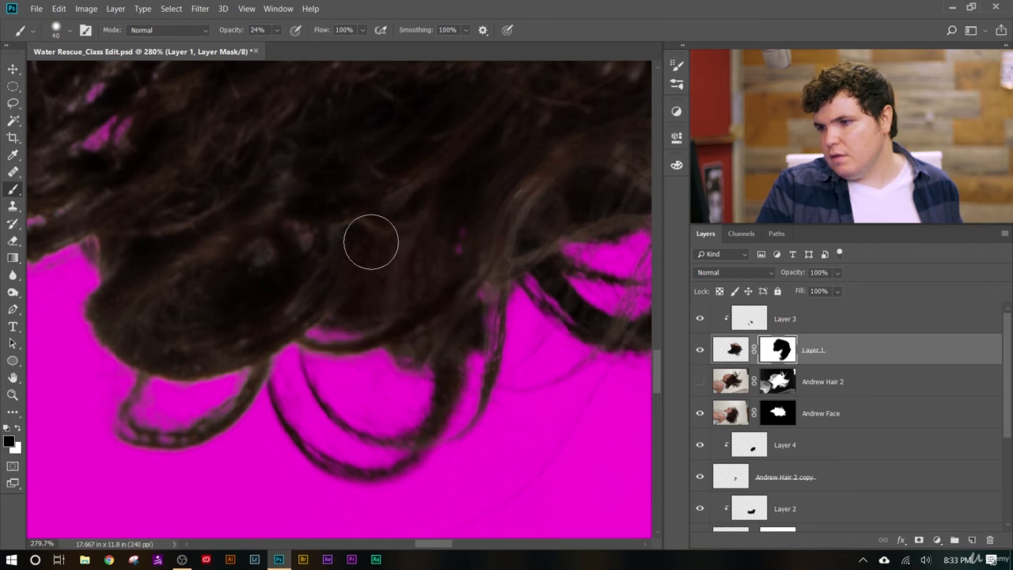
Examine the blend of the lower curls, comparing it with the Hair 2 layer shown and hidden.
scroll(341, 297, "down", 5)
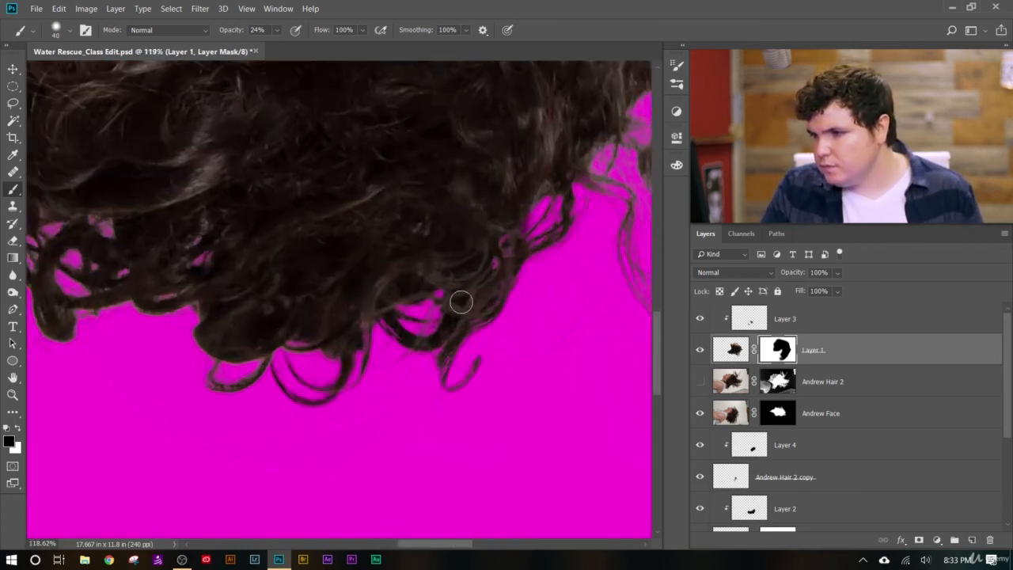
scroll(461, 302, "up", 3)
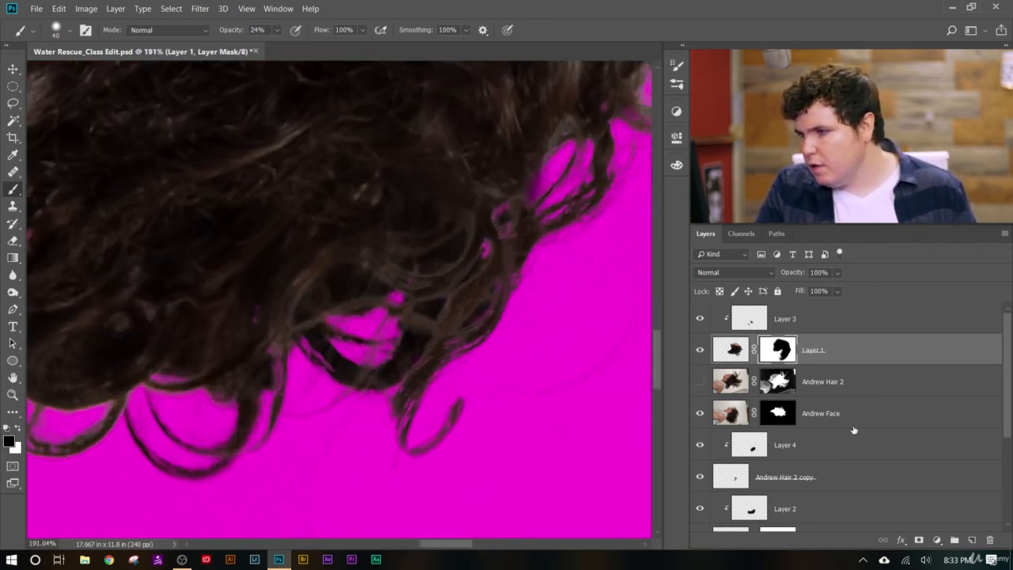
left_click(699, 382)
left_click(699, 382)
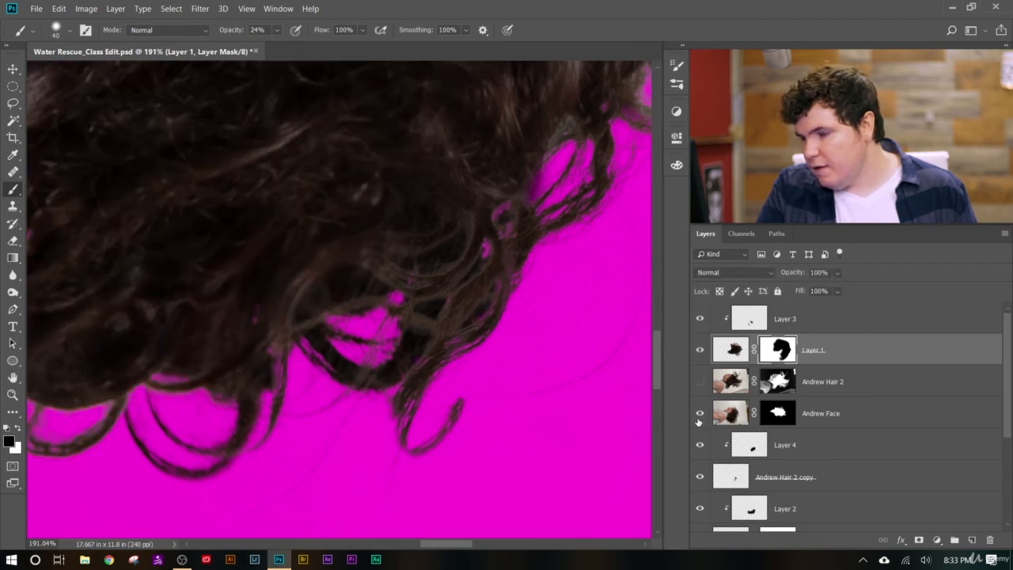
Compare the lower curls with the Face layer and the Hair 2 copy layer shown and hidden.
left_click(700, 415)
left_click(699, 416)
left_click(699, 481)
left_click(699, 481)
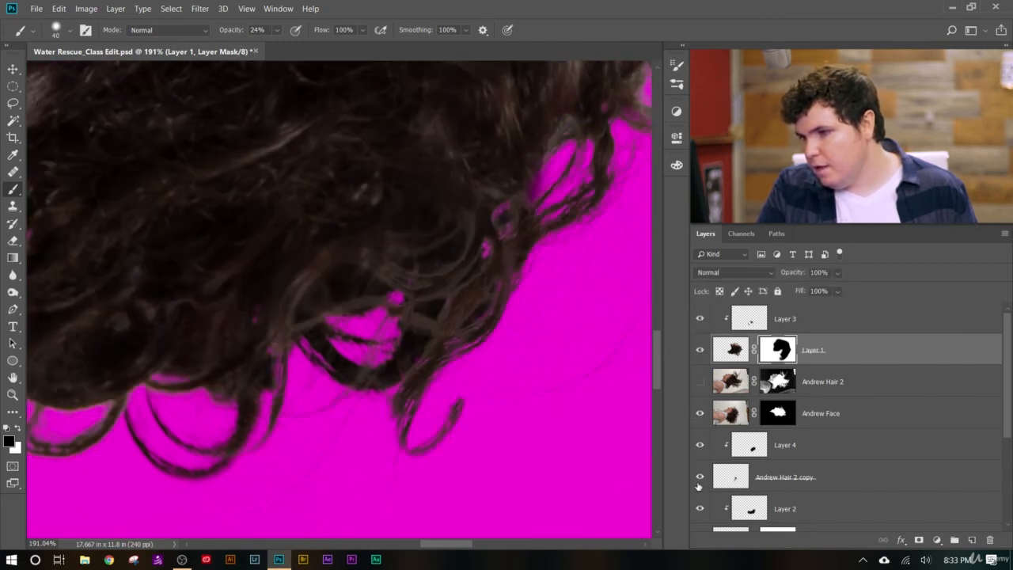
left_click(700, 483)
left_click(699, 483)
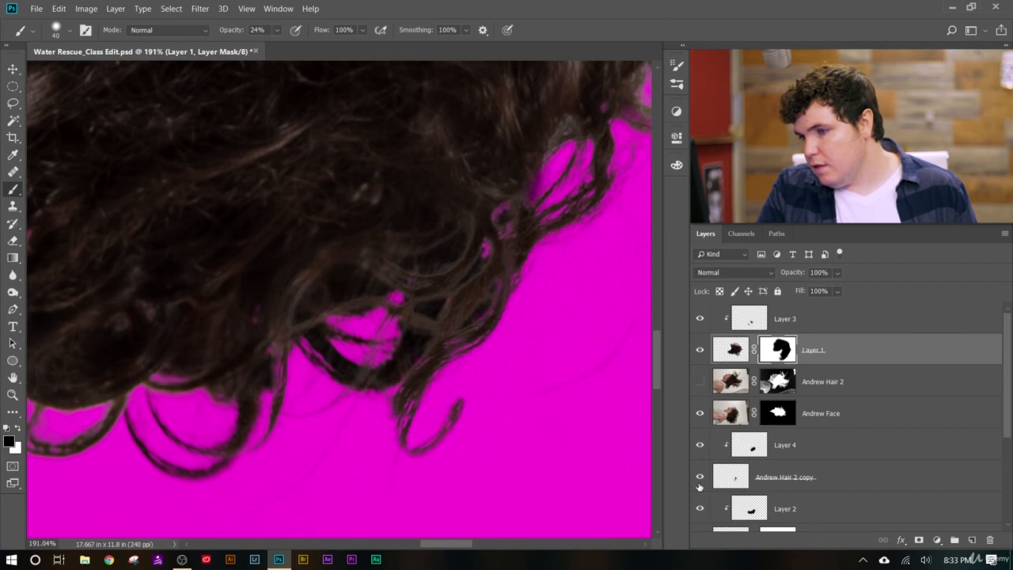
left_click(699, 483)
left_click(699, 483)
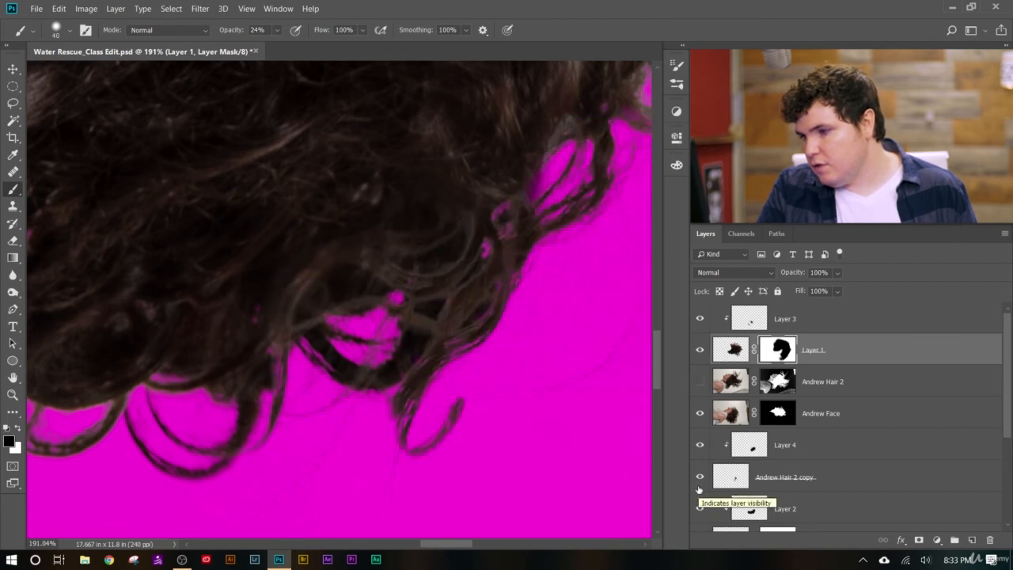
Adjust the darkening on Layer 4 by setting its opacity to 72%, judging the blend on the whole head.
left_click(724, 478)
left_click(767, 438)
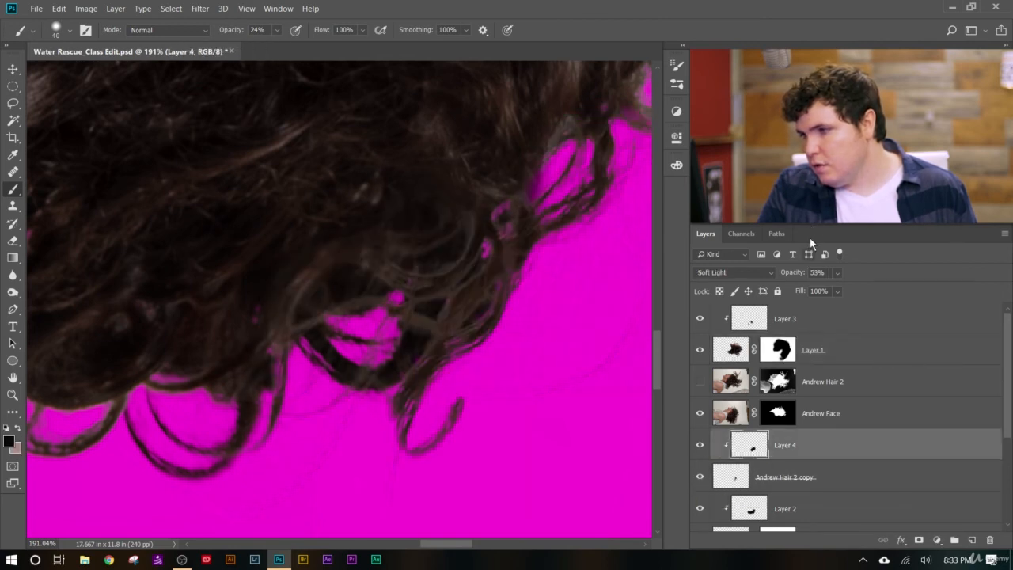
left_click_drag(790, 277, 811, 277)
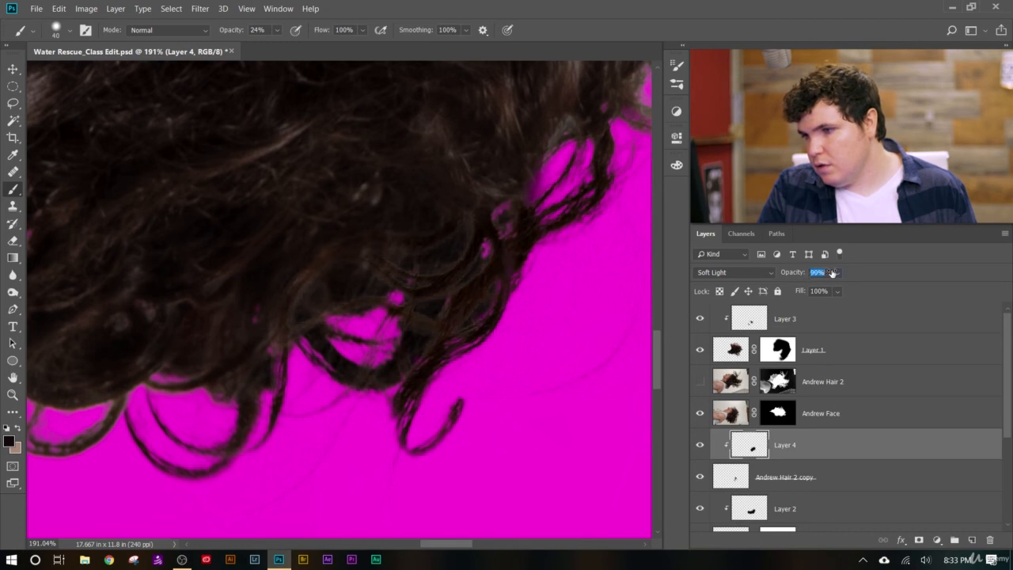
scroll(515, 420, "down", 10)
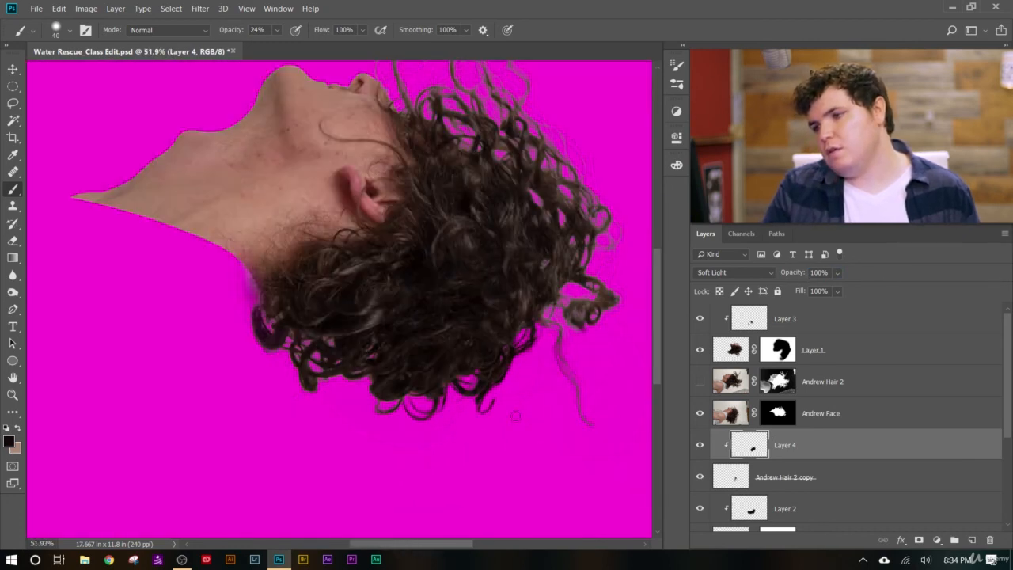
scroll(515, 420, "down", 1)
scroll(515, 422, "up", 2)
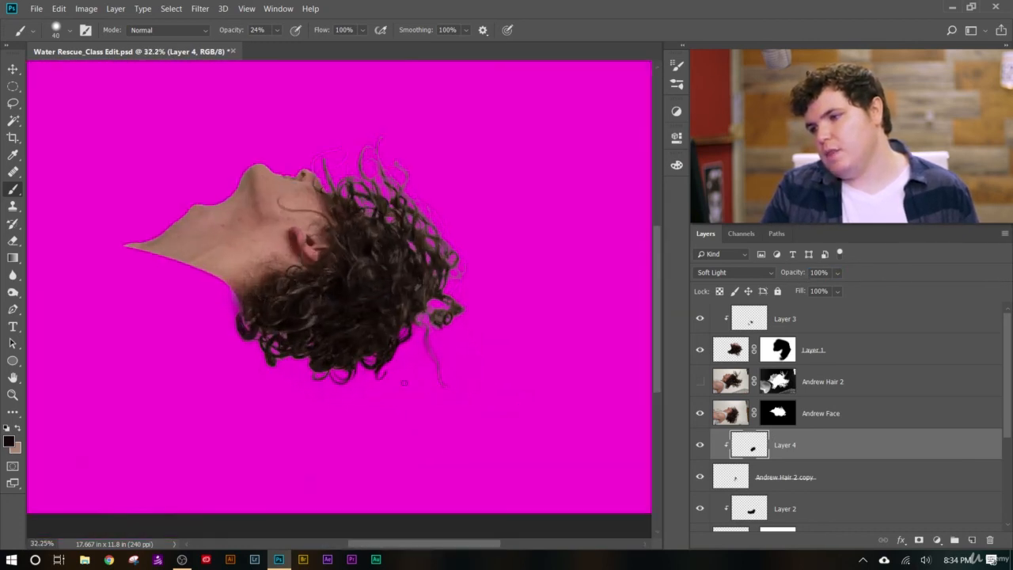
left_click_drag(793, 272, 782, 274)
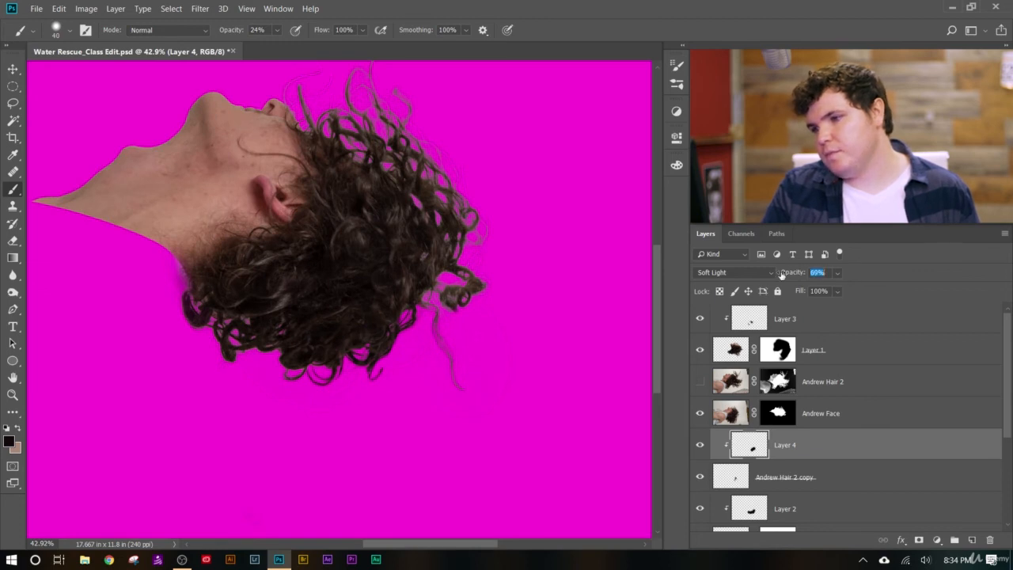
scroll(469, 364, "down", 2)
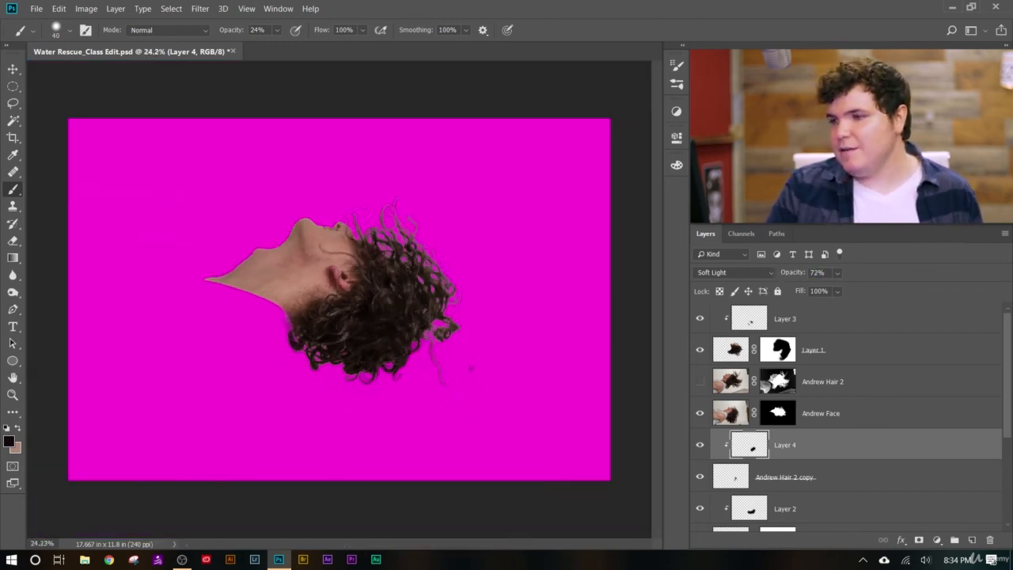
scroll(357, 163, "up", 1)
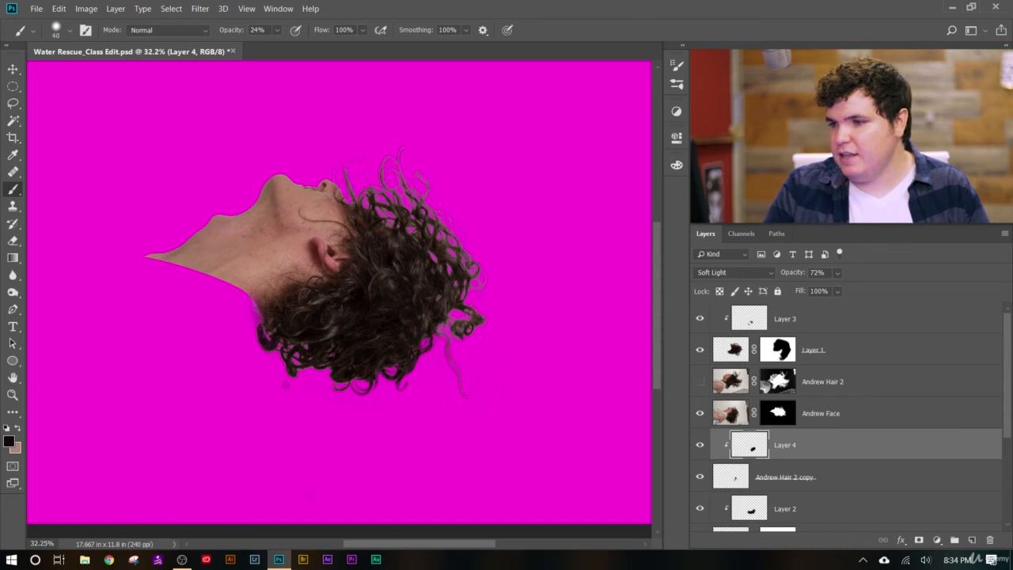
scroll(798, 482, "down", 2)
scroll(799, 482, "up", 2)
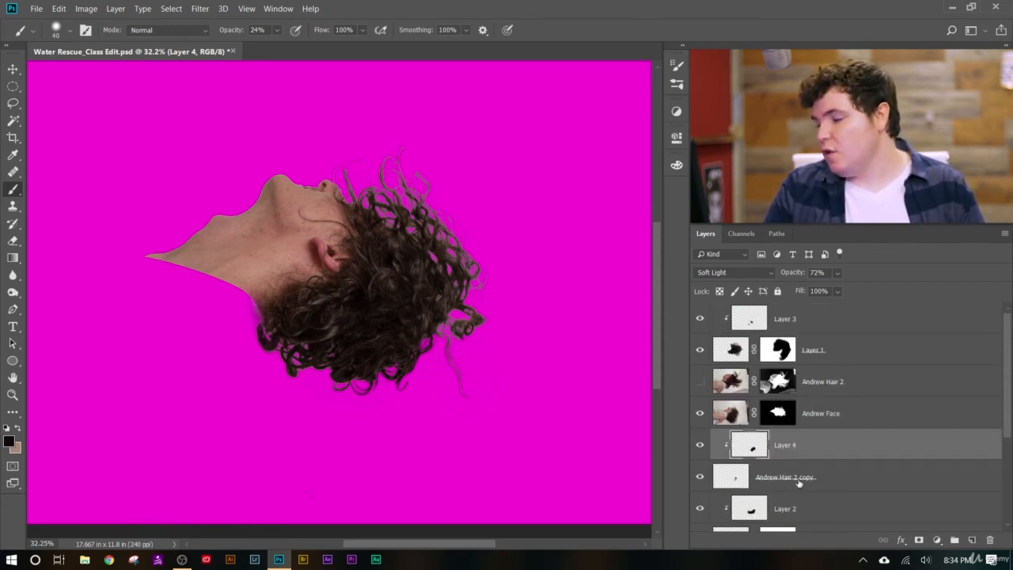
Group all head and hair layers from Layer 3 down to Hair 2 copy 2 and name the group "Haed".
left_click(828, 327)
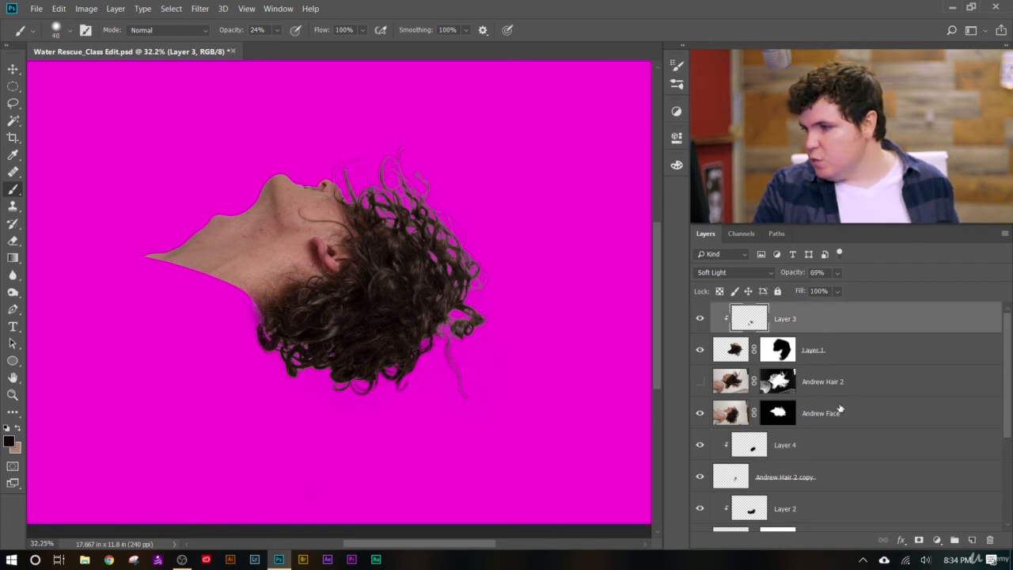
scroll(838, 424, "down", 2)
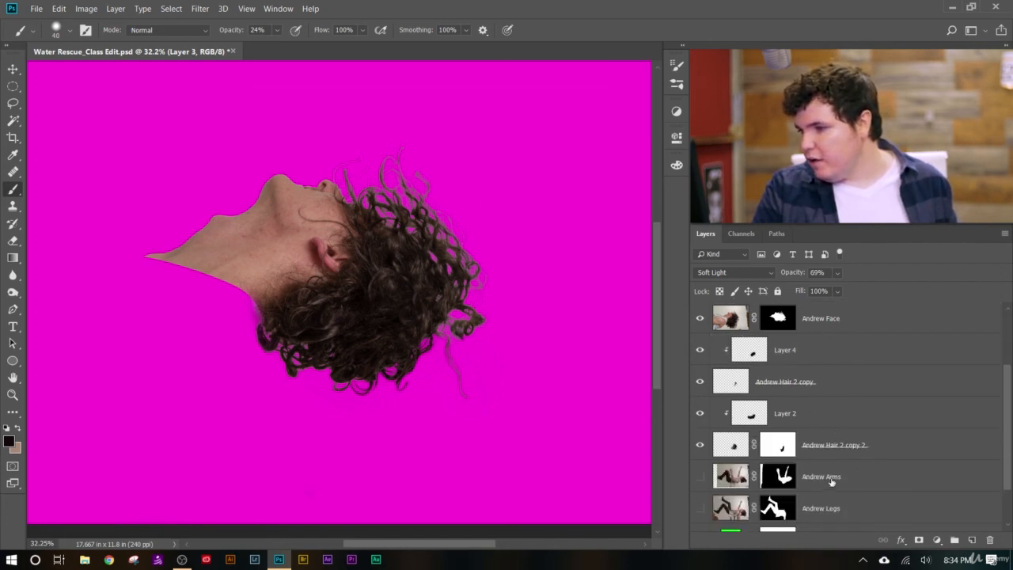
left_click(893, 451, "shift")
scroll(902, 439, "up", 2)
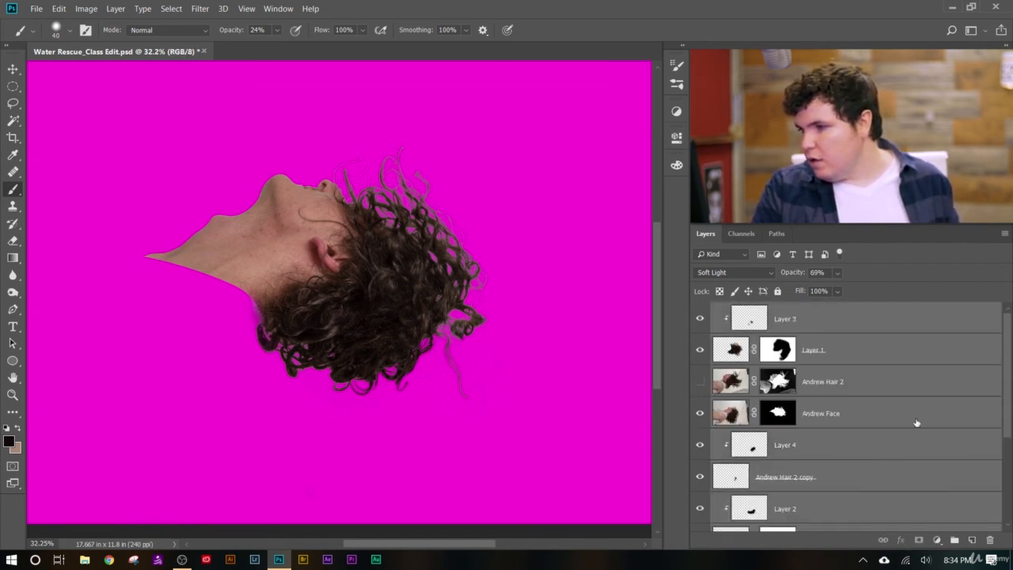
left_click(955, 540)
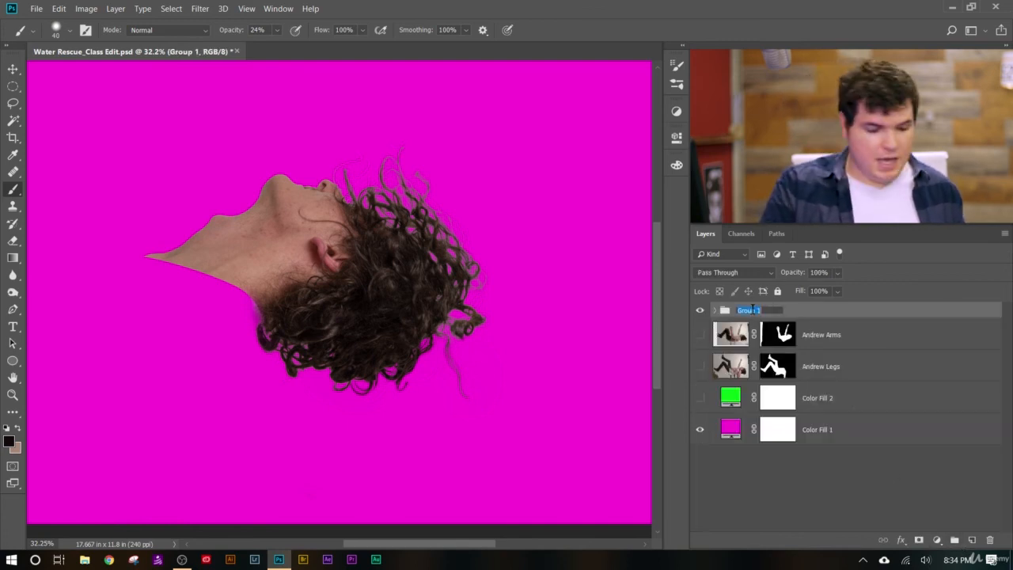
type("Haed")
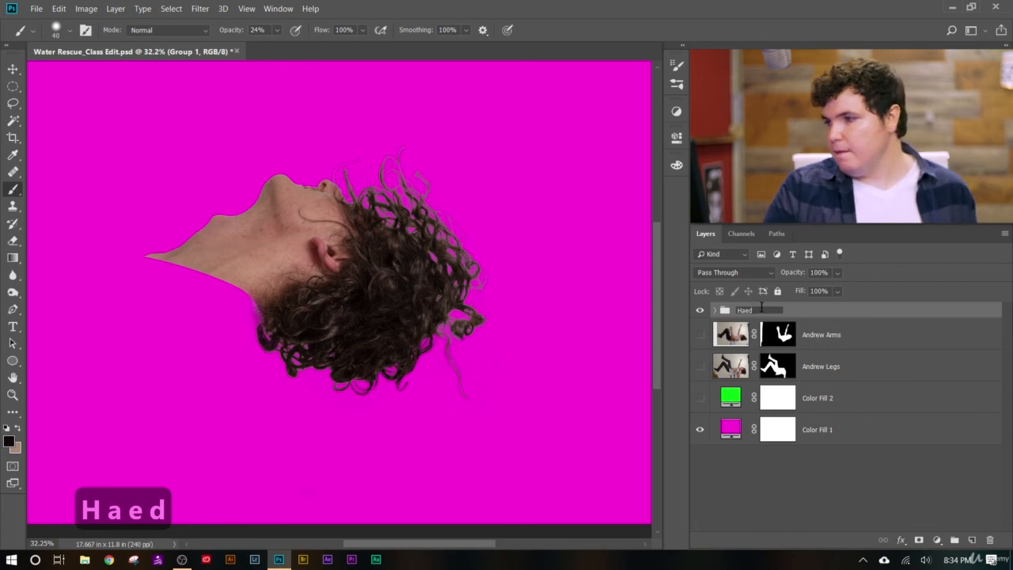
key("Return")
Check the contents of the Haed group by hiding and showing it, and make the Arms layer visible.
left_click(702, 311)
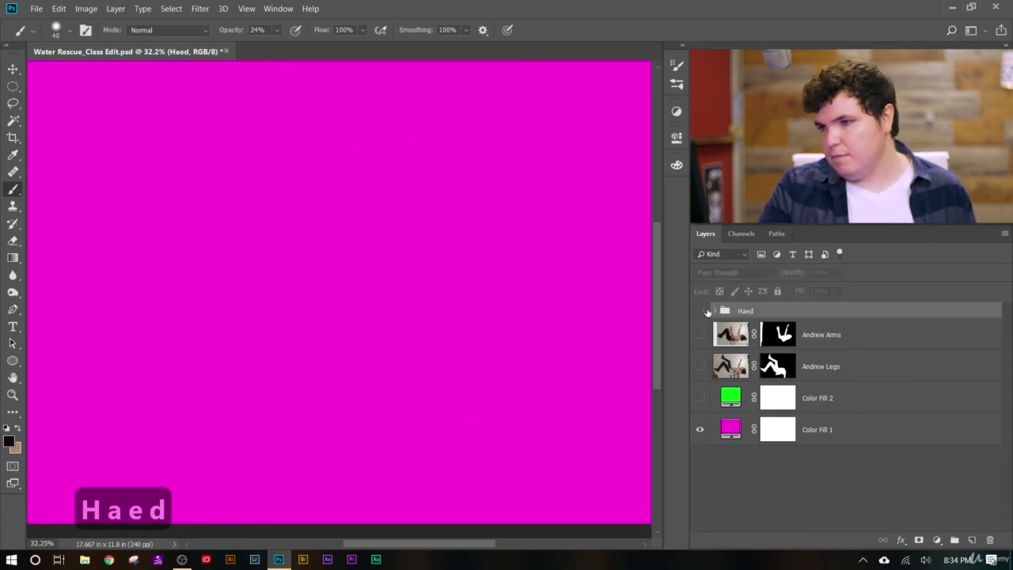
left_click(701, 311)
scroll(515, 271, "down", 2)
scroll(515, 271, "down", 1)
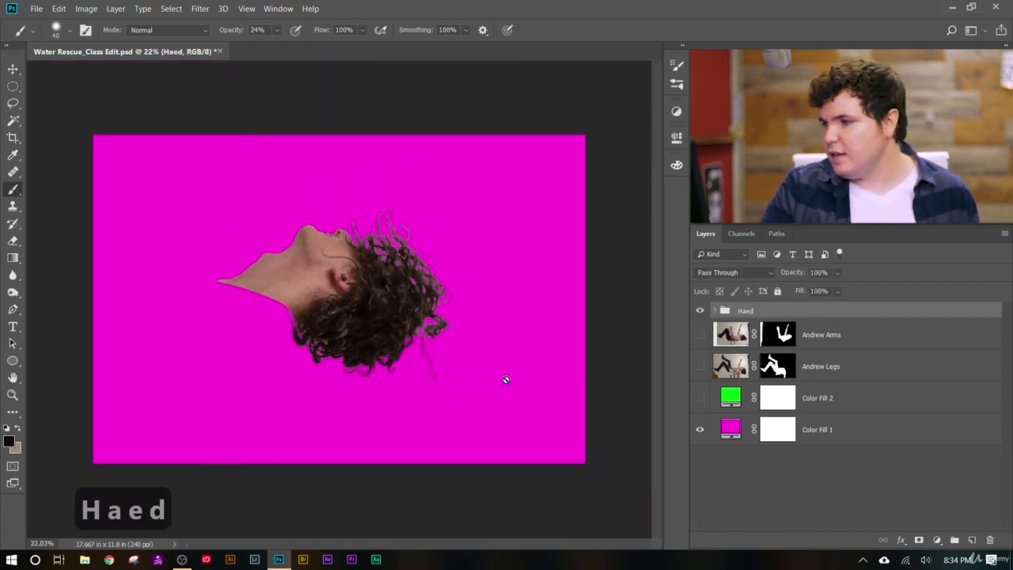
left_click(702, 335)
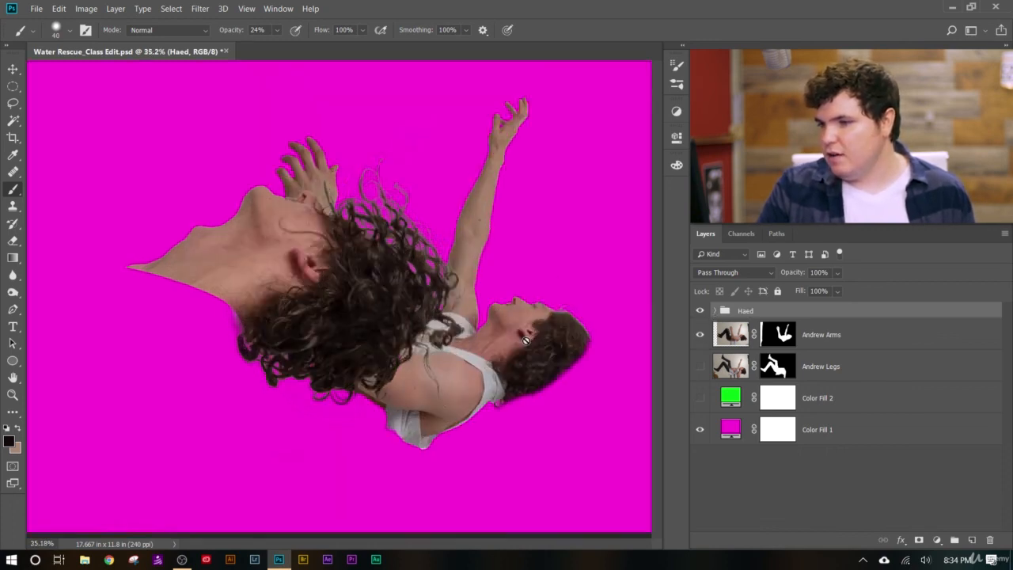
scroll(433, 319, "up", 2)
scroll(432, 319, "down", 3)
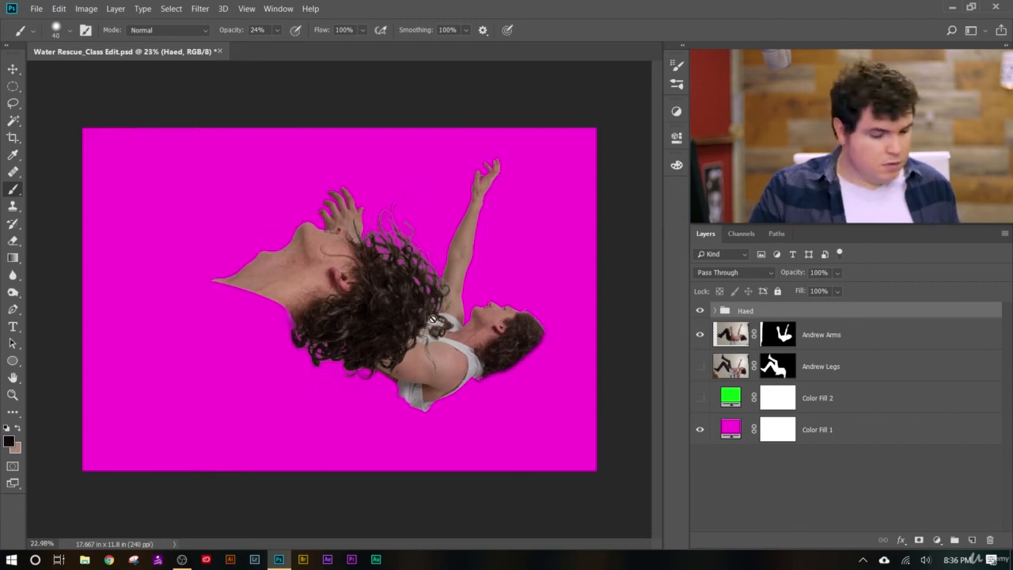
Free-transform the Haed group, scaling it to 56.95% and placing it over the original head on the Arms layer.
key("ctrl+t")
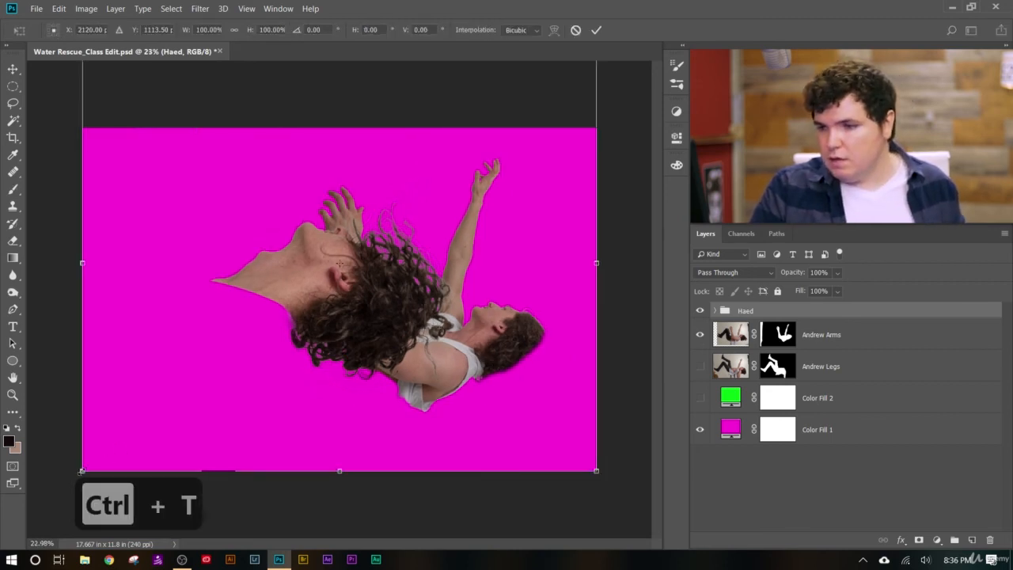
left_click_drag(82, 472, 305, 291)
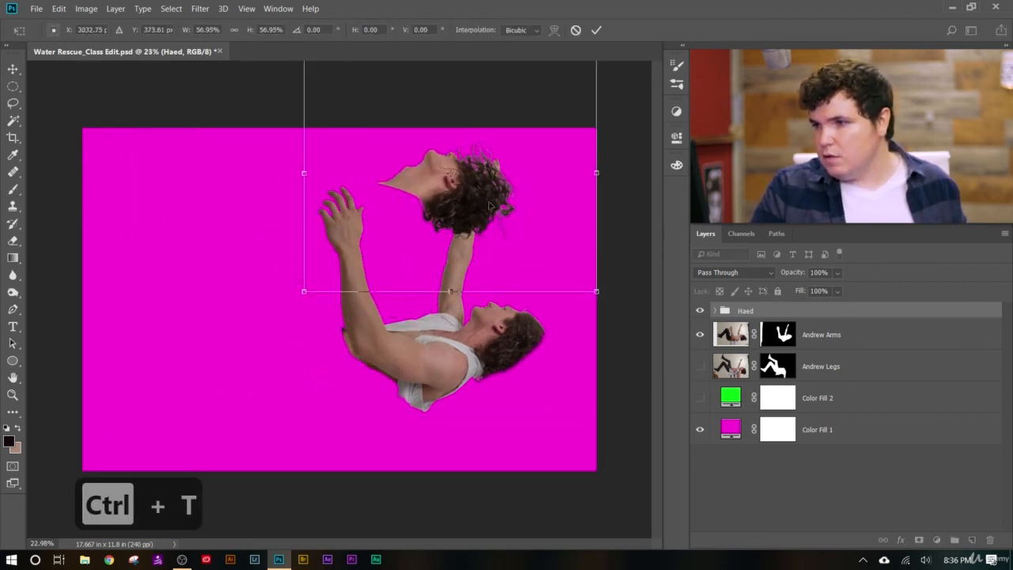
left_click_drag(489, 206, 555, 366)
scroll(565, 383, "up", 2)
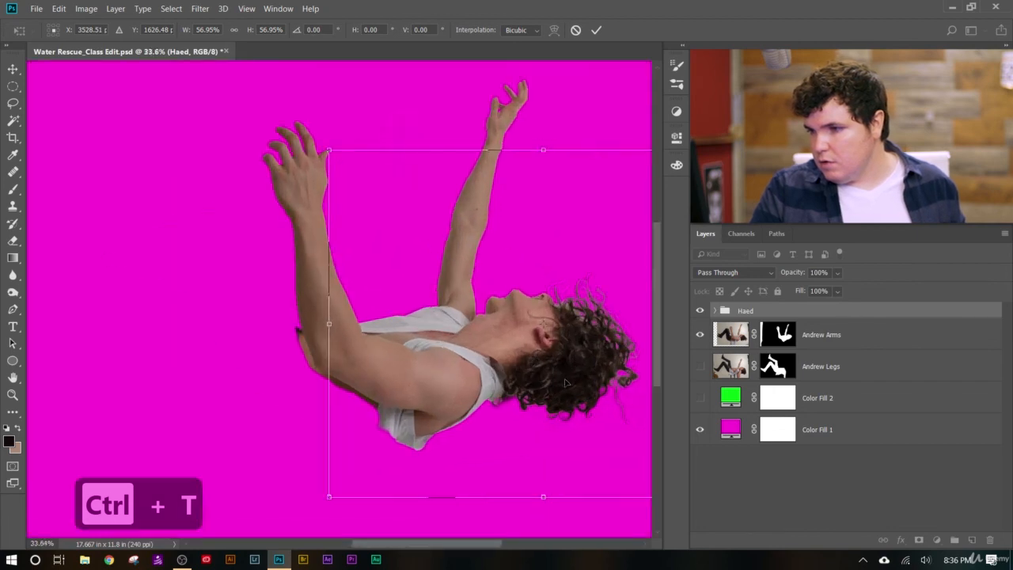
scroll(564, 387, "up", 8)
scroll(264, 474, "down", 7)
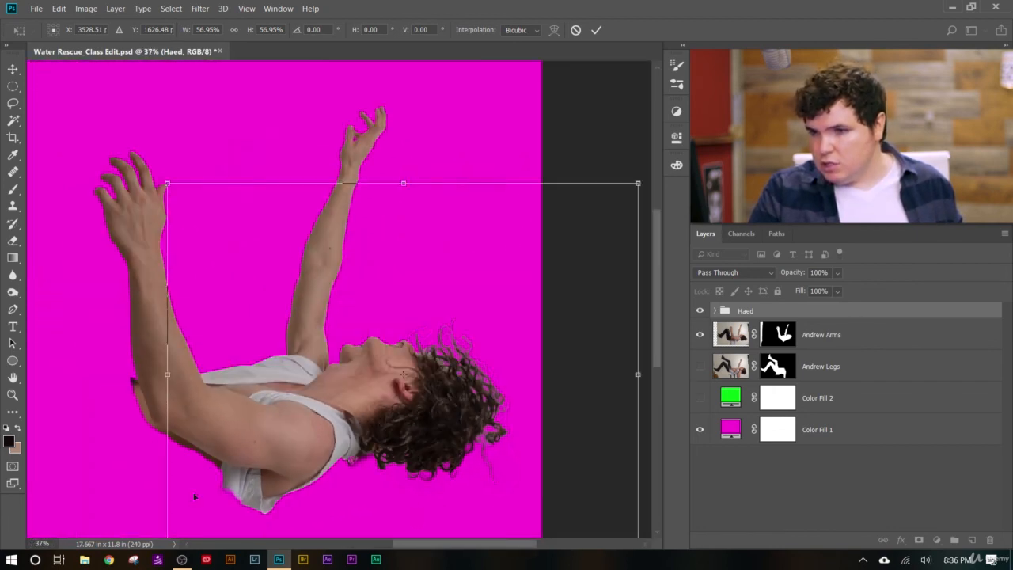
Scale the Haed group to 53.05%, rotate it 4.70° and reposition it over the body's head.
left_click_drag(167, 184, 204, 208)
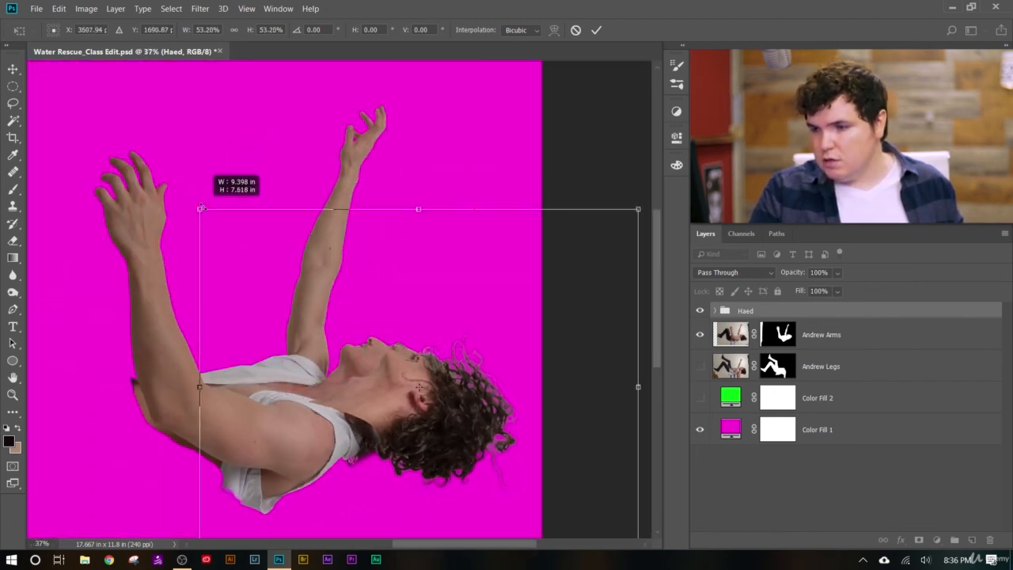
left_click_drag(535, 426, 517, 412)
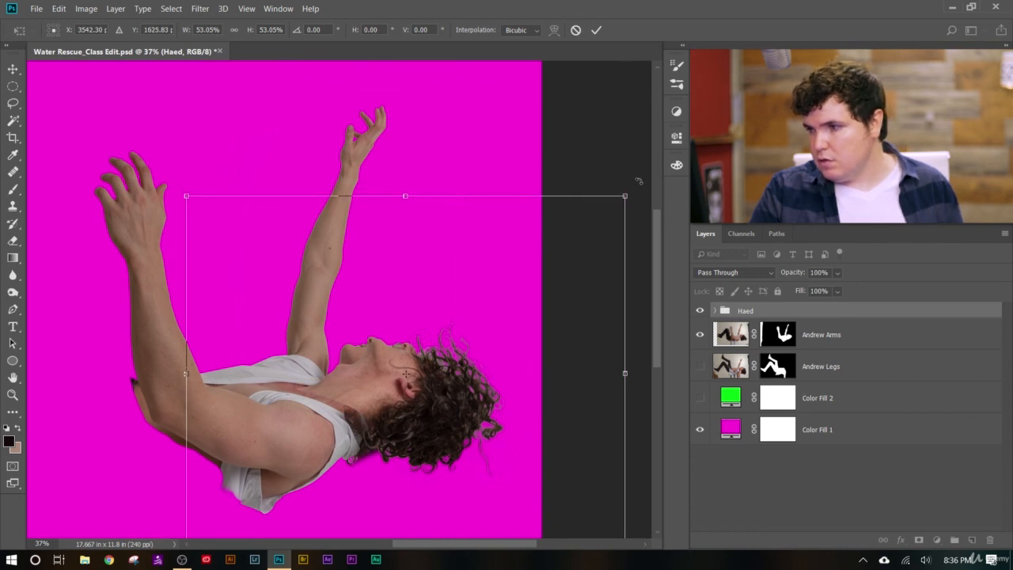
left_click_drag(639, 181, 638, 238)
left_click_drag(507, 369, 504, 382)
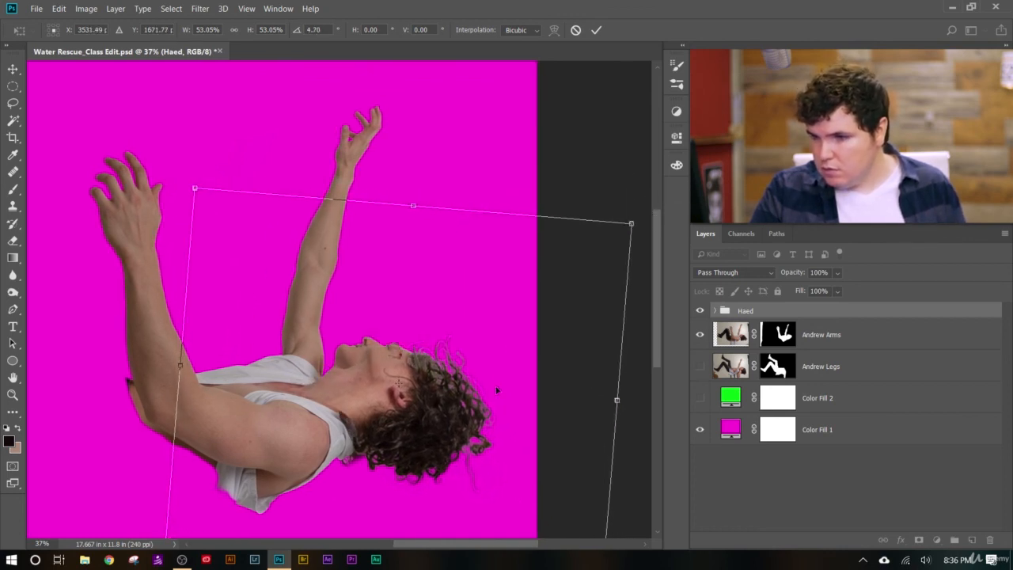
Shift the Haed group to line up its neck edge with the body's neck beside the shirt strap.
left_click_drag(399, 433, 490, 550)
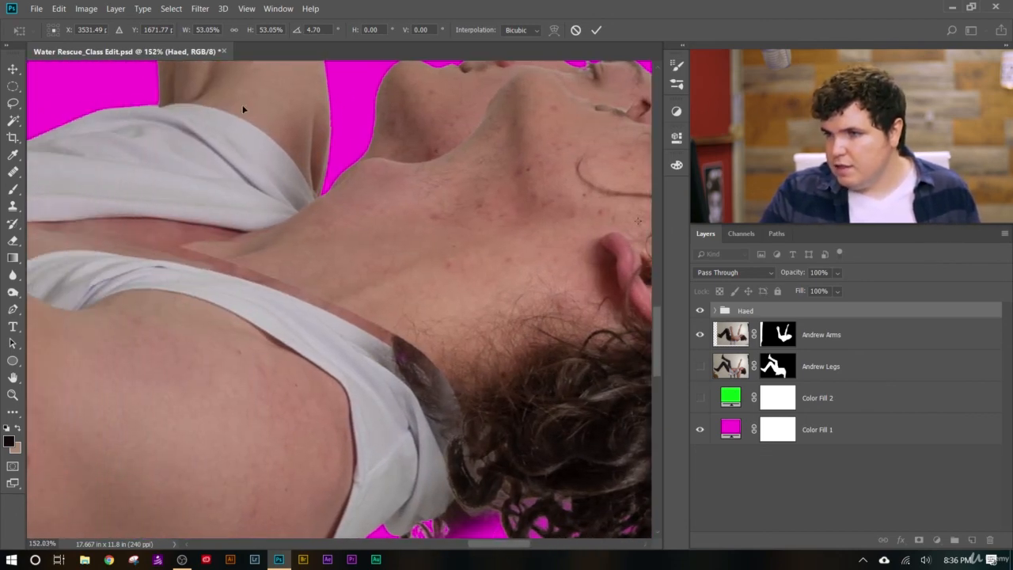
left_click_drag(356, 235, 427, 279)
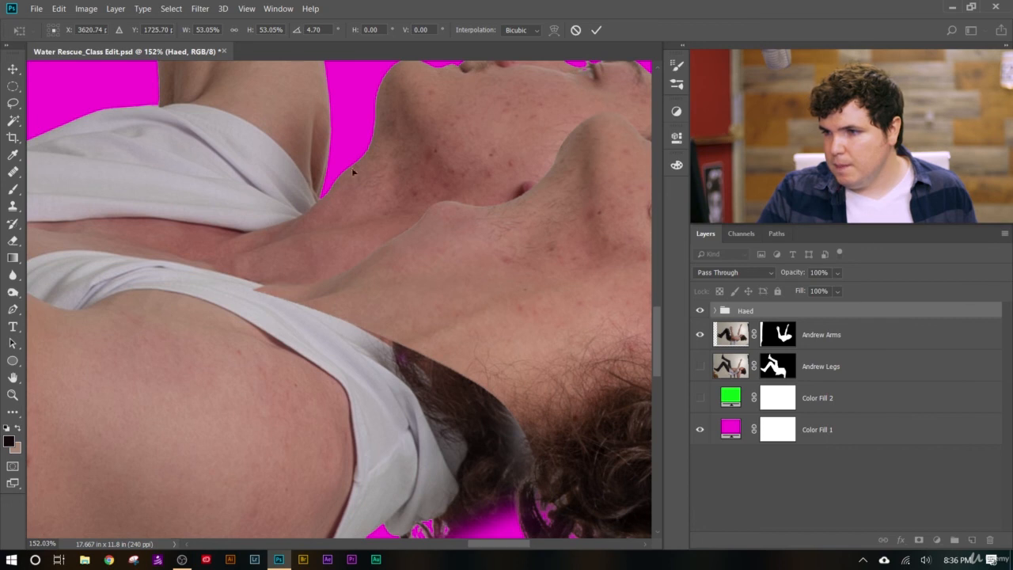
left_click_drag(422, 374, 491, 264)
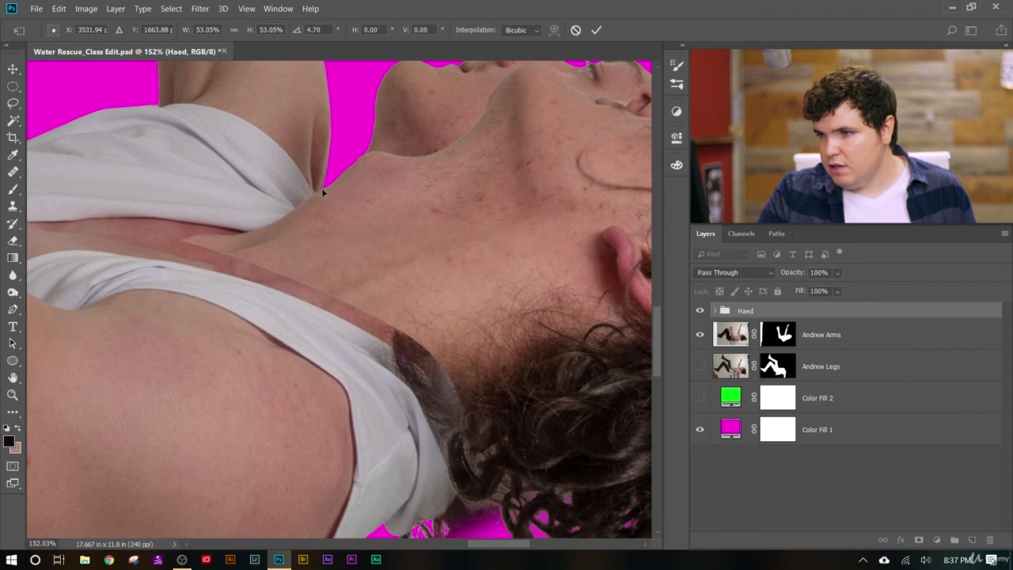
Rotate the Haed group to 12.58°, realign its neck with the shoulders and apply the transform.
mouse_move(571, 414)
left_mouse_down()
mouse_move(588, 429)
mouse_move(574, 434)
left_mouse_up()
scroll(507, 364, "down", 16)
scroll(518, 317, "up", 8)
scroll(518, 317, "down", 6)
left_click_drag(586, 475, 566, 482)
scroll(566, 423, "up", 7)
scroll(532, 384, "up", 5)
left_click_drag(392, 192, 398, 207)
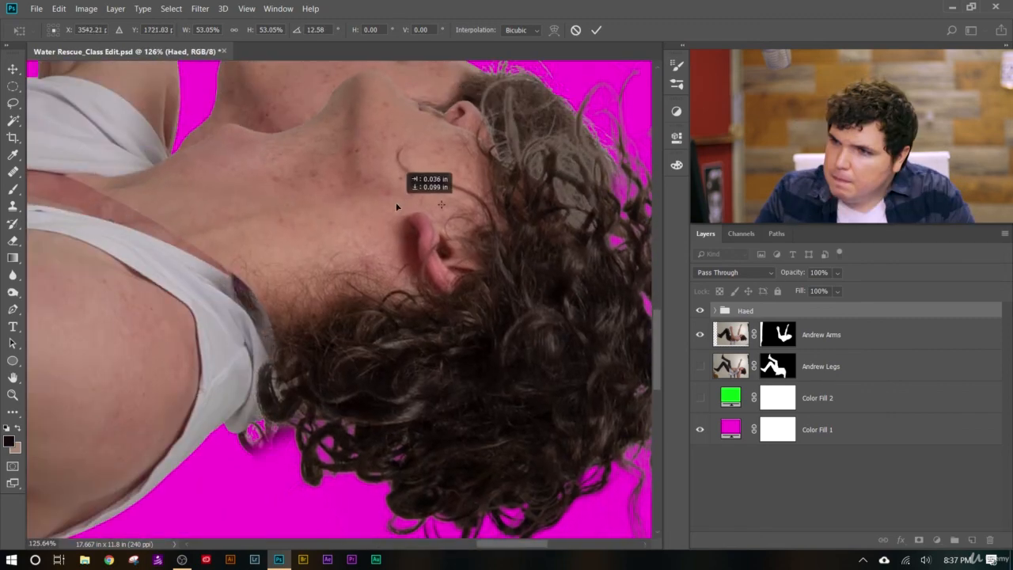
scroll(392, 217, "down", 10)
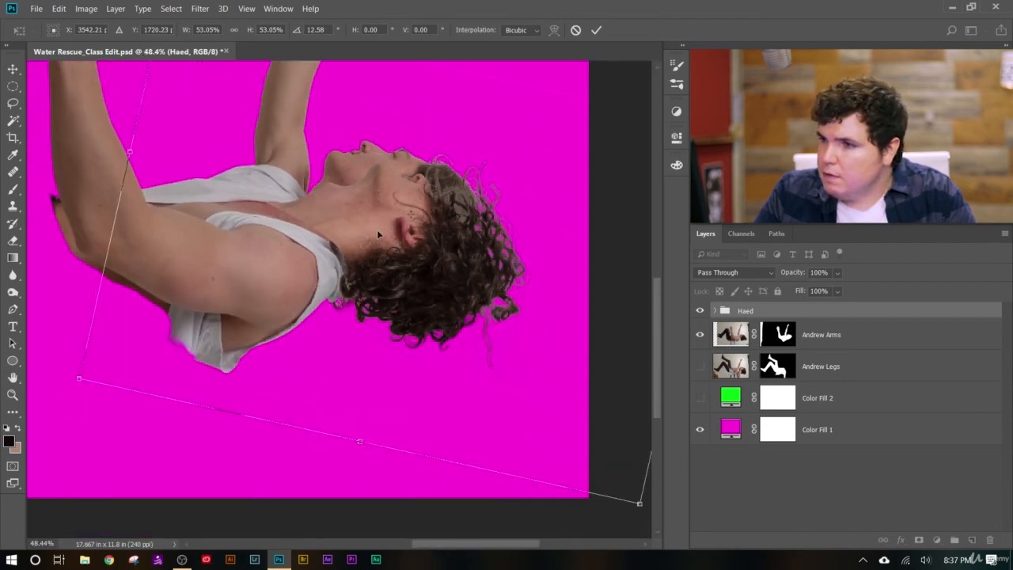
scroll(377, 235, "down", 2)
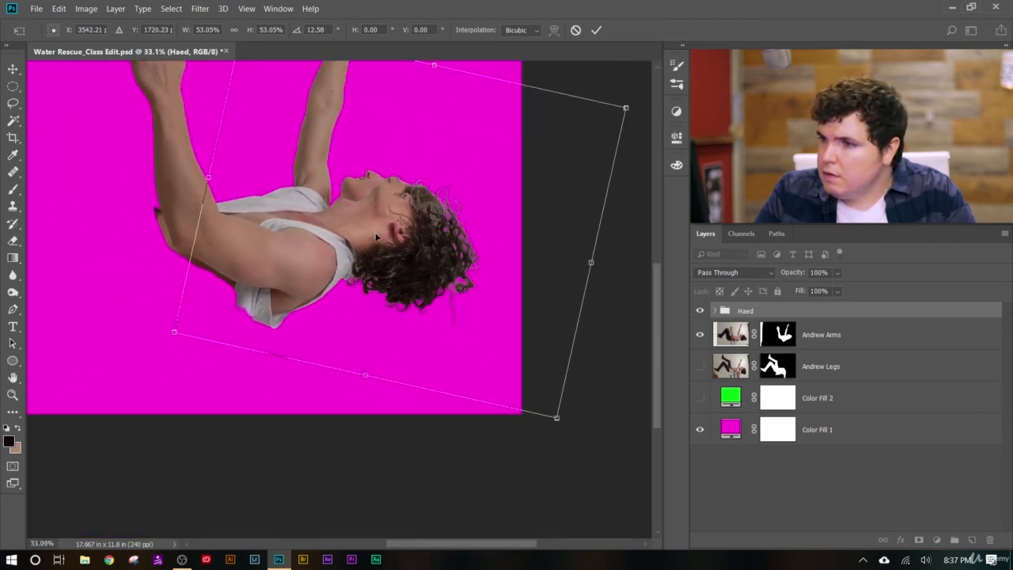
left_click(596, 31)
Hide the Haed group and paint black on the Andrew Arms layer mask over the original head to remove it.
key("b")
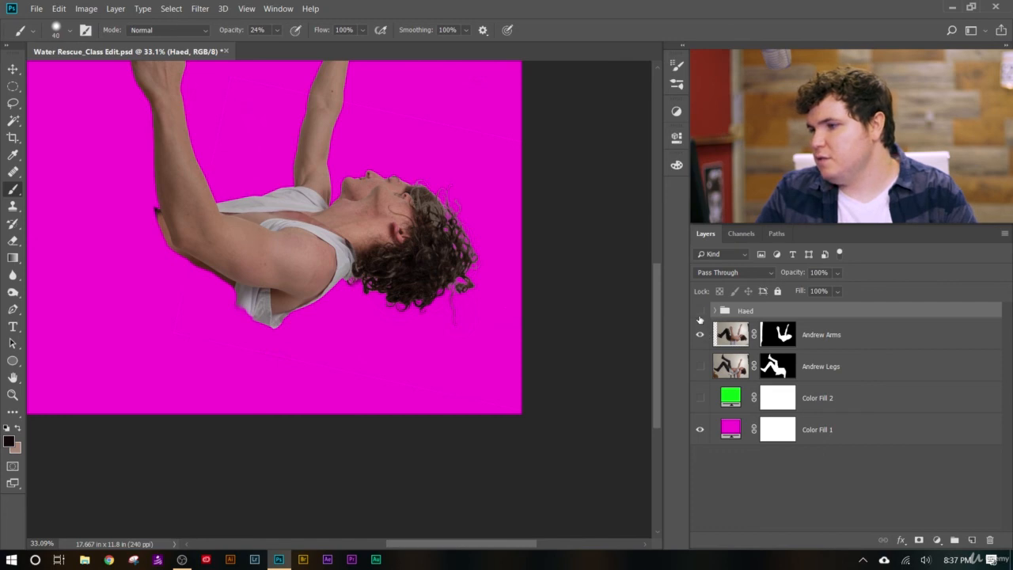
left_click(700, 313)
left_click(780, 339)
scroll(395, 209, "up", 6)
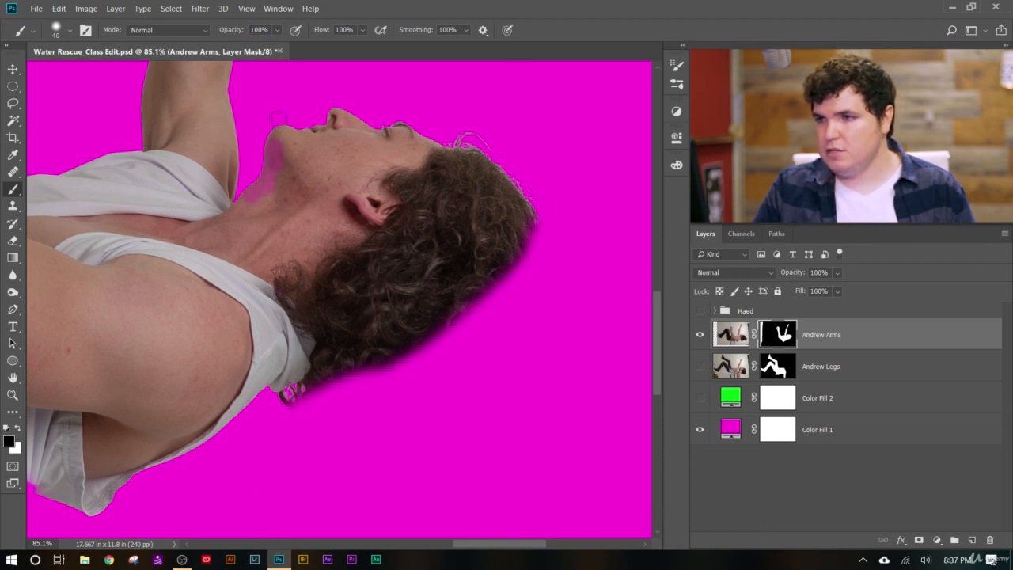
key("bracketright")
key("bracketright")
key("bracketright")
key("bracketright")
key("bracketright")
key("bracketright")
key("bracketright")
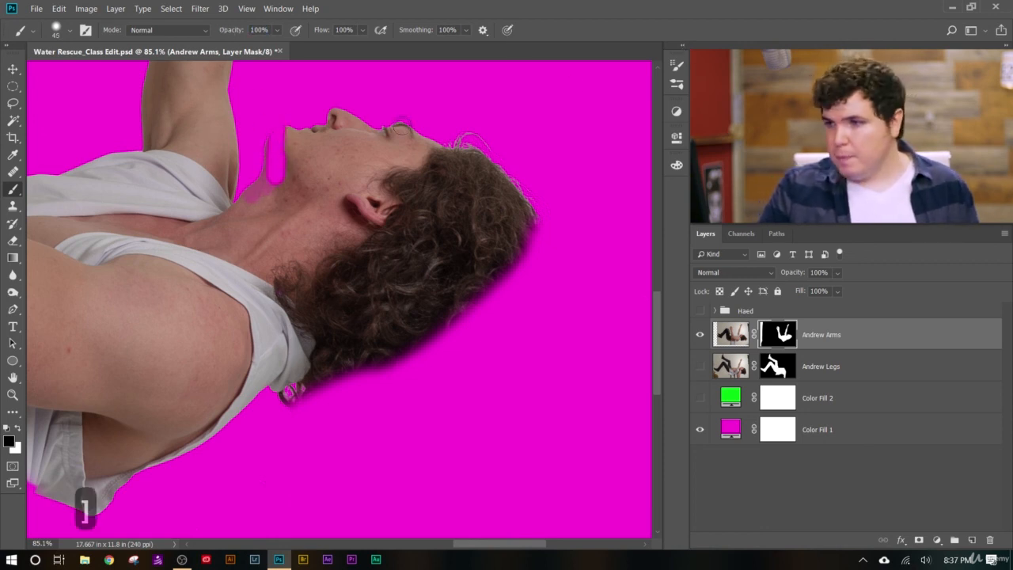
key("bracketright")
key("bracketright")
key("bracketright")
mouse_move(474, 168)
left_mouse_down()
mouse_move(342, 128)
mouse_move(391, 378)
mouse_move(435, 221)
mouse_move(324, 121)
mouse_move(253, 192)
left_mouse_up()
Clean up the cut edge of the neck beside the shirt on the Andrew Arms mask with a 9 px brush.
scroll(237, 204, "up", 5)
key("bracketleft")
key("bracketleft")
key("bracketleft")
key("bracketleft")
scroll(252, 196, "up", 5)
key("bracketleft")
key("bracketleft")
key("bracketleft")
key("bracketleft")
key("bracketleft")
key("bracketleft")
key("bracketleft")
key("bracketleft")
key("bracketleft")
scroll(232, 209, "up", 5)
key("bracketleft")
key("bracketleft")
key("bracketleft")
key("bracketleft")
key("bracketleft")
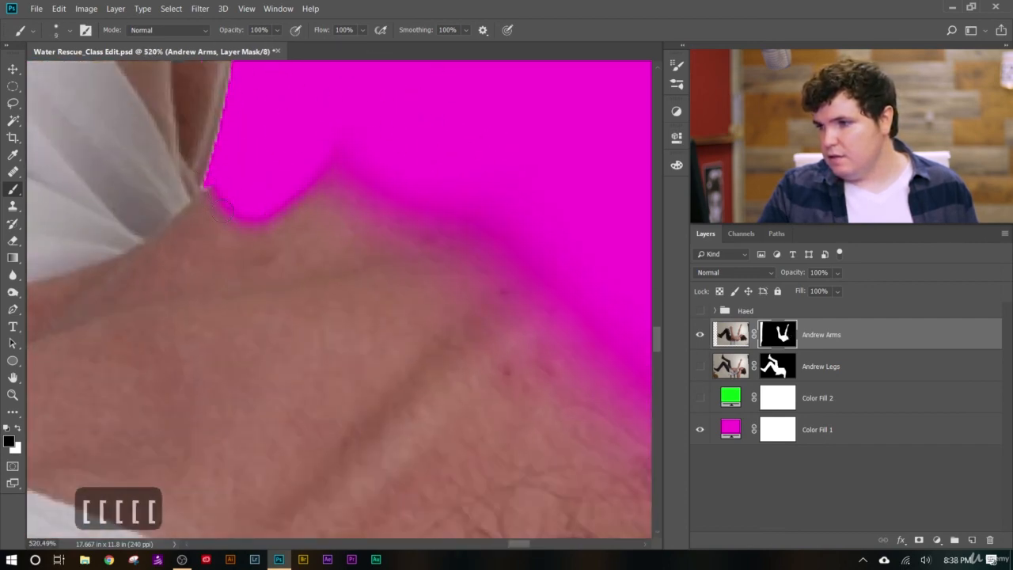
Set the brush size back to 45 px and show the Haed group over the masked body.
scroll(269, 164, "down", 10)
key("bracketright")
key("bracketright")
key("bracketright")
key("bracketright")
key("bracketright")
key("bracketright")
key("bracketright")
key("bracketright")
left_click(700, 310)
key("ctrl+0")
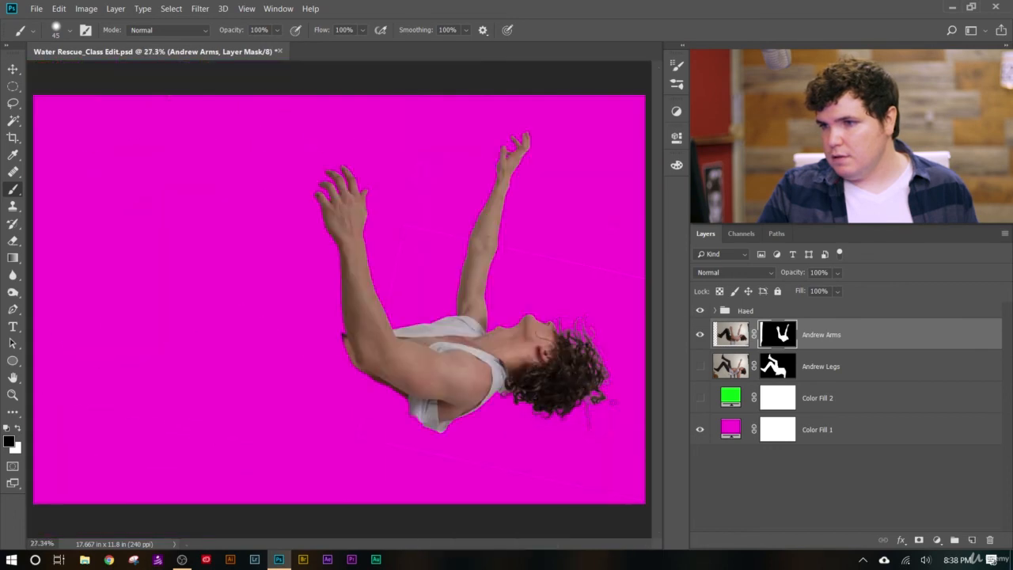
scroll(625, 426, "up", 1)
key("ctrl+t")
left_click(235, 30)
key("Escape")
Free-transform the Haed group, scaling it to 98.57% to fit the body, and apply the transform.
left_click(746, 310)
key("ctrl+t")
scroll(499, 247, "up", 4)
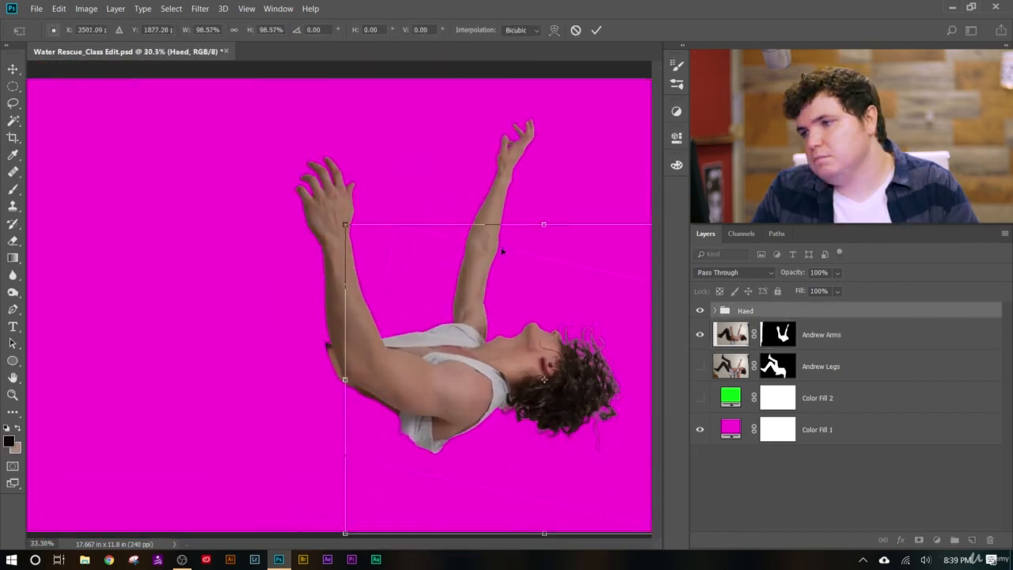
left_click(596, 30)
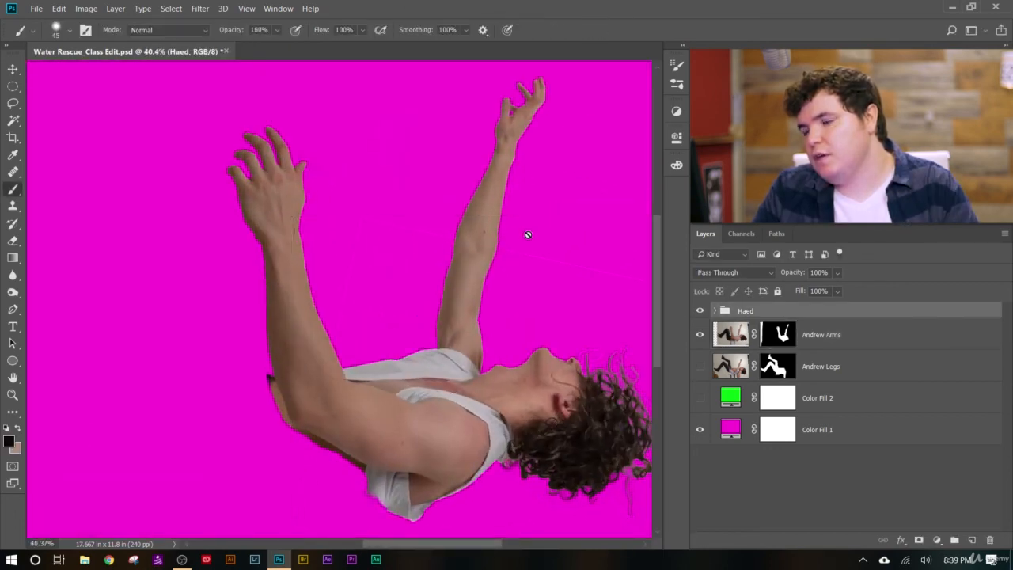
Examine the faint line crossing the raised arm and check whether it belongs to the Haed group.
scroll(503, 245, "up", 3)
scroll(508, 244, "up", 5)
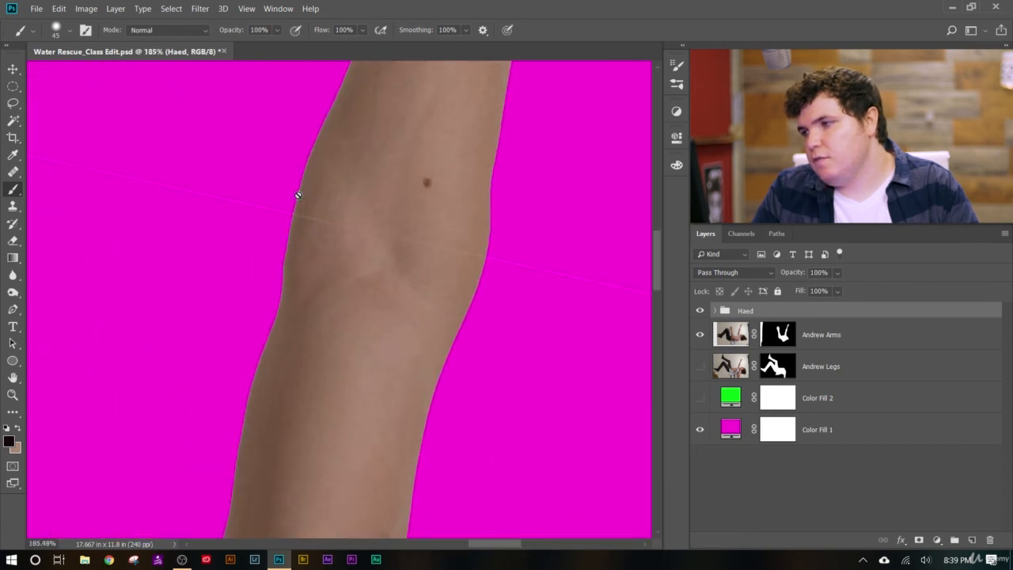
left_click(699, 311)
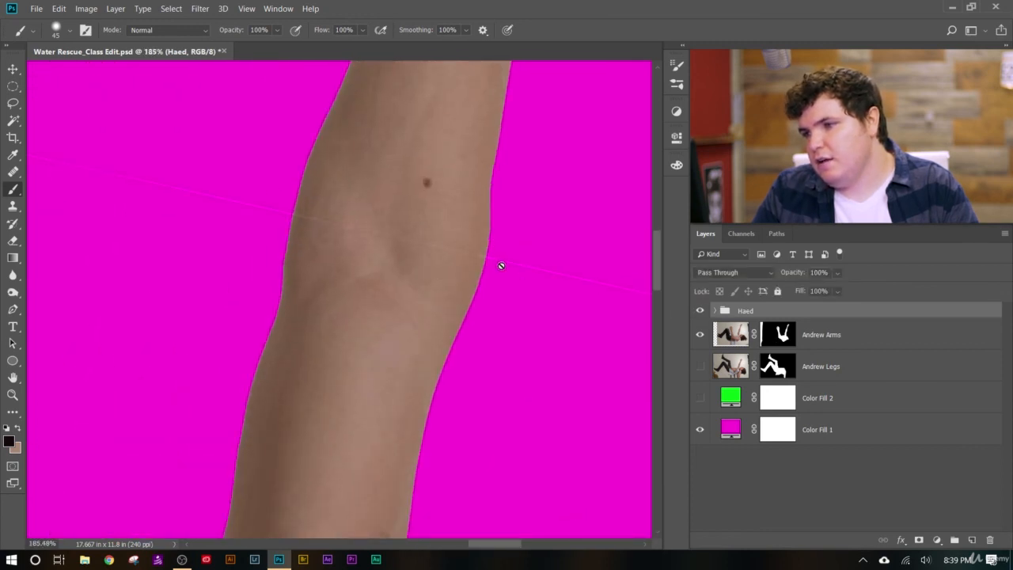
left_click(715, 311)
left_click(715, 311)
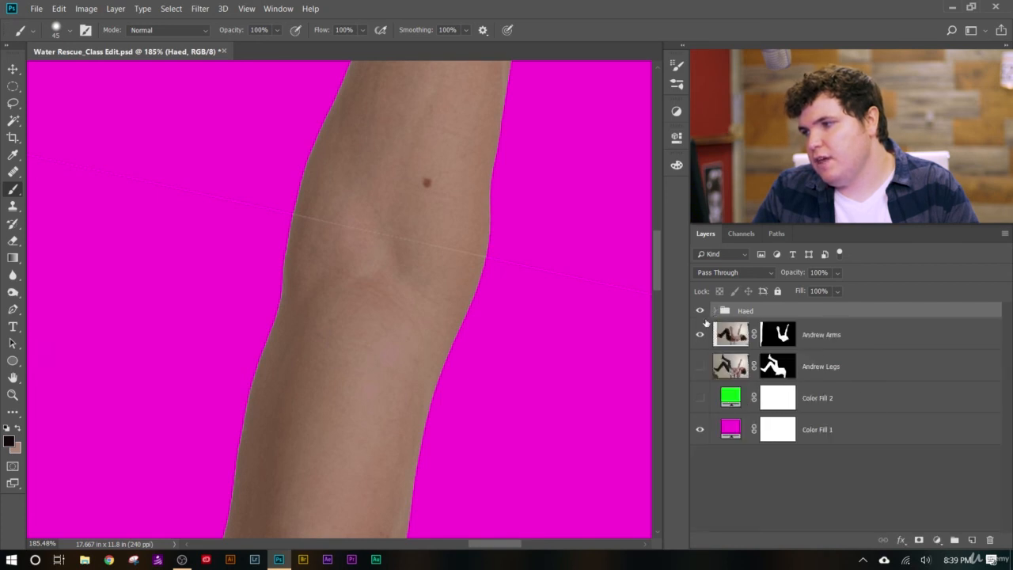
scroll(380, 312, "down", 8)
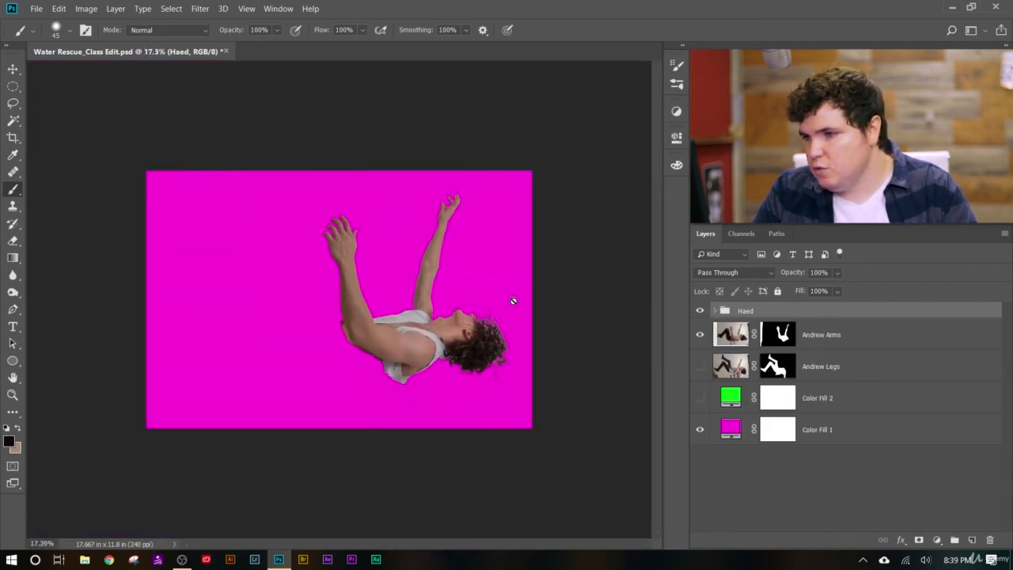
scroll(498, 291, "up", 2)
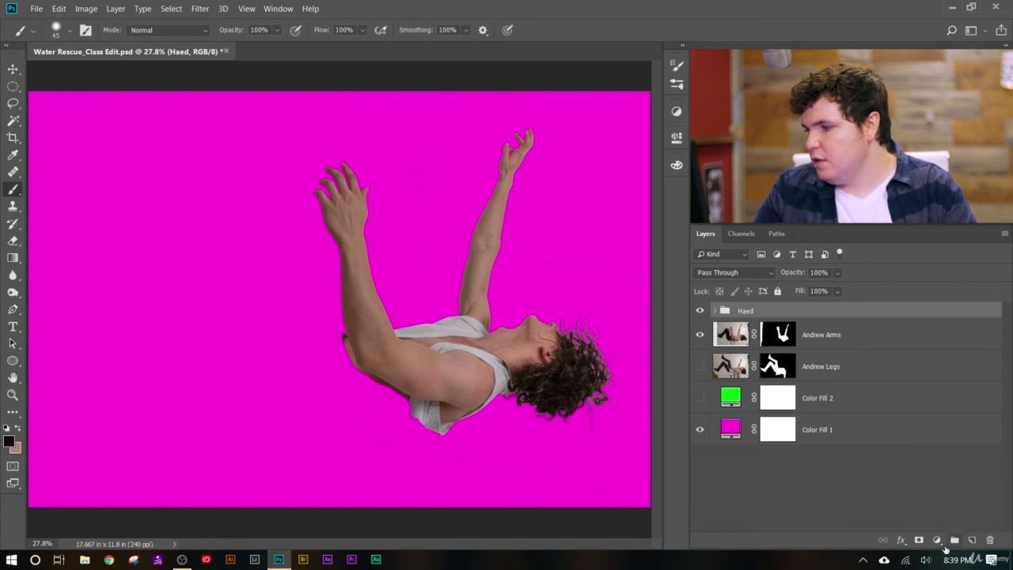
Add a layer mask to the Haed group and paint over the stray line across the raised arm with a 200 px brush.
left_click(919, 540)
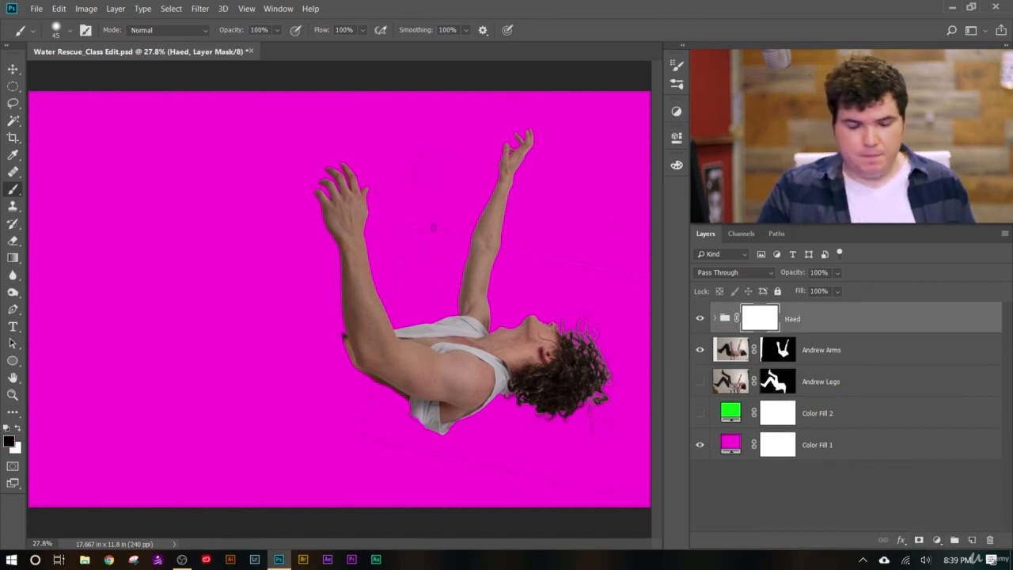
key("bracketright")
key("bracketright")
key("bracketright")
key("bracketright")
key("bracketright")
key("bracketright")
key("bracketright")
key("bracketright")
key("bracketright")
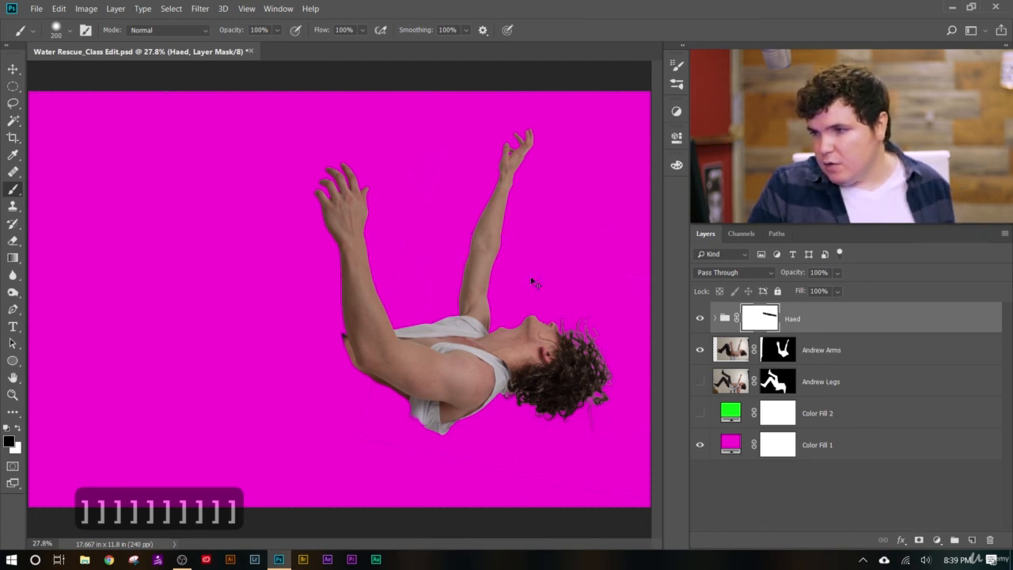
Undo the mask stroke, inspect the line up close and repaint black along it on the Haed mask.
key("ctrl+z")
scroll(523, 261, "up", 15)
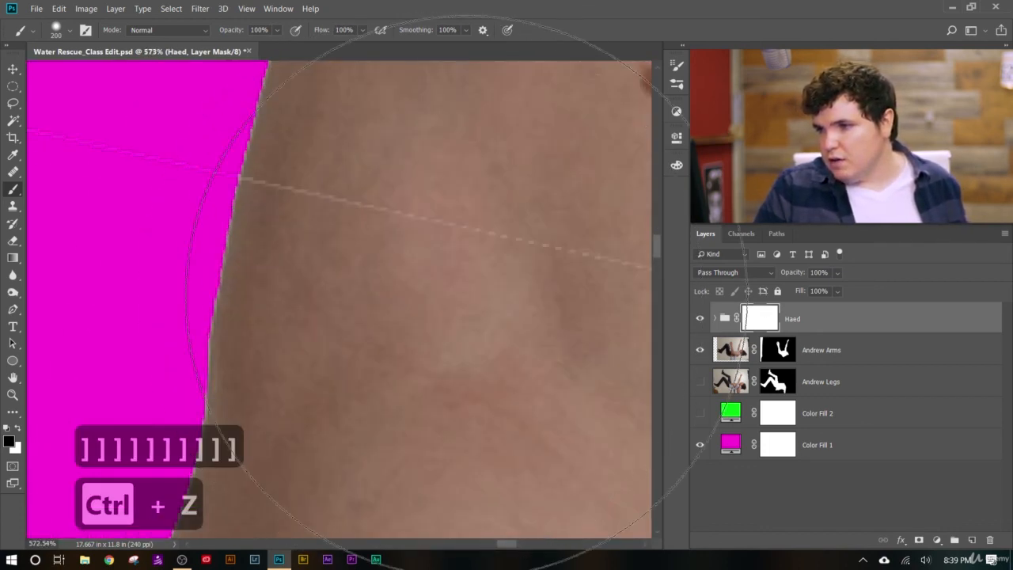
scroll(639, 301, "up", 3)
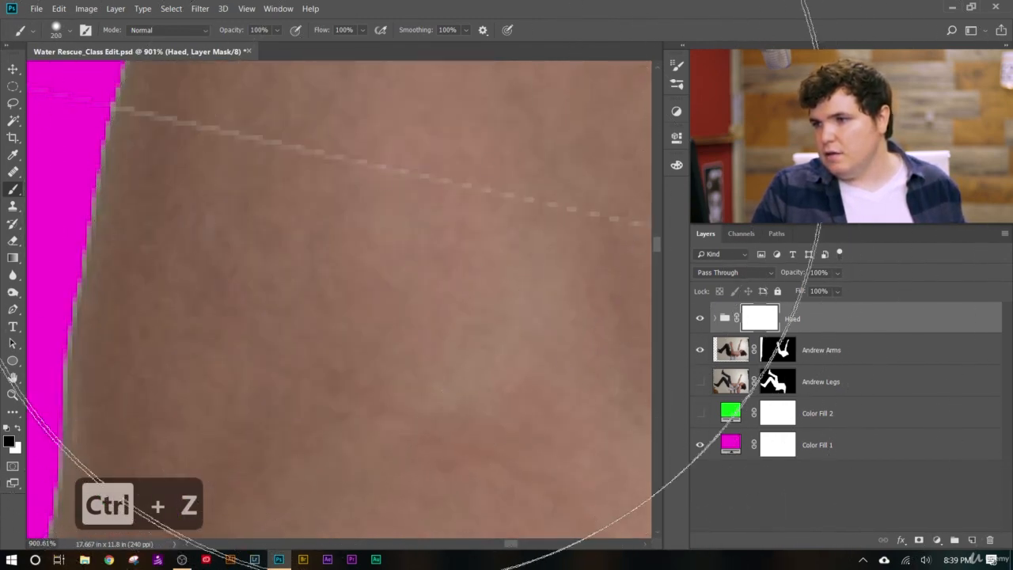
scroll(400, 182, "down", 8)
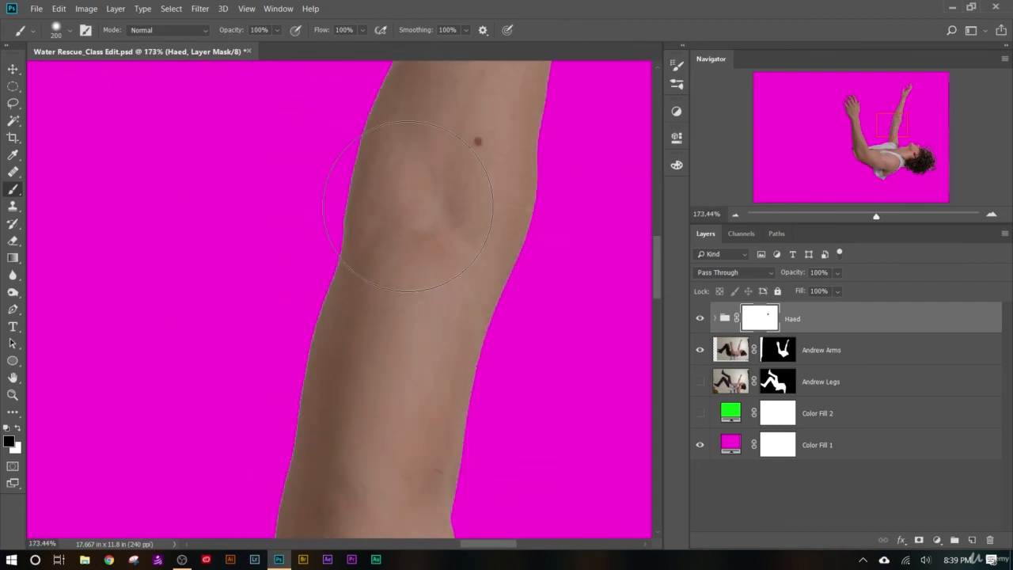
scroll(409, 206, "down", 4)
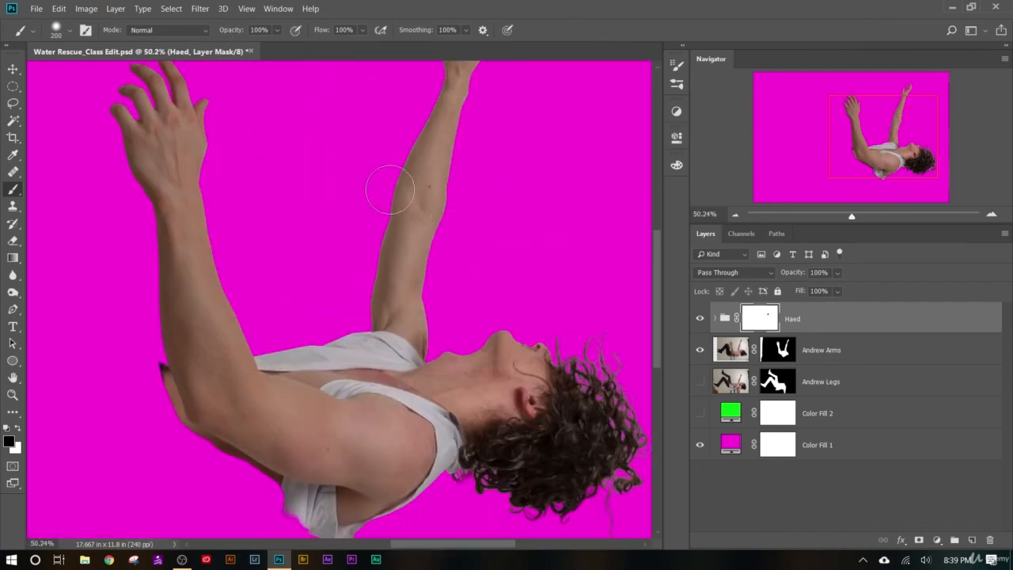
scroll(502, 215, "down", 4)
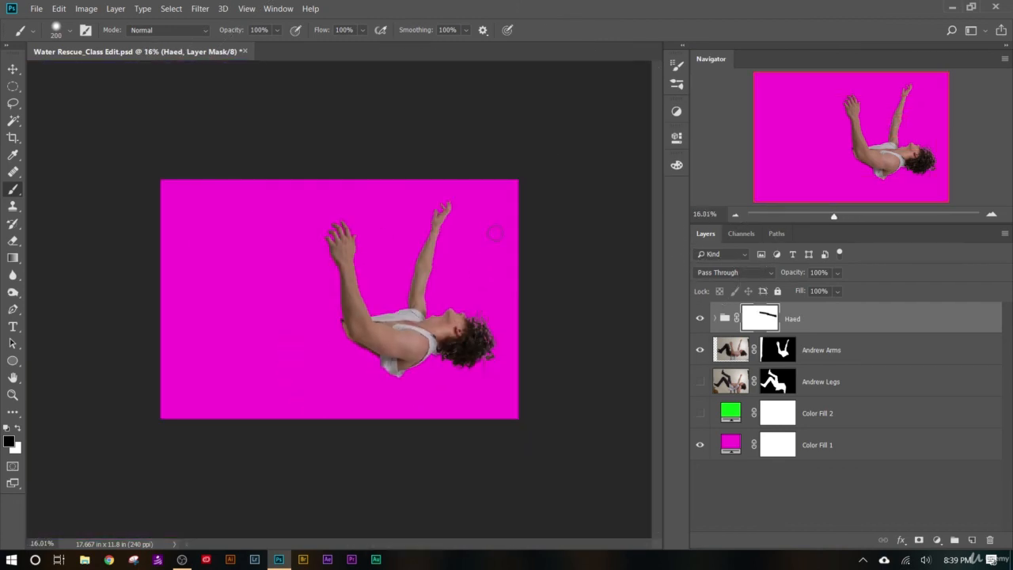
Extend the painted area of the Haed mask along the stray border line and enlarge the brush to 1800 px.
key("bracketright")
key("bracketright")
key("bracketright")
key("bracketright")
key("bracketright")
key("bracketright")
key("bracketright")
key("bracketright")
key("bracketright")
key("bracketright")
key("bracketright")
key("bracketright")
key("bracketright")
key("bracketright")
key("bracketright")
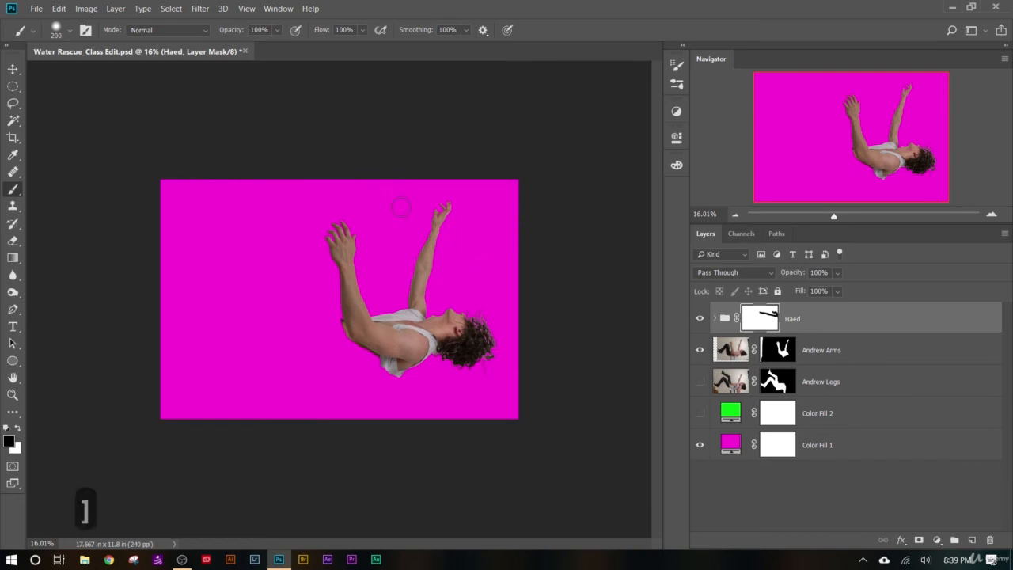
key("bracketright")
key("bracketright")
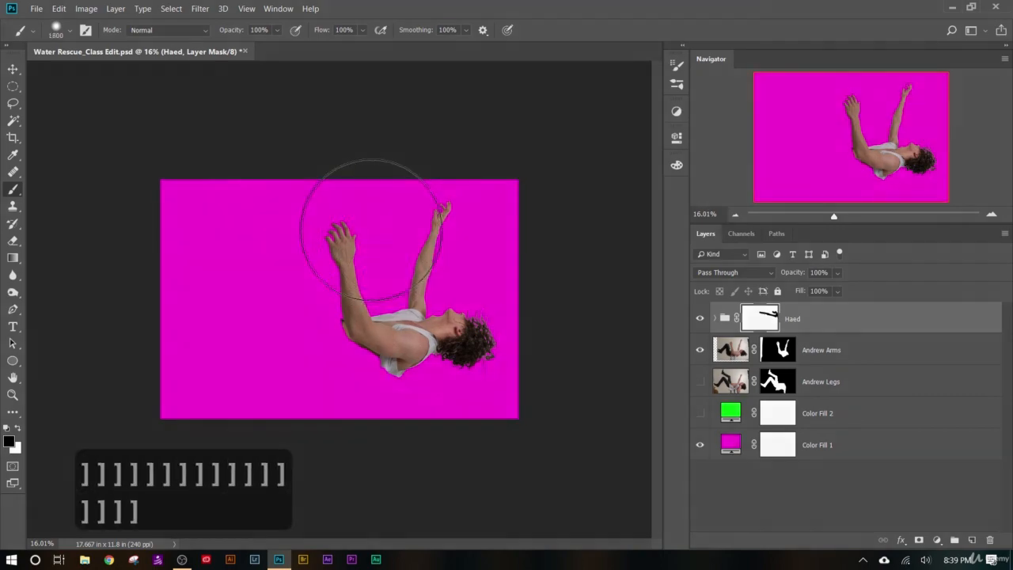